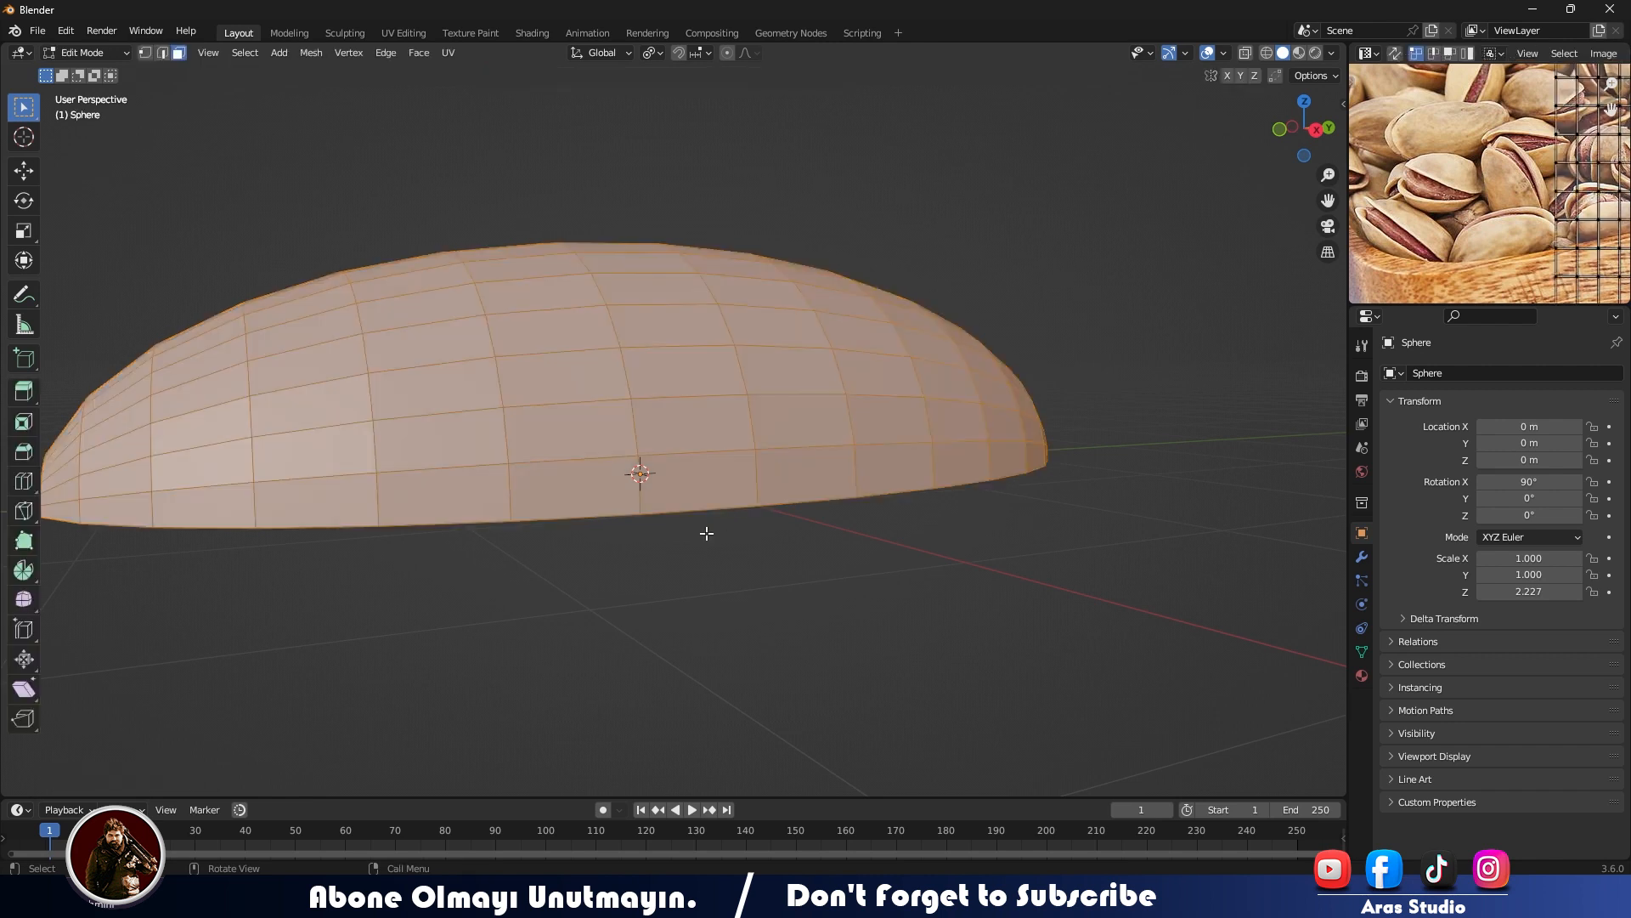
- Select all edges of the open flat rim around the half-ellipsoid in edge selection mode
key("2")
left_click(709, 517)
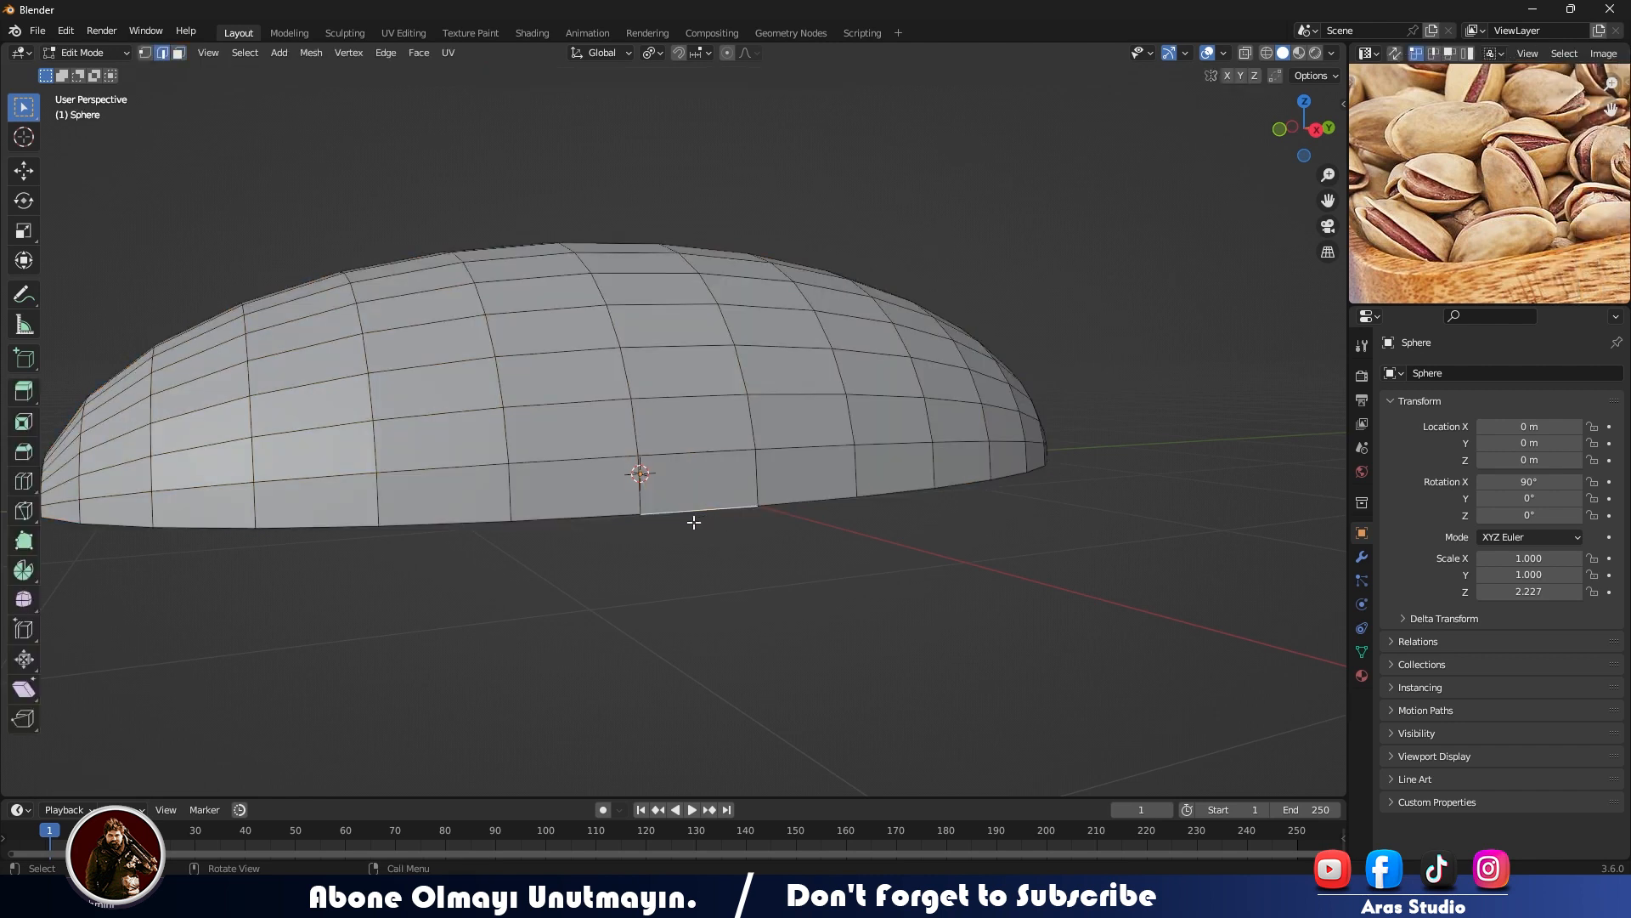
key("KP_3")
left_click_drag(95, 464, 632, 589)
middle_click_drag(638, 553, 612, 502)
key("KP_1")
key("KP_3")
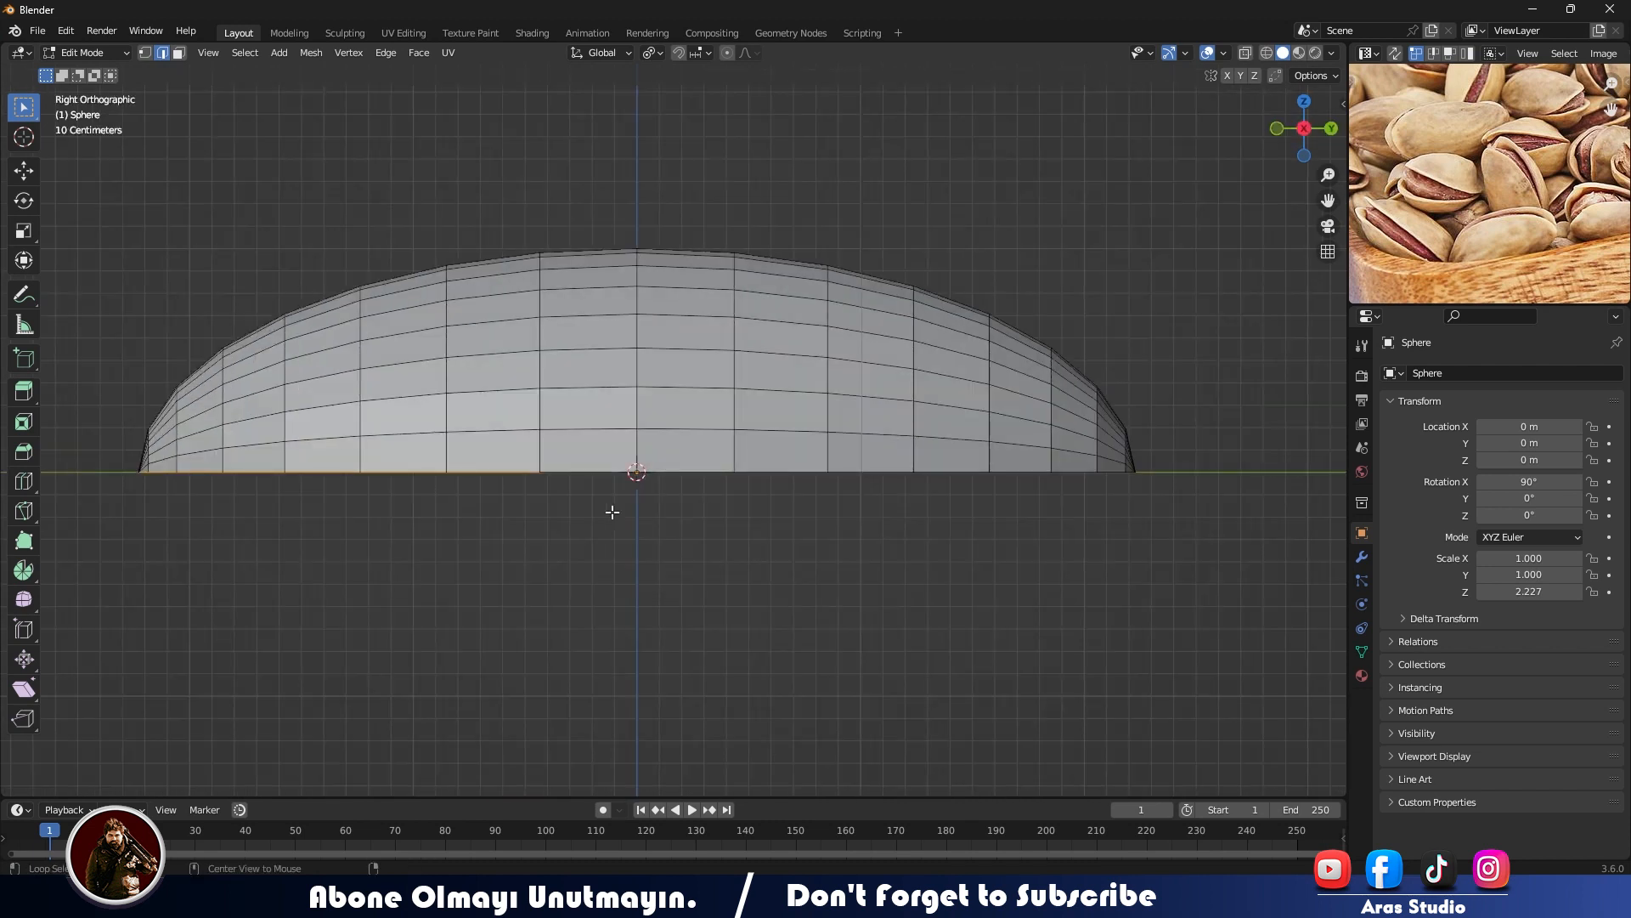
left_click_drag(88, 468, 1189, 526)
middle_click_drag(1190, 526, 931, 540)
- Extrude the rim edges in place and scale them outward by about 1.05 to form a thin flange
key("alt+e")
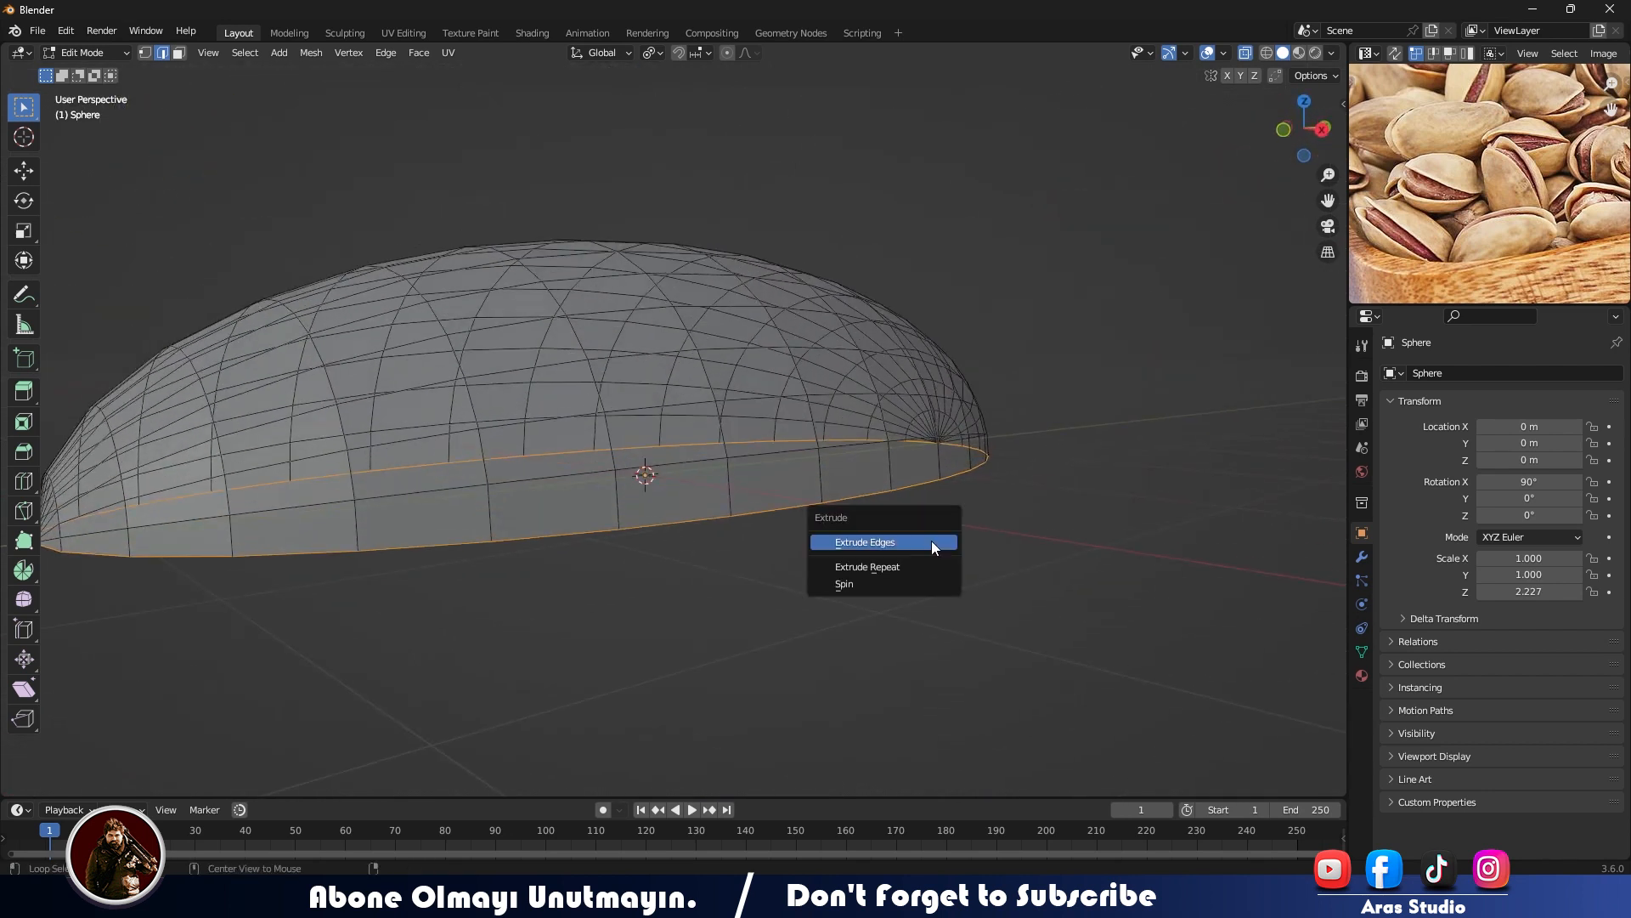
middle_click_drag(1129, 492, 1015, 598)
key("KP_1")
key("KP_3")
key("alt+e")
left_click(1036, 502)
right_click(1073, 499)
key("s")
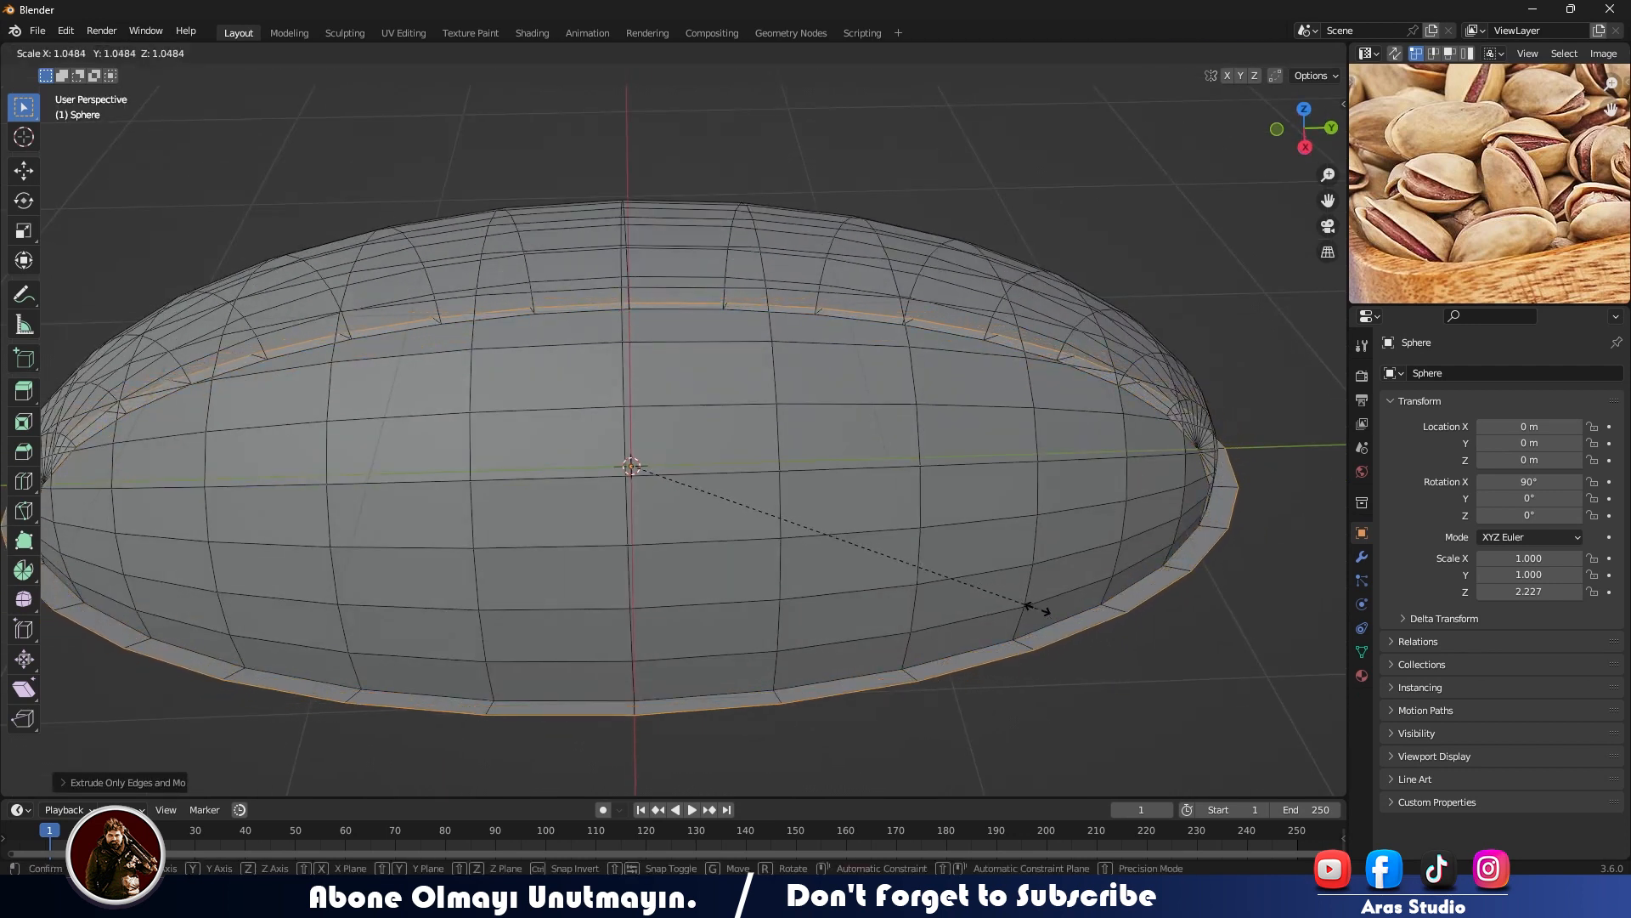
left_click(1038, 608)
- Shift the outer flange edge in the negative Y direction so the lip is wider at one end
key("g")
key("y")
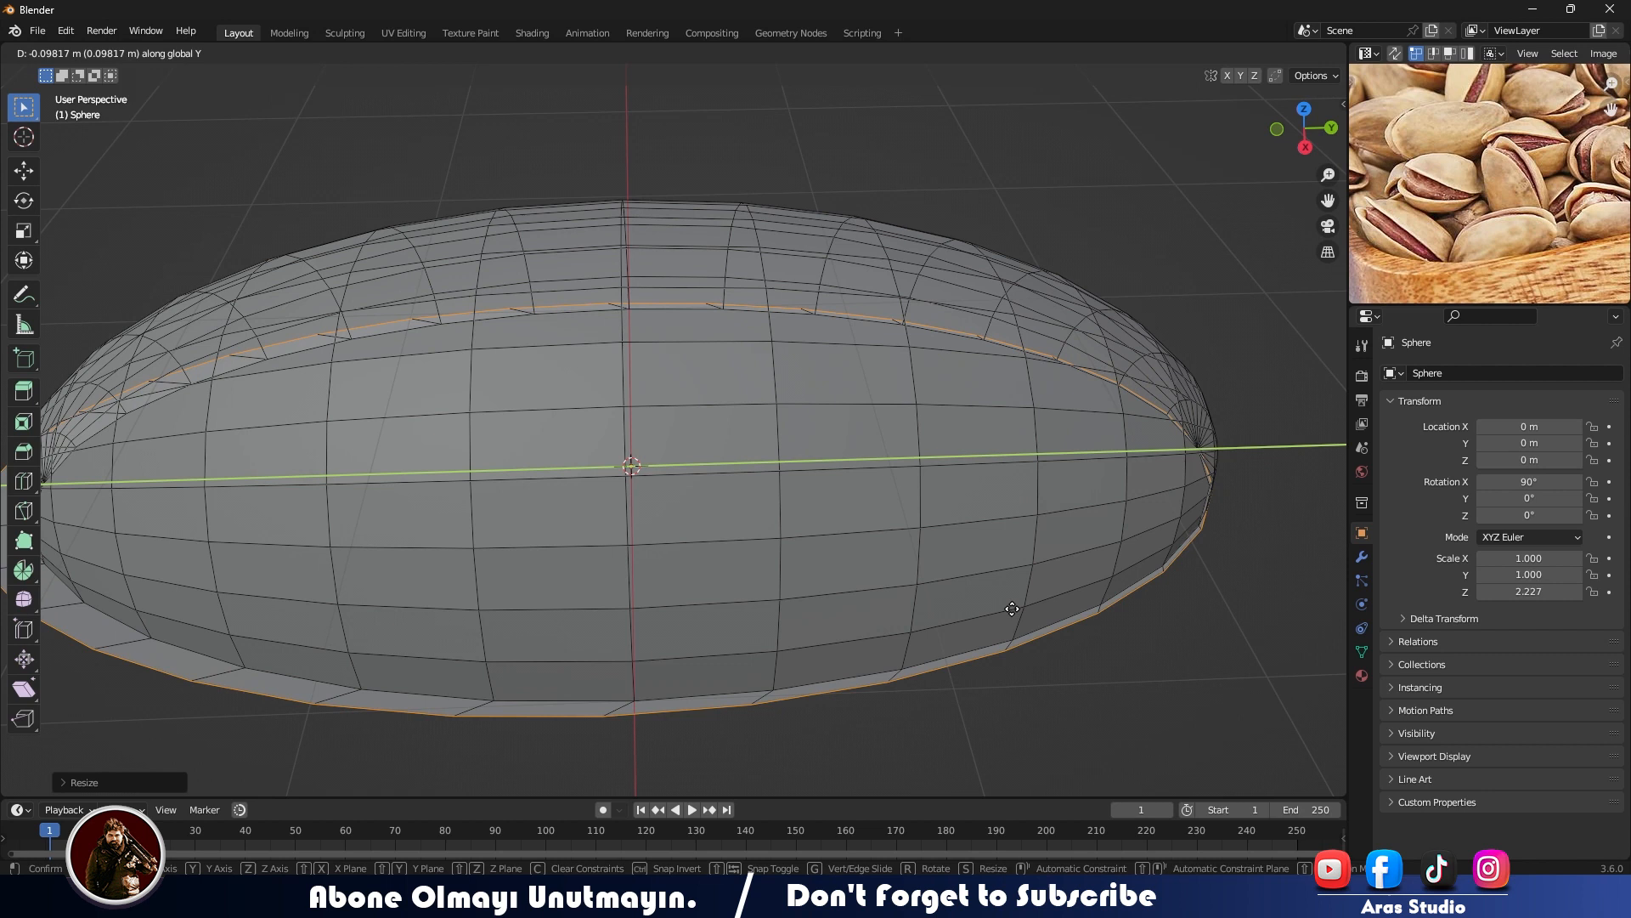
left_click(1009, 600)
key("KP_7")
scroll(1004, 606, "down", 4)
key("g")
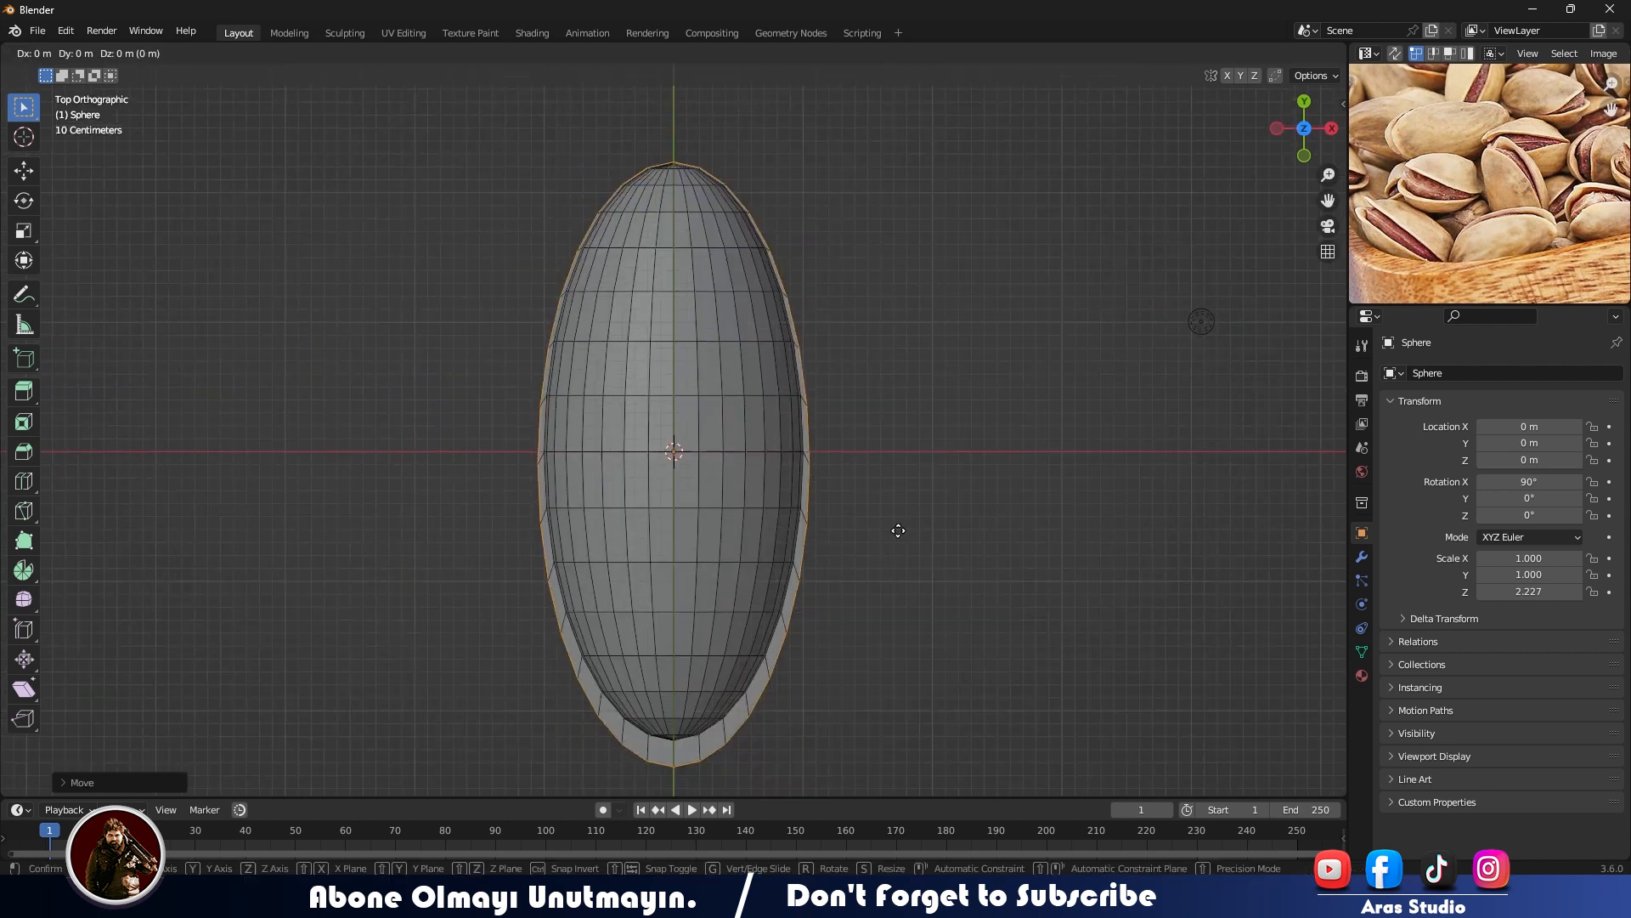
key("y")
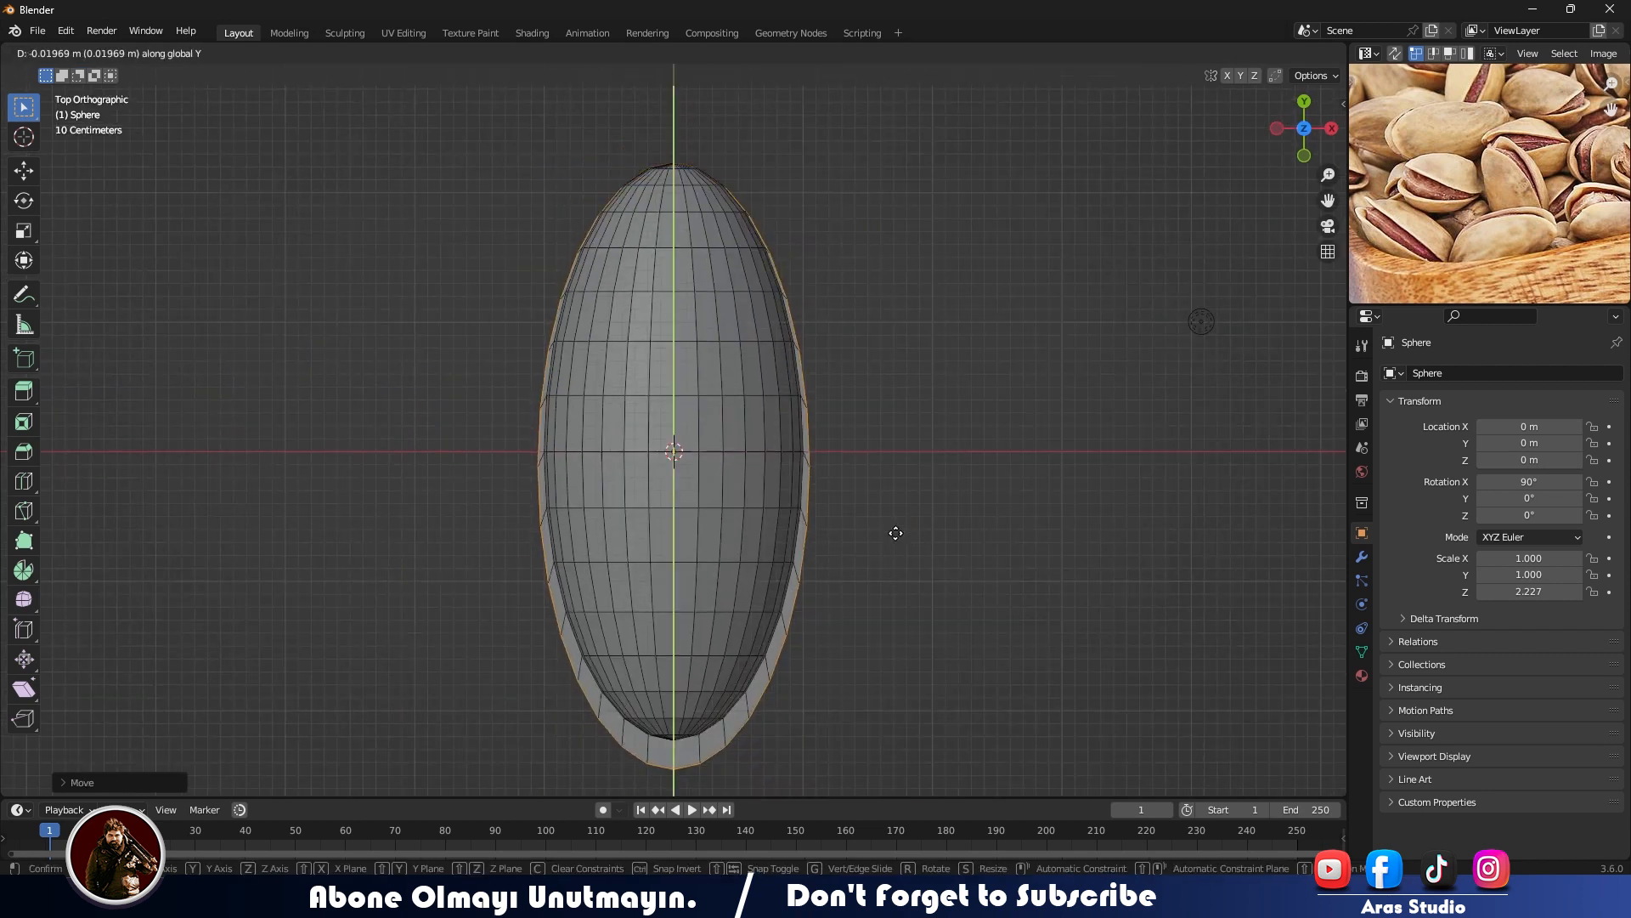
left_click(895, 532)
middle_click_drag(899, 539, 569, 506)
key("Tab")
middle_click_drag(661, 465, 700, 518)
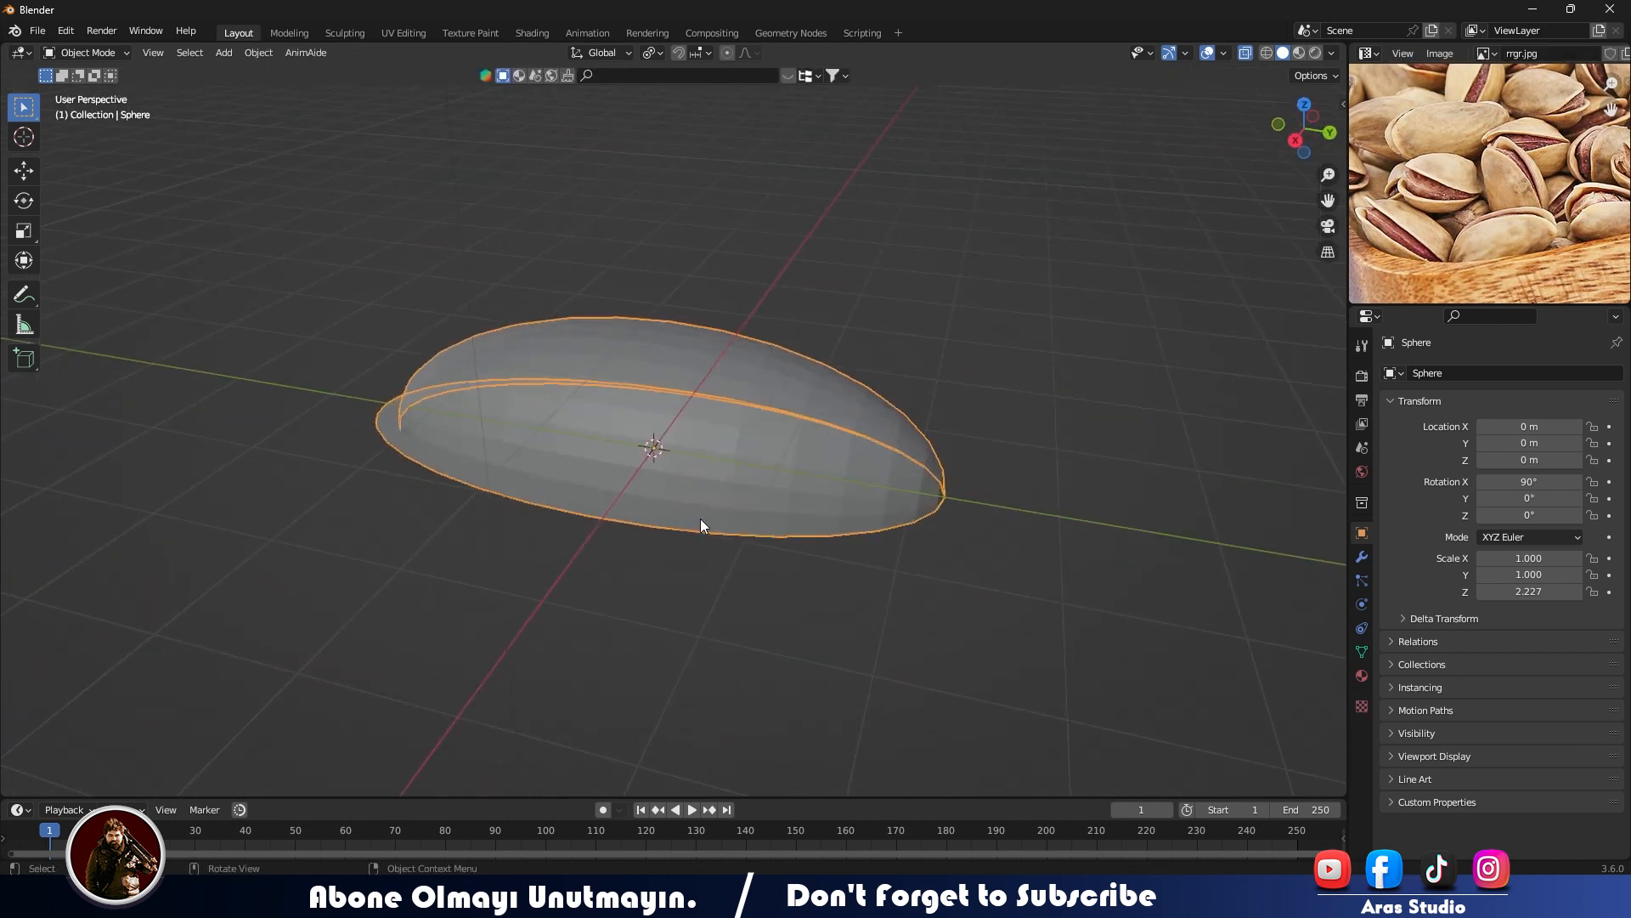
- Select the inner edge loop where the shell meets the flange and set its mean crease to 0.87
key("Tab")
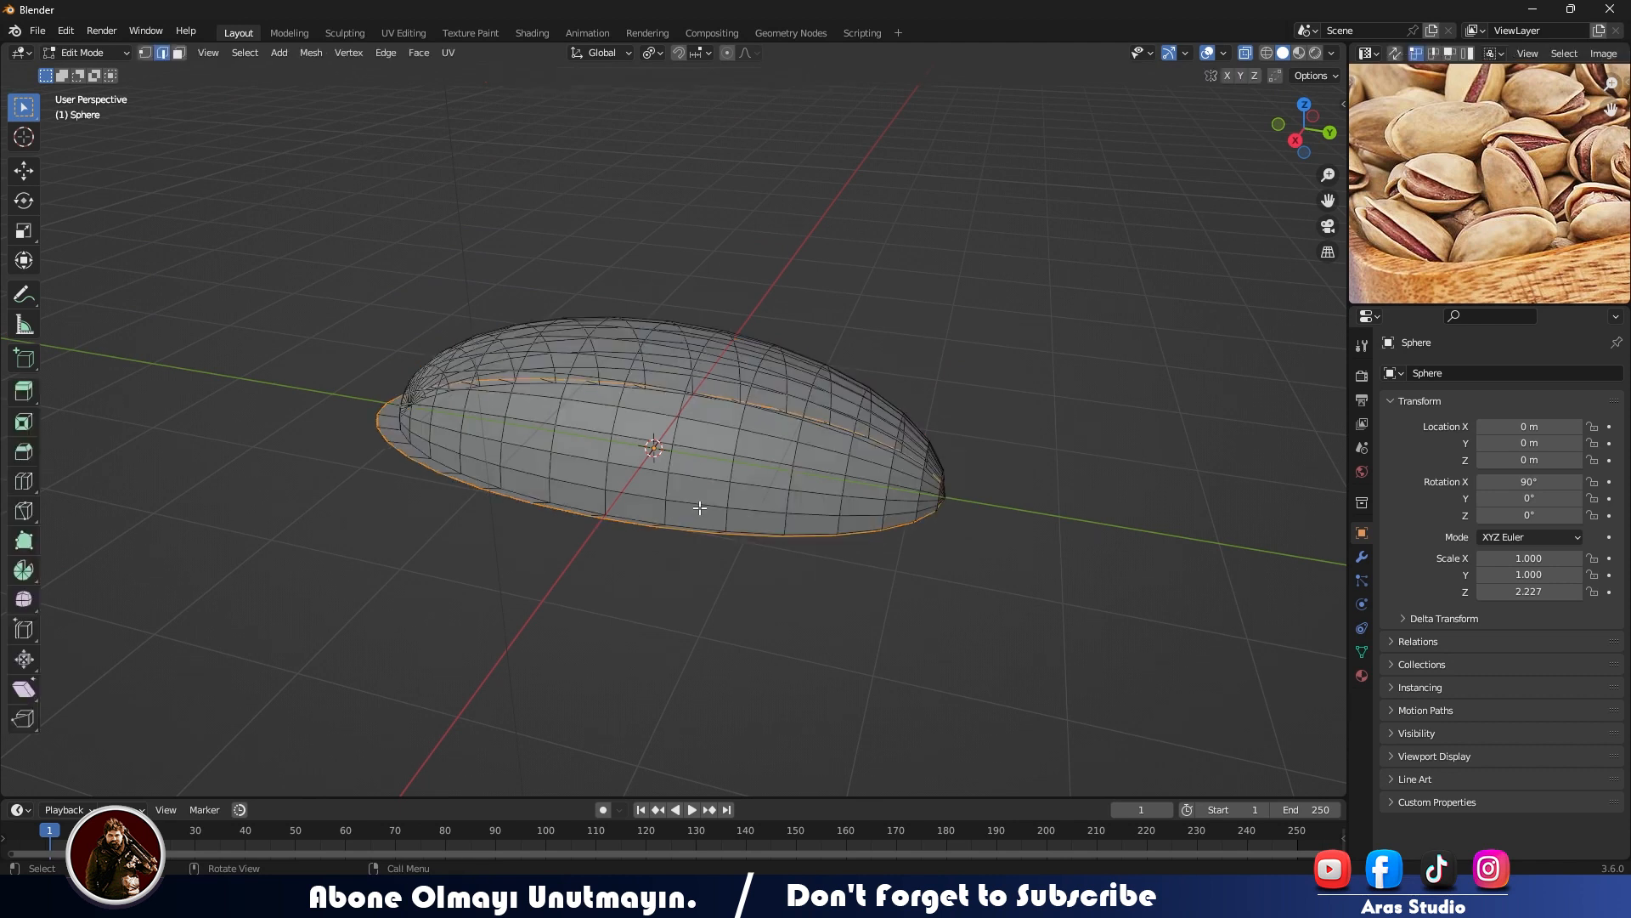
scroll(700, 518, "up", 3)
left_click(623, 502, "alt")
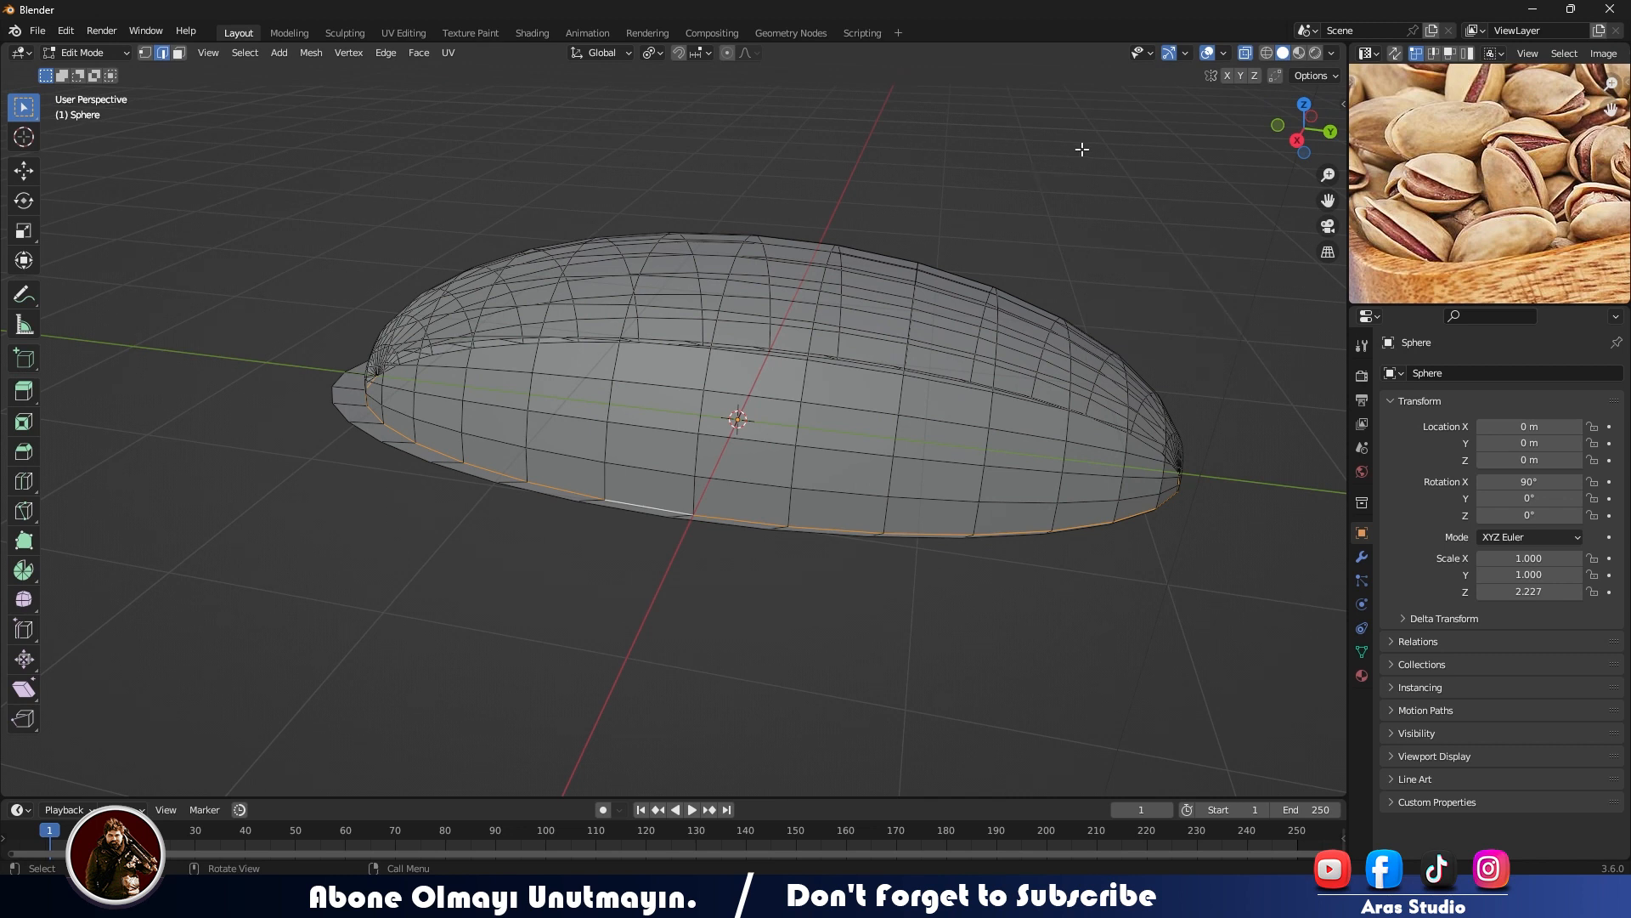
key("n")
left_click_drag(1245, 306, 1312, 306)
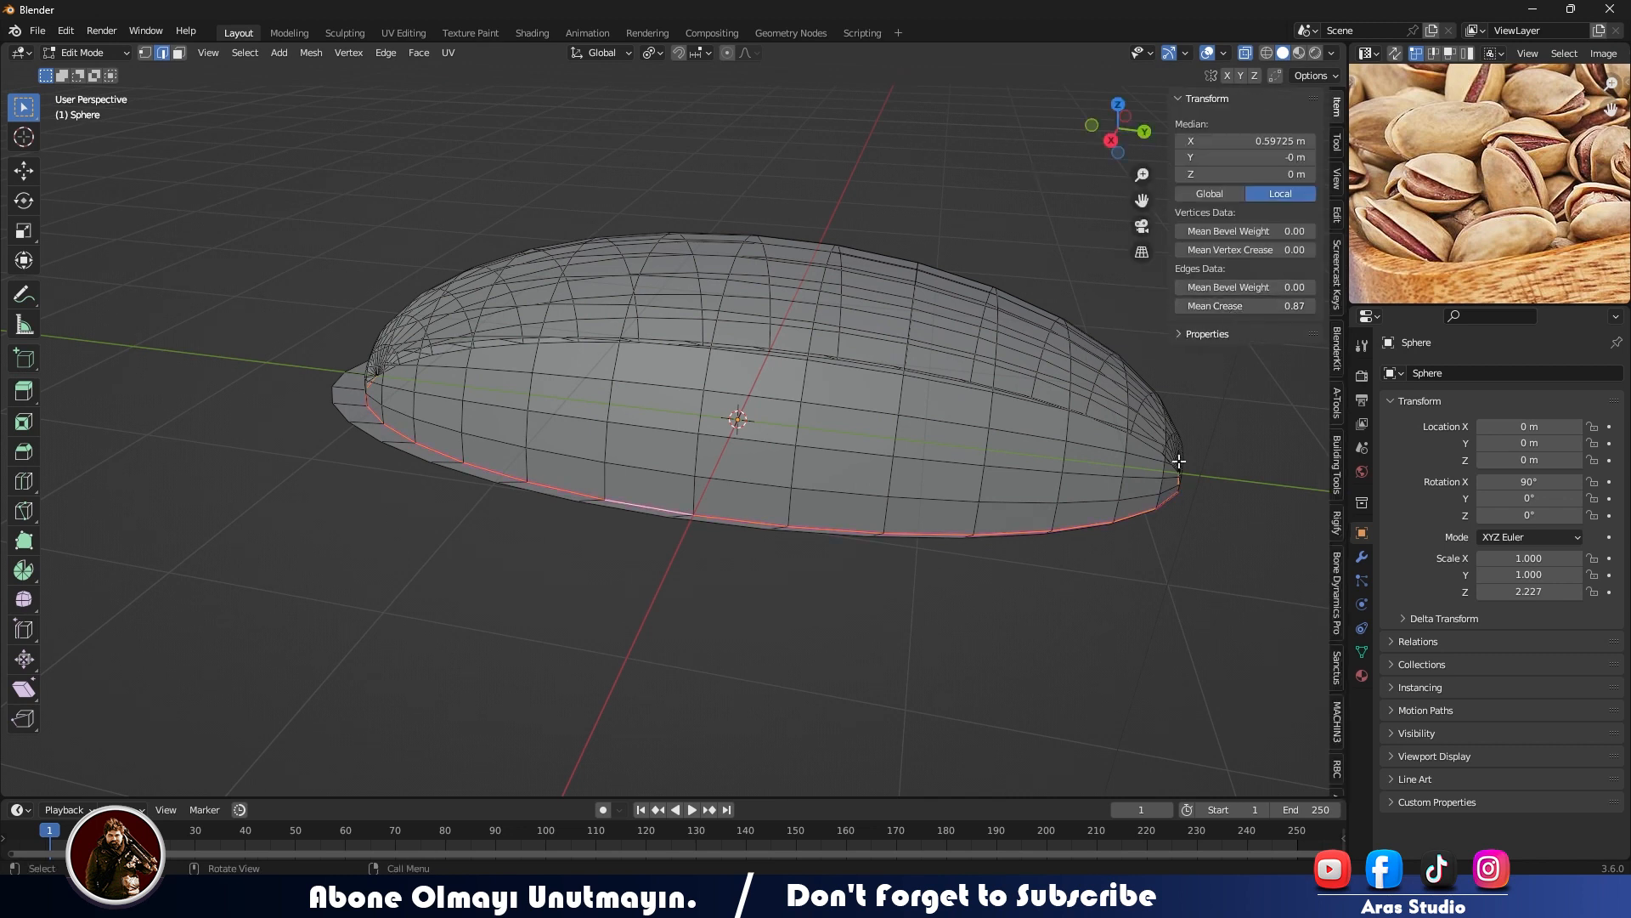
key("Tab")
key("alt+z")
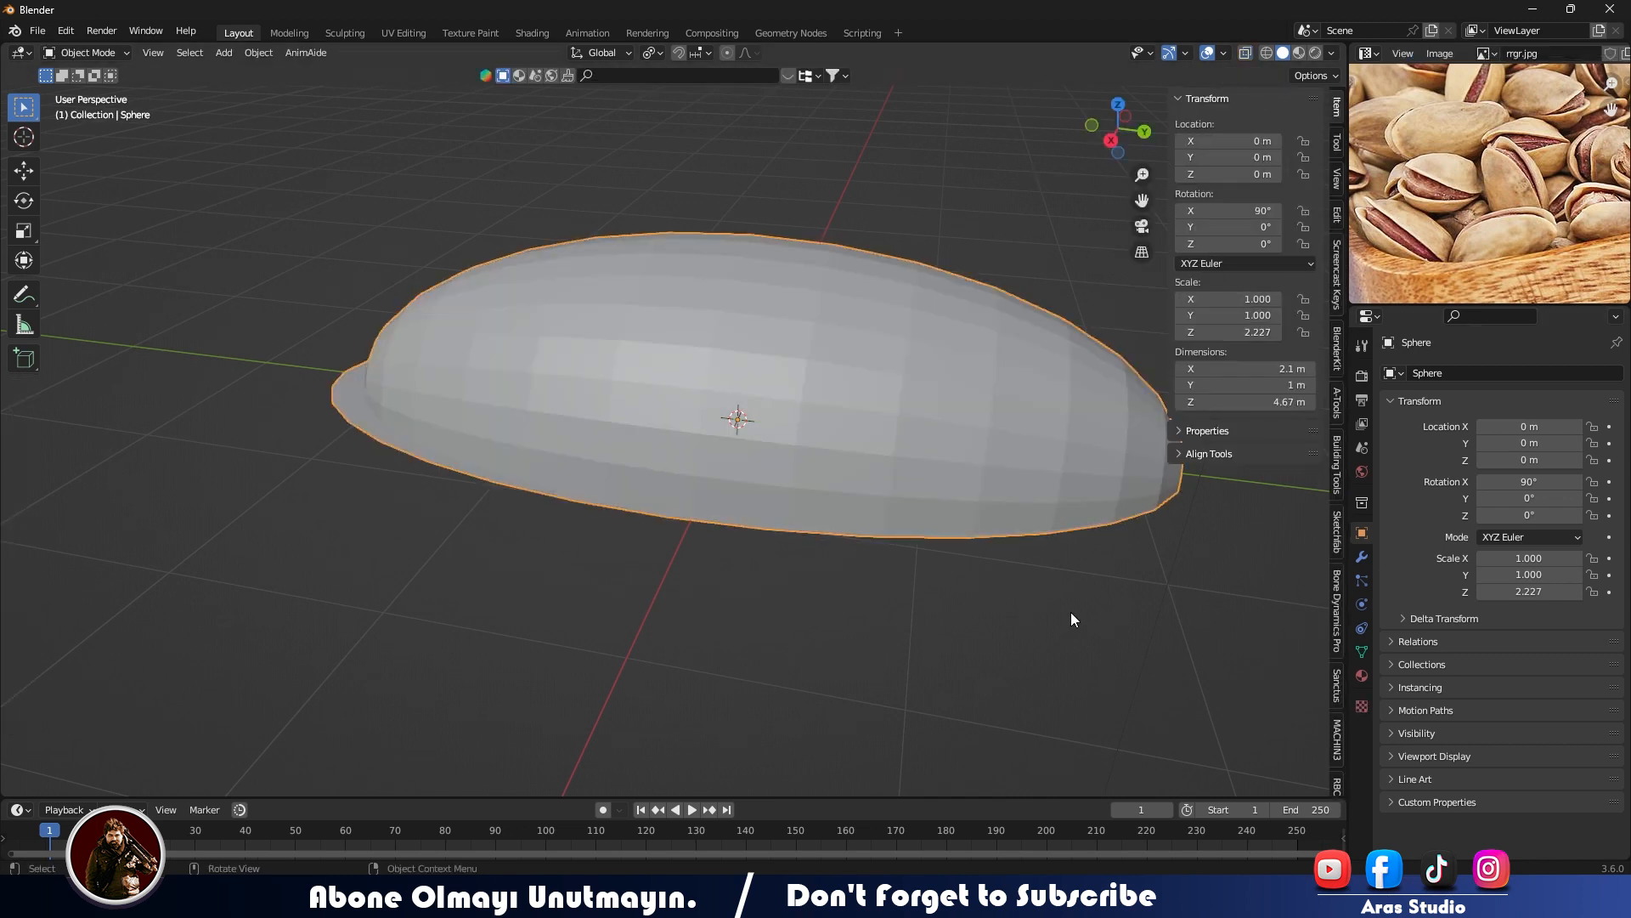
- Add a Subdivision Surface modifier to the half-shell
left_click(1363, 553)
left_click(1503, 372)
left_click(1306, 682)
middle_click_drag(925, 466, 1278, 304)
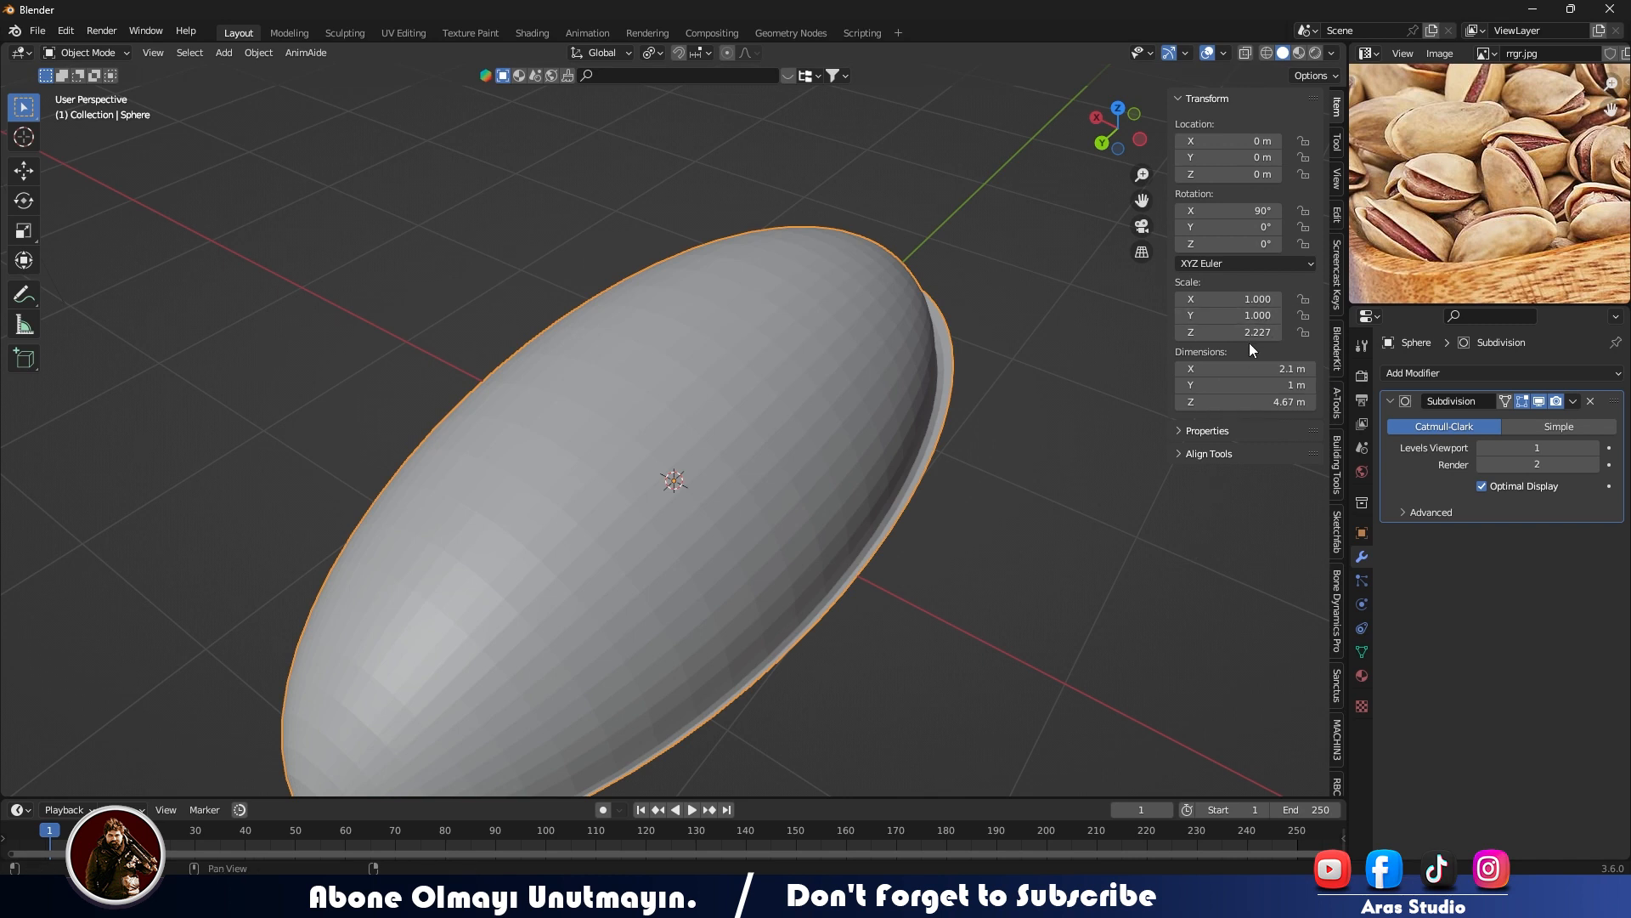
- Enable the Screencast Keys display in the viewport
left_click(1334, 307)
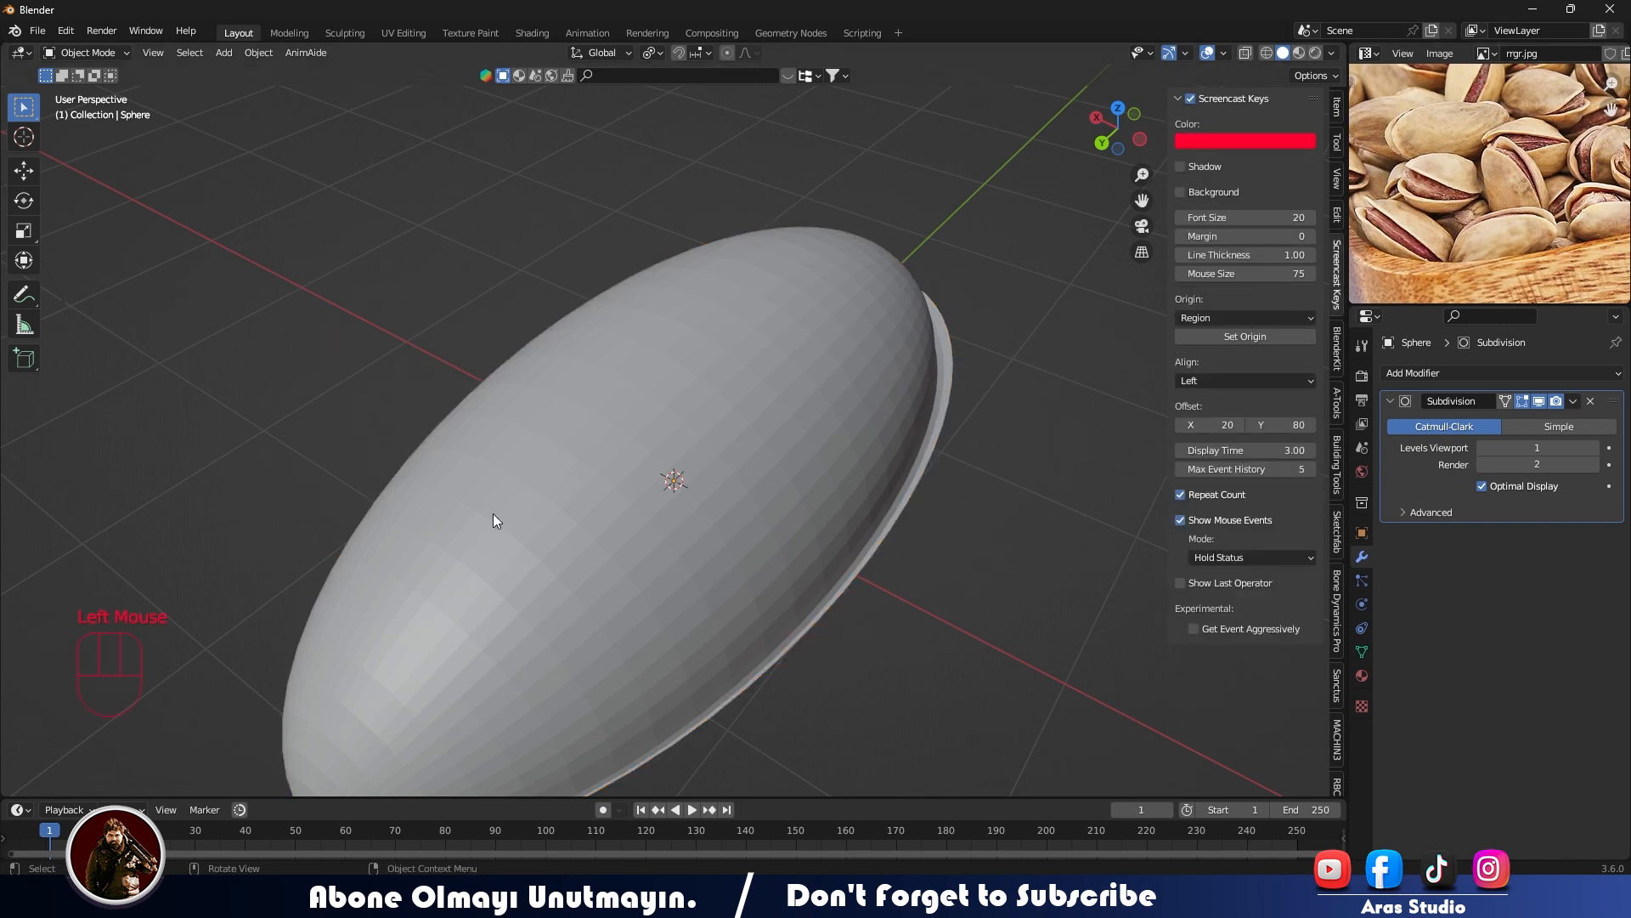
middle_click_drag(495, 516, 956, 405)
left_click(955, 404)
- Examine the half-shell from several angles and compare it with the pistachio reference photo
middle_click_drag(646, 437, 633, 339)
middle_click_drag(679, 366, 712, 436)
scroll(712, 437, "up", 3)
scroll(712, 436, "down", 3)
scroll(1455, 221, "down", 2)
mouse_move(1429, 231)
middle_mouse_down()
mouse_move(1399, 227)
mouse_move(1417, 217)
middle_mouse_up()
scroll(1436, 208, "up", 1)
middle_click_drag(1466, 199, 1436, 216)
middle_click_drag(1457, 200, 1431, 203)
key("Tab")
key("Tab")
middle_click_drag(693, 360, 654, 363)
left_click(655, 364)
- Add a Displace modifier with a new texture named cloud and set the texture type to Clouds
left_click(1417, 373)
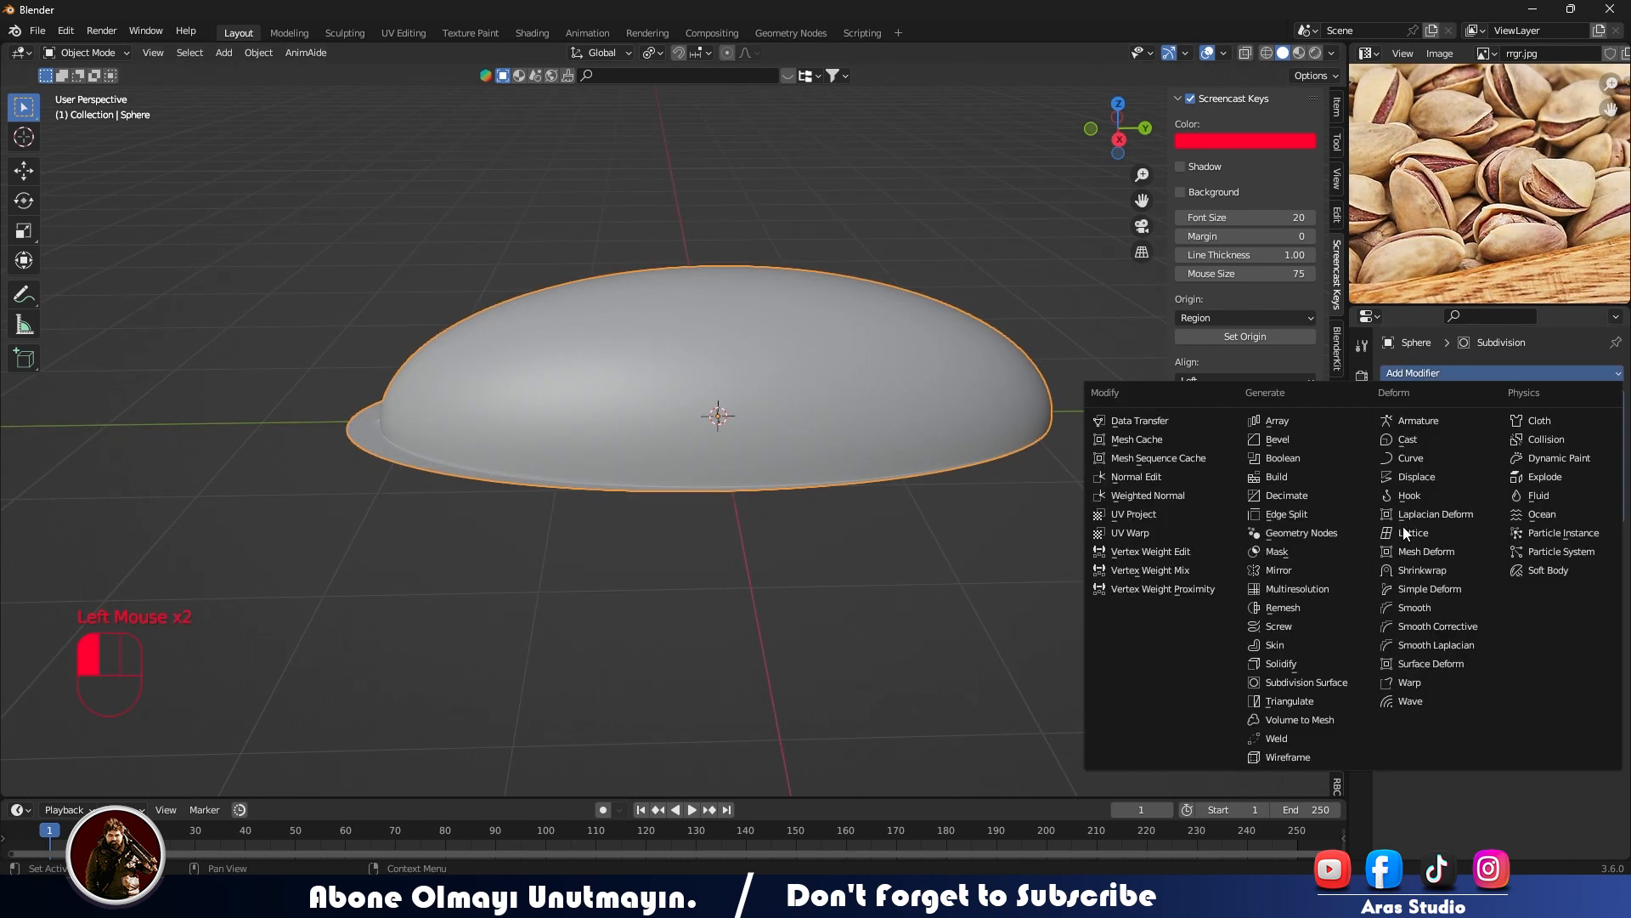
left_click(1410, 476)
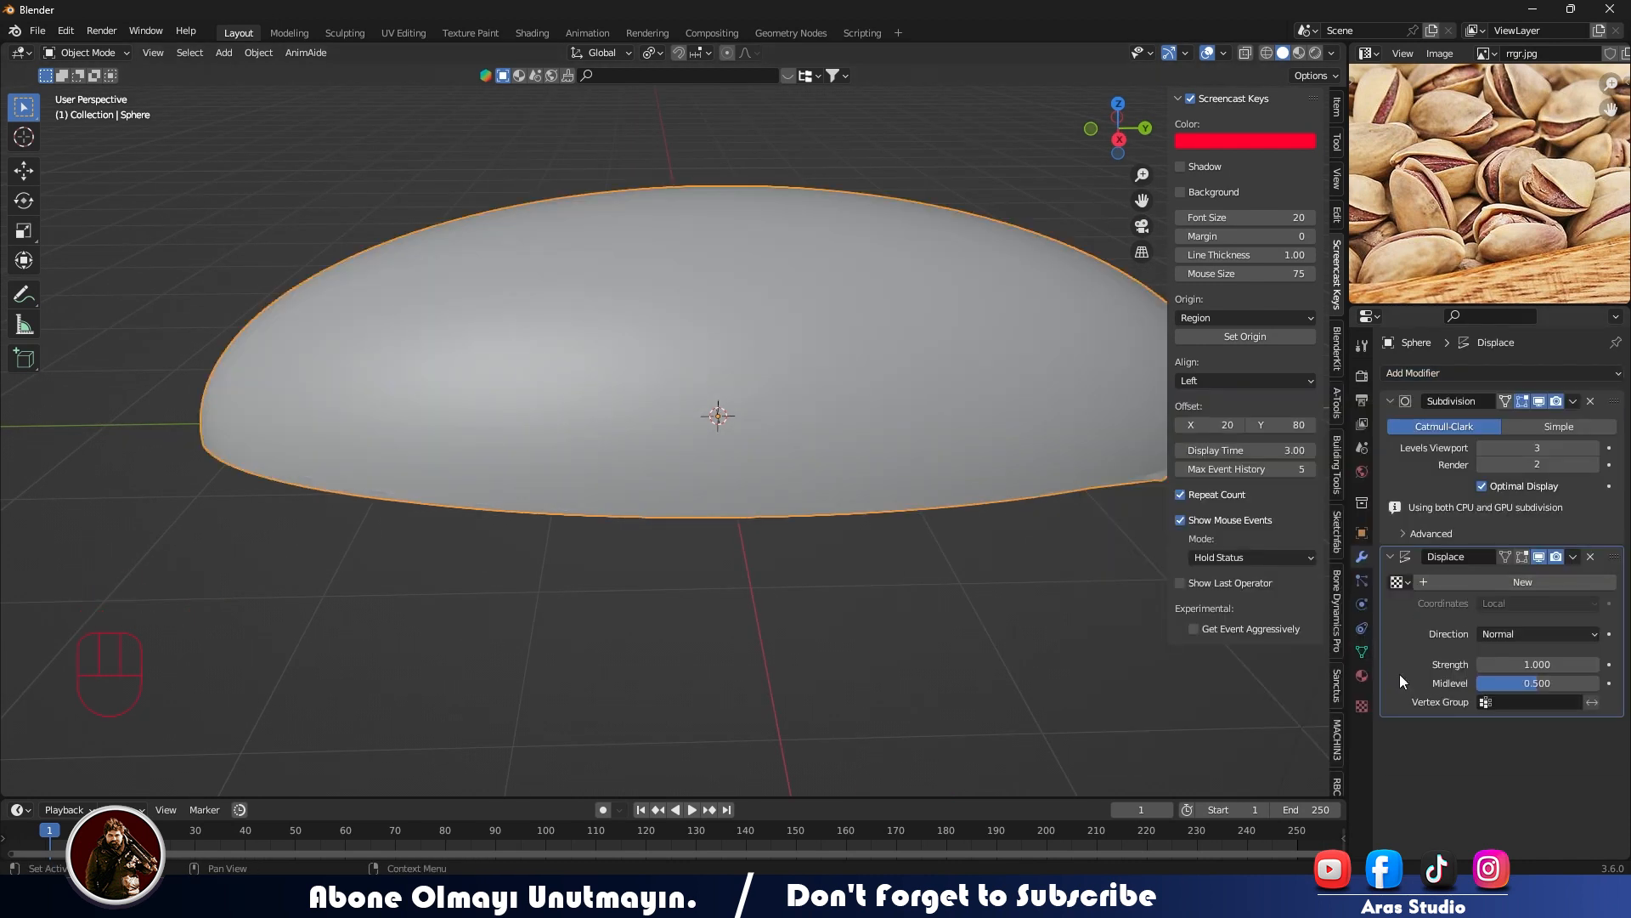
left_click(1362, 706)
left_click(1457, 401)
left_click(1457, 398)
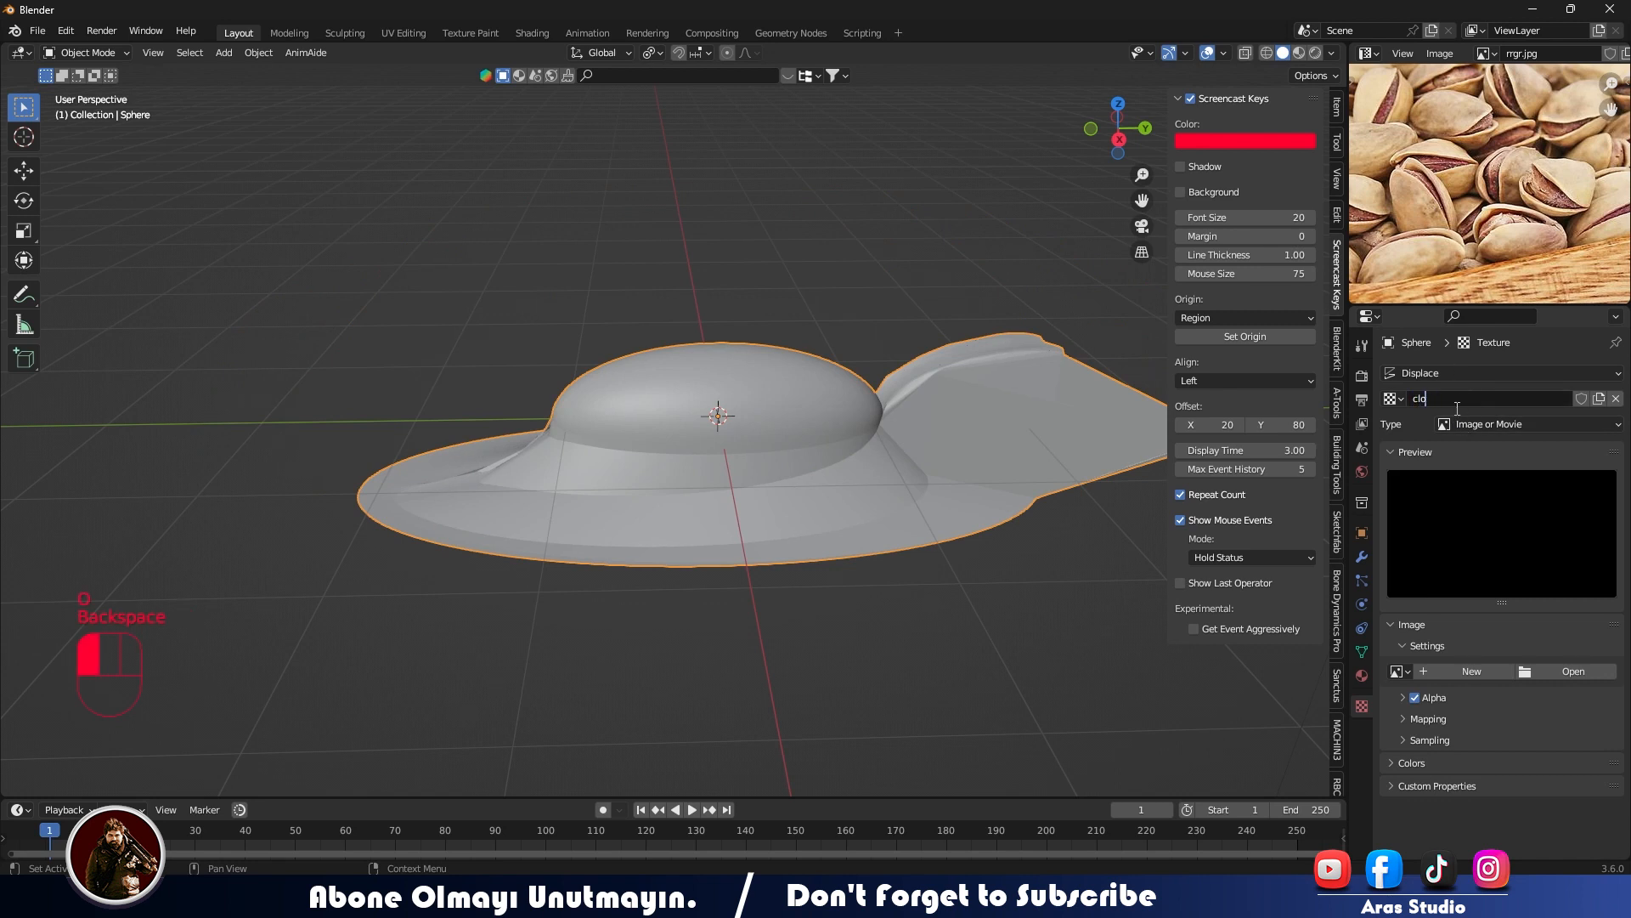
left_click(1482, 424)
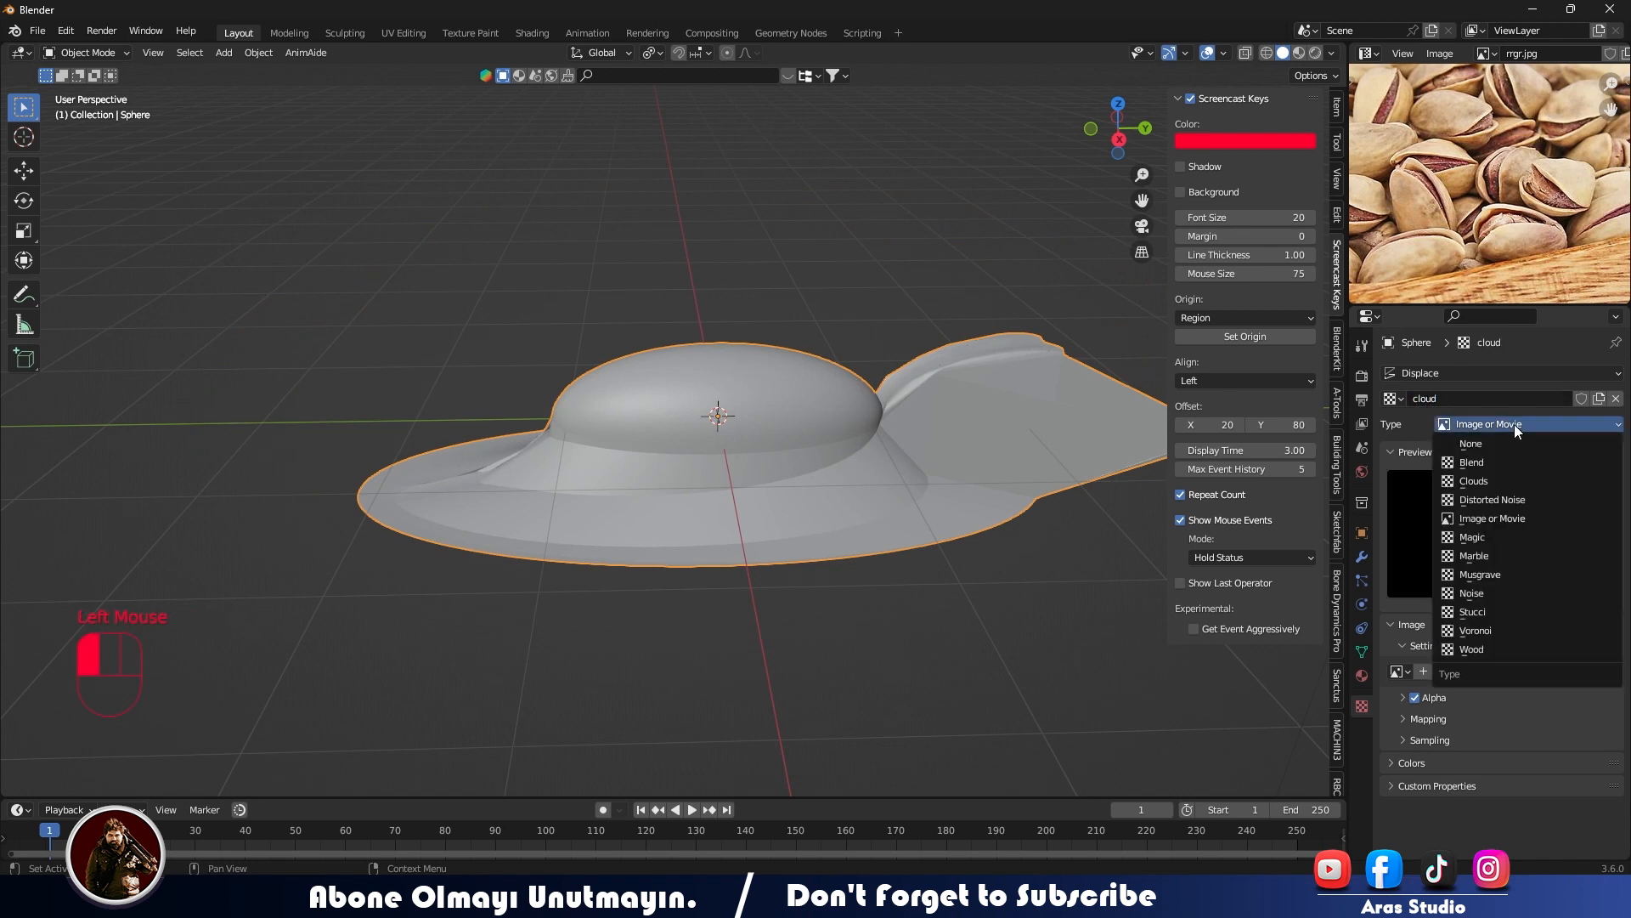
left_click(1485, 479)
- Set the cloud texture's size to 2.00 and the Displace modifier's strength to 0 and midlevel to 0.490
left_click_drag(1537, 727, 1610, 726)
left_click(1362, 556)
left_click_drag(1537, 662, 1478, 662)
left_click_drag(1537, 643, 1429, 645)
left_click(1362, 706)
left_click(1360, 711)
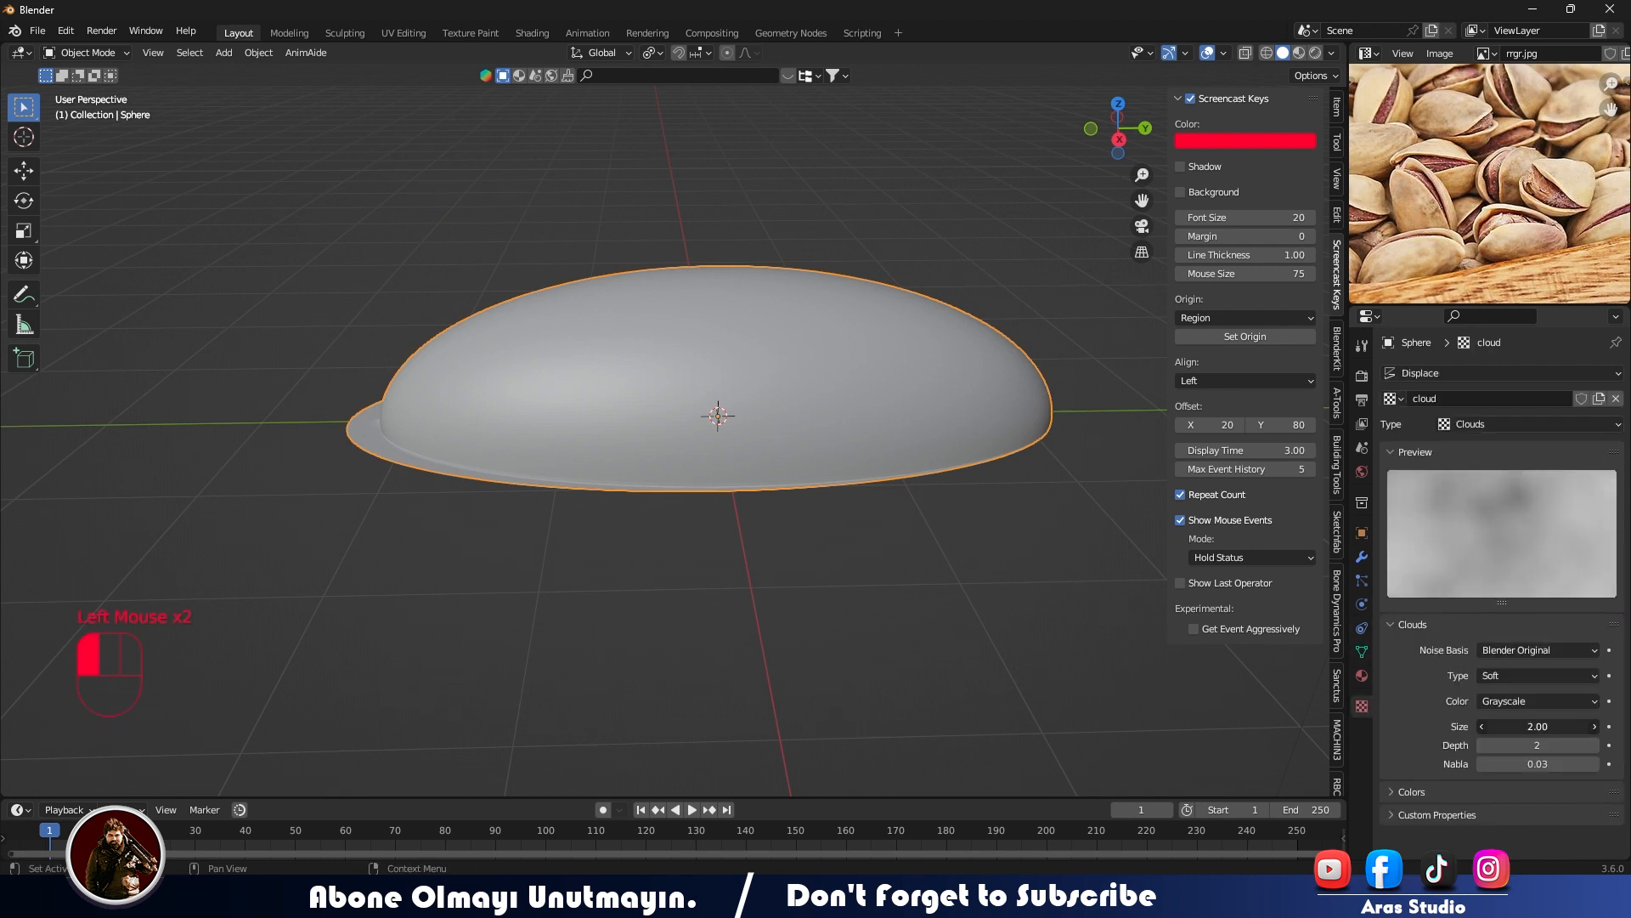
left_click(1362, 557)
left_click_drag(1529, 662, 1542, 662)
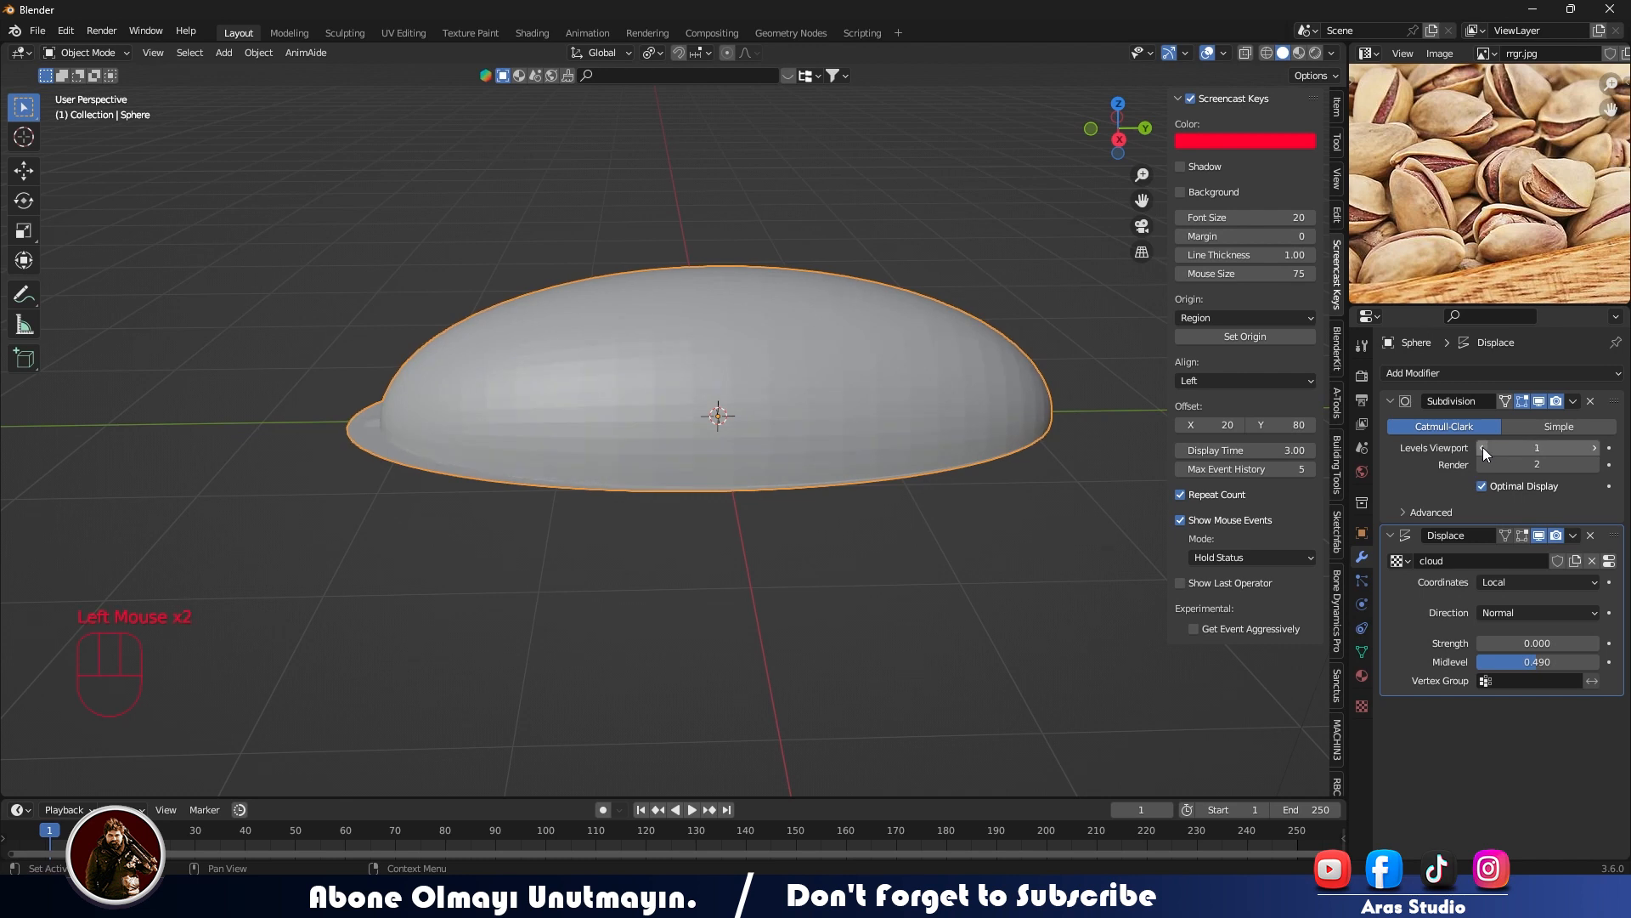
- Set the cloud texture's nabla to 0.10 and its size to 0.42
left_click(1362, 706)
left_click_drag(1537, 764, 1598, 764)
left_click_drag(1538, 726, 1383, 727)
scroll(654, 437, "up", 1)
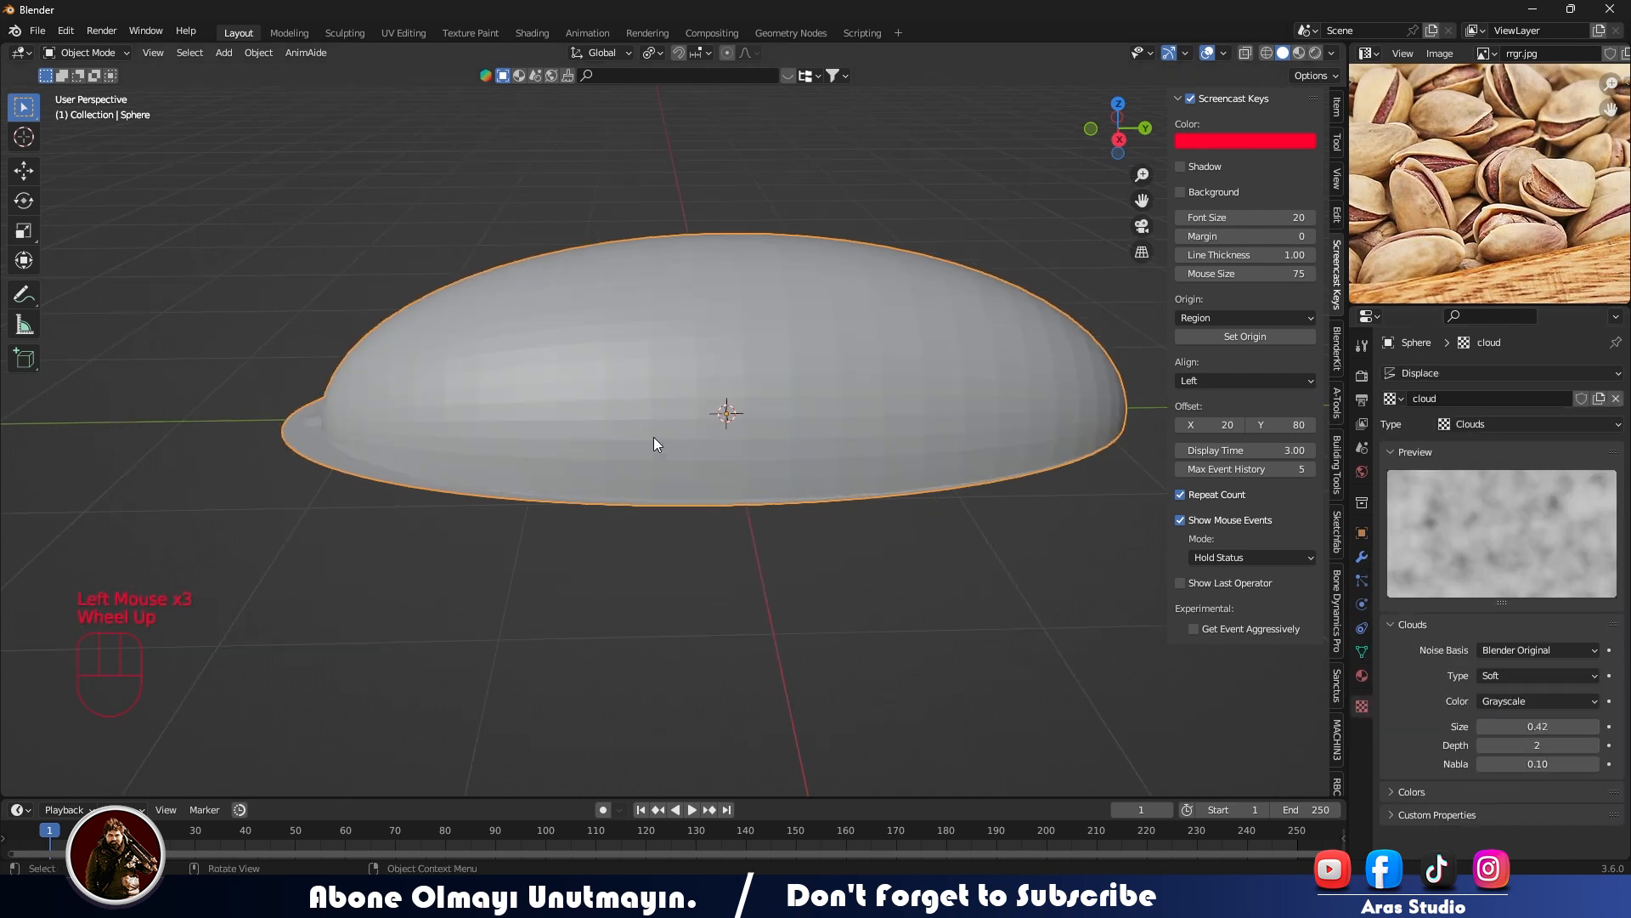
scroll(654, 442, "up", 2)
- Raise the Displace modifier's strength to 0.100
left_click(1362, 557)
left_click_drag(1529, 662, 1582, 662)
middle_click_drag(646, 390, 481, 335)
- Set the cloud texture's size to 0.43 and its depth to 4
left_click(1362, 706)
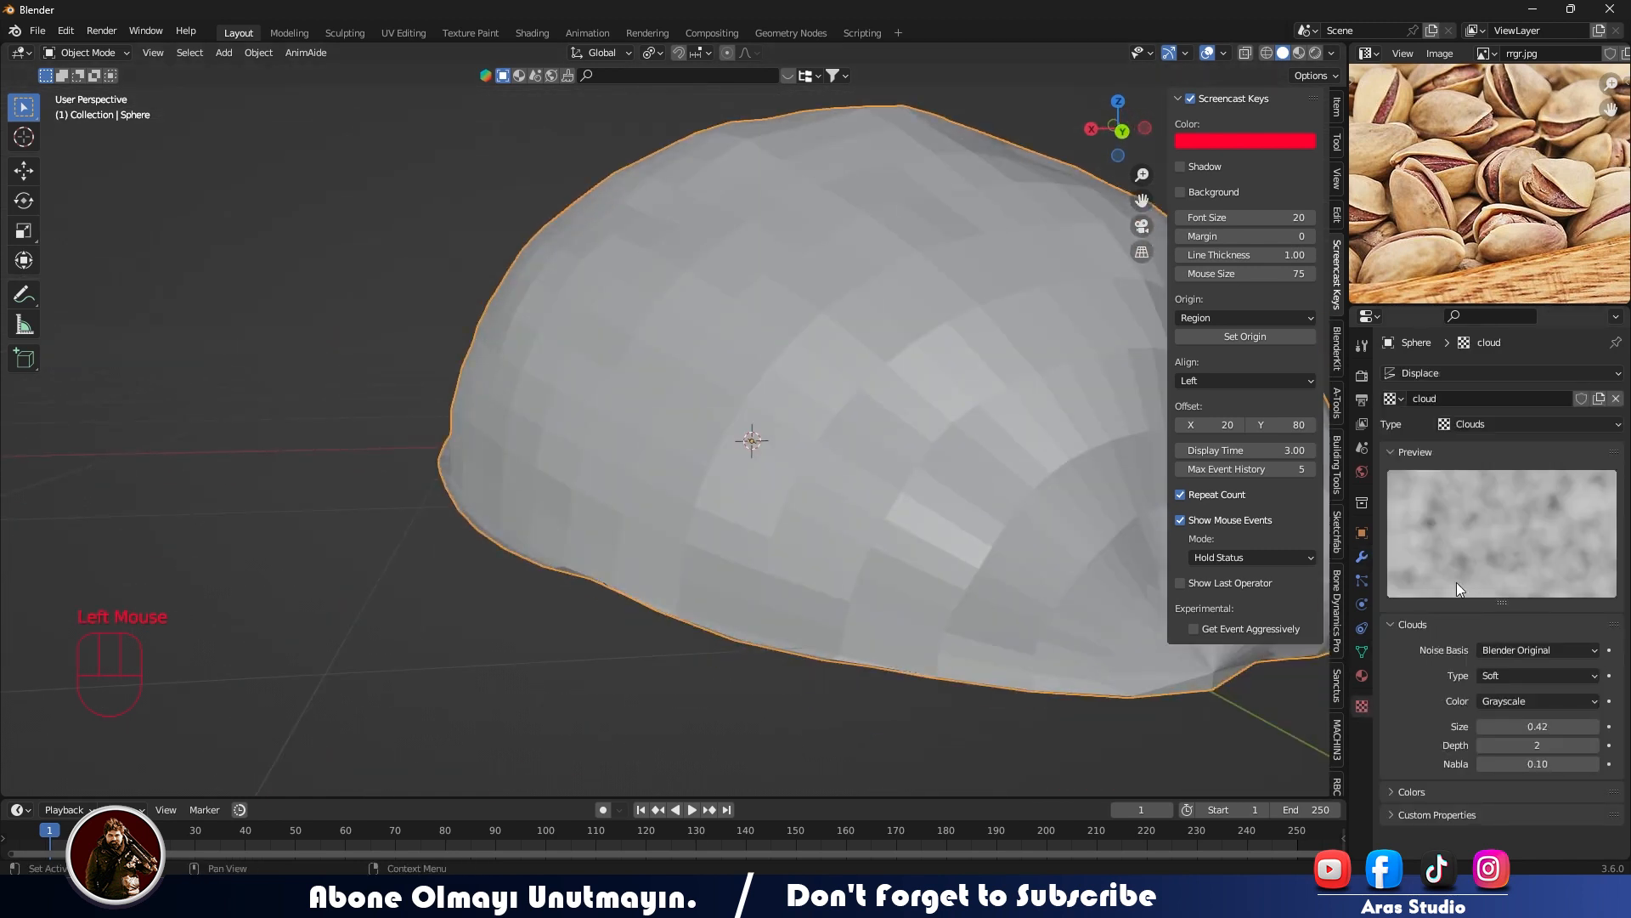
left_click(1595, 726)
left_click(1595, 726)
left_click(1594, 726)
mouse_move(816, 510)
middle_mouse_down()
mouse_move(751, 456)
mouse_move(858, 396)
mouse_move(753, 466)
mouse_move(815, 561)
mouse_move(891, 501)
mouse_move(831, 501)
middle_mouse_up()
scroll(751, 456, "down", 2)
scroll(713, 468, "up", 2)
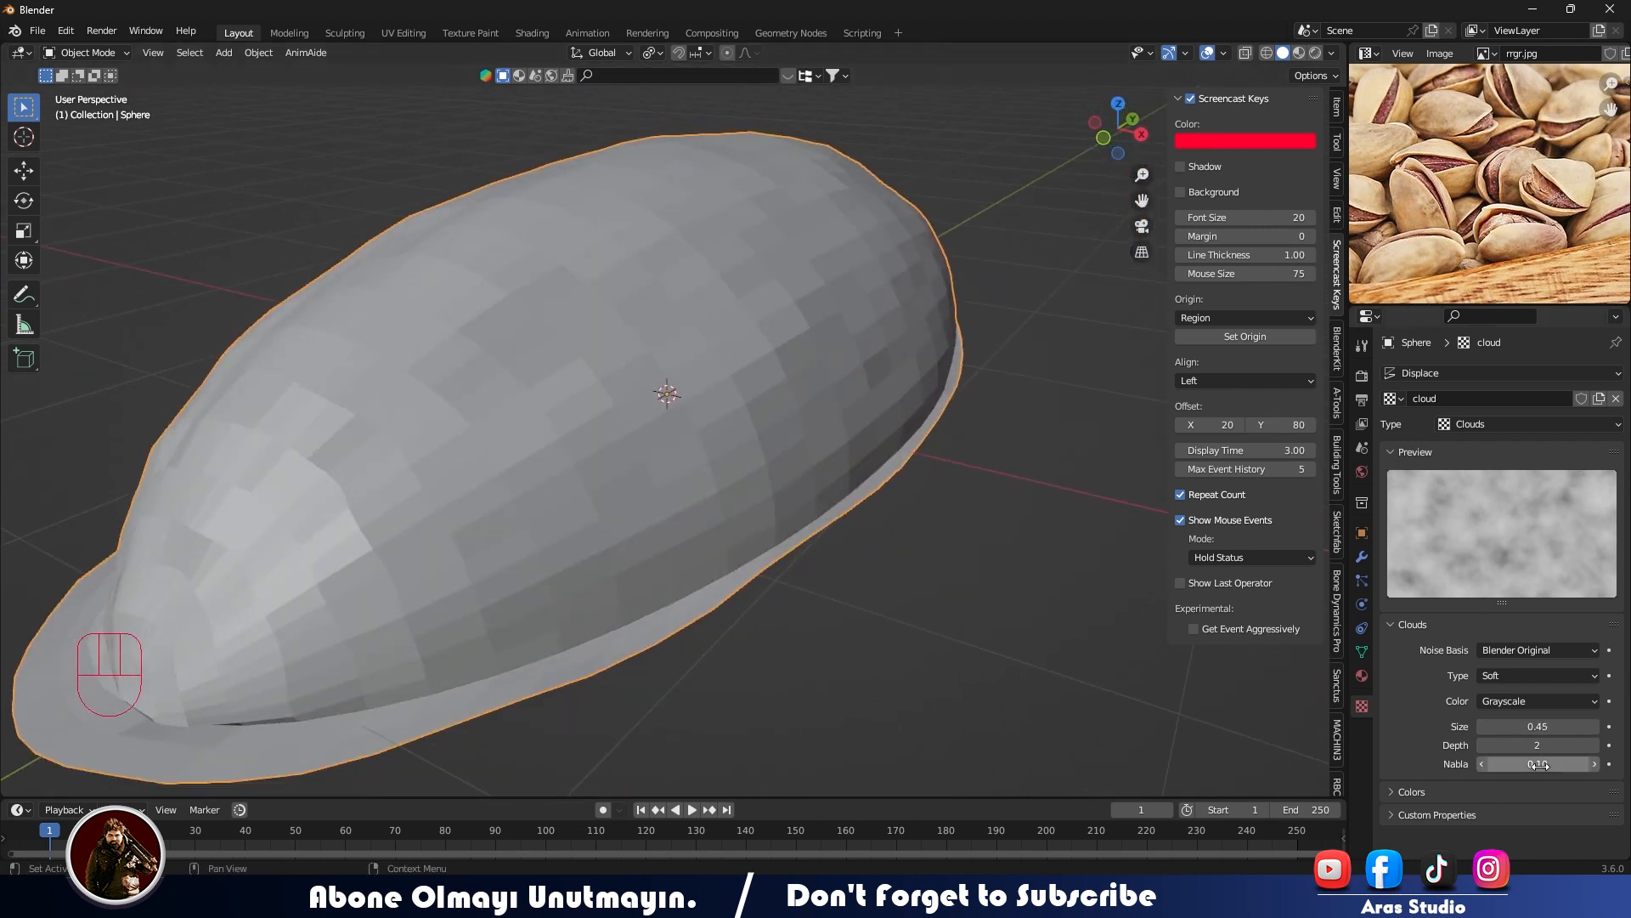
mouse_move(1495, 748)
left_mouse_down()
mouse_move(1529, 749)
mouse_move(1482, 728)
left_mouse_up()
middle_click_drag(672, 510, 690, 523)
key("KP_3")
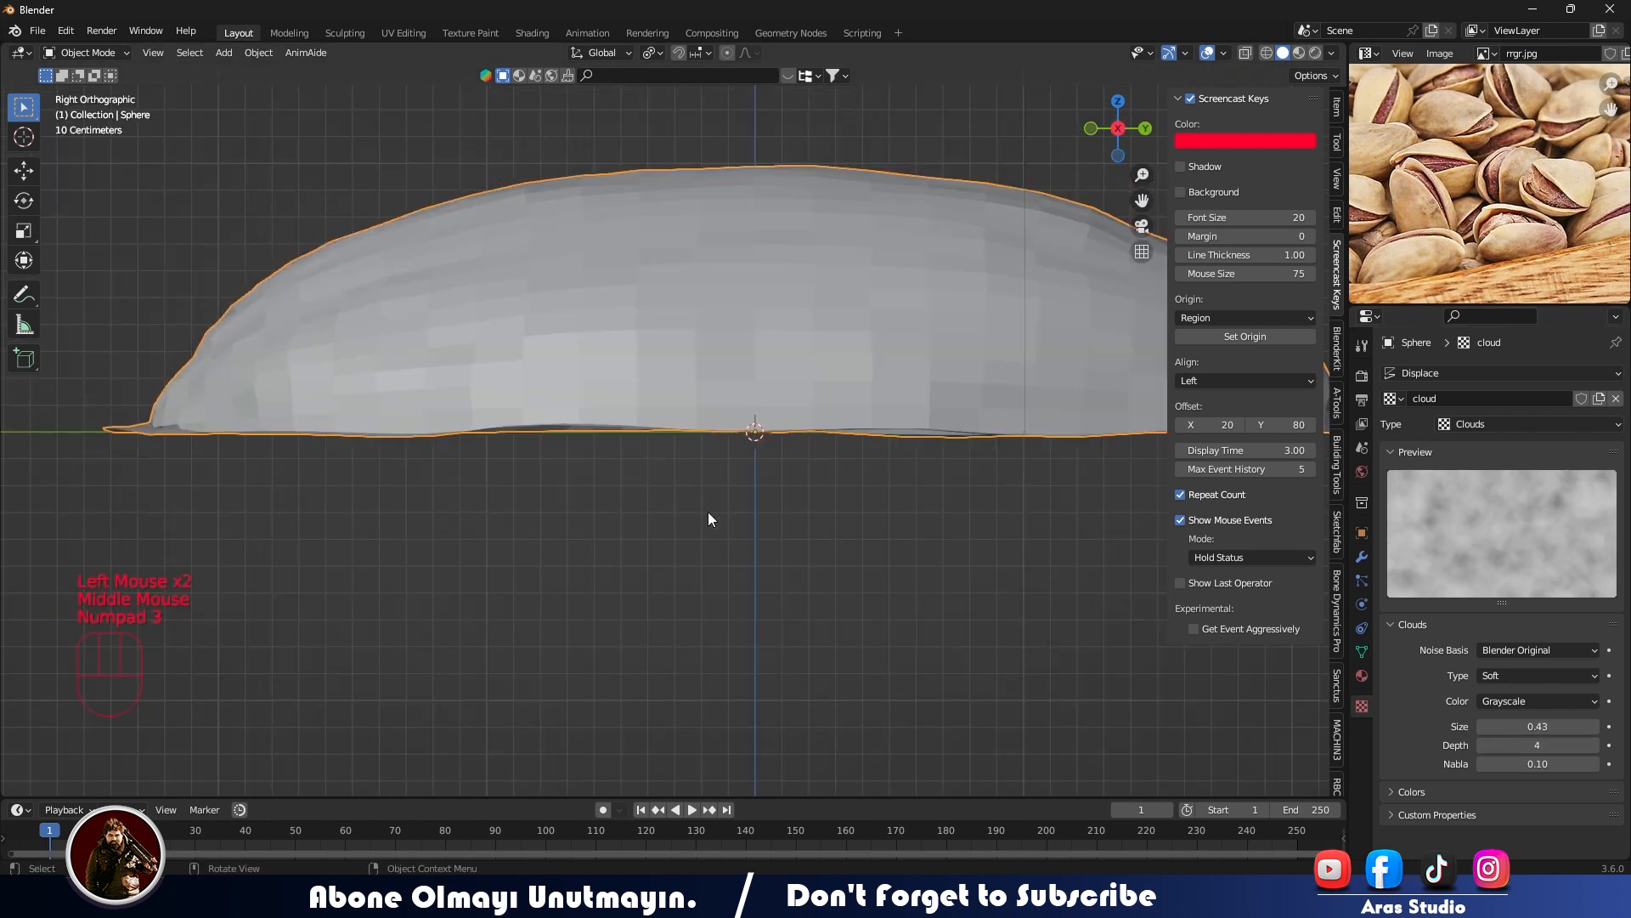
- Try the Color option for the cloud texture's color mode
left_click(1554, 701)
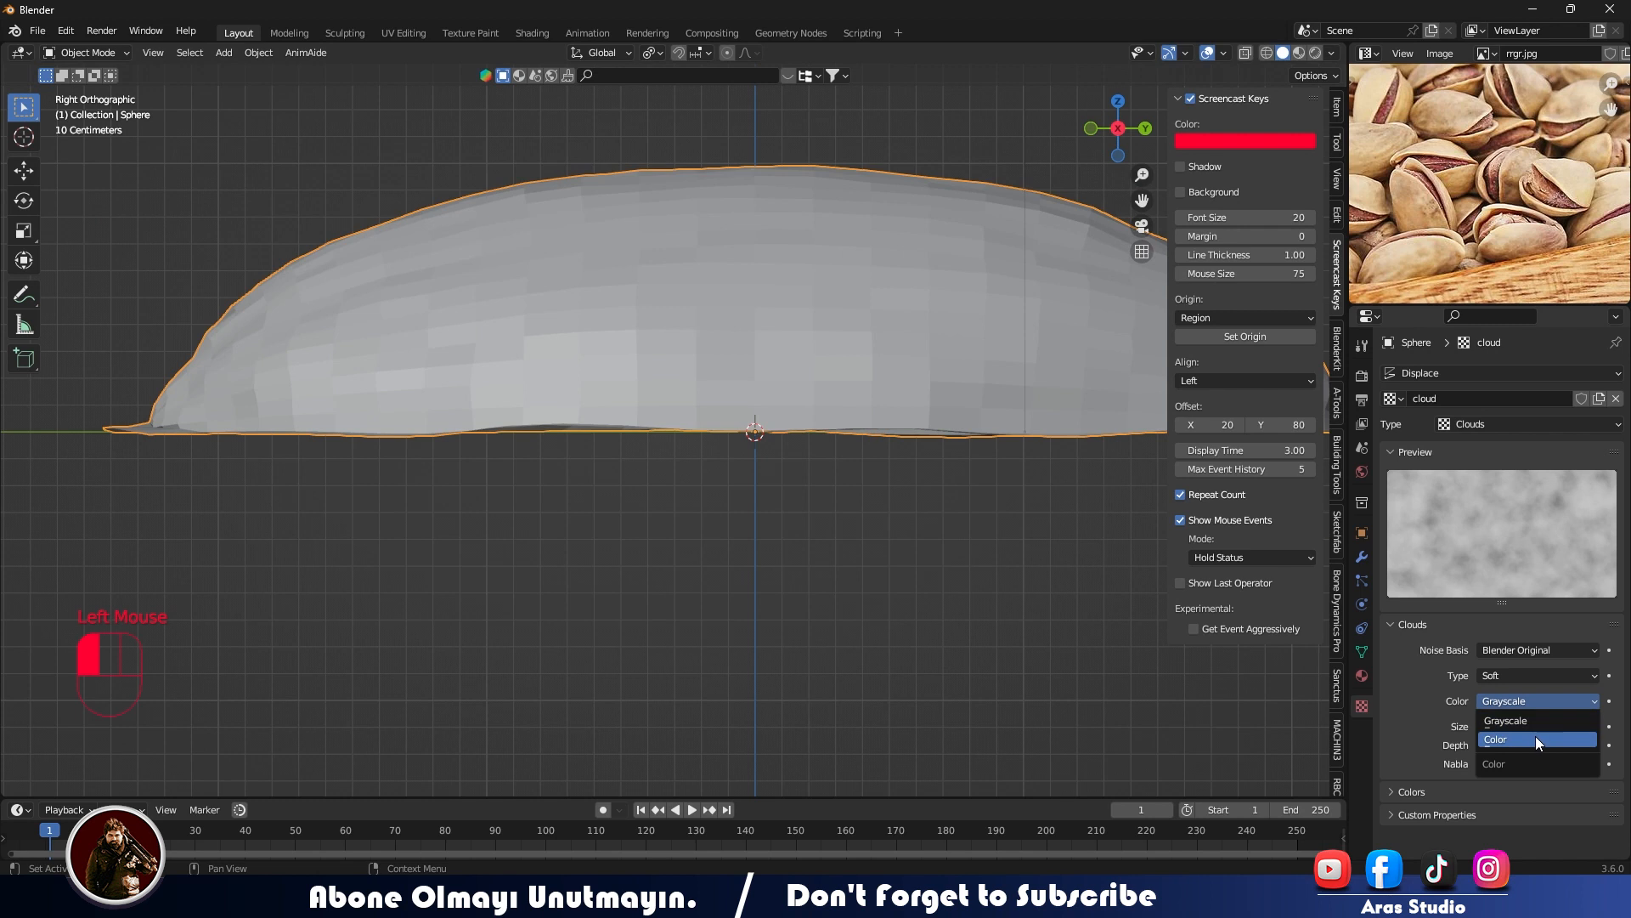
left_click(1536, 736)
middle_click_drag(809, 343, 840, 425)
left_click(1327, 419)
- Apply Shade Smooth to the half-shell
middle_click_drag(790, 320, 815, 405)
right_click(748, 368)
left_click(748, 369)
middle_click_drag(659, 372, 1125, 529)
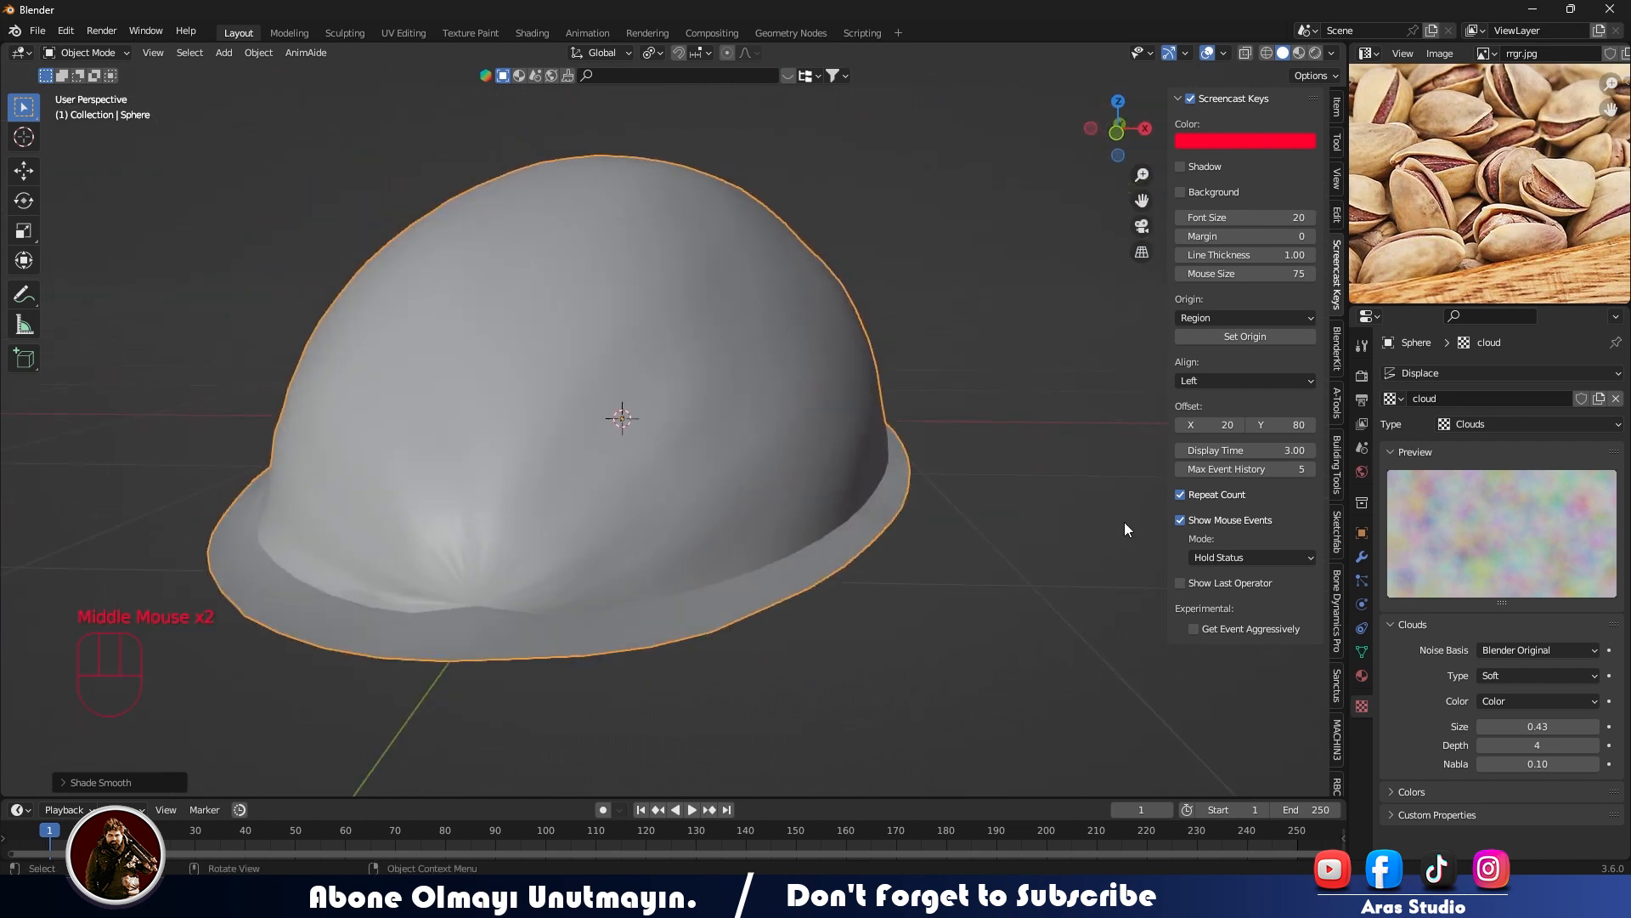
- Try the Hard noise type for the cloud texture and return its color mode to Grayscale
left_click(1521, 675)
left_click(1505, 715)
middle_click_drag(691, 471, 702, 513)
left_click(1530, 701)
left_click(1517, 719)
- Try reducing the cloud texture's size to 0.27
left_click(1482, 726)
left_click(1482, 726)
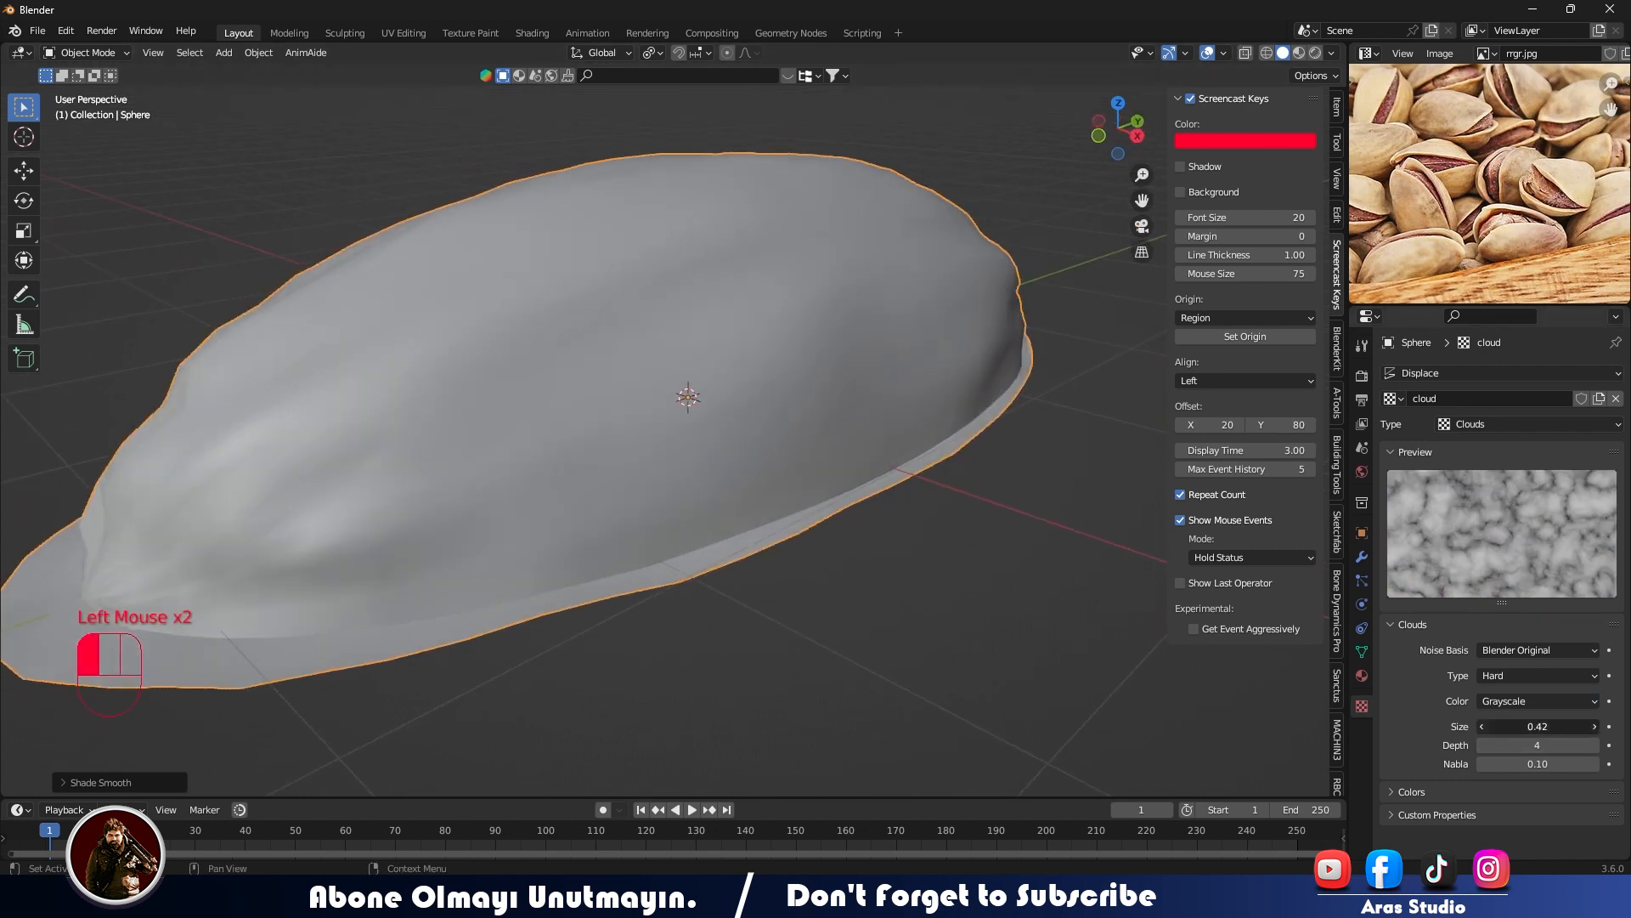
left_click(1482, 726)
left_click(1482, 727)
left_click(1482, 727)
left_click(1482, 727)
left_click(1482, 726)
left_click(1481, 726)
left_click(1479, 725)
left_click(1479, 725)
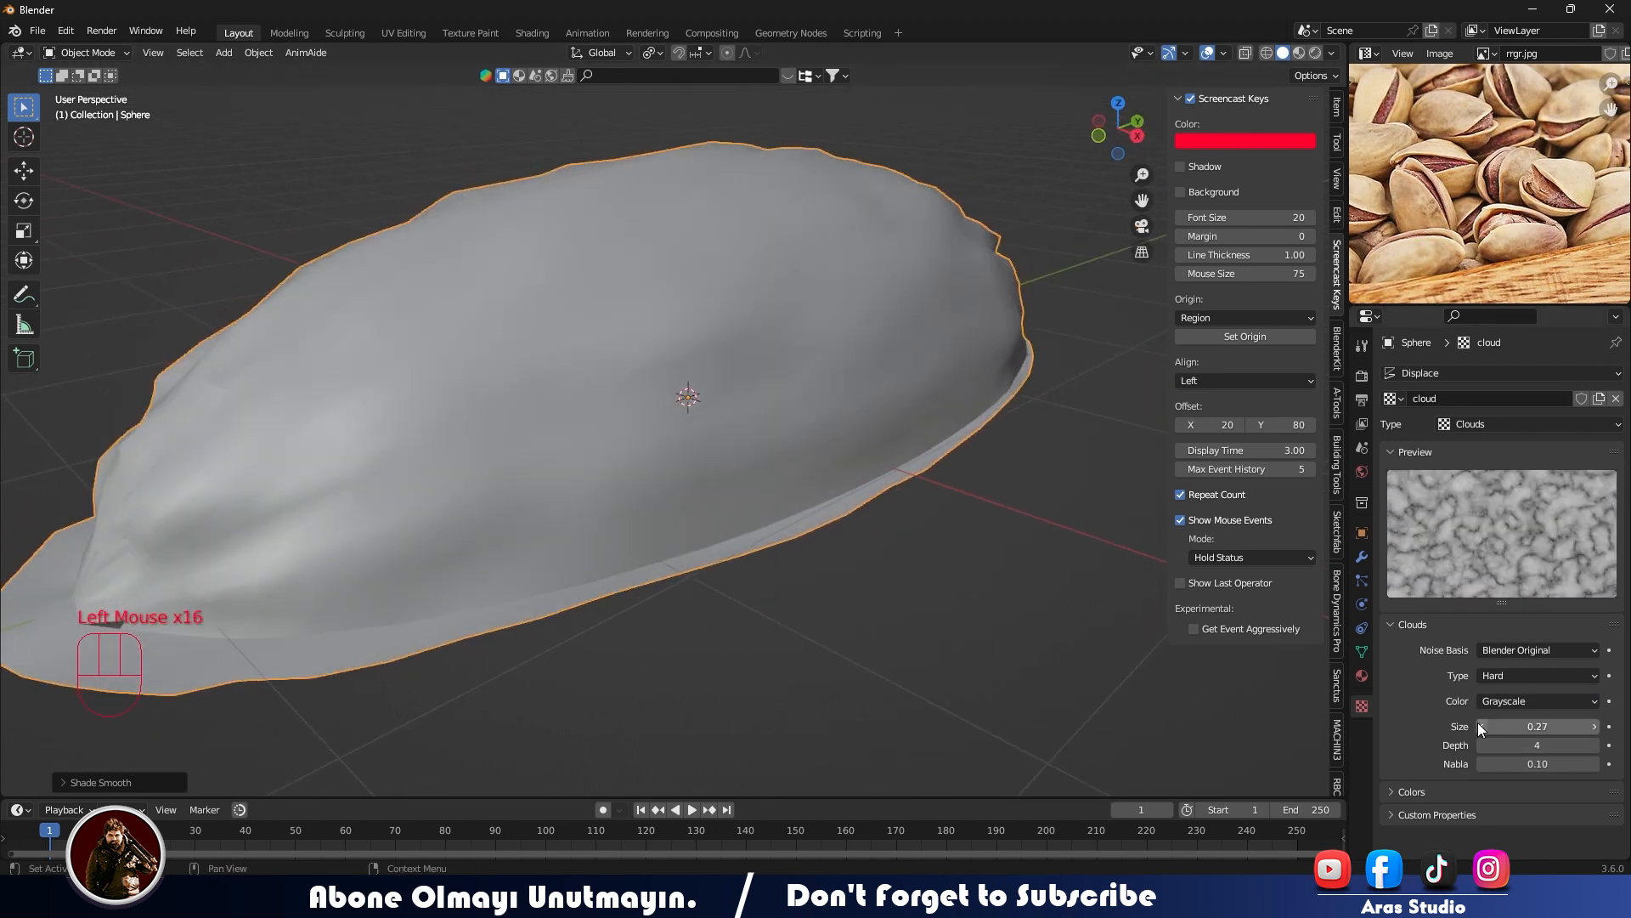
- Set the cloud texture's noise type to Soft and its size to 0.83
left_click(1501, 698)
left_click(1501, 677)
left_click(1499, 696)
middle_click_drag(509, 374, 621, 387)
left_click_drag(1517, 726, 1627, 726)
middle_click_drag(737, 590, 556, 586)
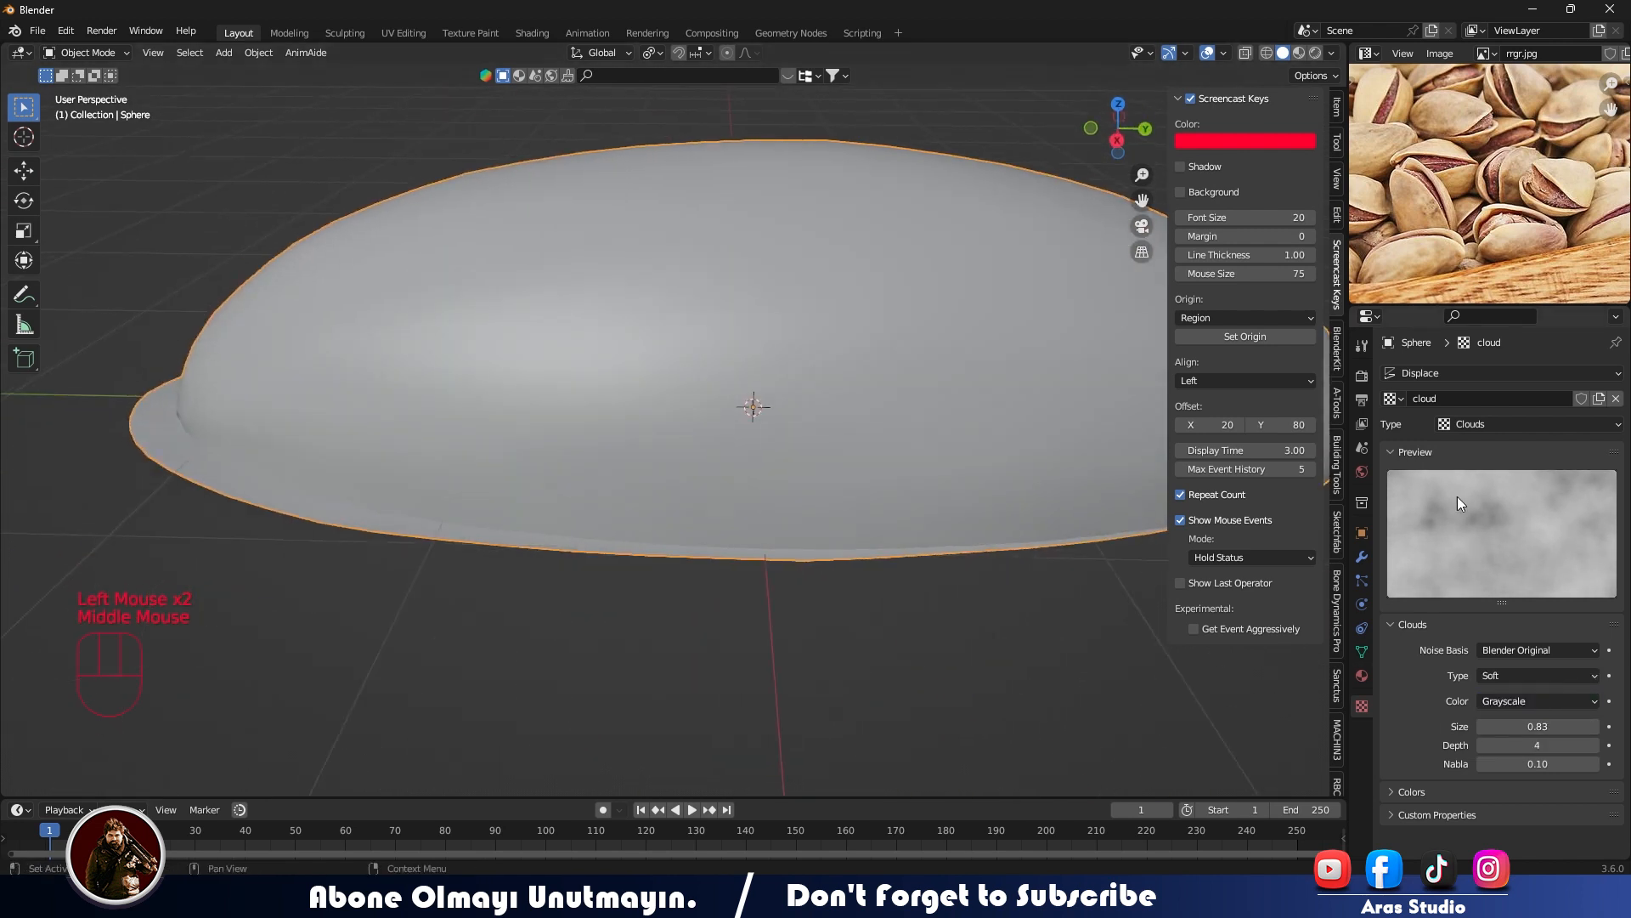
- Set the Subdivision modifier's viewport level to 2
left_click(1363, 555)
left_click(1604, 455)
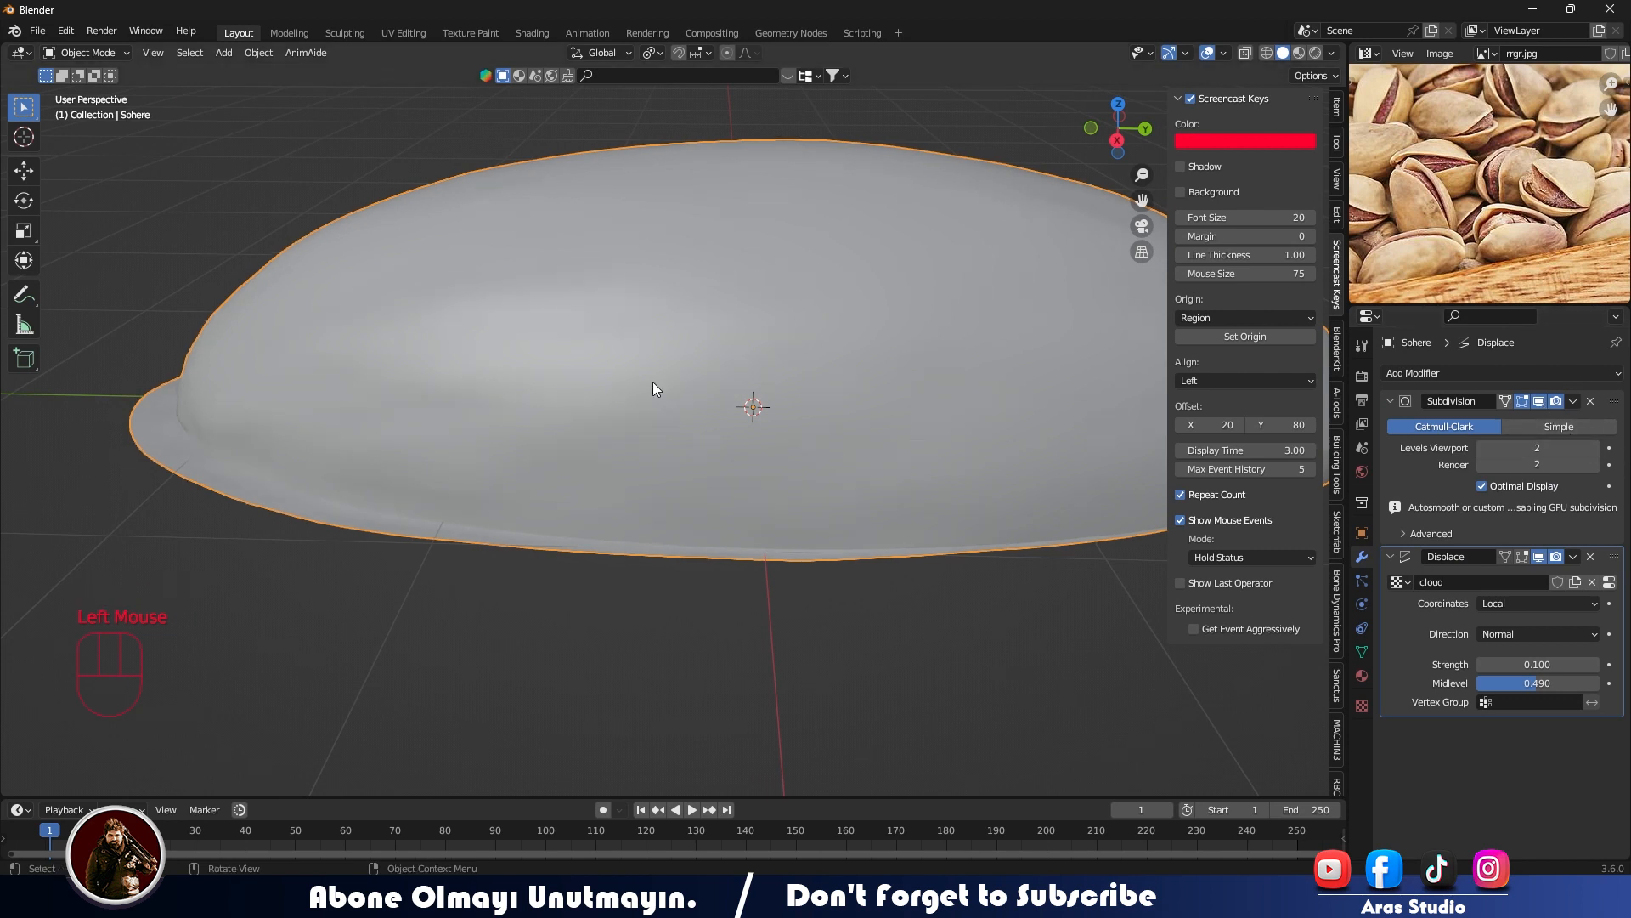
middle_click_drag(910, 425, 755, 341)
middle_click_drag(974, 447, 831, 405)
scroll(603, 481, "up", 3)
- Set the cloud texture's size to 0.55
left_click(1362, 704)
left_click(1595, 726)
left_click(1595, 726)
left_click(1594, 727)
left_click_drag(1552, 726, 1527, 726)
middle_click_drag(336, 336, 674, 483)
scroll(379, 430, "down", 2)
scroll(336, 564, "up", 4)
- Select the outer edge loop of the flange and scale it slightly outward
middle_click_drag(337, 564, 464, 619)
key("Tab")
left_click(493, 652)
left_click(493, 652, "alt")
scroll(509, 656, "down", 3)
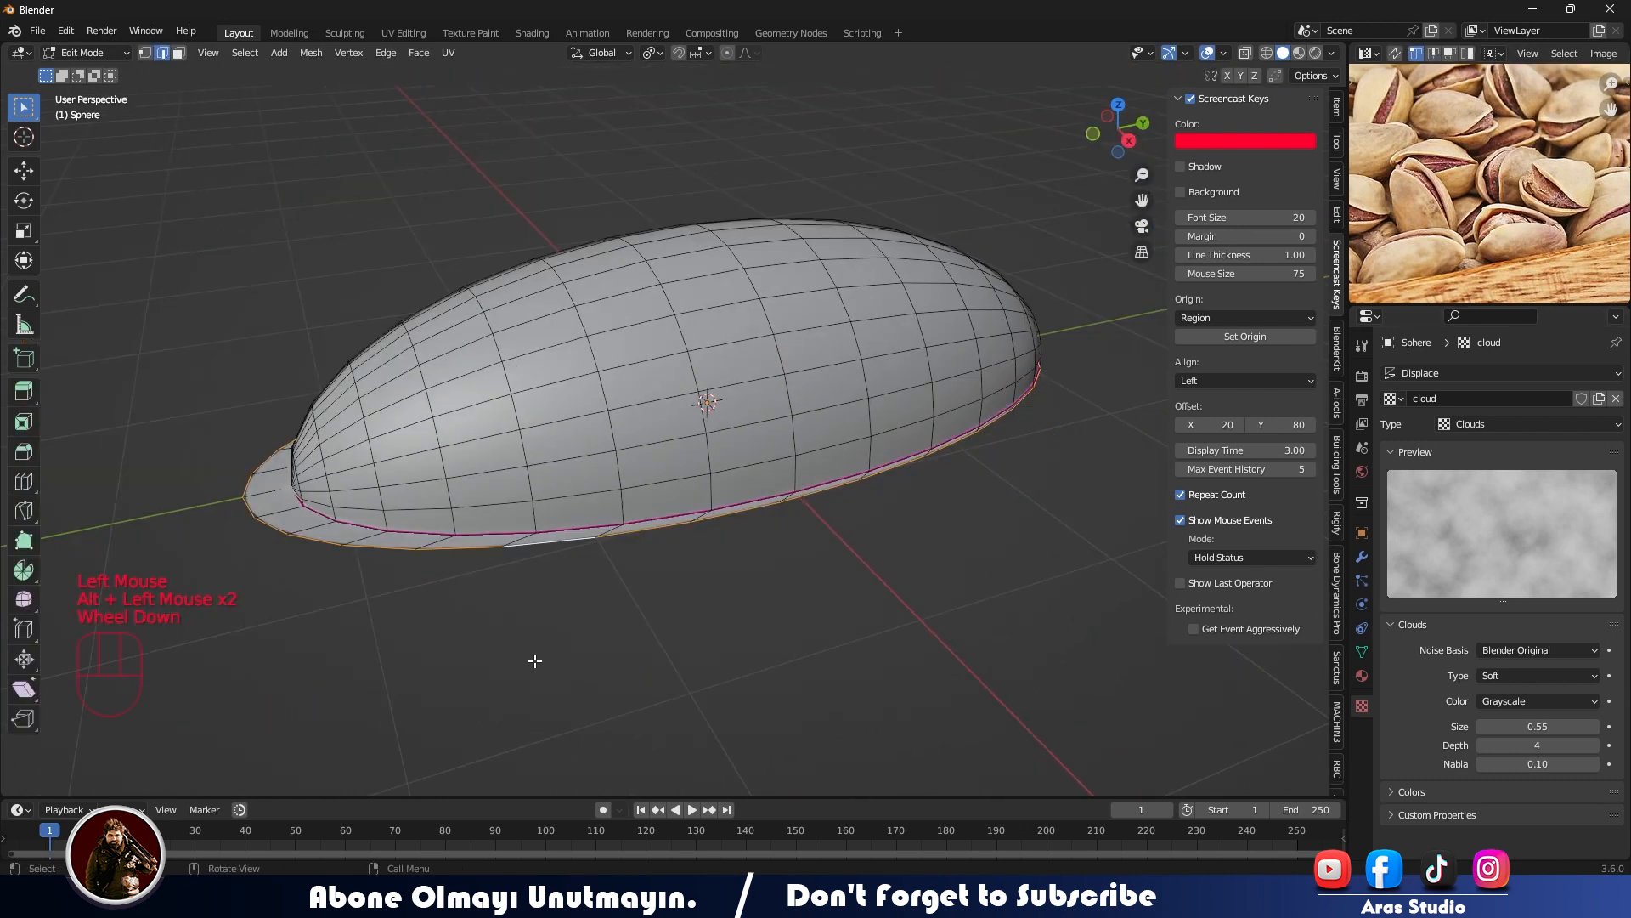
key("s")
left_click(629, 665)
- Adjust the outer flange edge's position along the Y axis and return to Object Mode
key("KP_7")
scroll(629, 661, "down", 2)
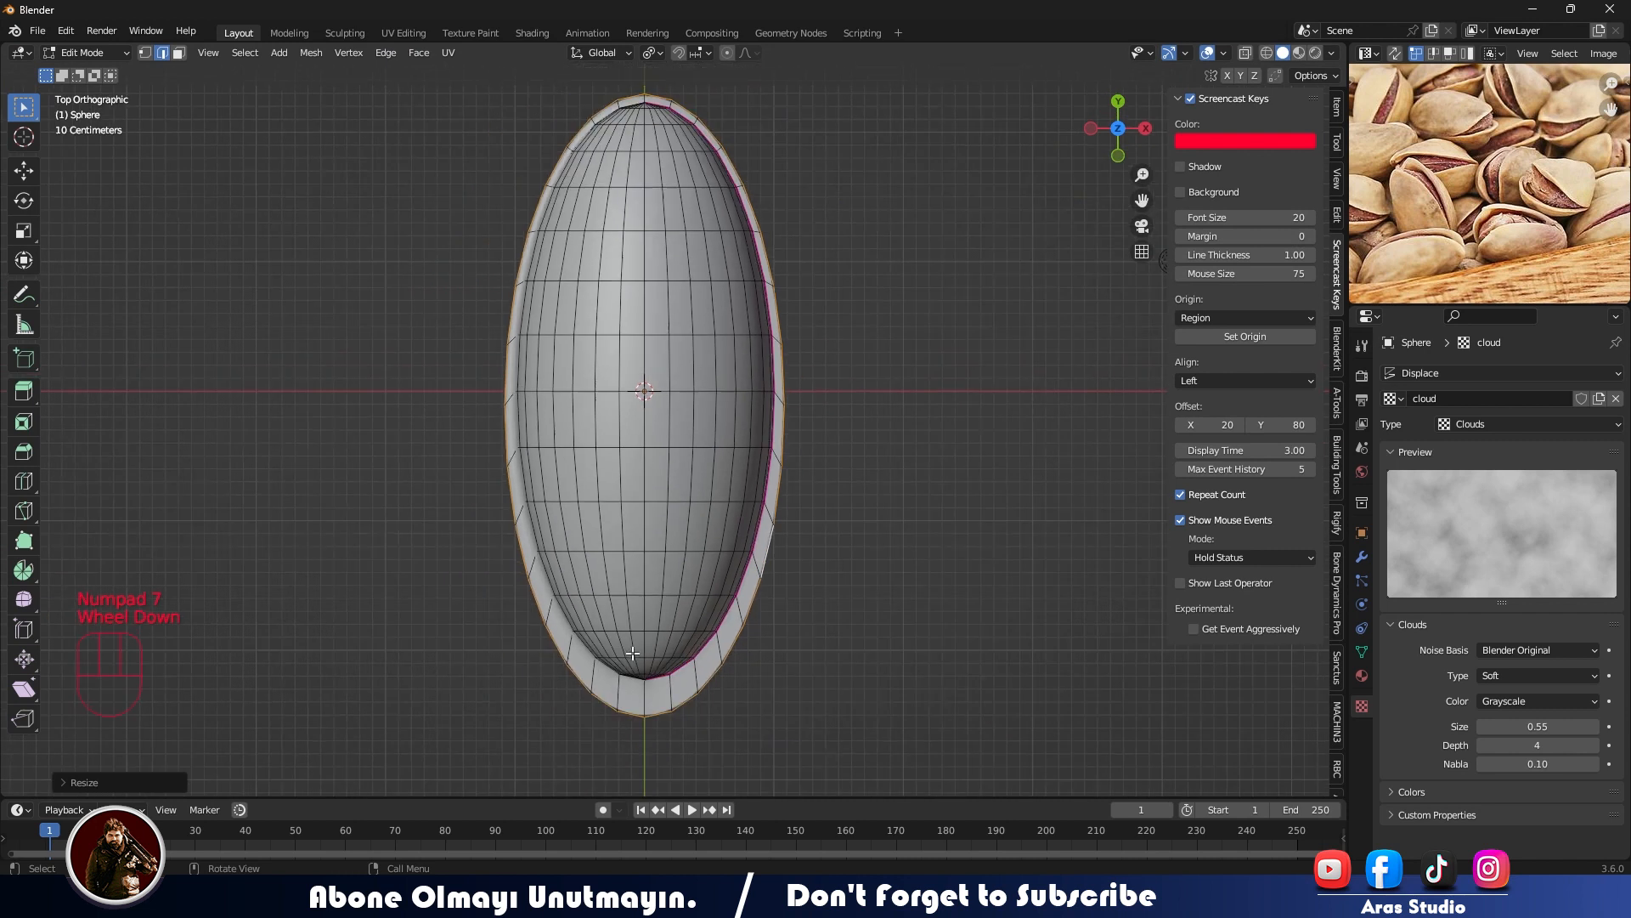
key("g")
key("y")
left_click(632, 646)
middle_click_drag(632, 646, 659, 480)
key("Tab")
scroll(658, 481, "up", 1)
middle_click_drag(658, 481, 741, 350)
- Duplicate the half-shell in place and mirror the copy across the global Z axis to form the lower half
left_click(741, 350)
key("shift+d")
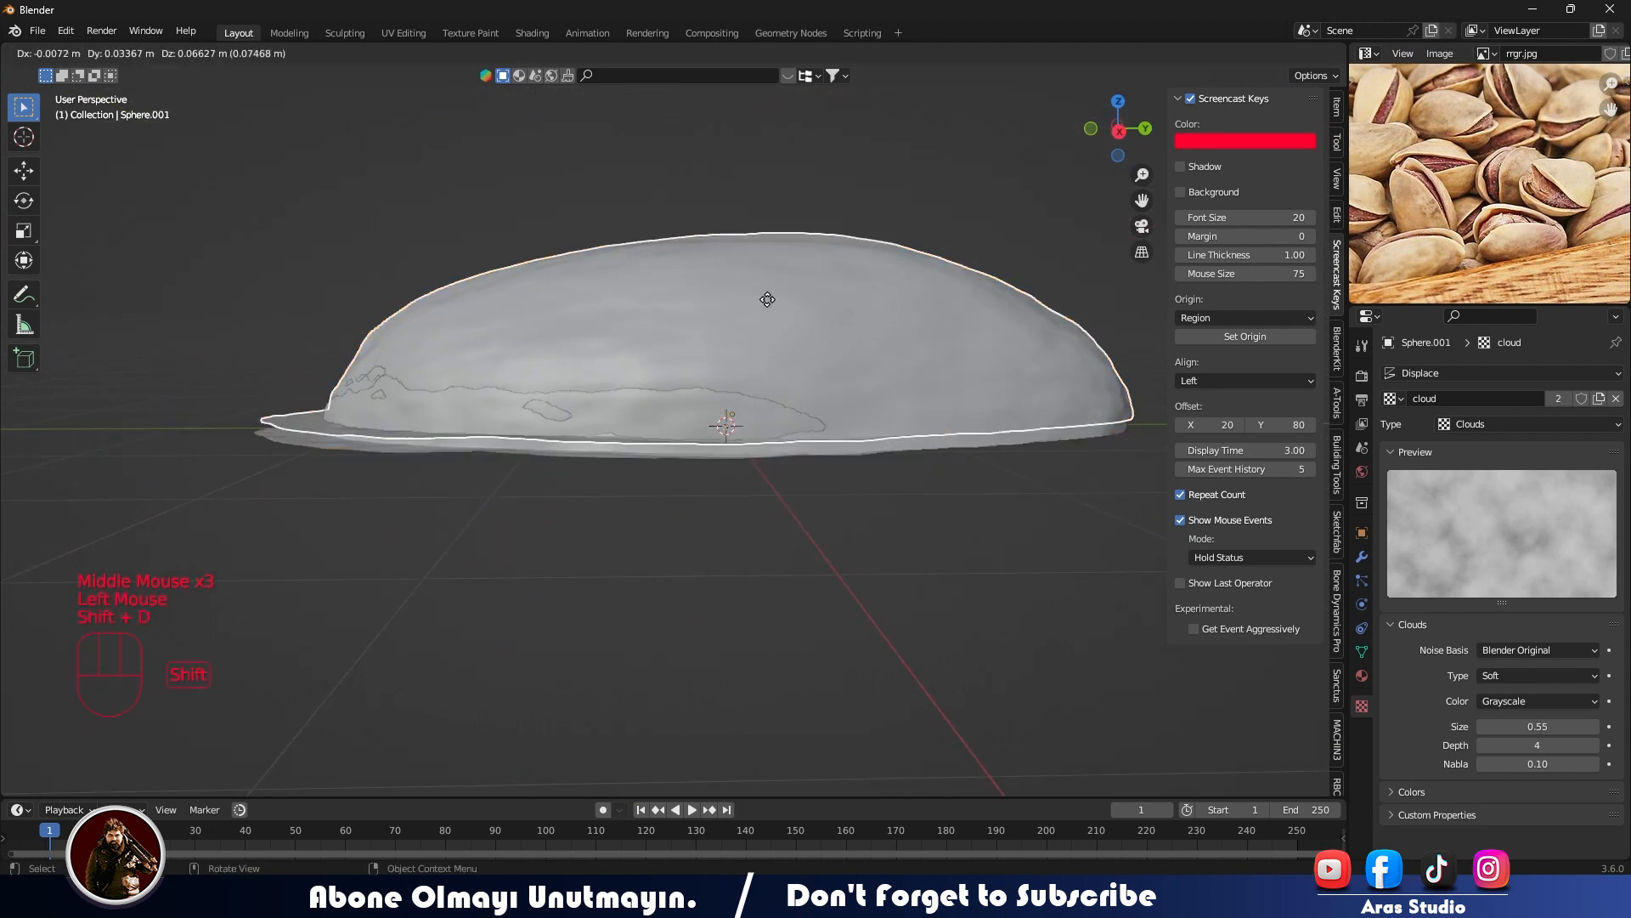
right_click(741, 351)
right_click(722, 324)
mouse_move(731, 365)
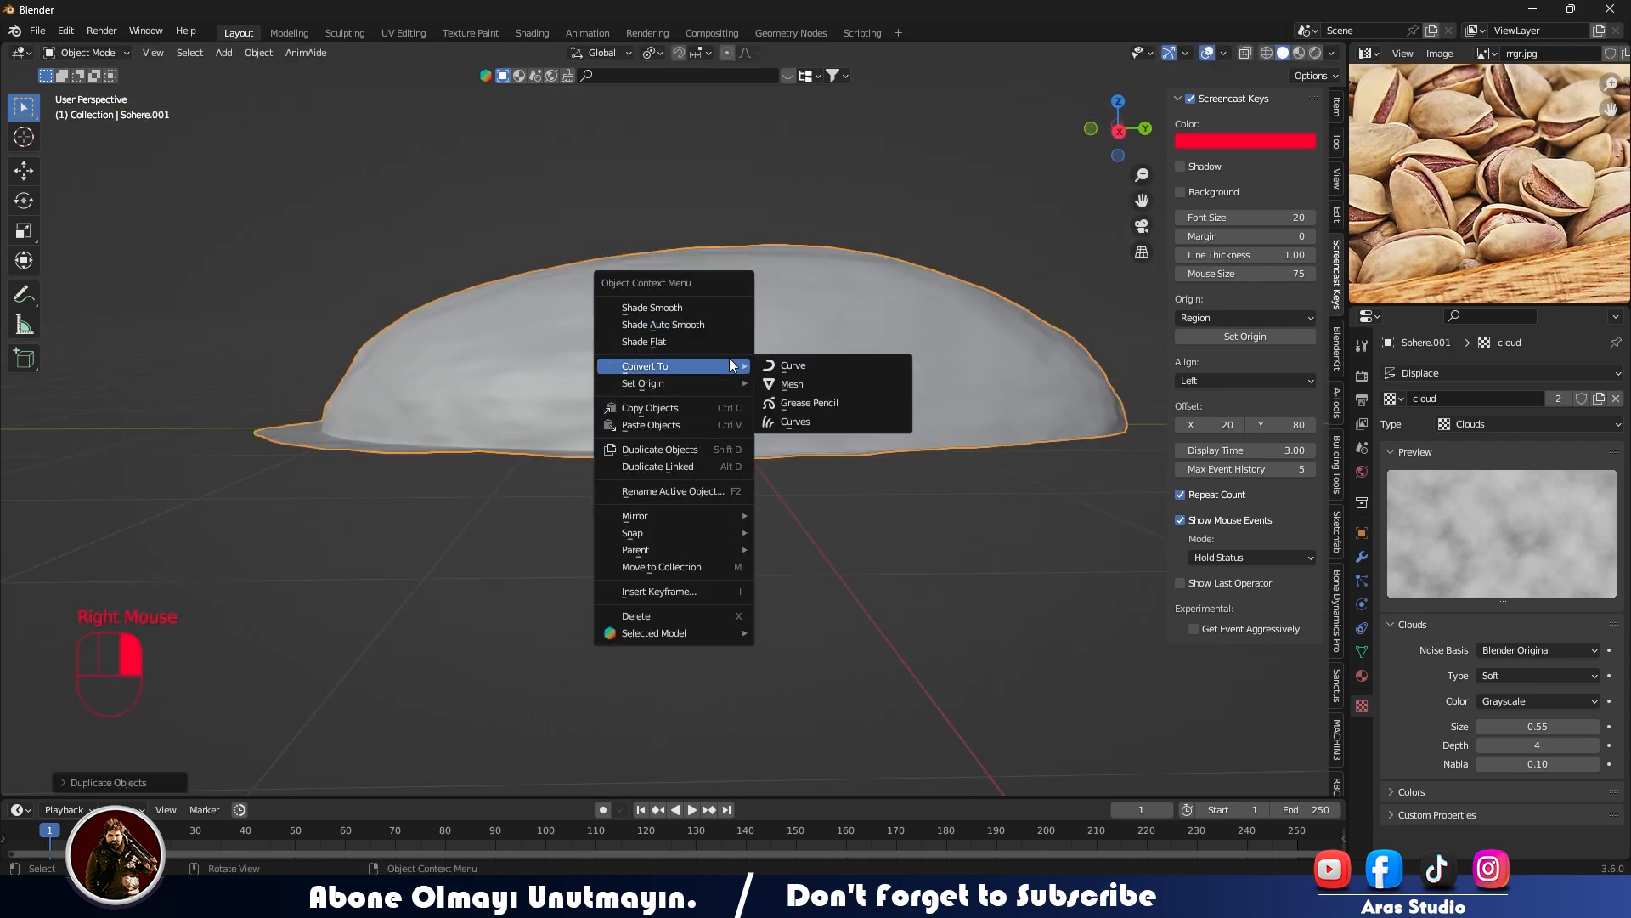
mouse_move(720, 514)
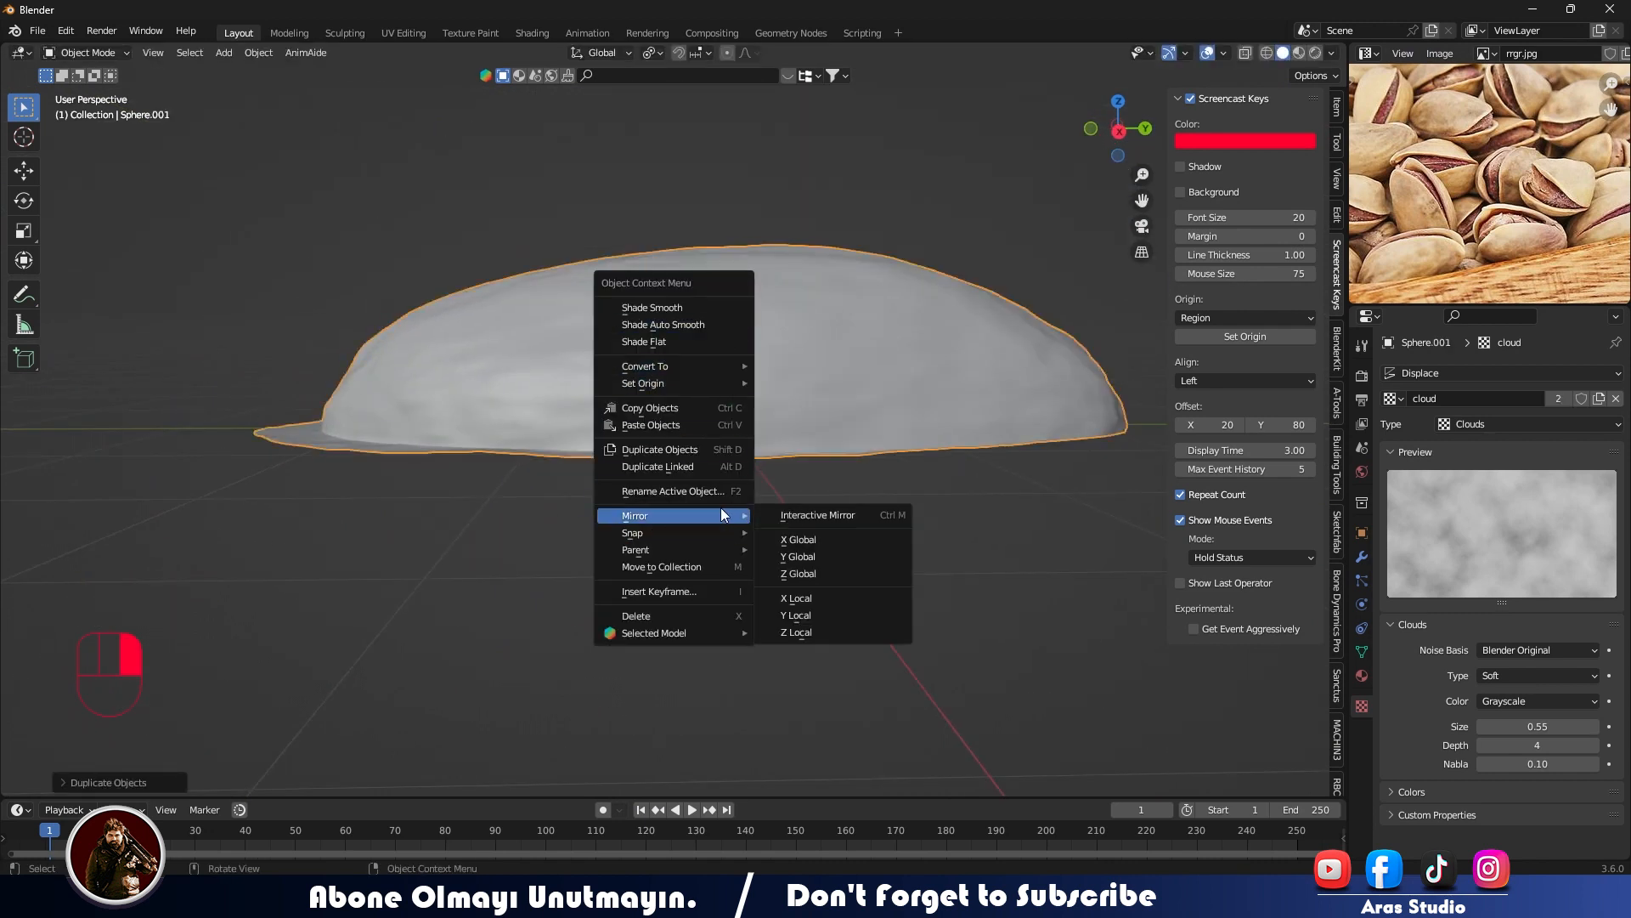
left_click(784, 572)
- Inspect the fit of the two mirrored halves from several angles
middle_click_drag(634, 563, 823, 542)
middle_click_drag(726, 445, 446, 459, "shift")
middle_click_drag(688, 445, 715, 432, "shift")
left_click(722, 405)
left_click(888, 487)
scroll(669, 520, "down", 3)
middle_click_drag(670, 520, 712, 375)
- Select the pointed-end vertex of the upper half-shell opposite the flange lip and snap the 3D cursor to it
left_click(545, 573)
scroll(500, 491, "up", 1)
key("Tab")
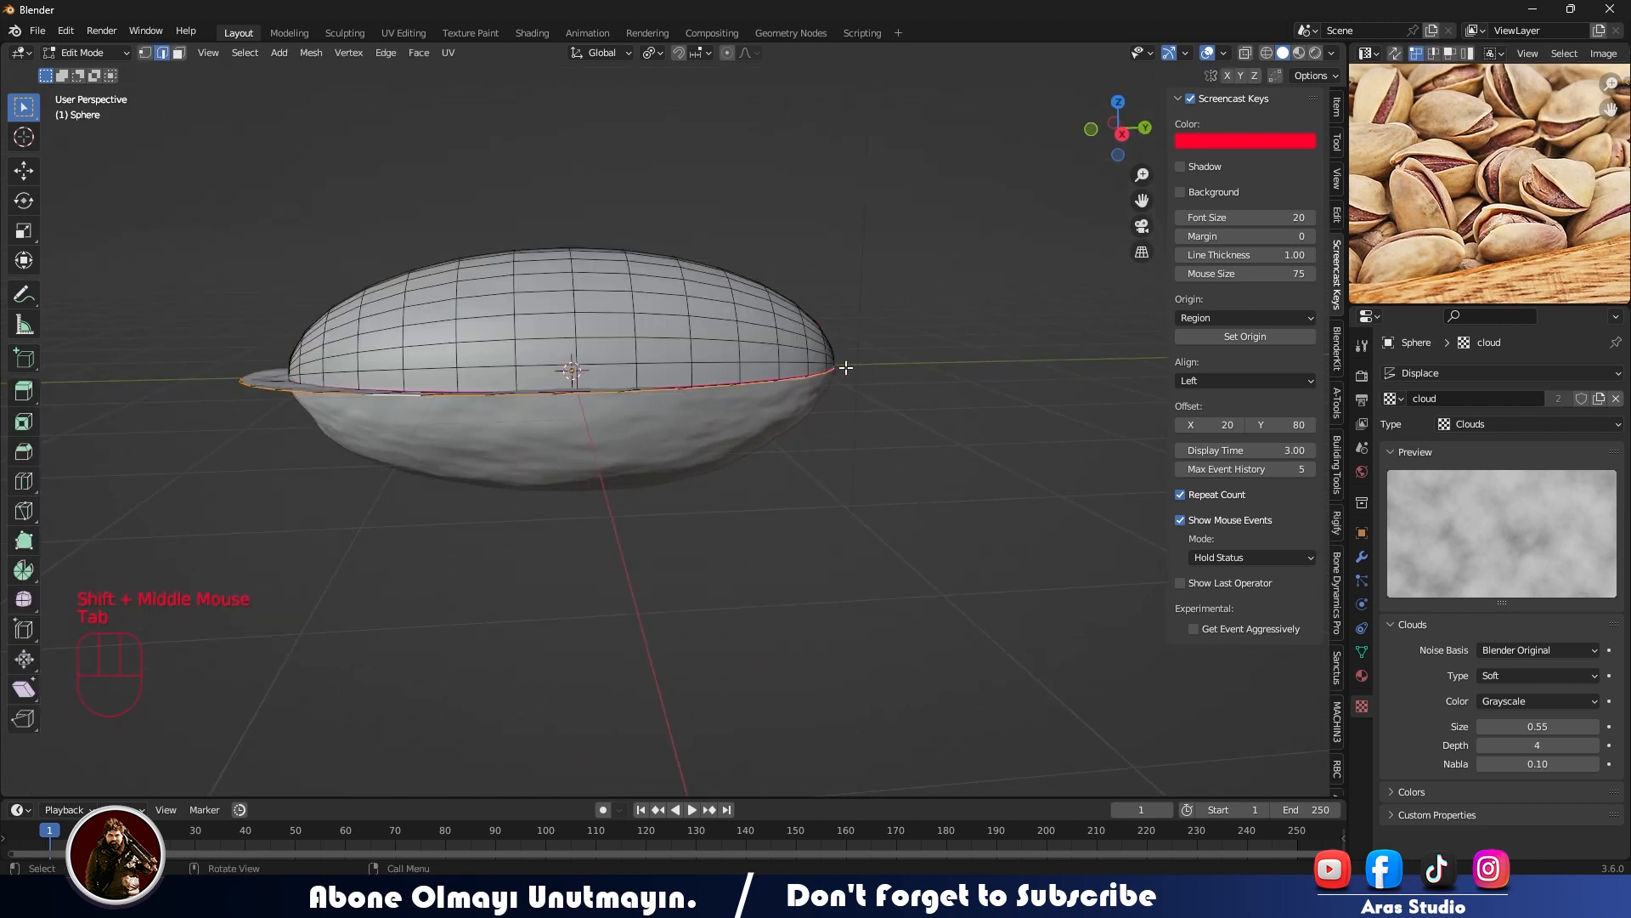
middle_click_drag(845, 367, 761, 385)
left_click(885, 385)
key("KP_Decimal")
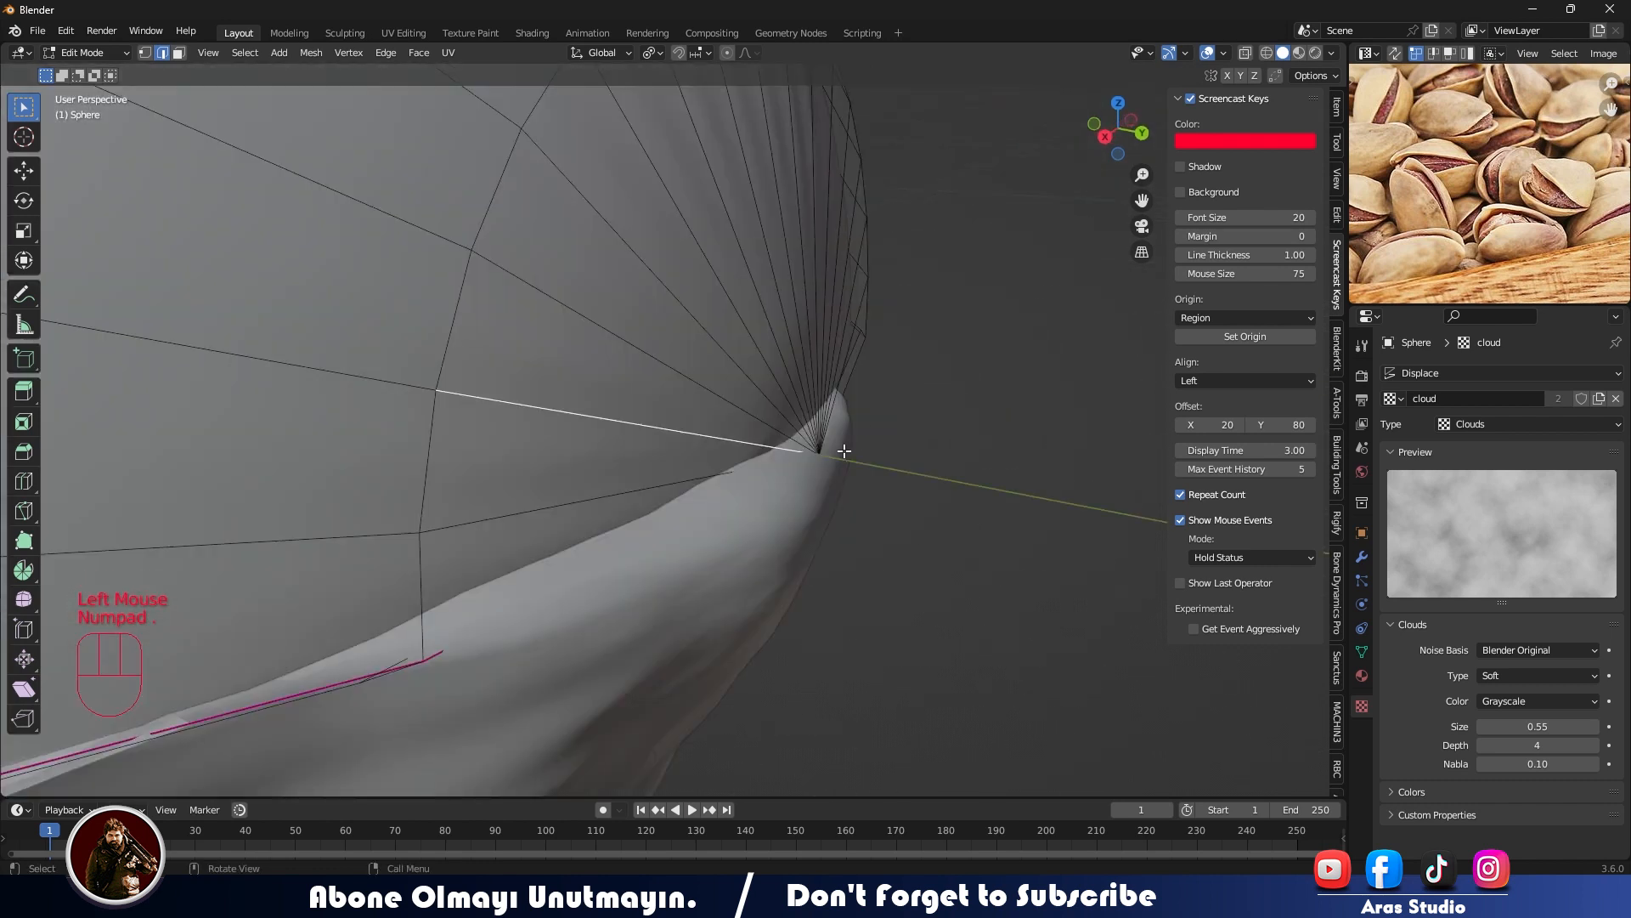
double_click(817, 448)
middle_click_drag(838, 473, 932, 475)
key("shift+a")
key("ctrl+a")
key("shift+s")
scroll(820, 473, "down", 2)
key("Tab")
- Set the upper half-shell's origin to the 3D cursor at its pointed end
left_click(641, 567)
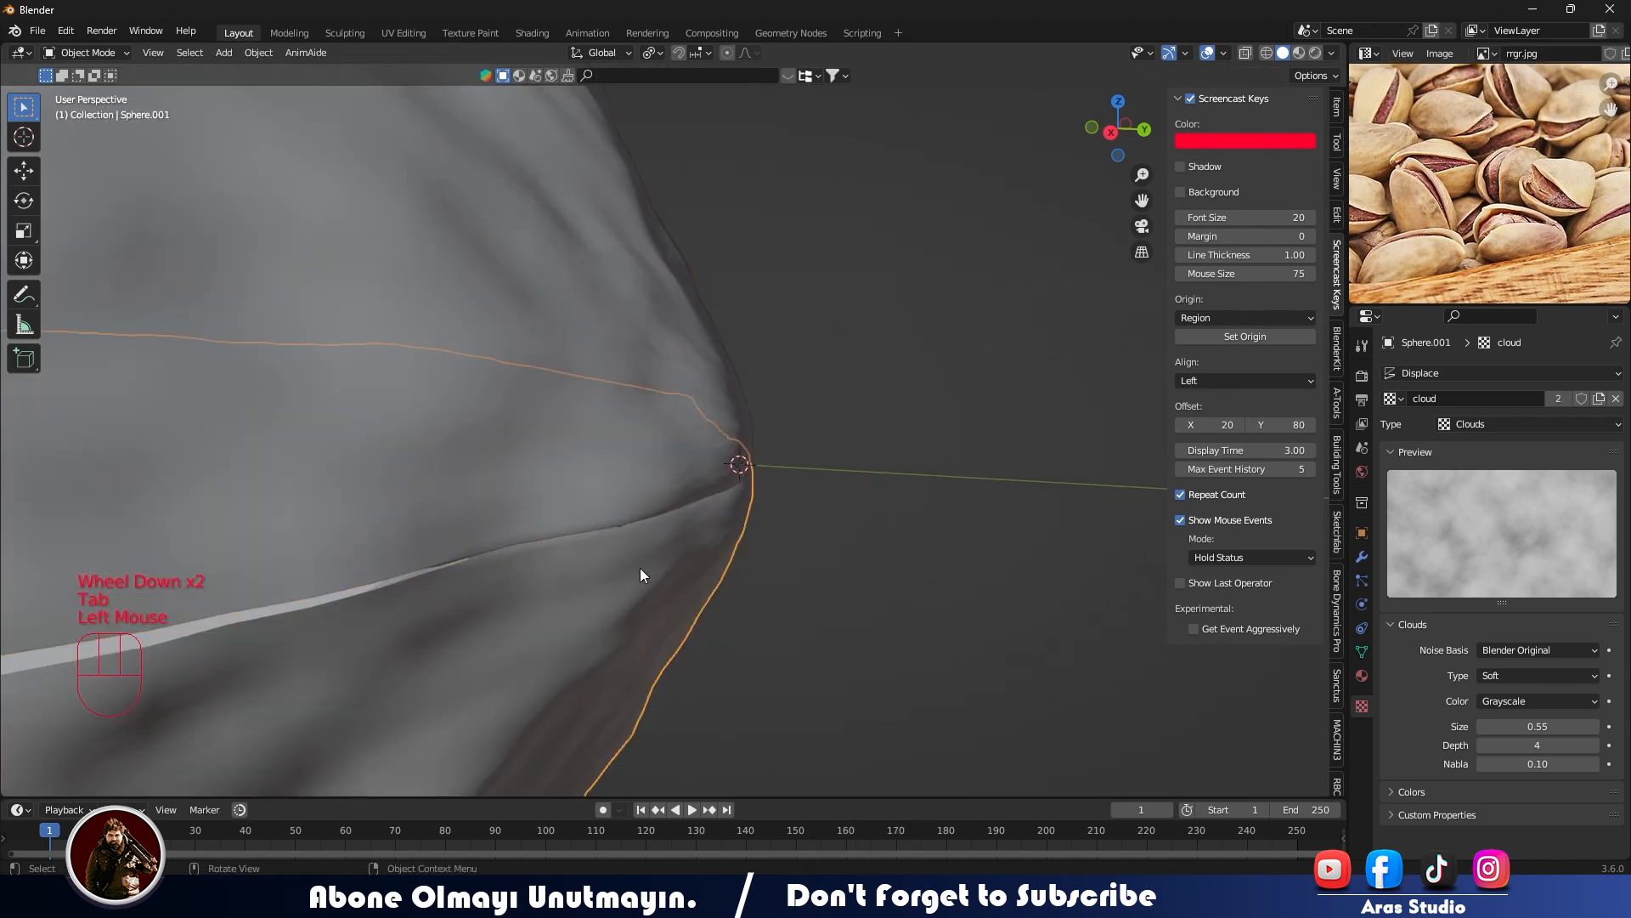
scroll(662, 543, "up", 1)
left_click(697, 515)
scroll(712, 506, "down", 3)
key("Tab")
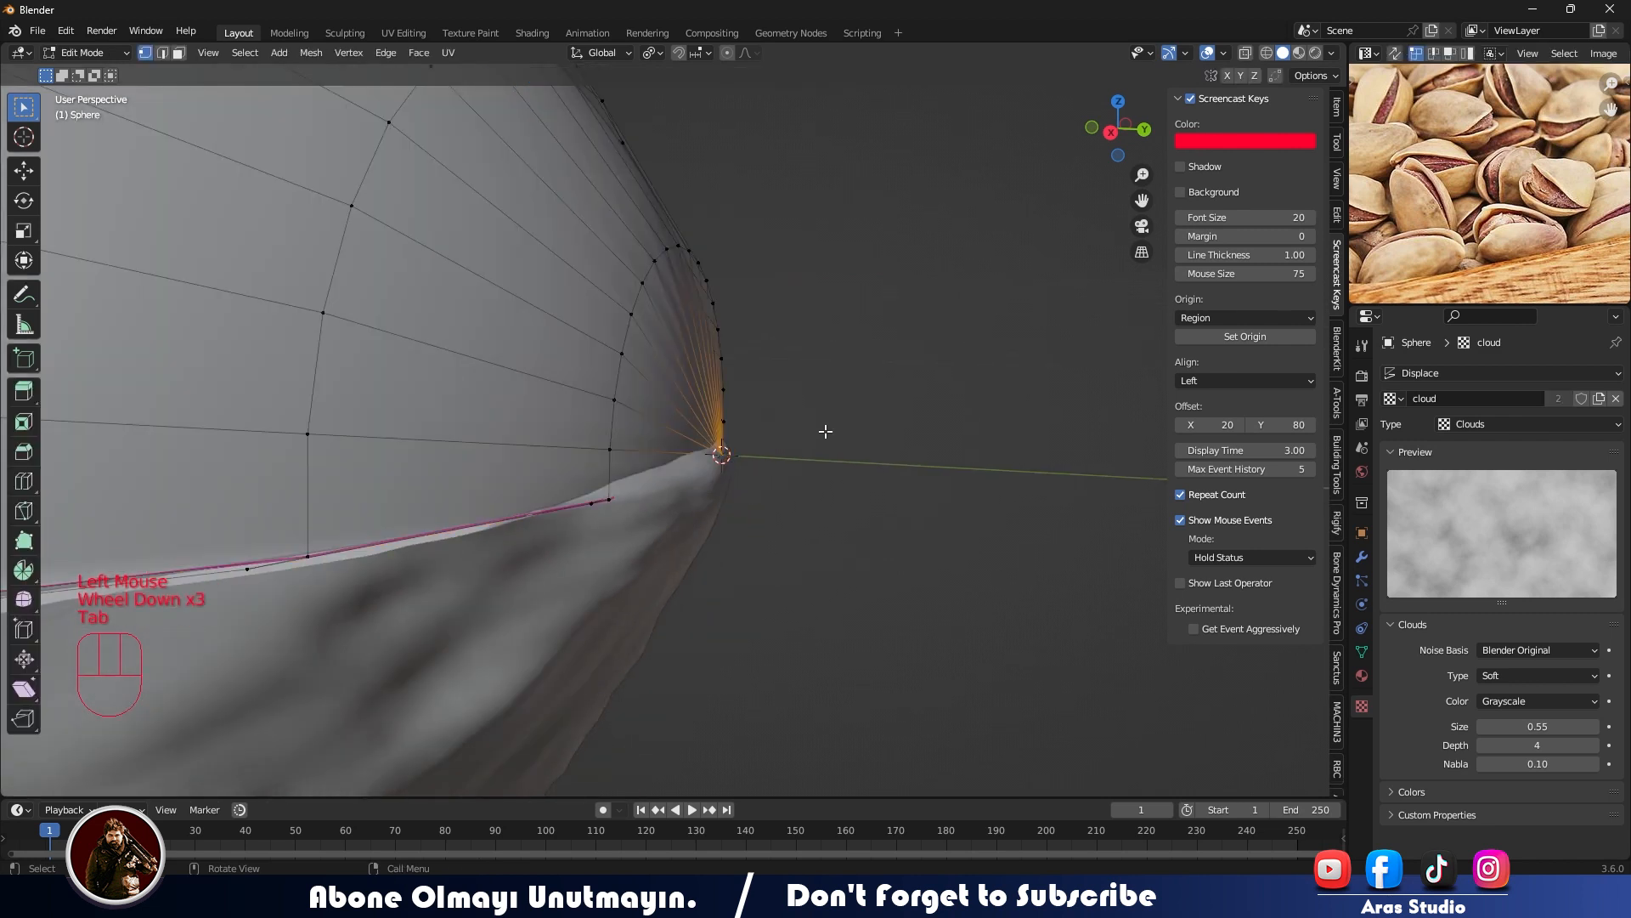
scroll(479, 439, "up", 1)
scroll(479, 439, "down", 1)
key("a")
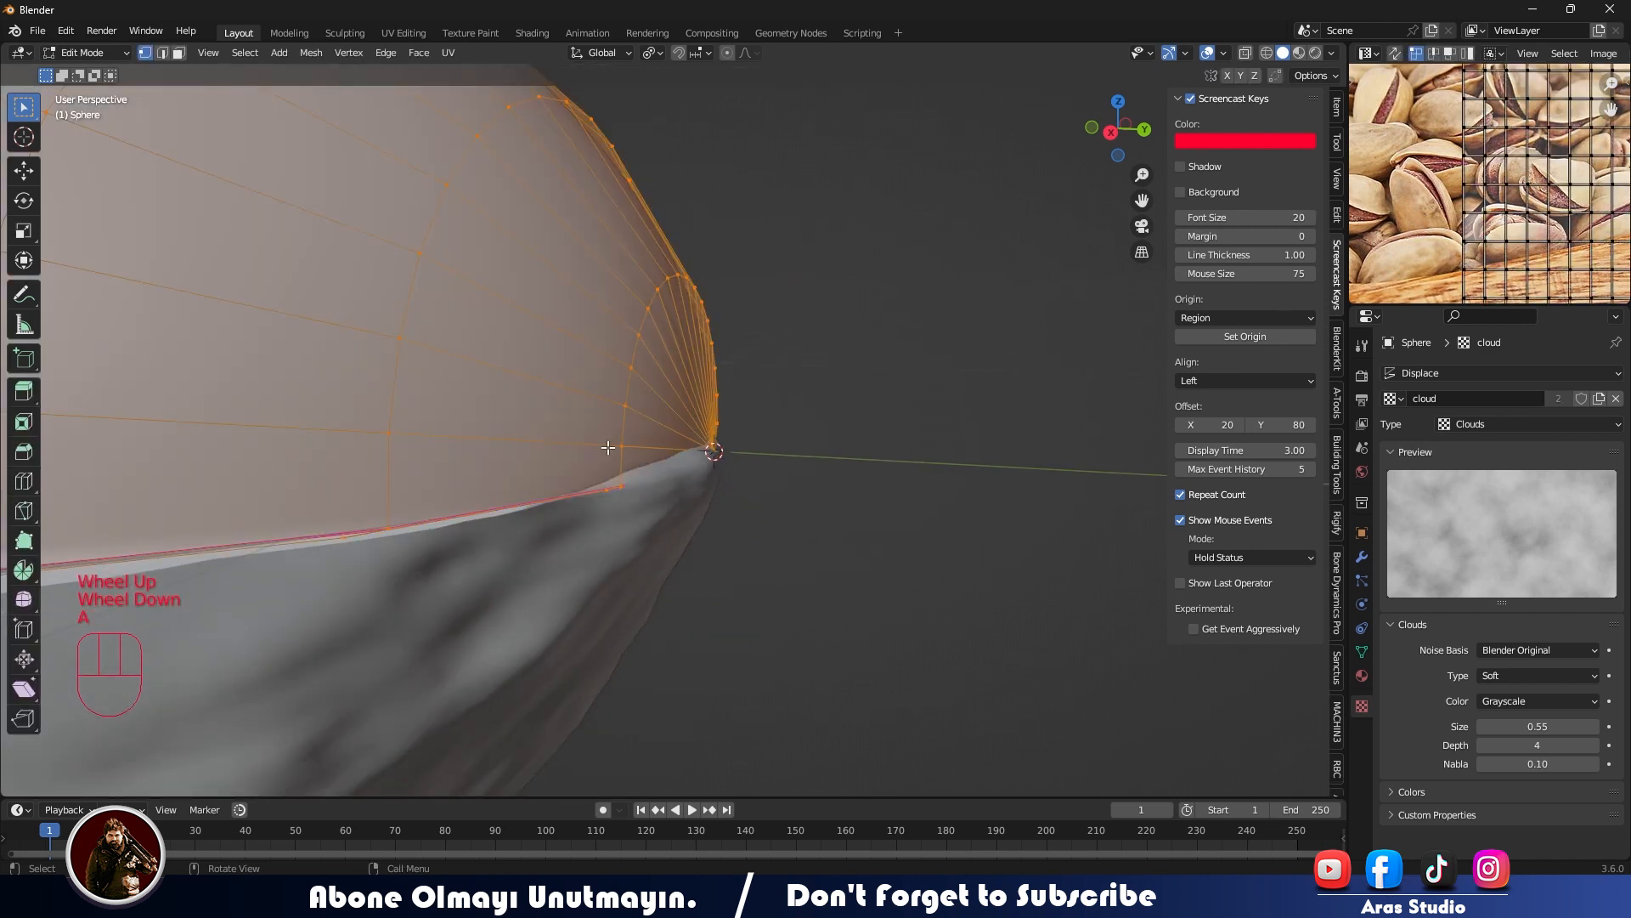
right_click(614, 309)
key("Tab")
right_click(598, 226)
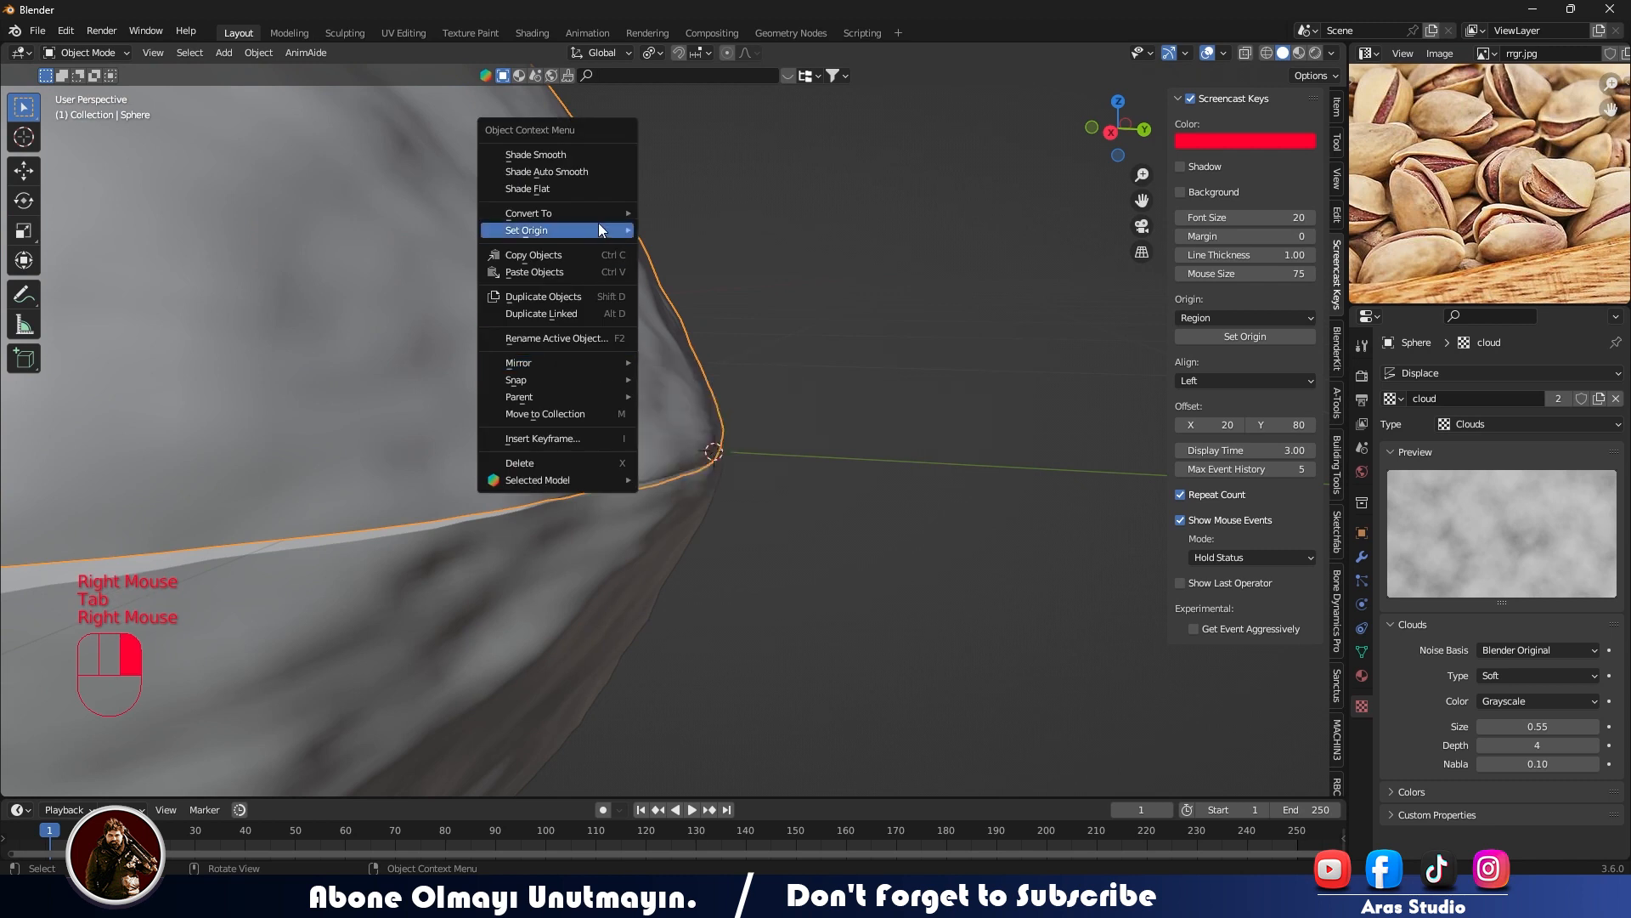
mouse_move(594, 231)
left_click(697, 264)
- Try opening the upper half-shell by rotating it -7° about the global X axis, and undo the rotation
scroll(714, 441, "down", 2)
scroll(696, 435, "down", 1)
middle_click_drag(714, 441, 575, 437)
middle_click_drag(575, 438, 819, 425, "shift")
scroll(819, 424, "down", 1)
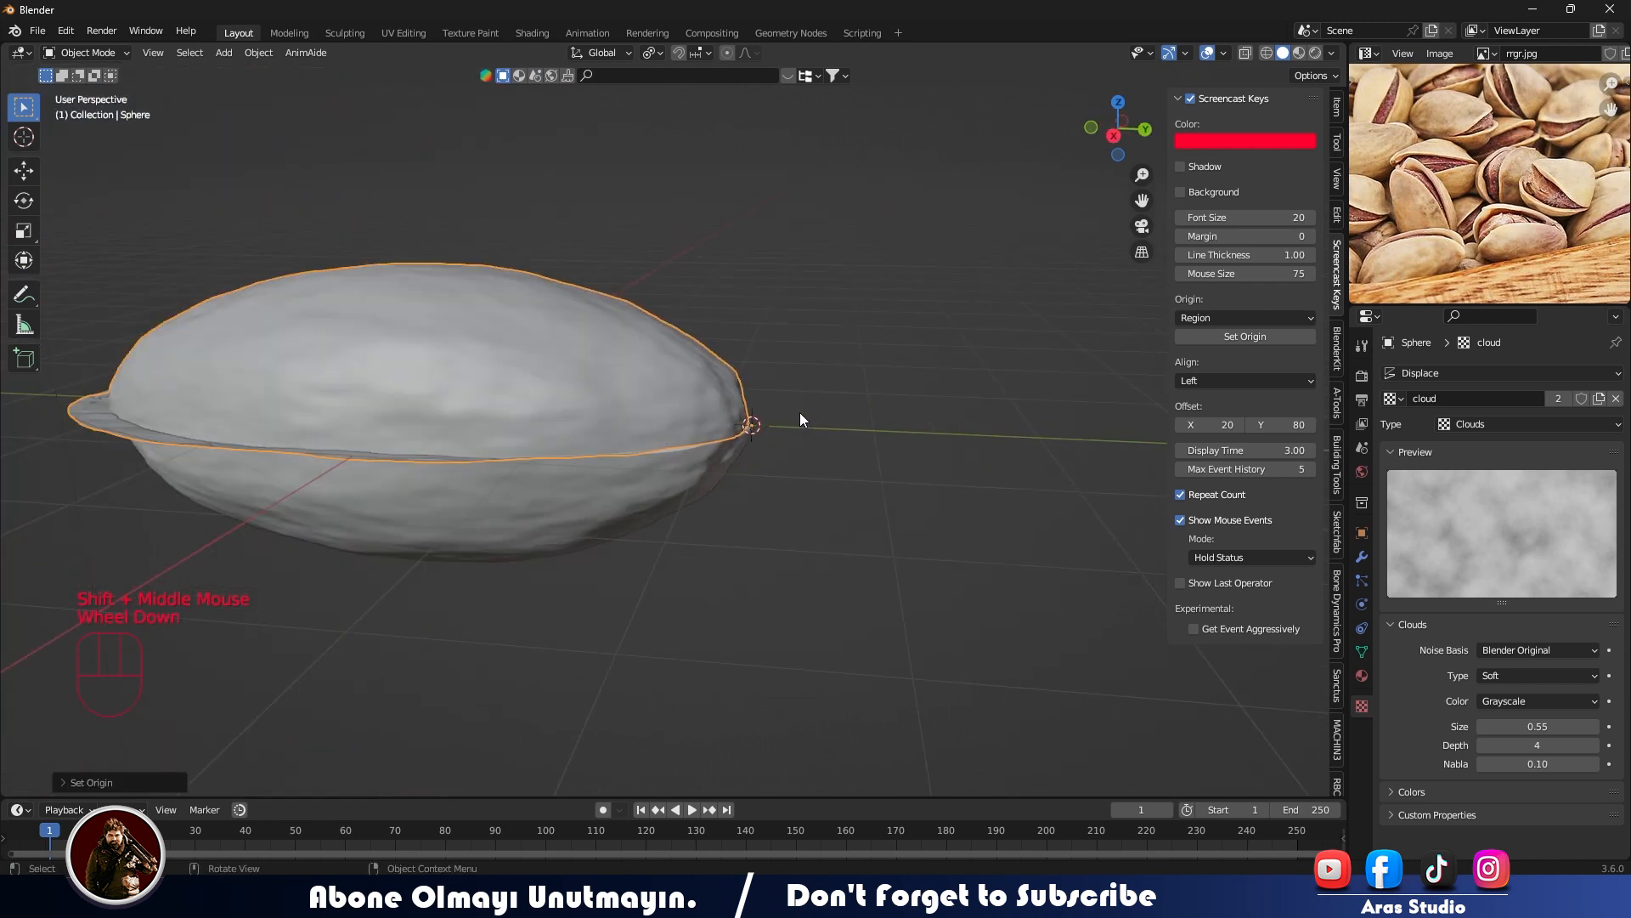
key("r")
key("x")
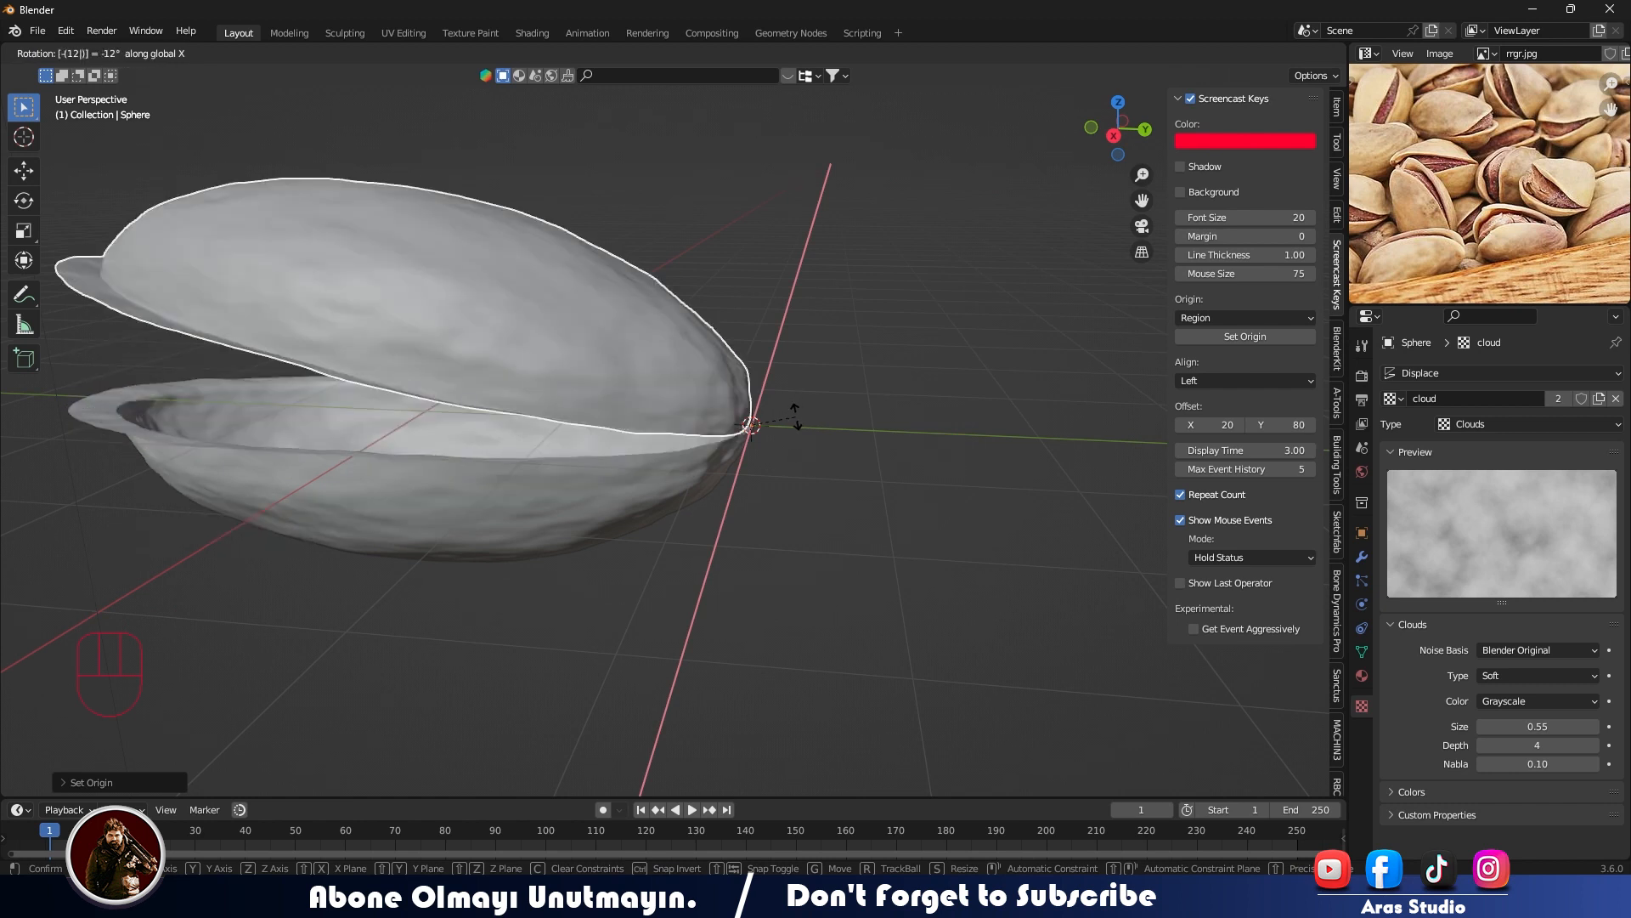
right_click(796, 417)
key("r")
key("x")
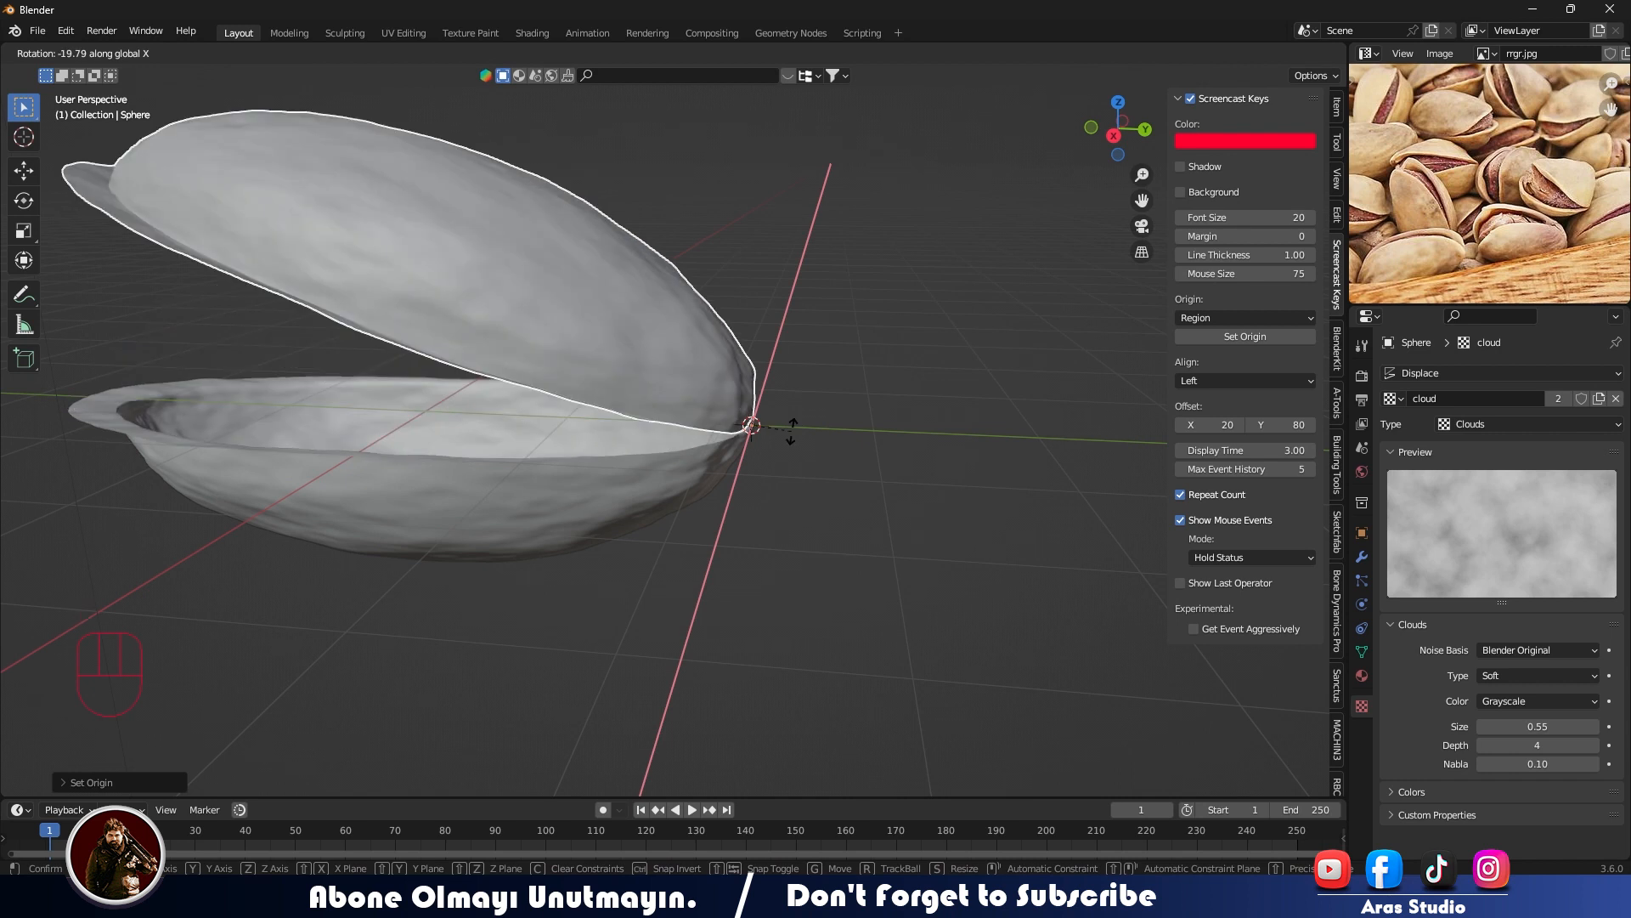
type("-7")
key("Return")
mouse_move(792, 431)
middle_mouse_down()
mouse_move(800, 410)
mouse_move(769, 421)
middle_mouse_up()
scroll(769, 421, "down", 1)
middle_click_drag(768, 420, 626, 461)
key("ctrl+z")
- Rotate the upper half-shell slightly open about the global X axis, hinged at its pointed end
scroll(741, 431, "up", 3)
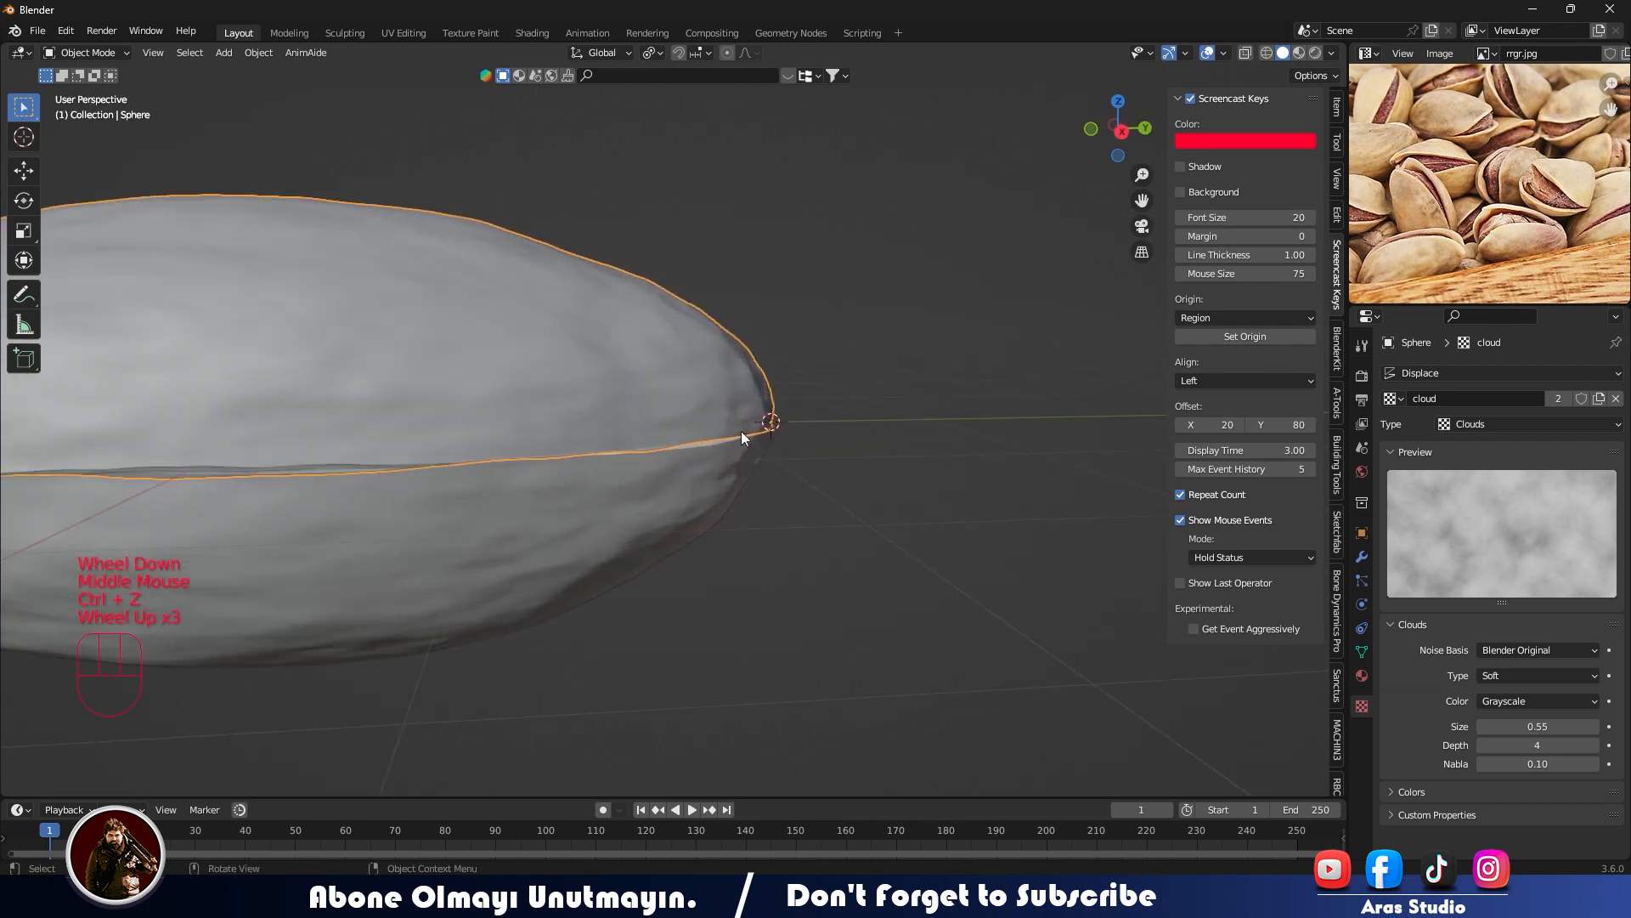
key("r")
key("x")
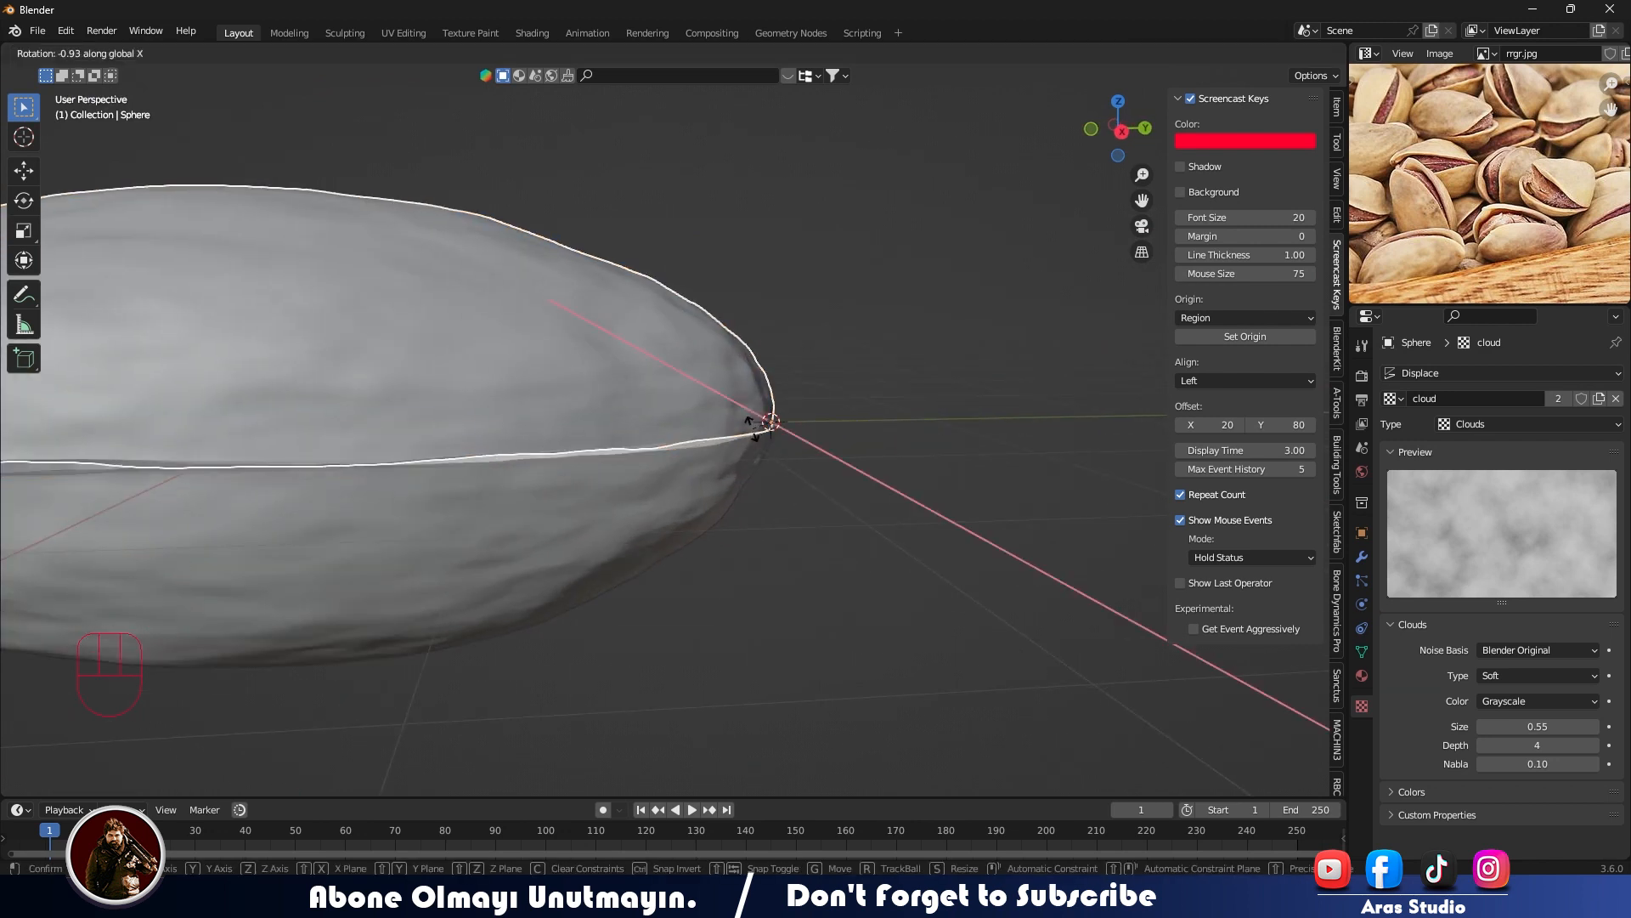
left_click(753, 428)
- Reset the upper half-shell's origin to its own center
scroll(753, 428, "down", 2)
middle_click_drag(594, 455, 662, 486)
scroll(660, 486, "down", 2)
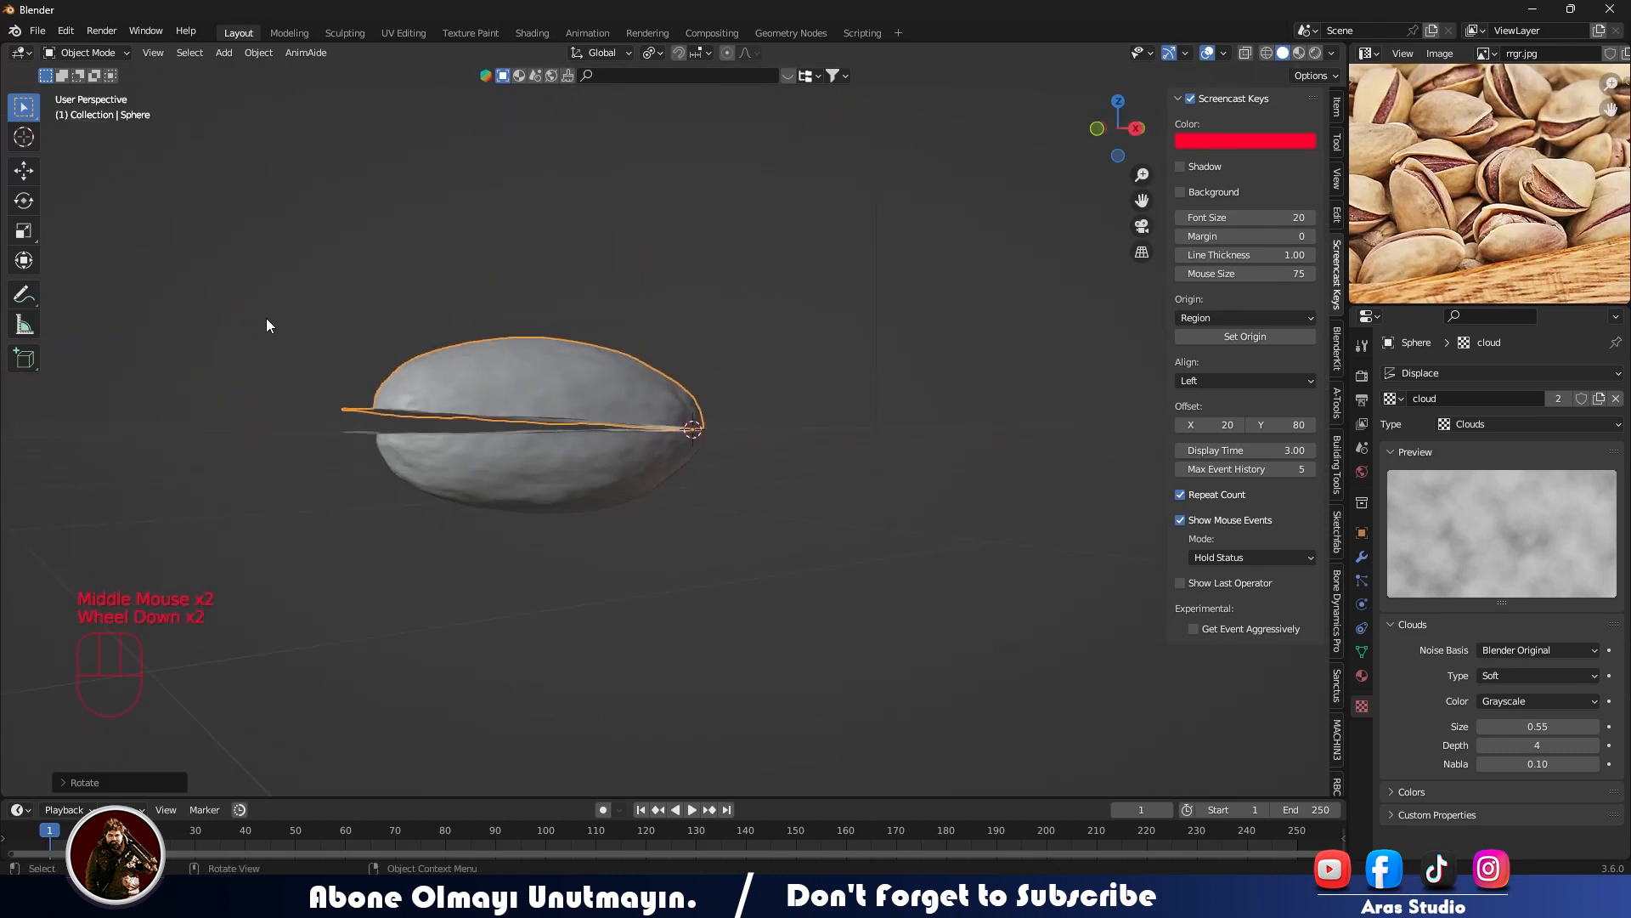
right_click(532, 374)
mouse_move(532, 365)
left_click(625, 379)
left_click(741, 488)
left_click_drag(282, 268, 559, 578)
key("KP_3")
key("r")
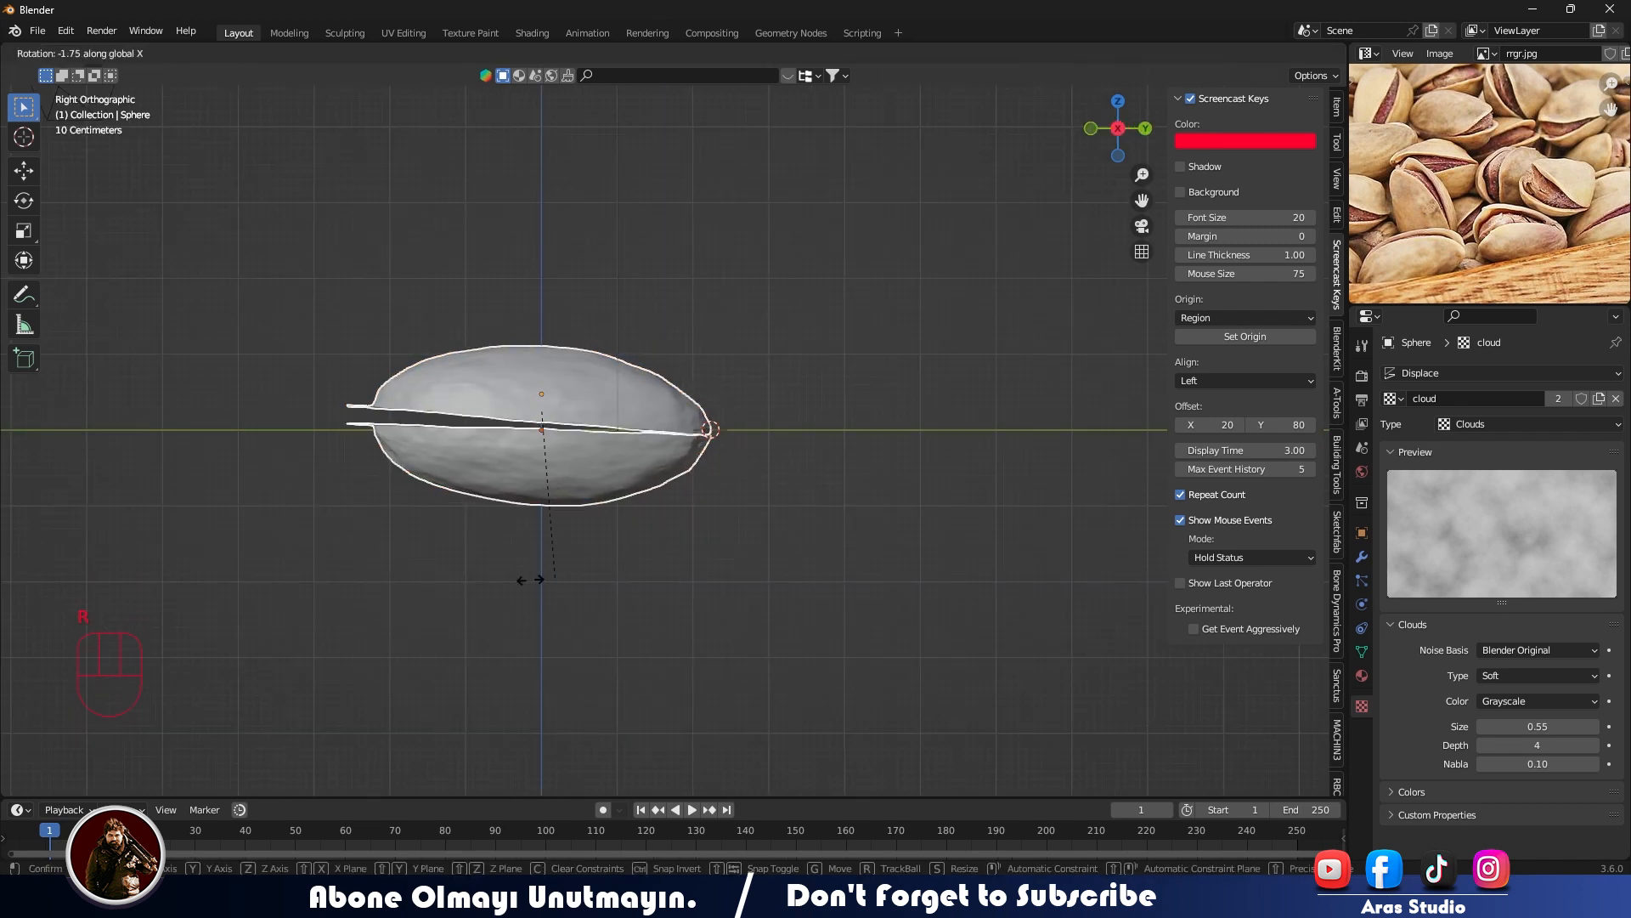
type("x90")
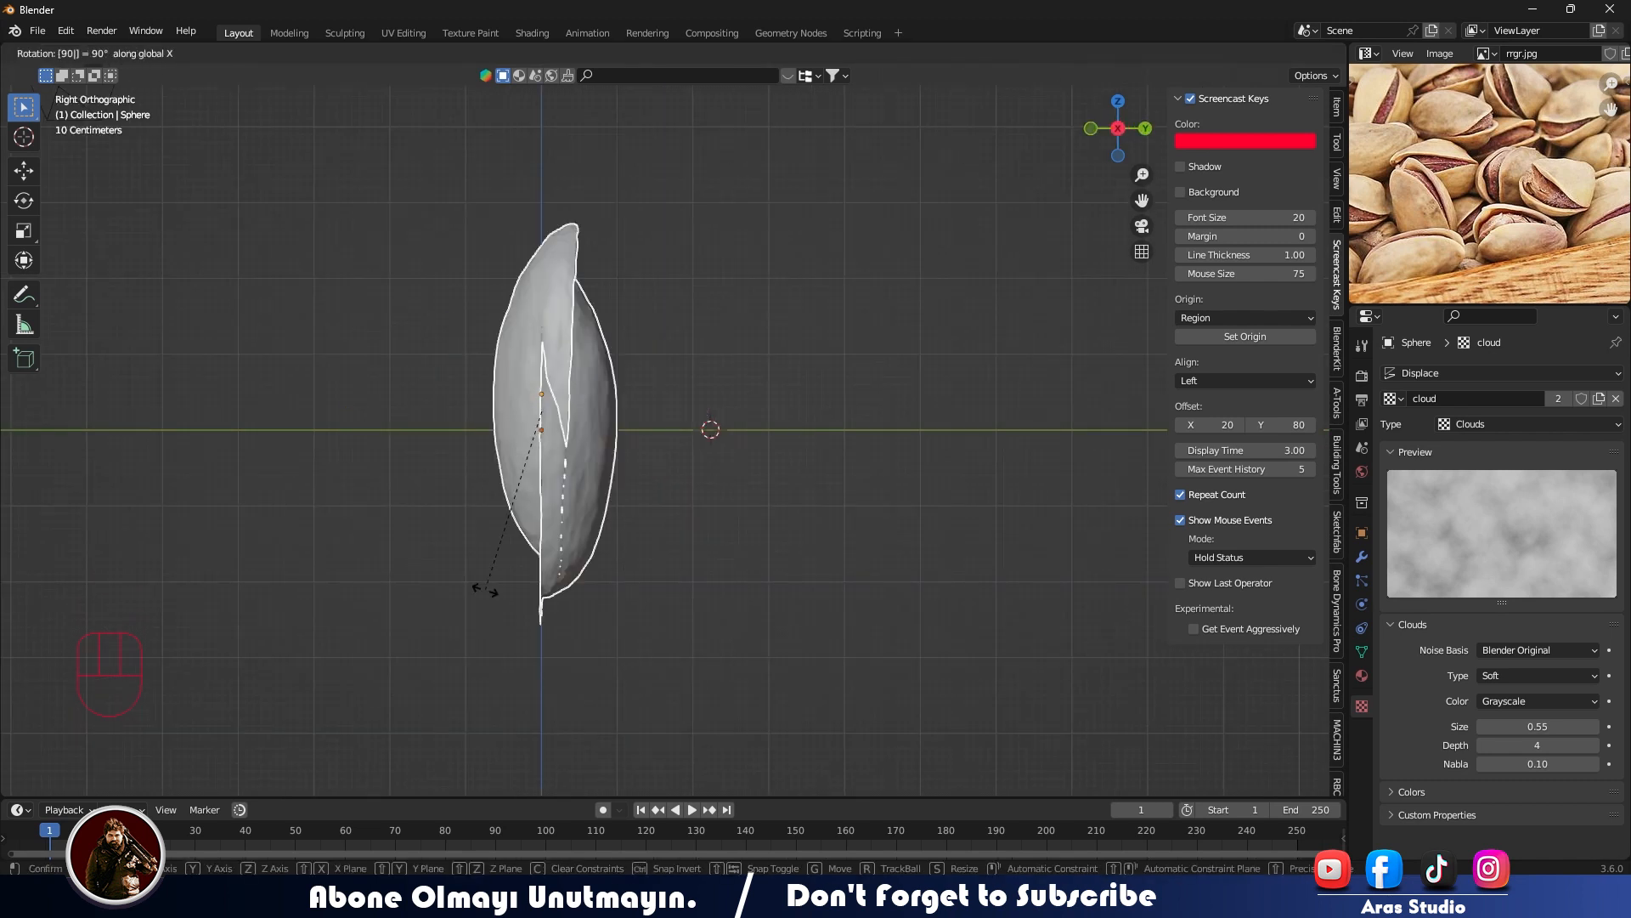
left_click(589, 539)
- Set the lower half-shell's origin to its center of mass, and add the upper half to the selection
left_click(538, 456)
right_click(538, 457)
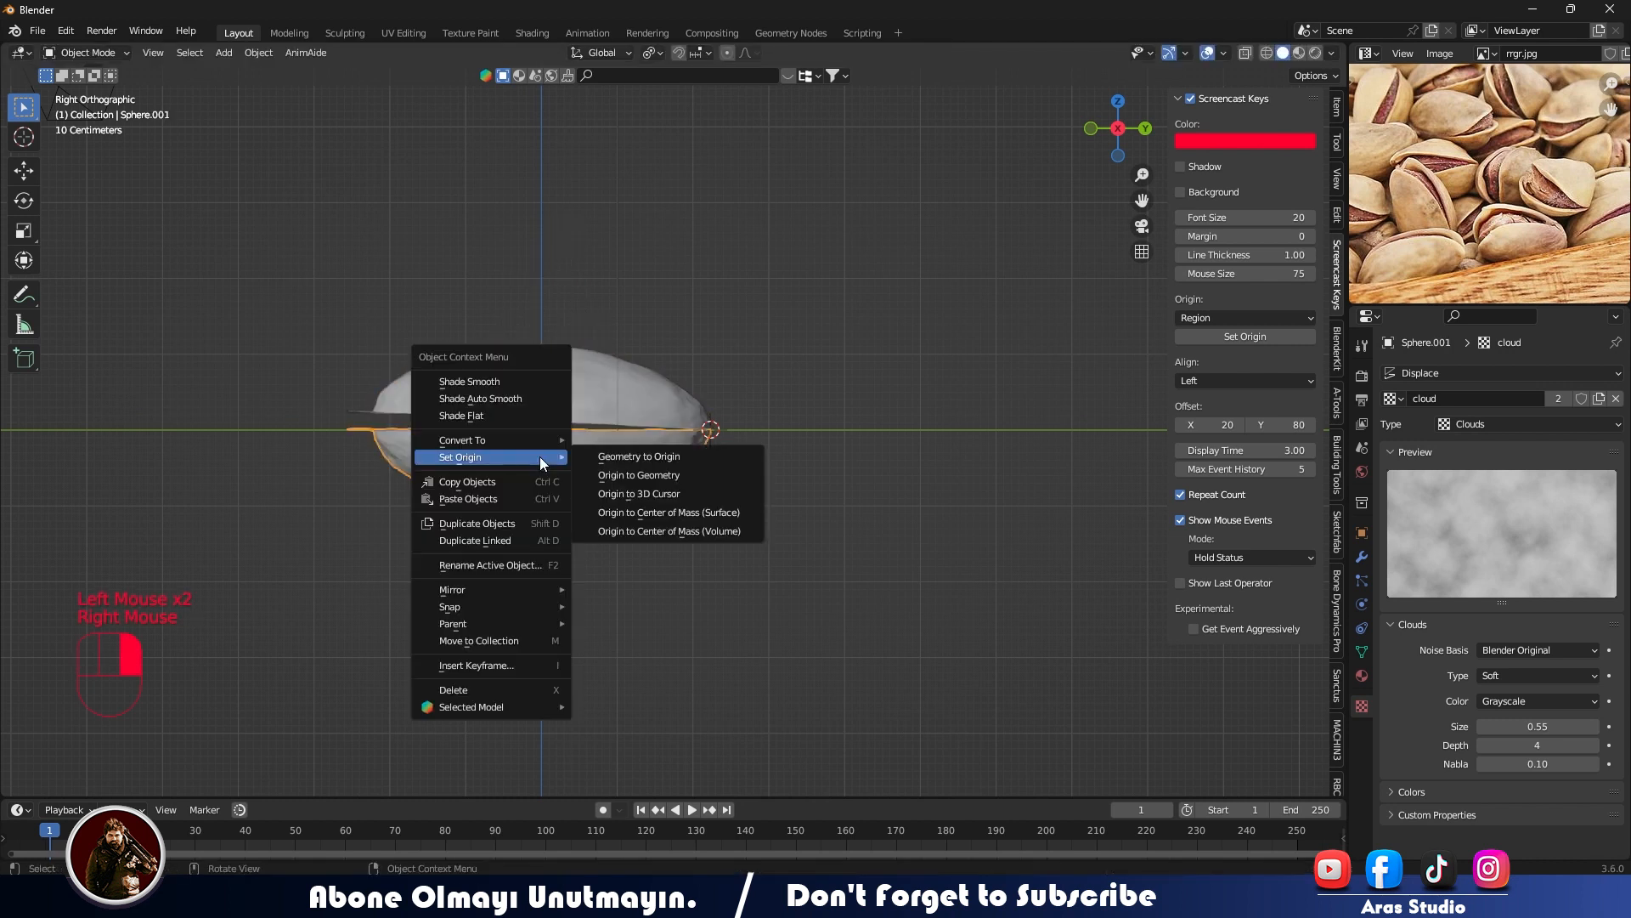
left_click(682, 523)
left_click(557, 421, "shift")
- Switch the transform pivot to Median Point and rotate both half-shells in side view until the pistachio stands upright
key("r")
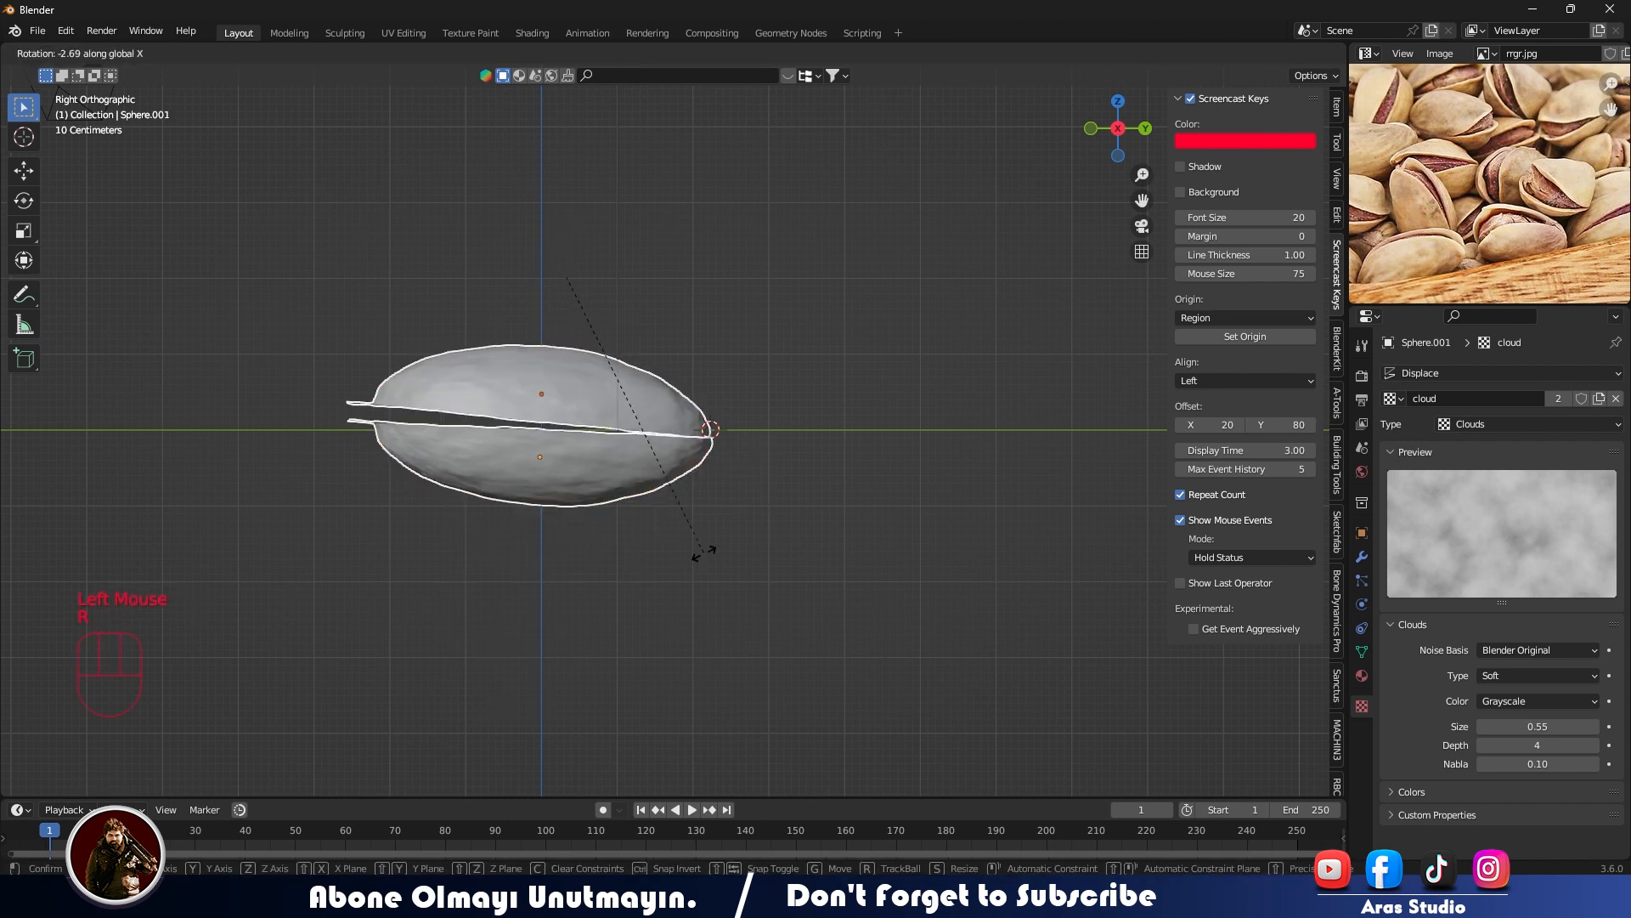
right_click(503, 580)
left_click(660, 57)
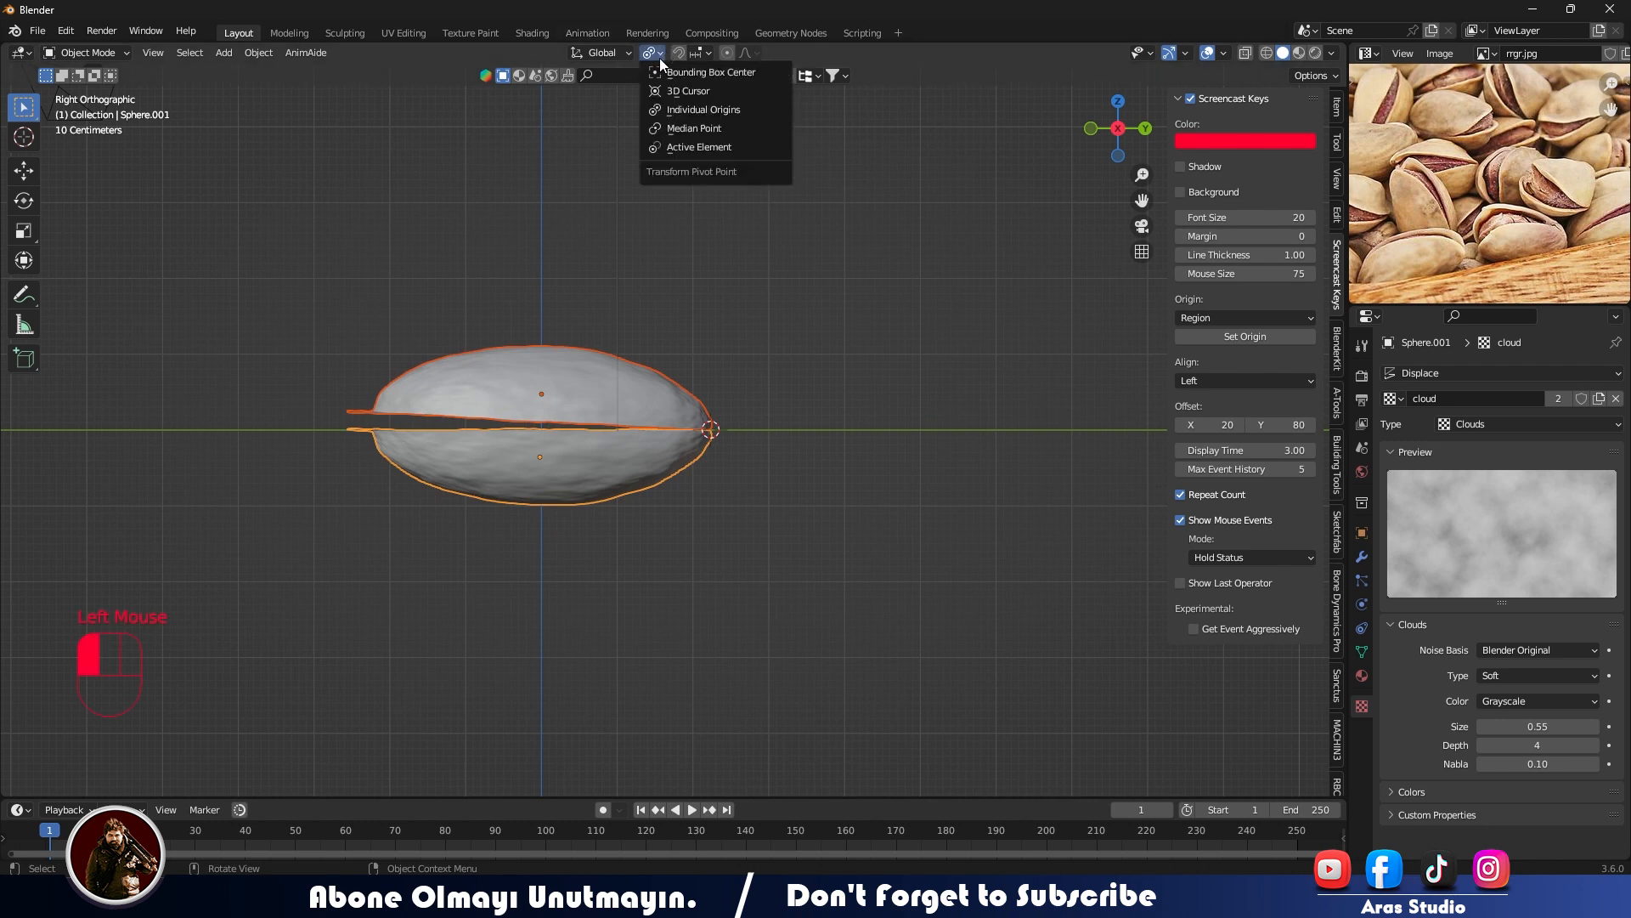
left_click(655, 128)
key("r")
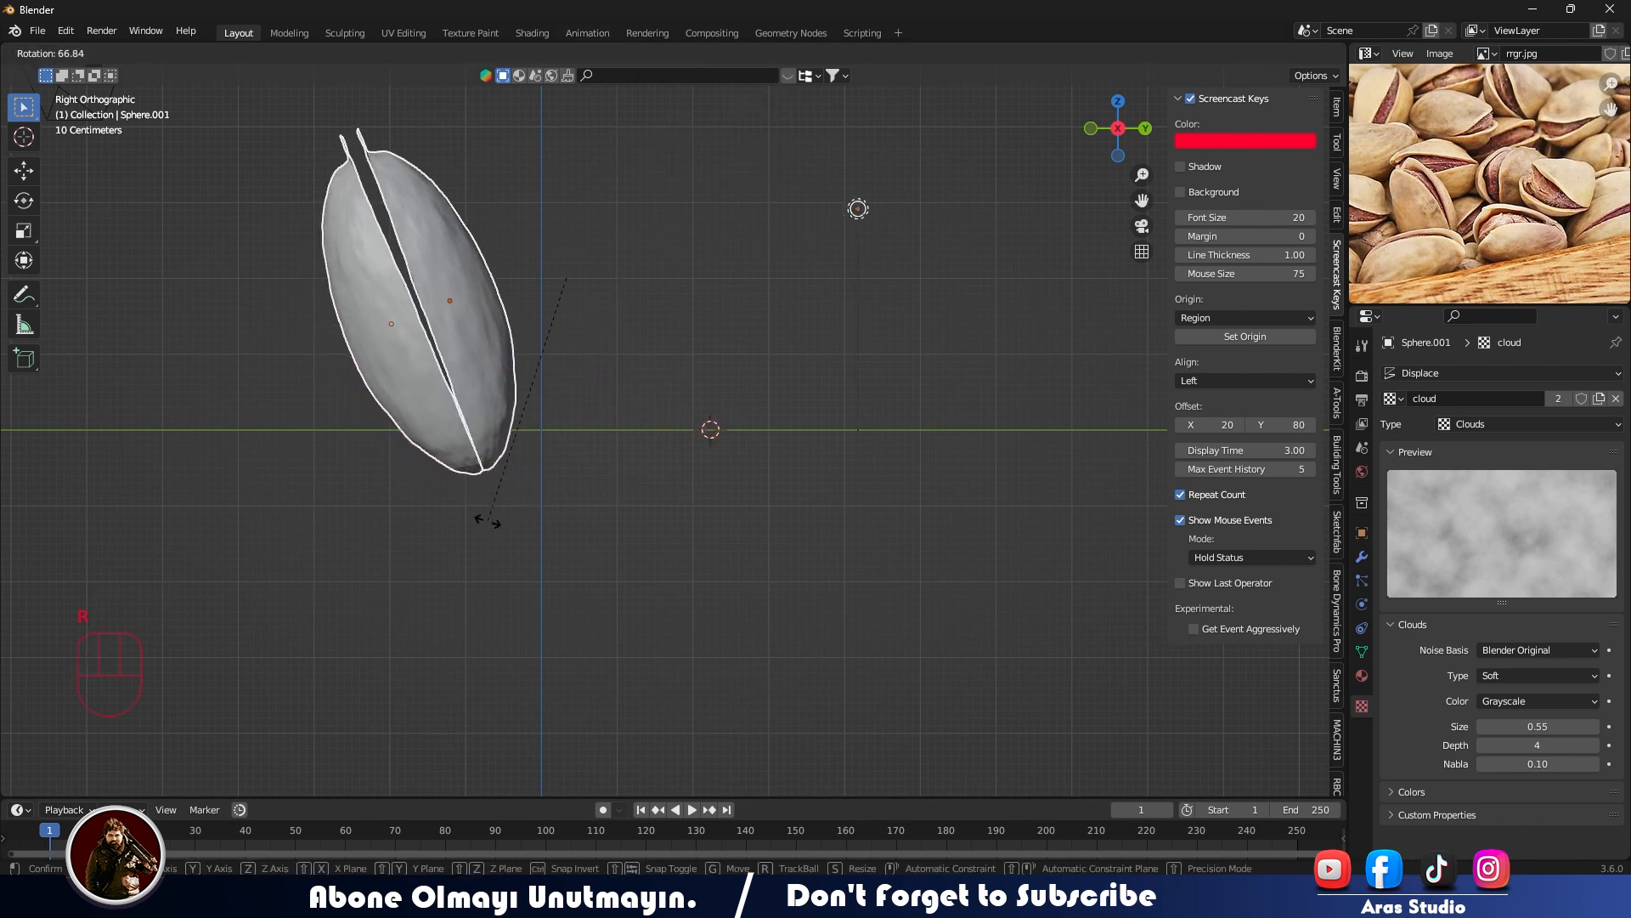
left_click(564, 492)
- Deselect the light and move both half-shells along the Y axis onto the vertical Z axis line
middle_click_drag(261, 168, 386, 358, "shift")
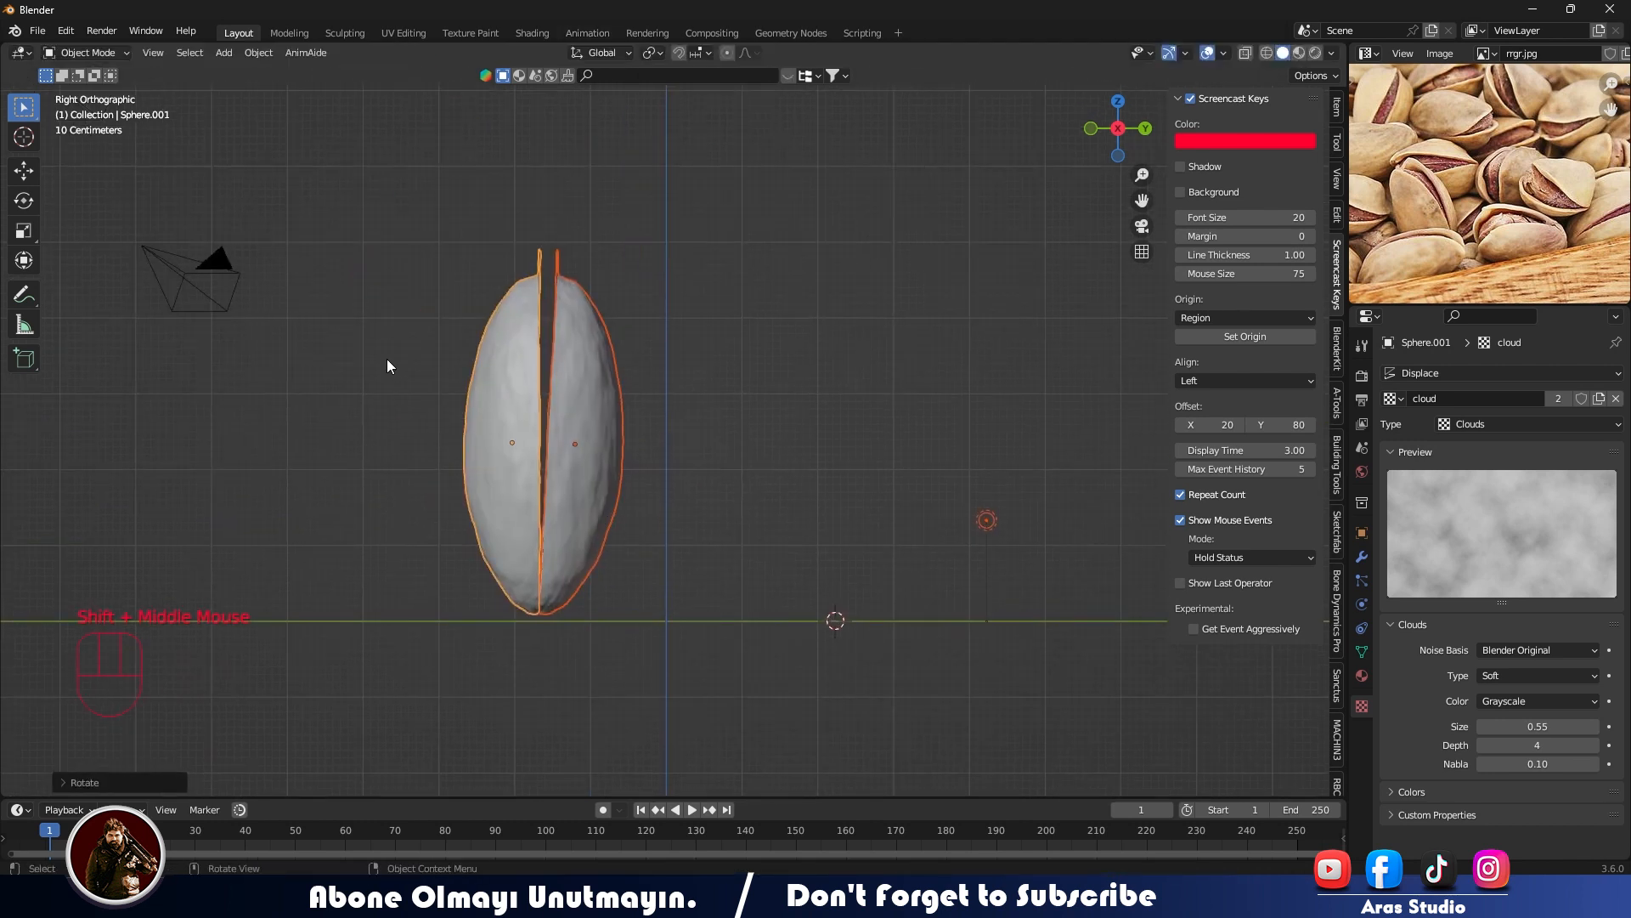
left_click(385, 359)
left_click_drag(386, 358, 680, 614)
key("g")
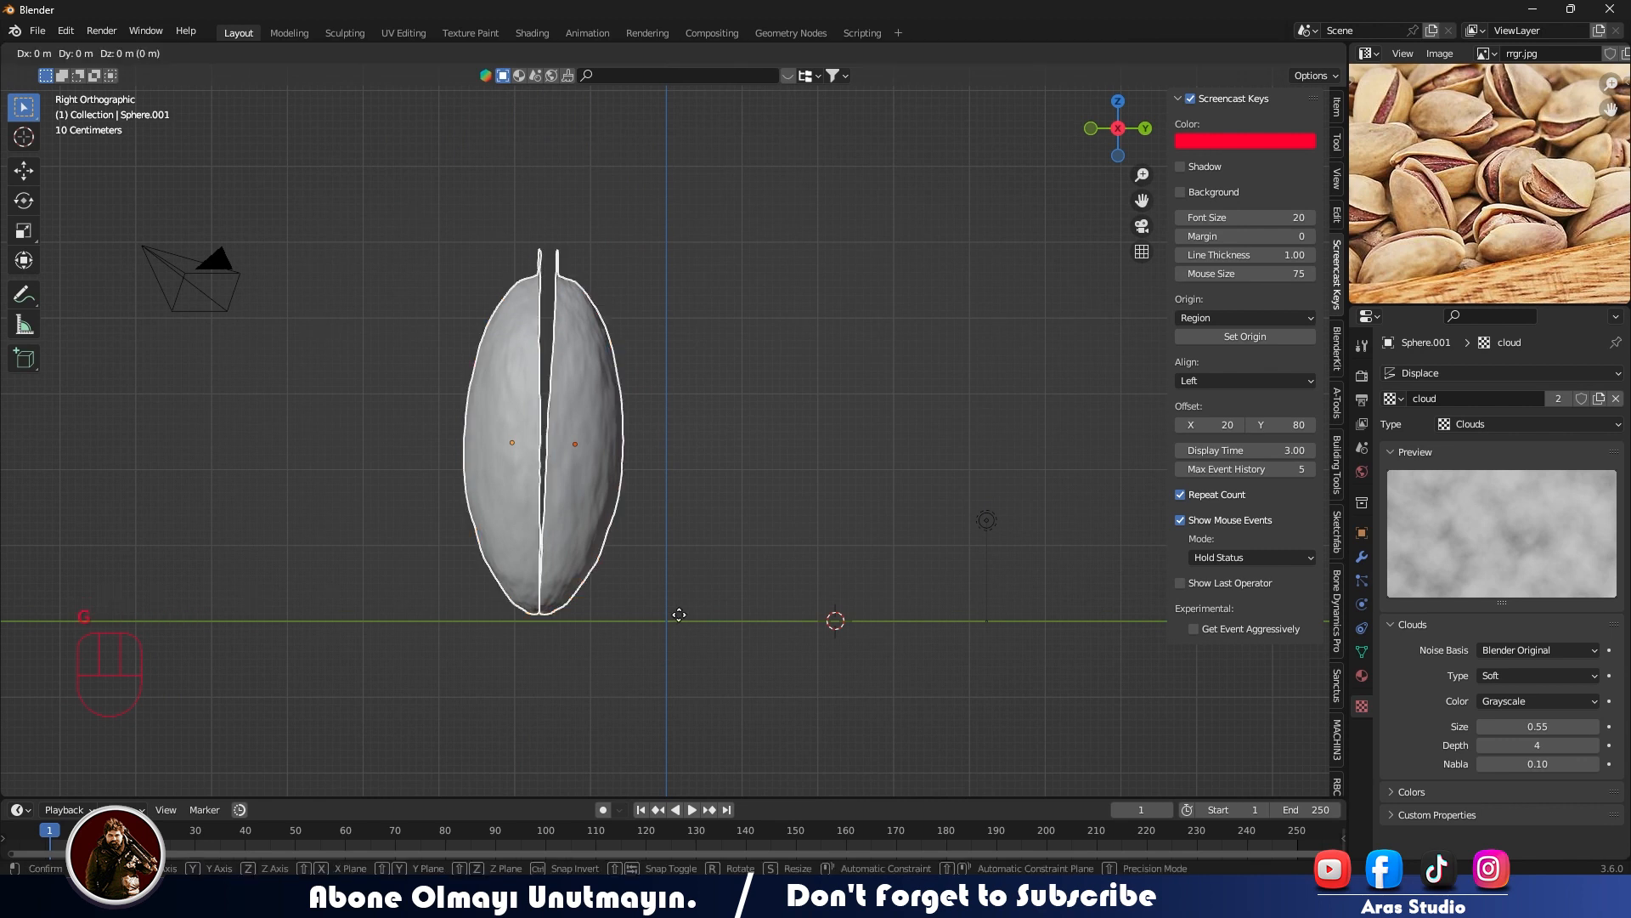
key("y")
left_click(808, 618)
- Select both half-shells and rotate them slightly in side view so the opening leans equally to both sides
left_click(792, 429)
scroll(789, 422, "up", 3)
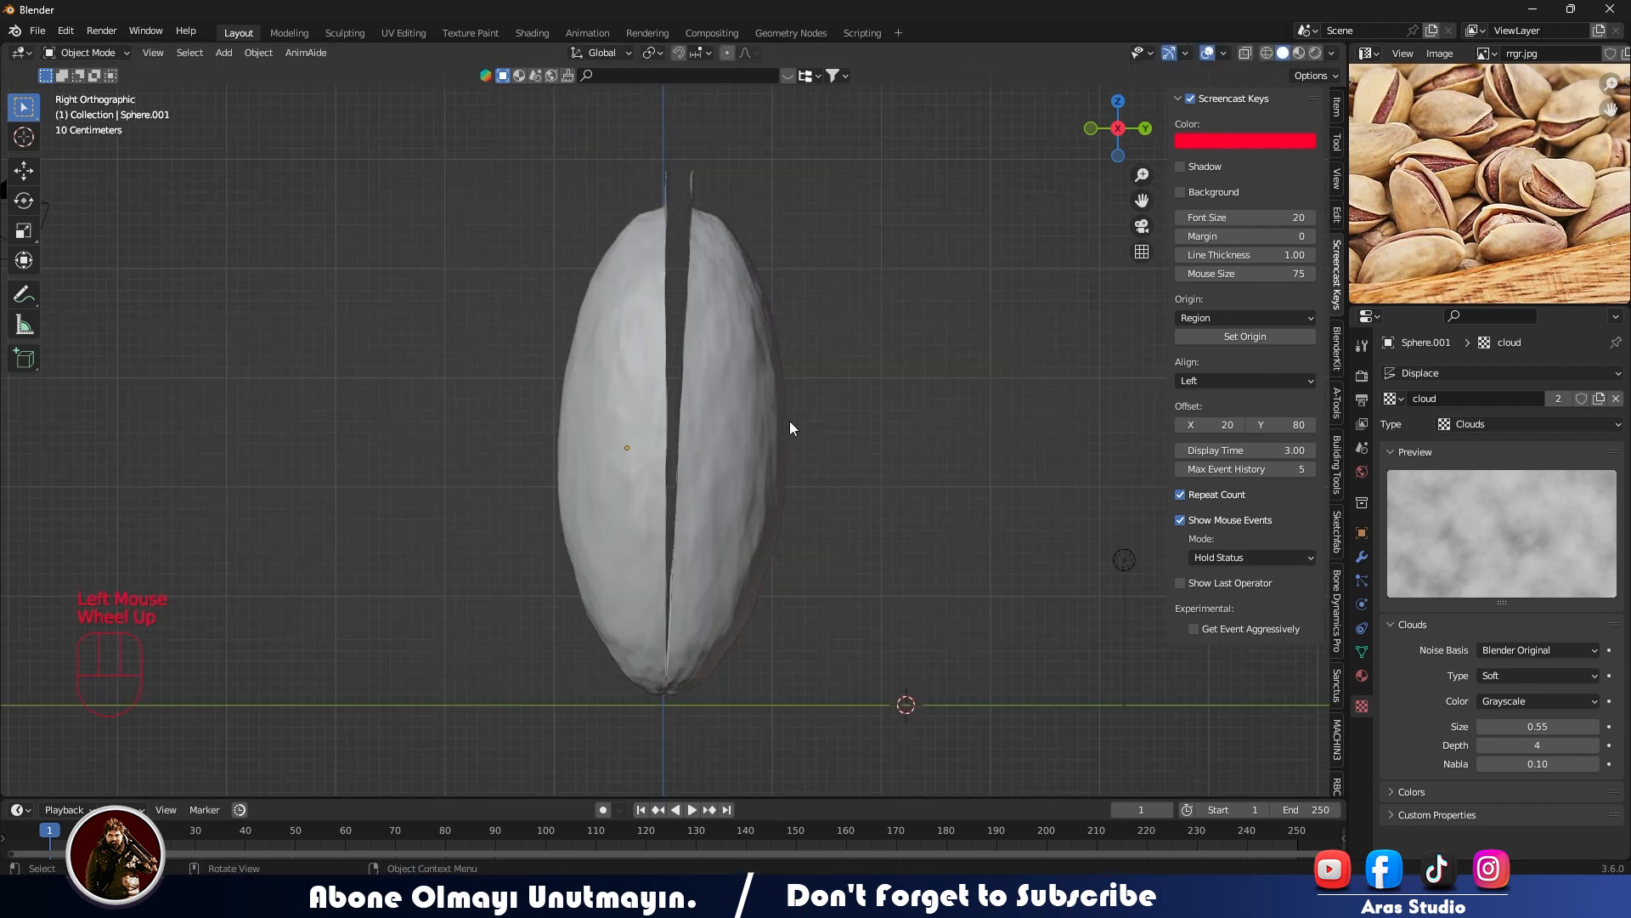
middle_click_drag(789, 421, 639, 558, "shift")
left_click(578, 448)
left_click(500, 372)
left_click(583, 408)
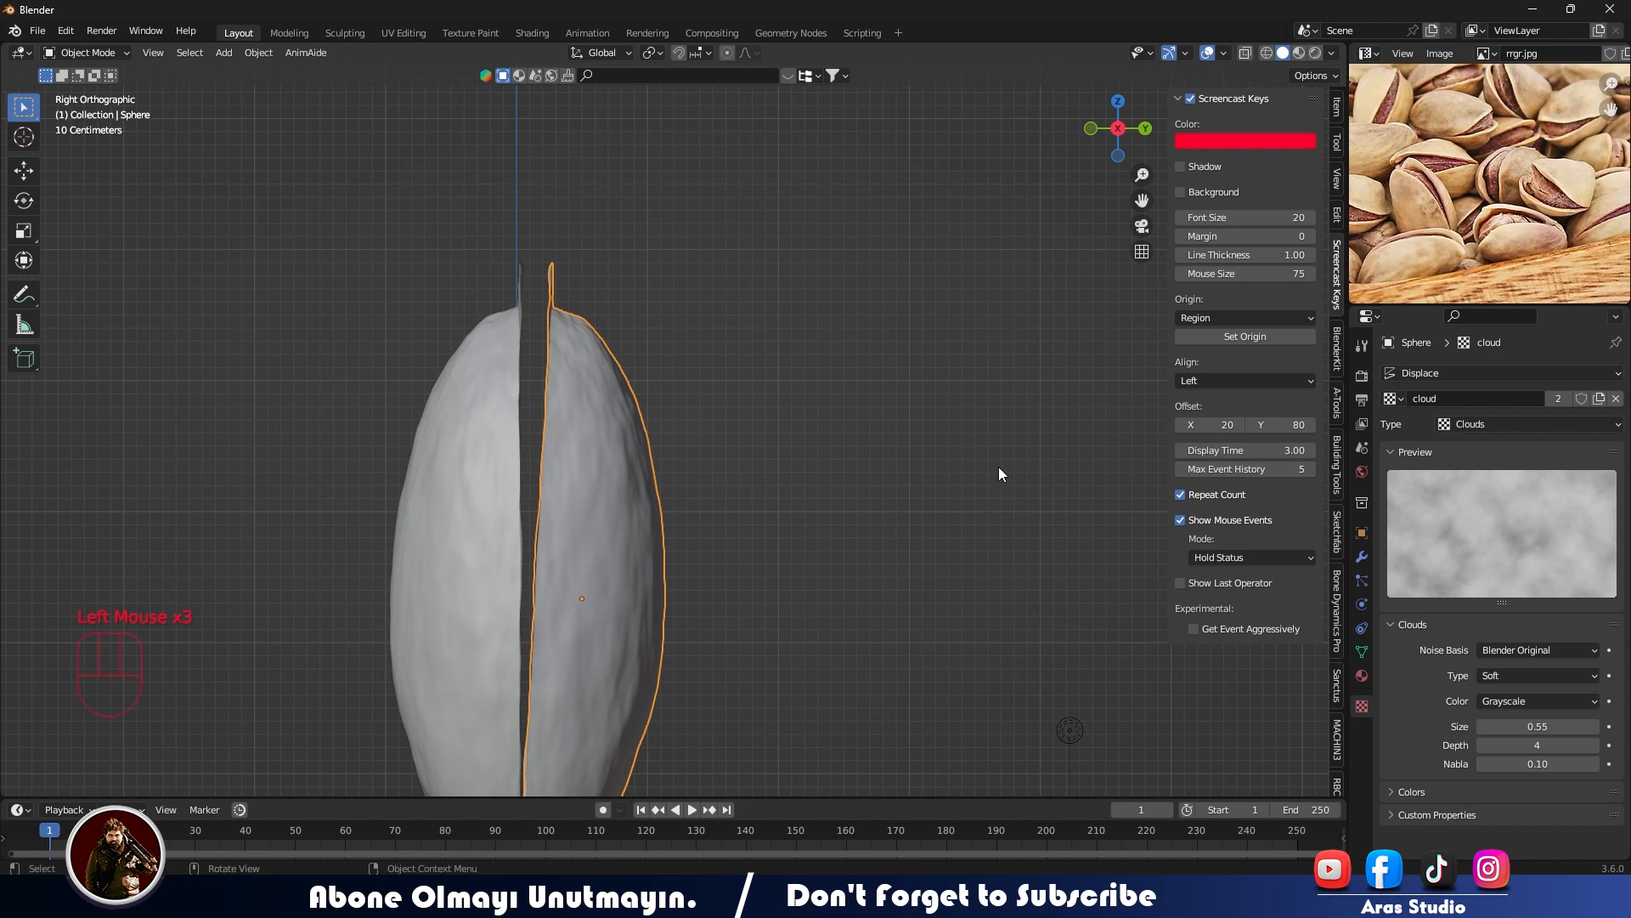
scroll(769, 520, "down", 2)
left_click(841, 407)
middle_click_drag(750, 529, 821, 428, "shift")
left_click(845, 535, "shift")
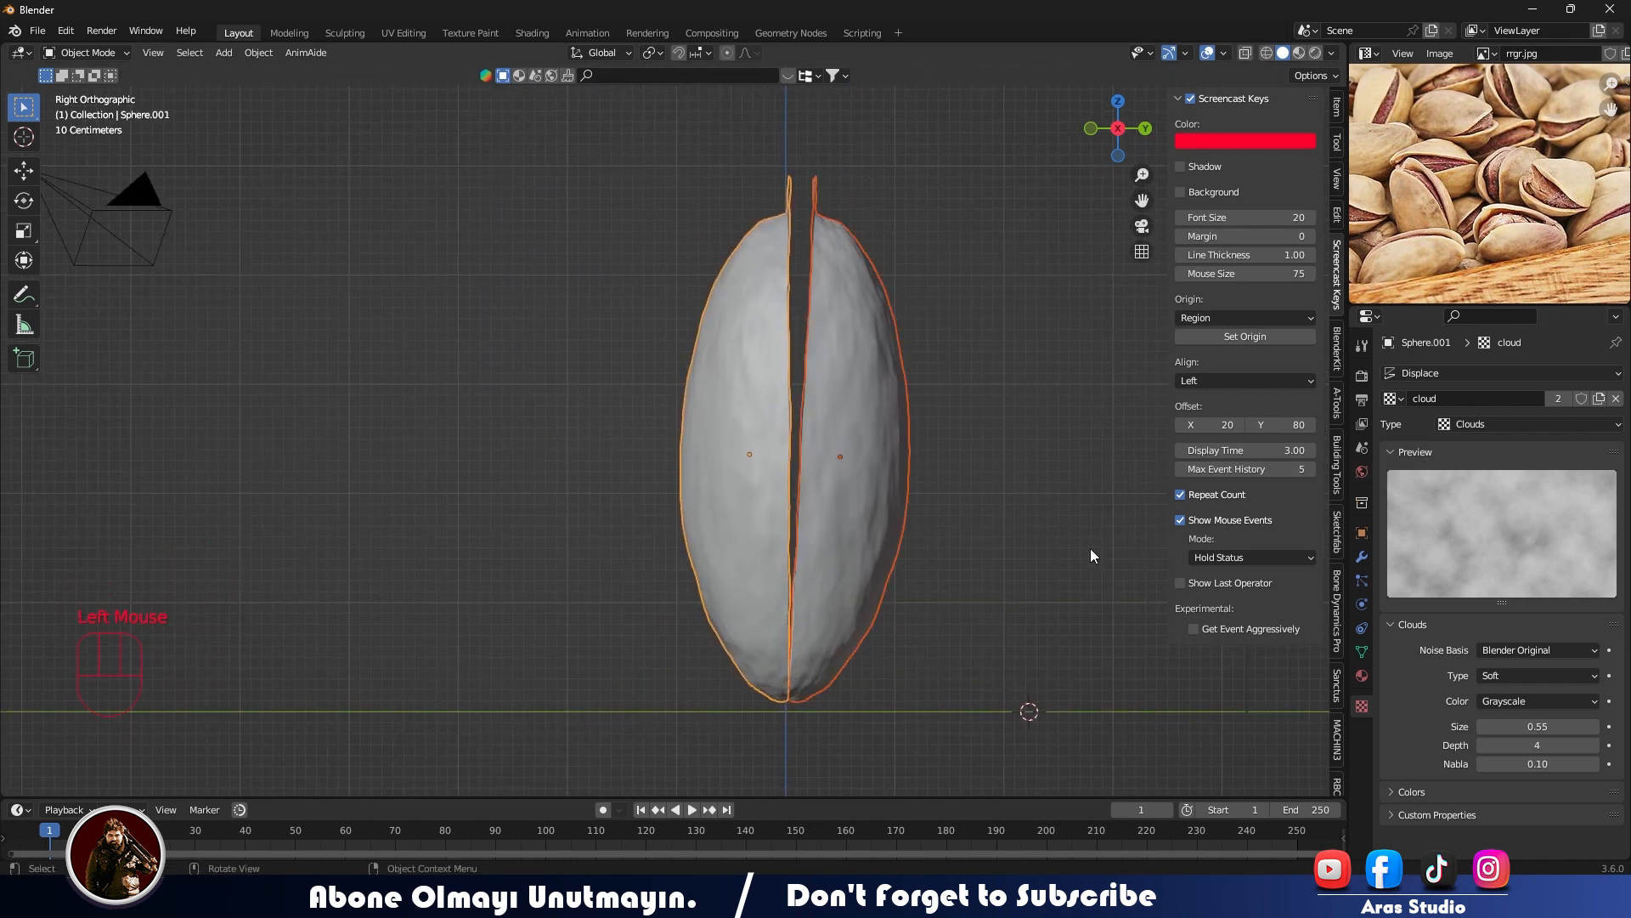
key("r")
left_click(1077, 531)
- Shift both half-shells slightly along the Y axis to center the opening on the Z axis
key("g")
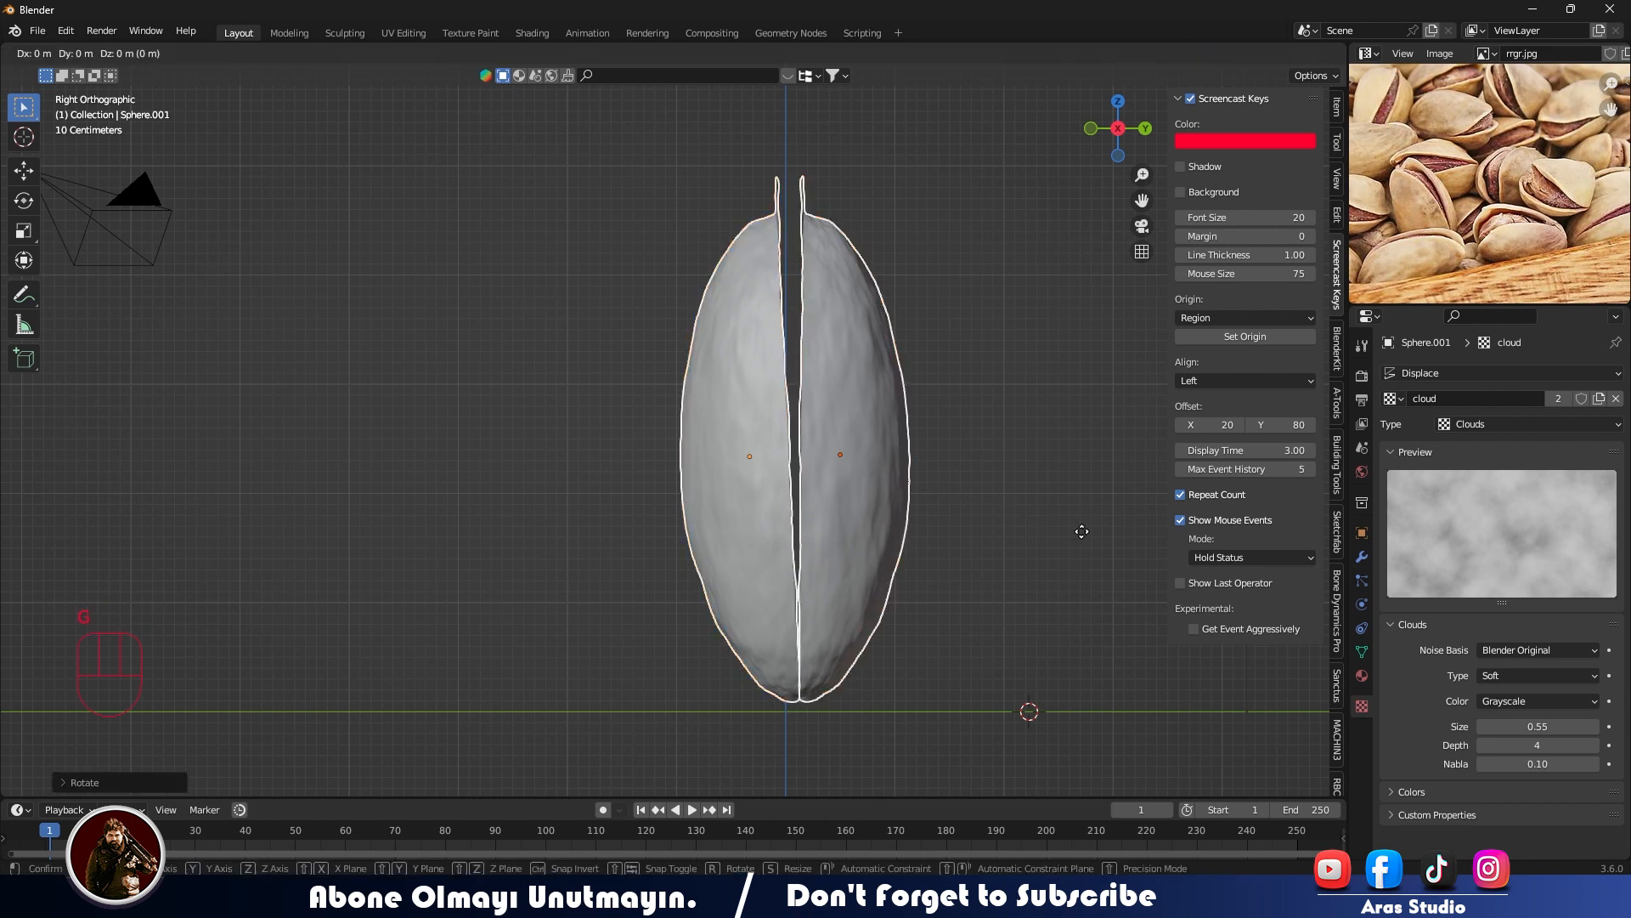
key("y")
left_click(1074, 531)
left_click(874, 409)
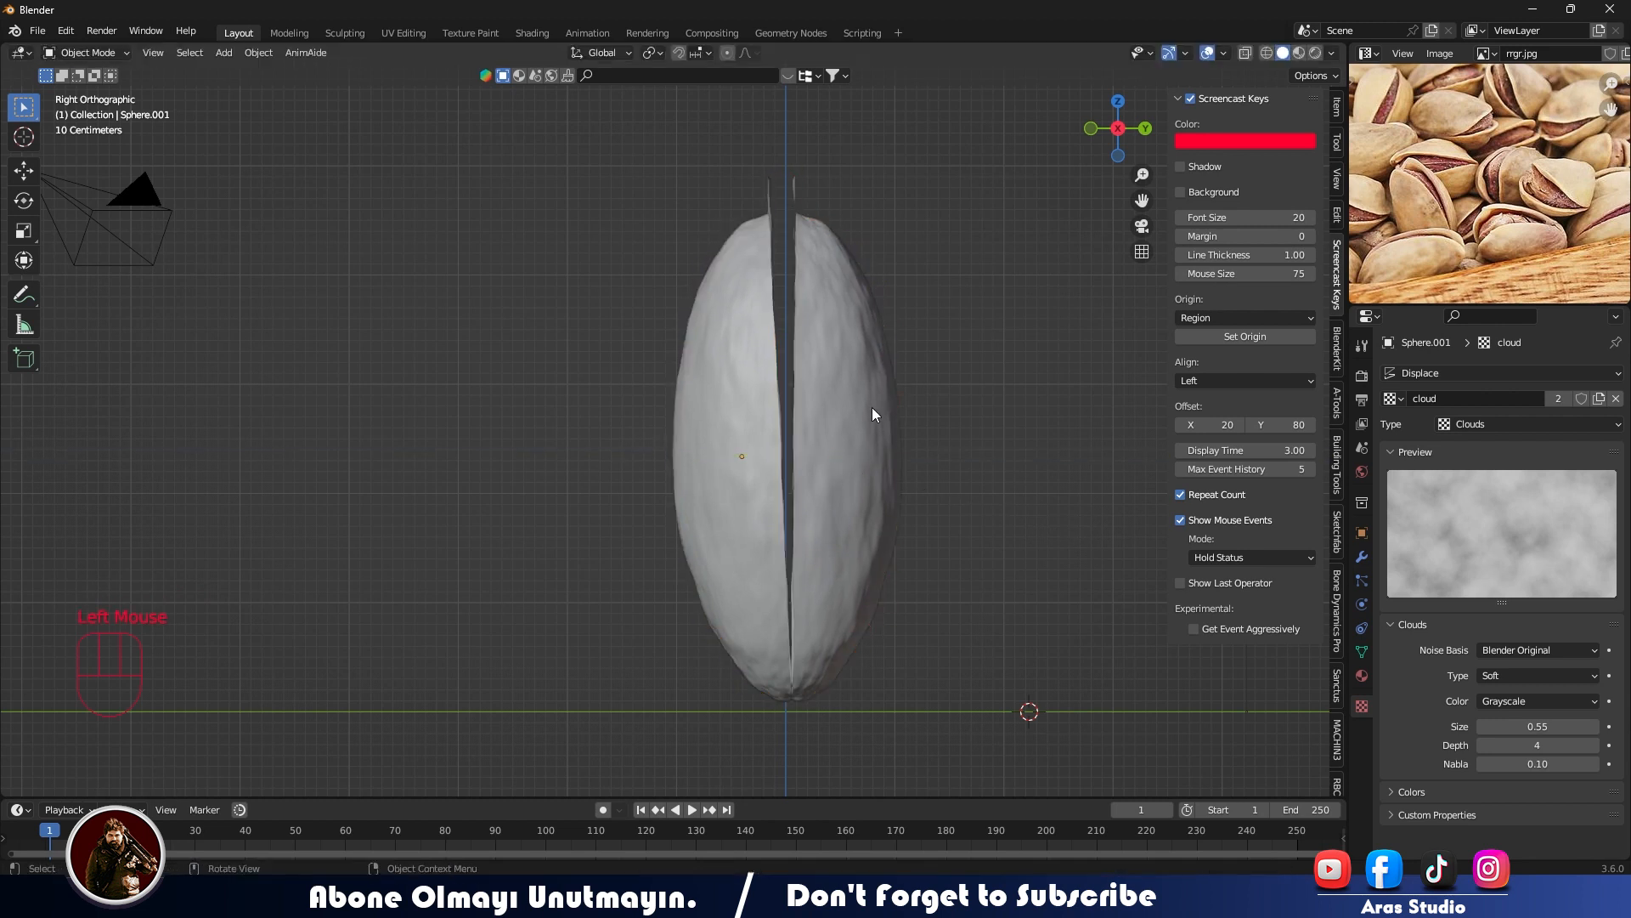
- Add a Solidify modifier to the original half-shell
middle_click_drag(872, 409, 891, 475)
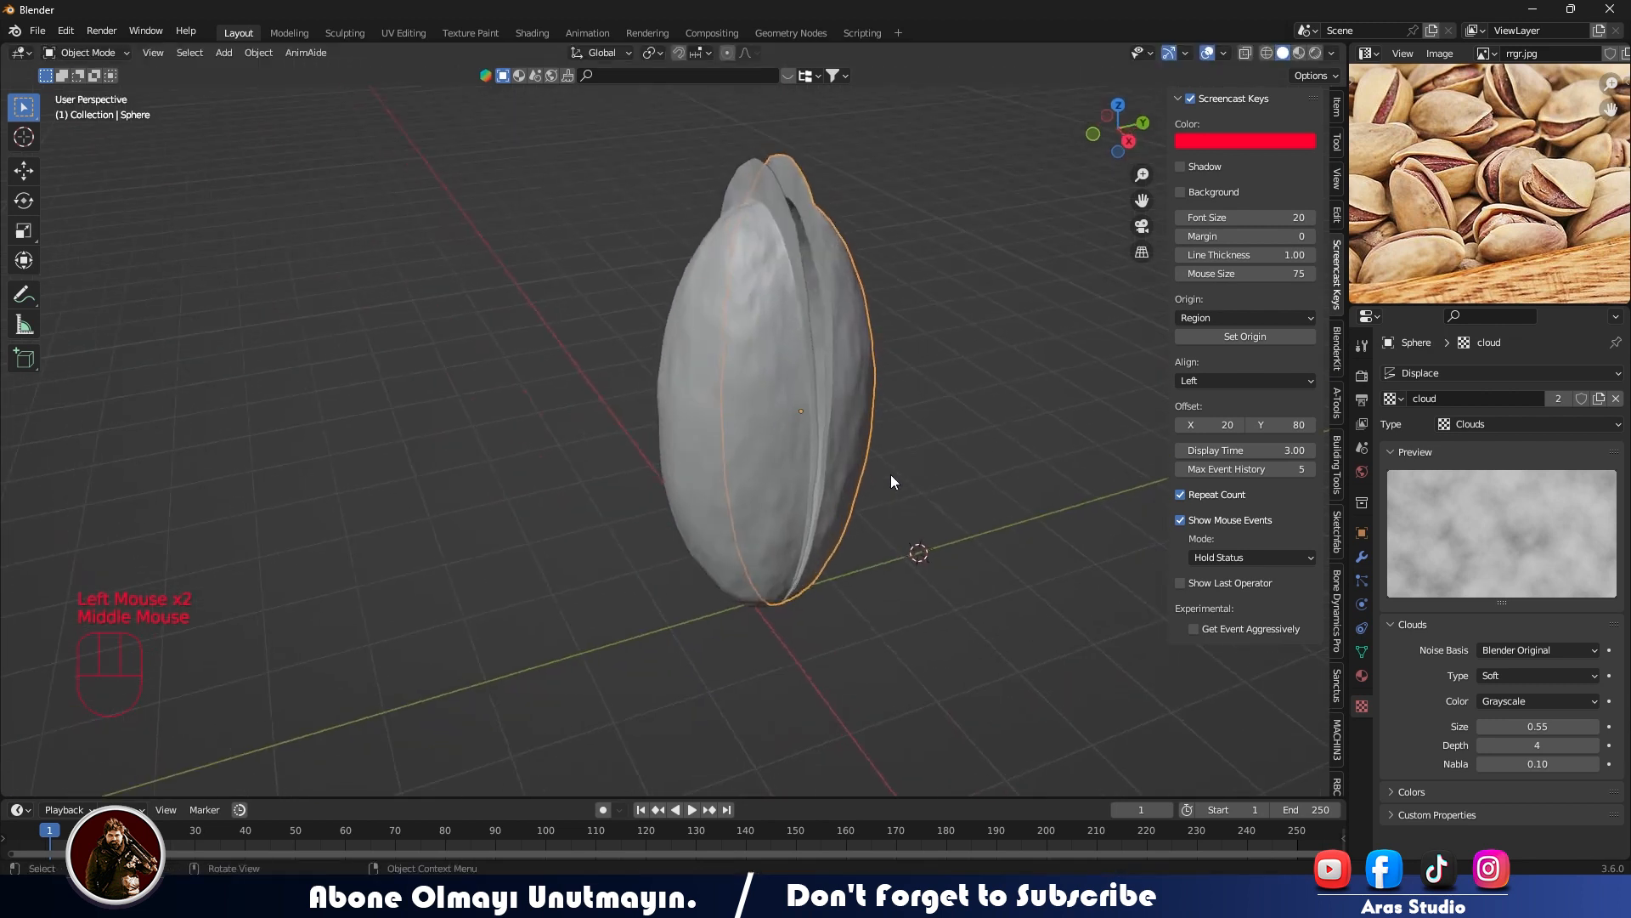
left_click(1362, 557)
left_click(1426, 374)
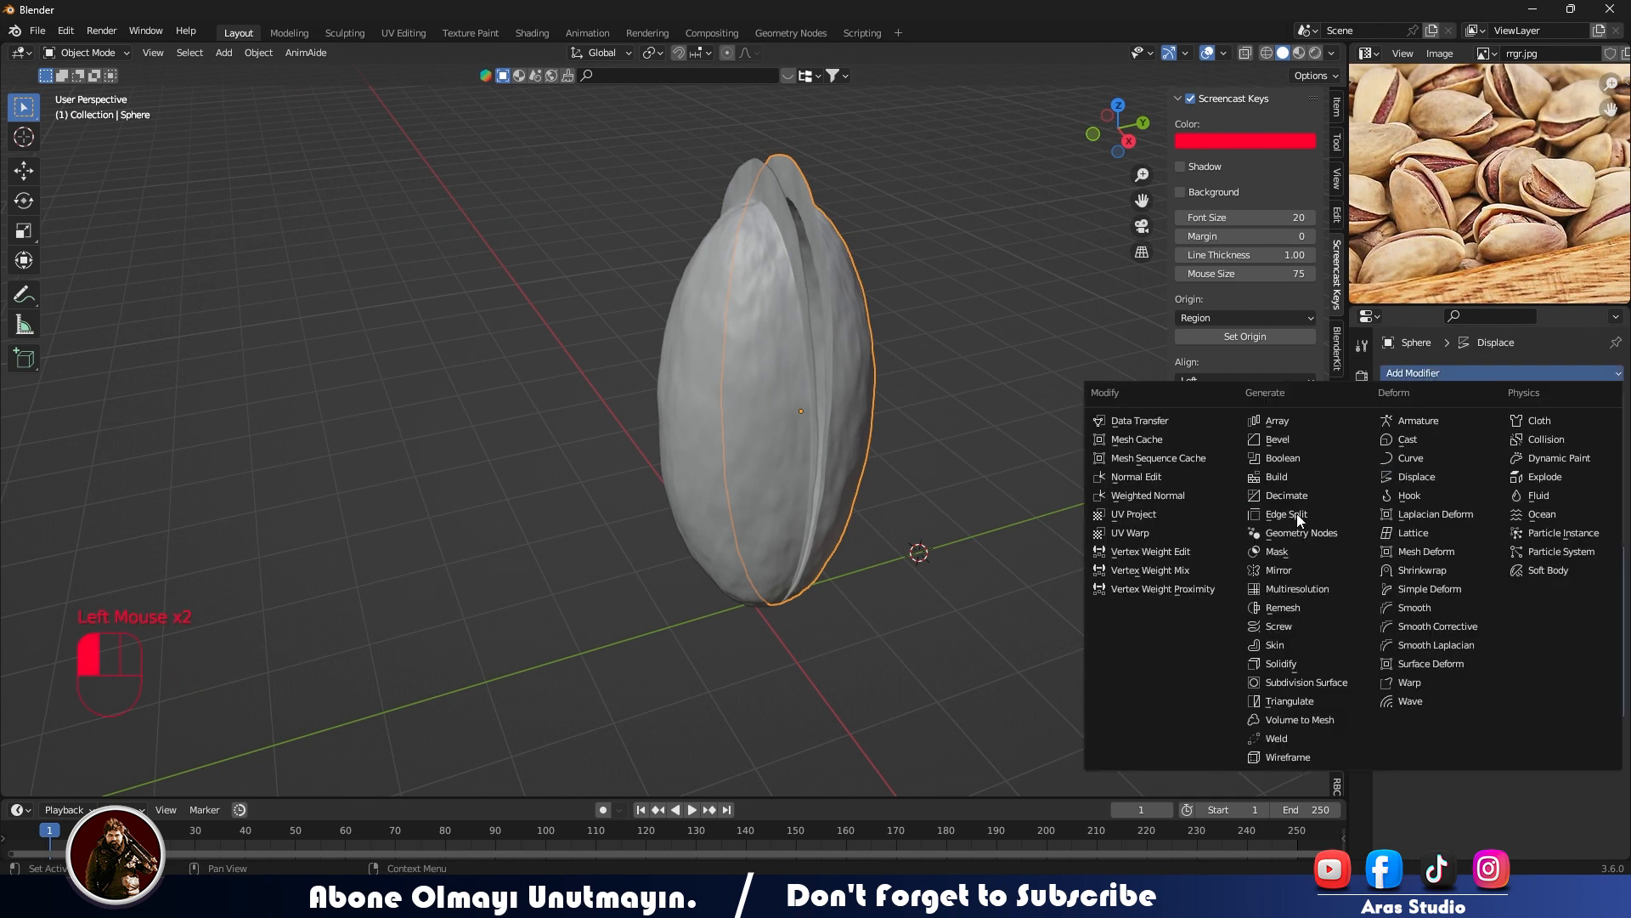
left_click(1280, 662)
scroll(947, 273, "up", 2)
middle_click_drag(947, 272, 594, 564, "shift")
scroll(594, 565, "up", 1)
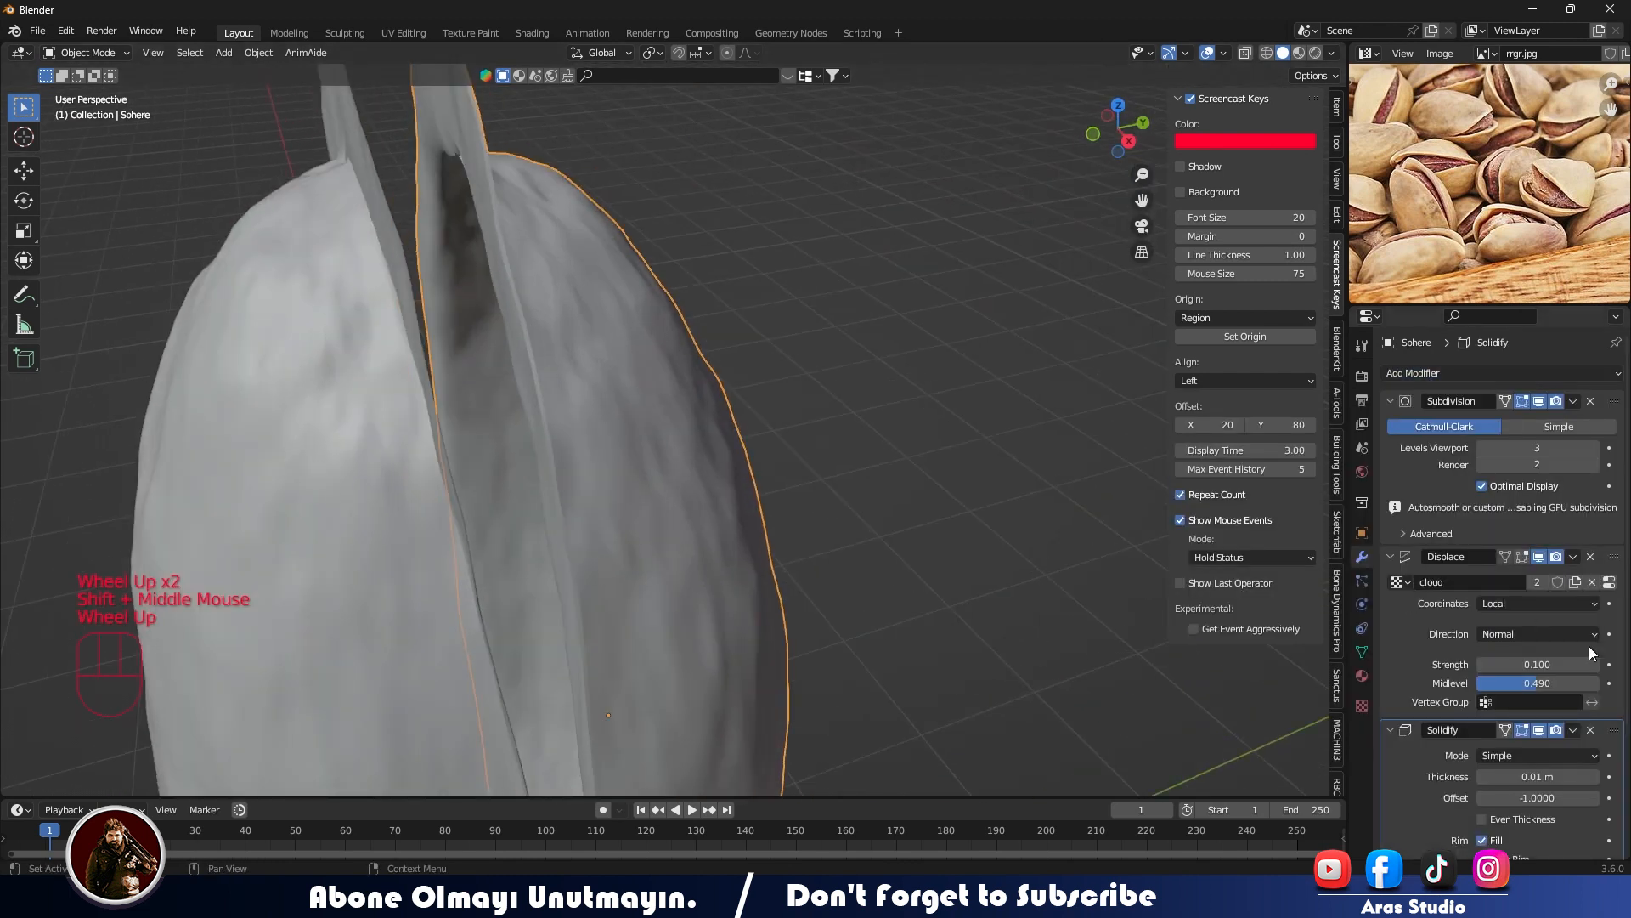
- Set the Solidify modifier's thickness to -0.04 m
left_click_drag(1587, 778, 1600, 778)
scroll(712, 331, "down", 2)
middle_click_drag(712, 331, 854, 625)
scroll(506, 216, "up", 1)
middle_click_drag(854, 625, 875, 522)
scroll(875, 522, "up", 2)
middle_click_drag(875, 522, 922, 511, "shift")
mouse_move(1522, 776)
left_mouse_down()
mouse_move(1555, 776)
mouse_move(1498, 777)
left_mouse_up()
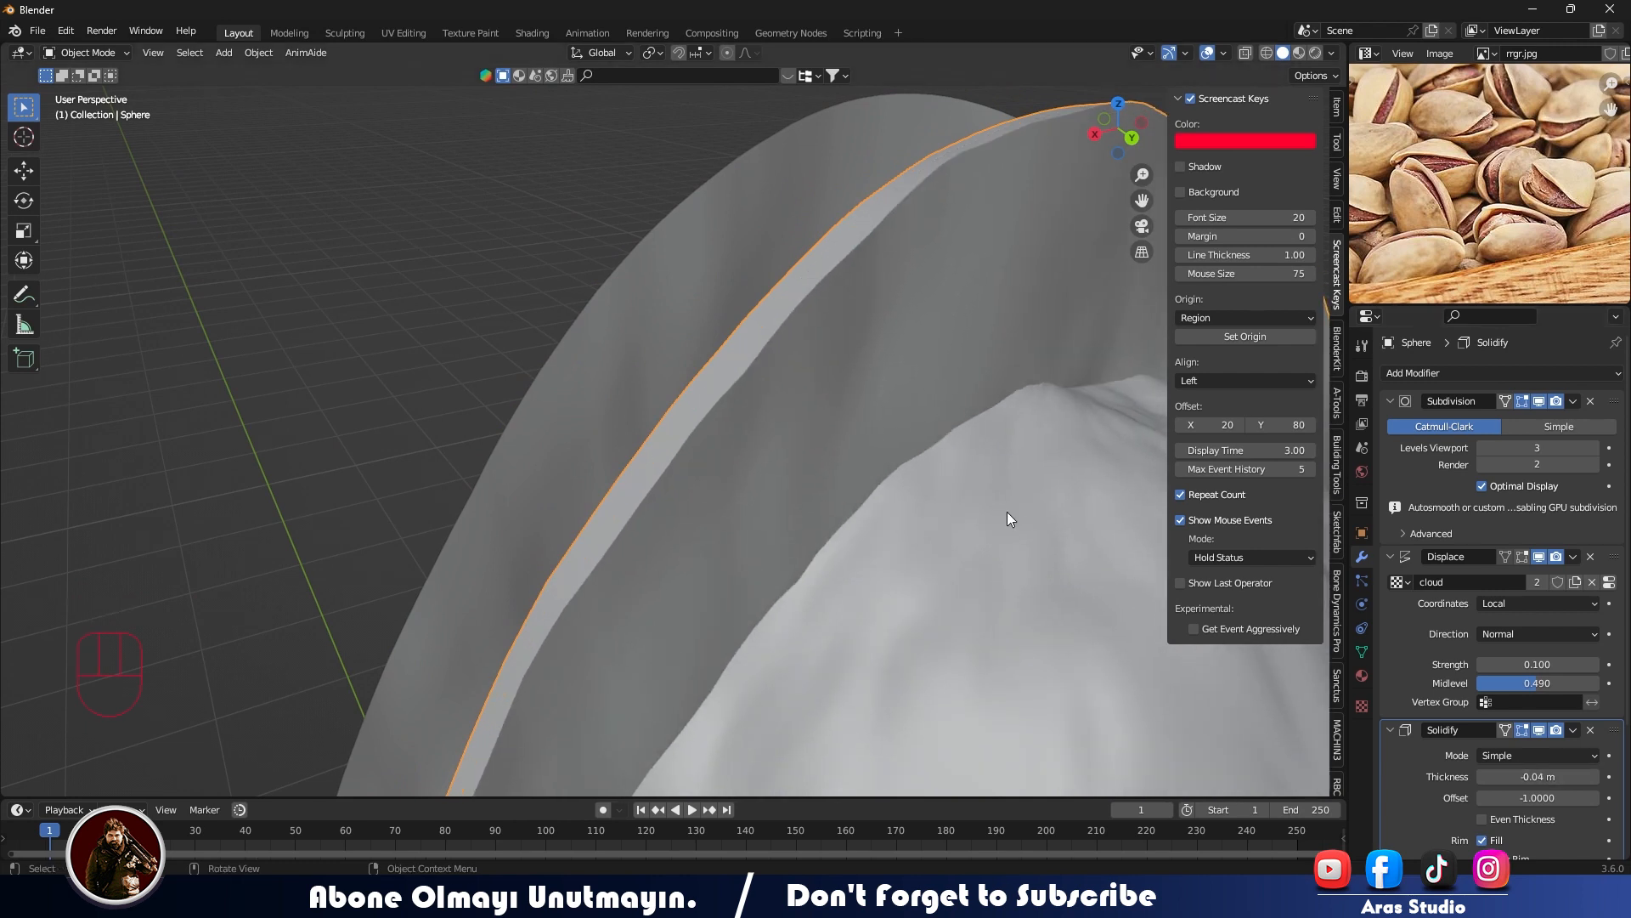
- Fine-tune the original half-shell's Solidify thickness in small increments, and select the mirrored half-shell
scroll(967, 546, "down", 3)
mouse_move(966, 545)
middle_mouse_down()
mouse_move(1058, 568)
mouse_move(982, 532)
middle_mouse_up()
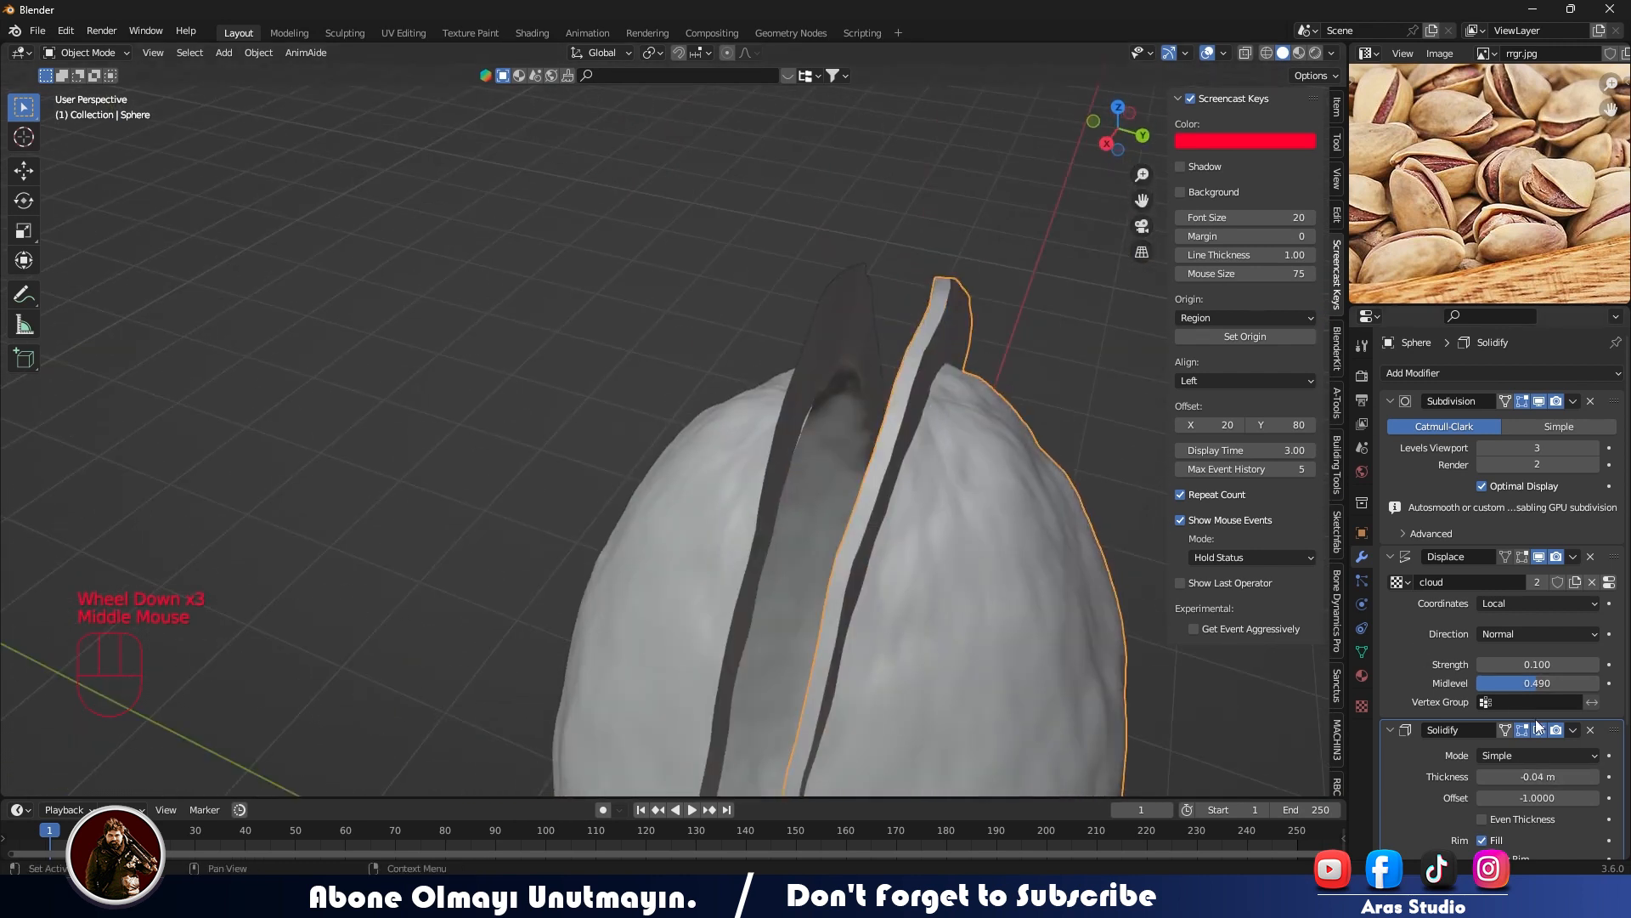
left_click(1481, 777)
left_click(1594, 777)
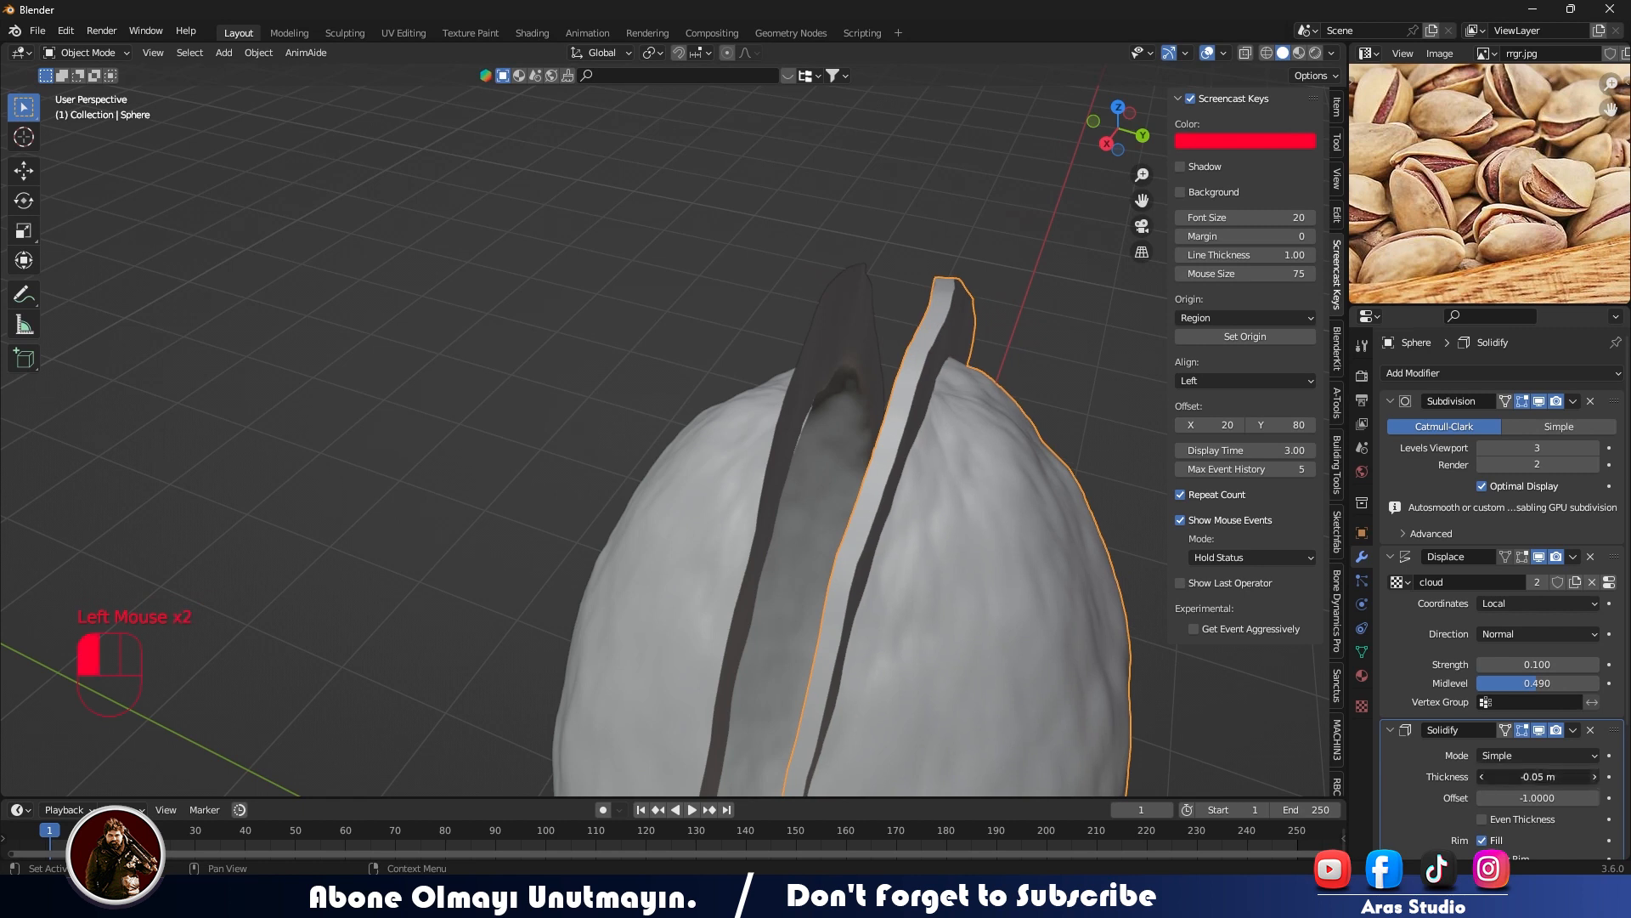
left_click(1594, 776)
left_click(1017, 379)
scroll(969, 340, "down", 1)
middle_click_drag(923, 299, 724, 470)
left_click(724, 471)
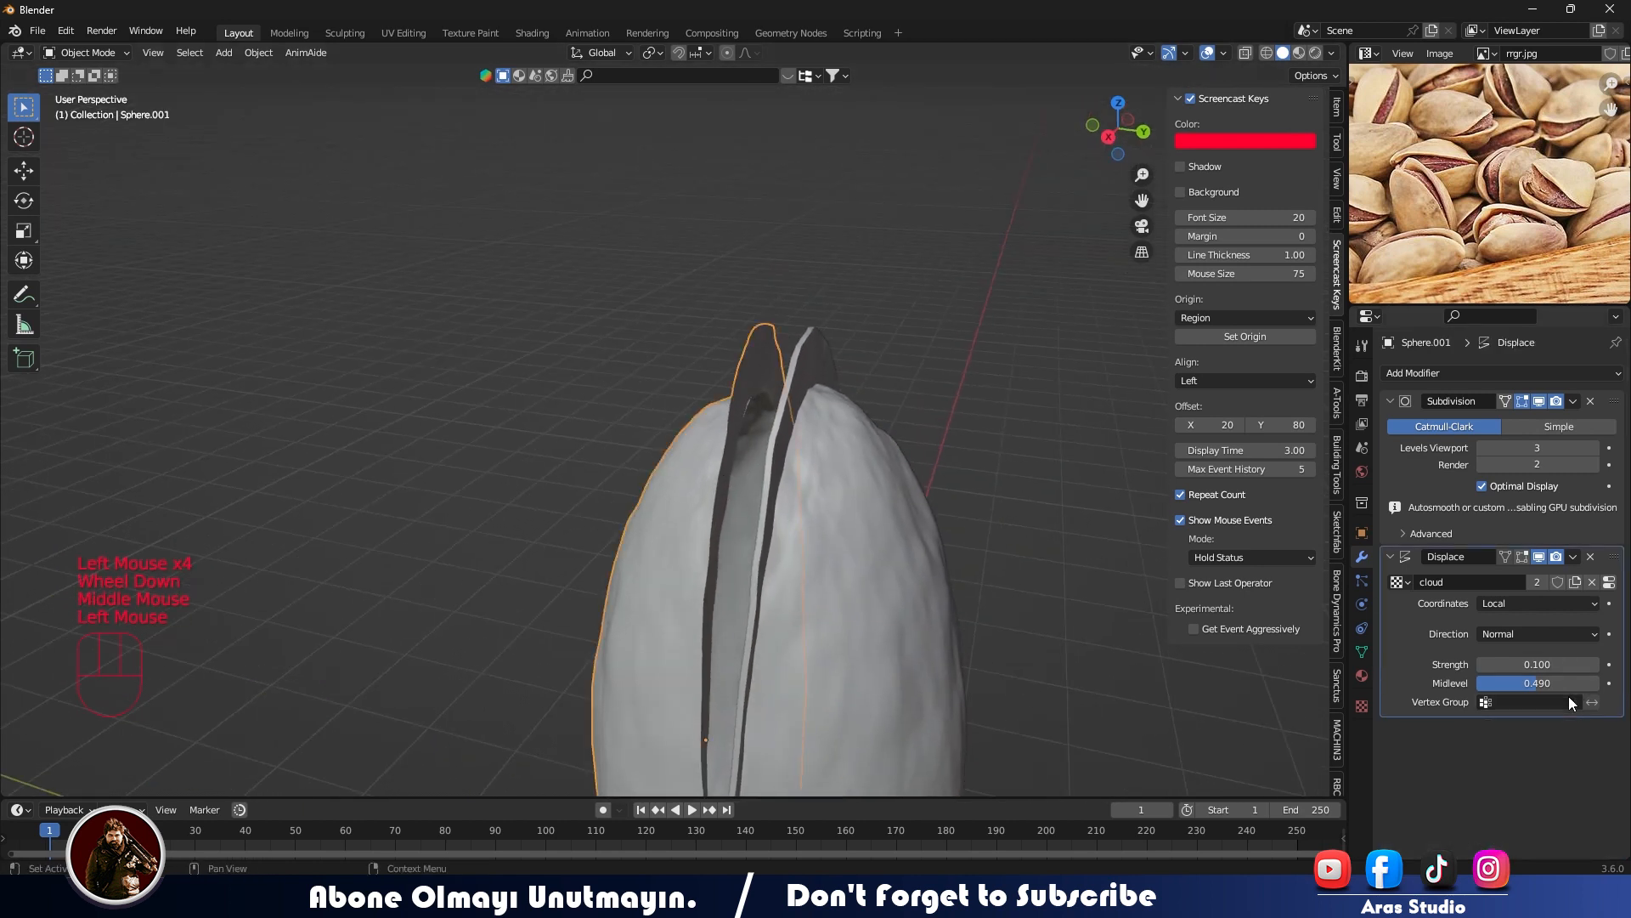
- Set the original half-shell's Solidify thickness to -0.02 m
left_click(1424, 370)
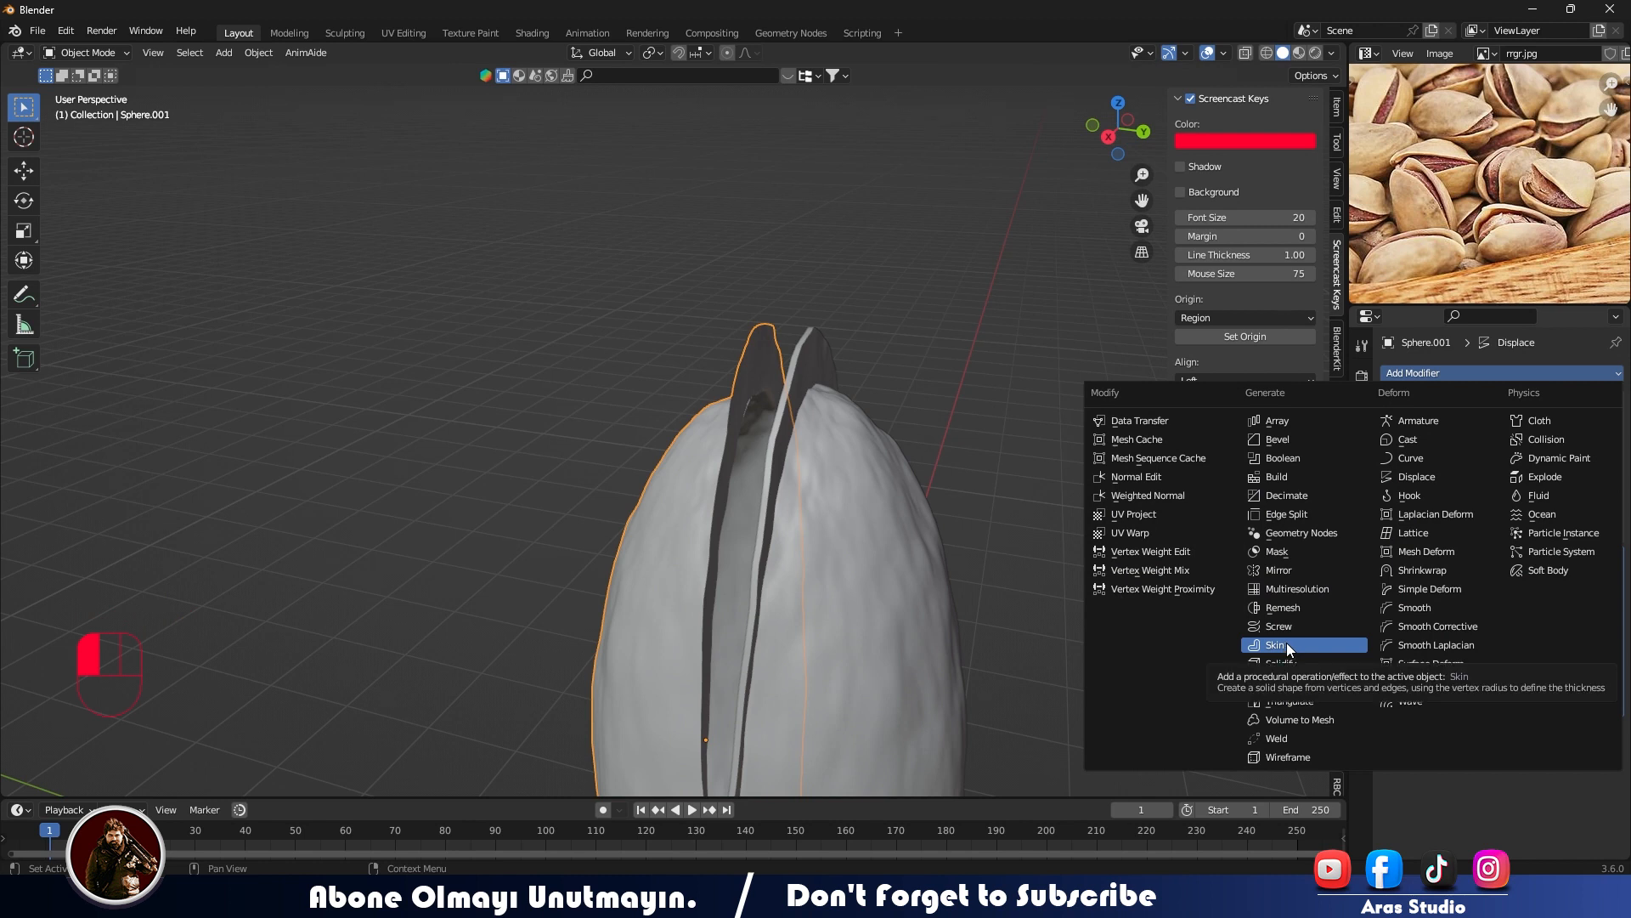
left_click(908, 603)
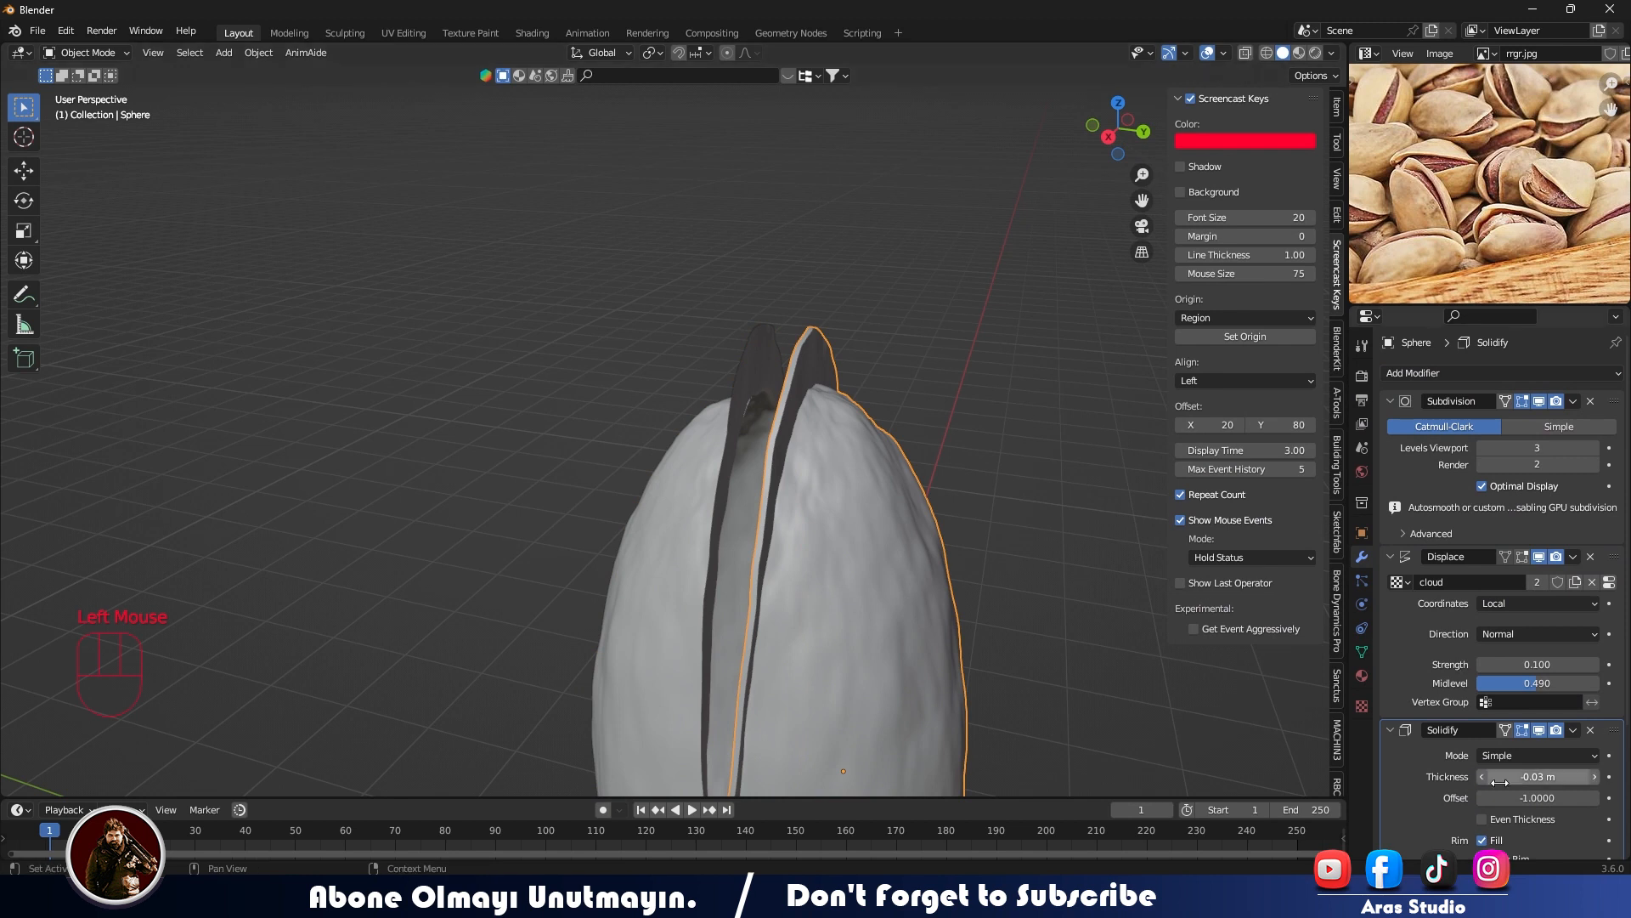
left_click(1483, 779)
left_click(1595, 775)
left_click(1596, 775)
left_click(1596, 775)
middle_click_drag(914, 392, 947, 396)
middle_click_drag(890, 400, 943, 422)
left_click(837, 451)
left_click(1595, 778)
left_click(1595, 778)
left_click(1595, 778)
left_click(892, 411)
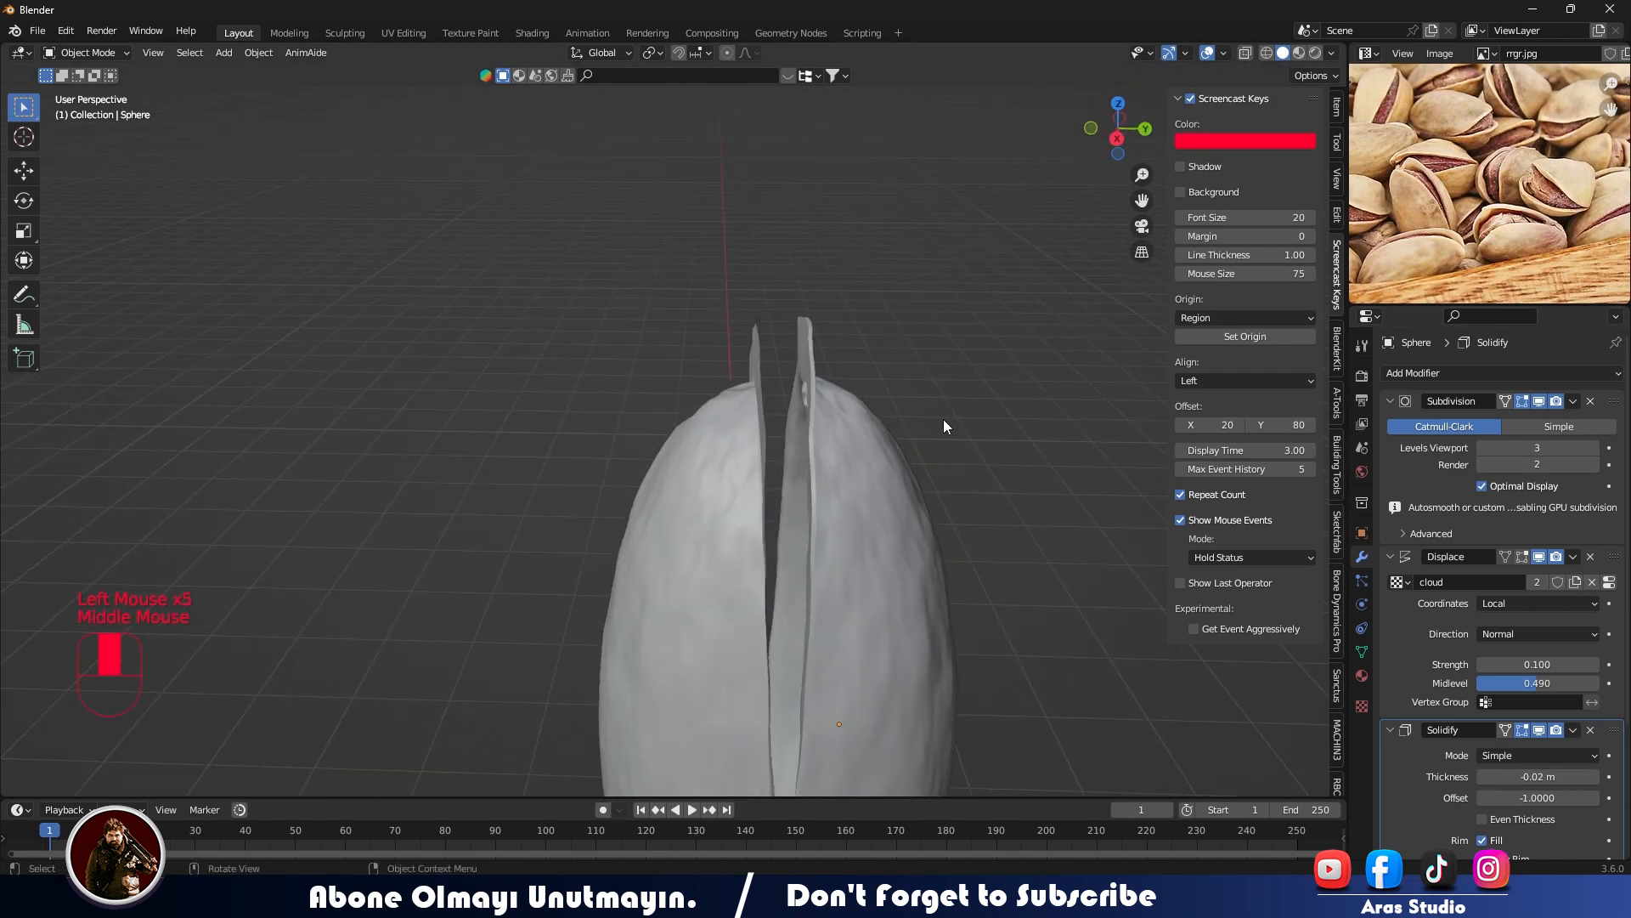
- Add a Solidify modifier to the mirrored half-shell and set its thickness to -0.02 m
left_click(726, 454)
left_click(1442, 374)
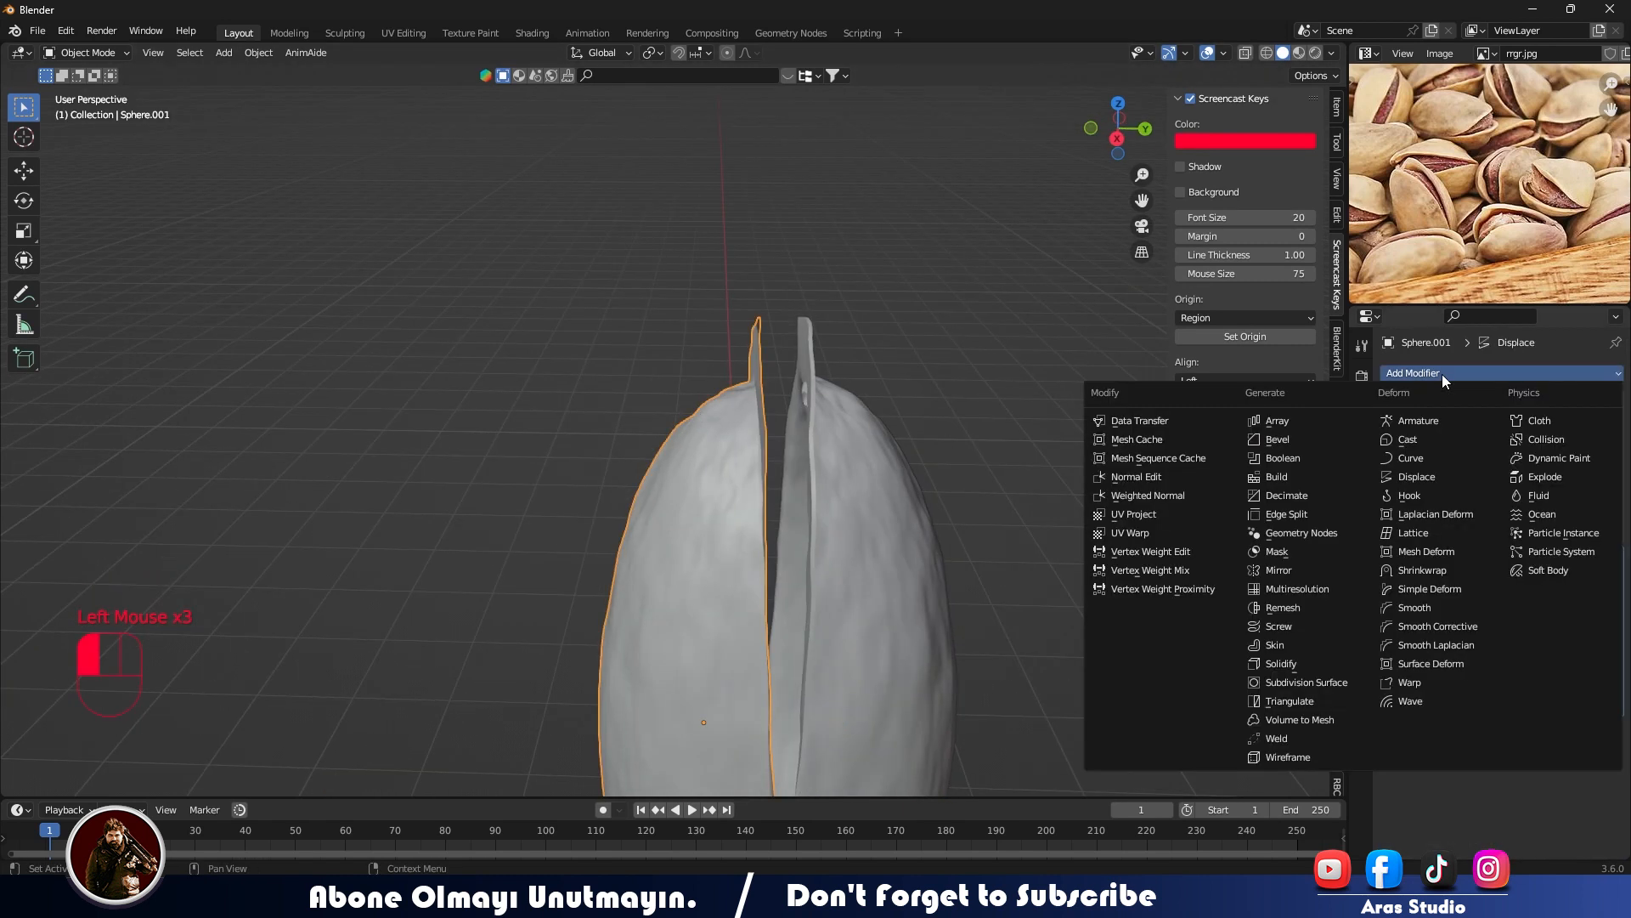
left_click(1279, 662)
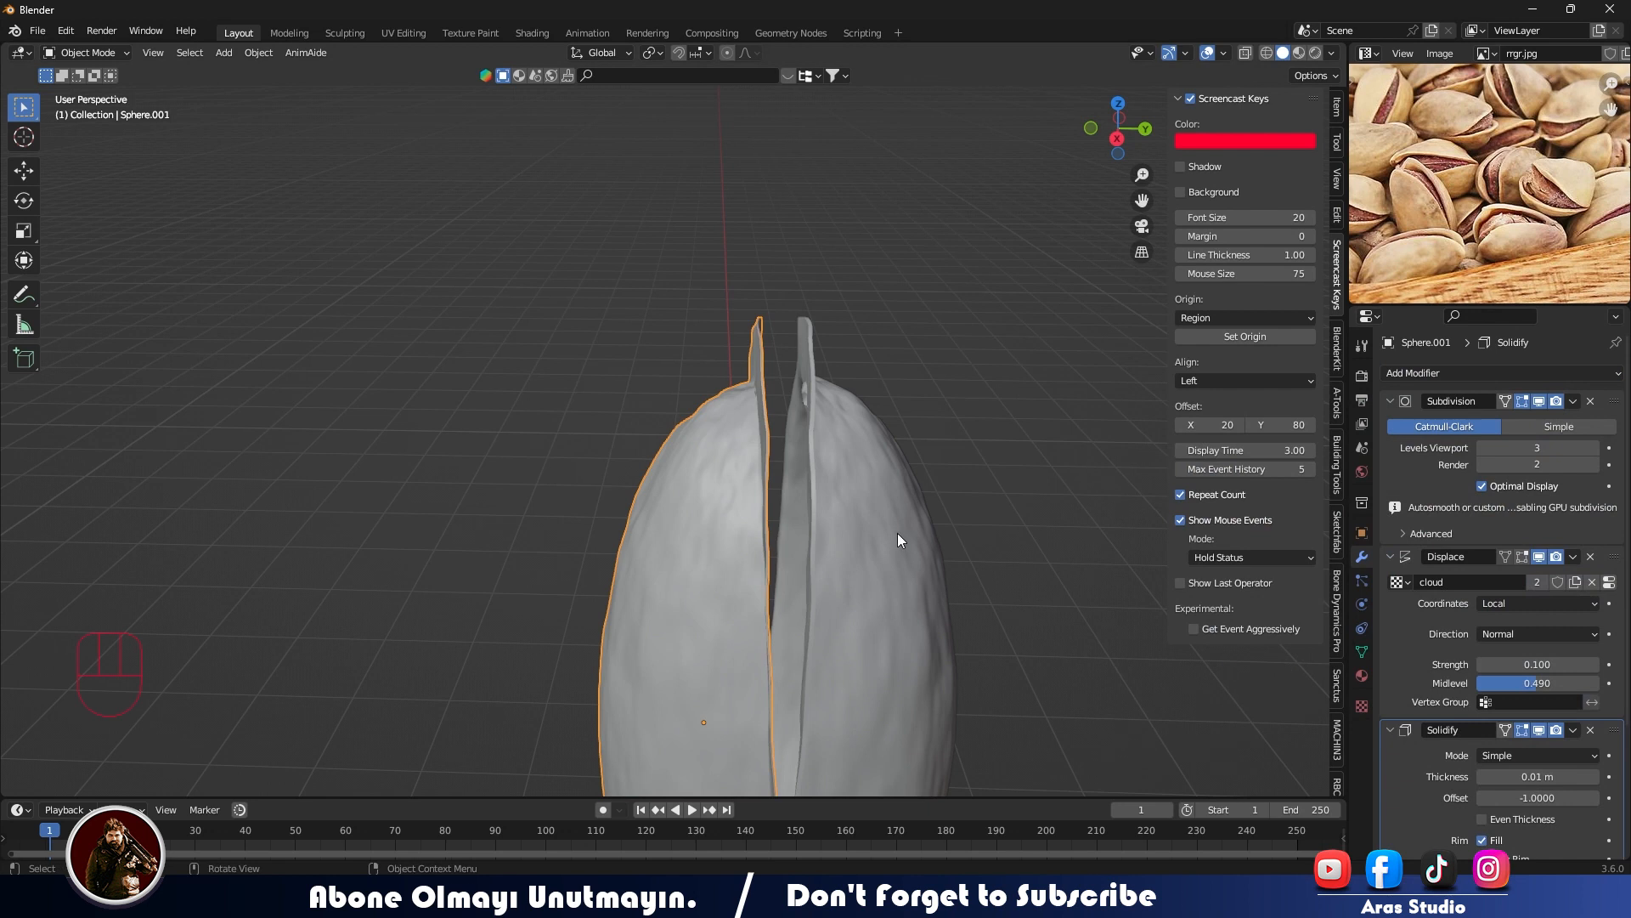
scroll(898, 533, "up", 2)
middle_click_drag(1054, 567, 1087, 575)
left_click_drag(1538, 777, 1496, 776)
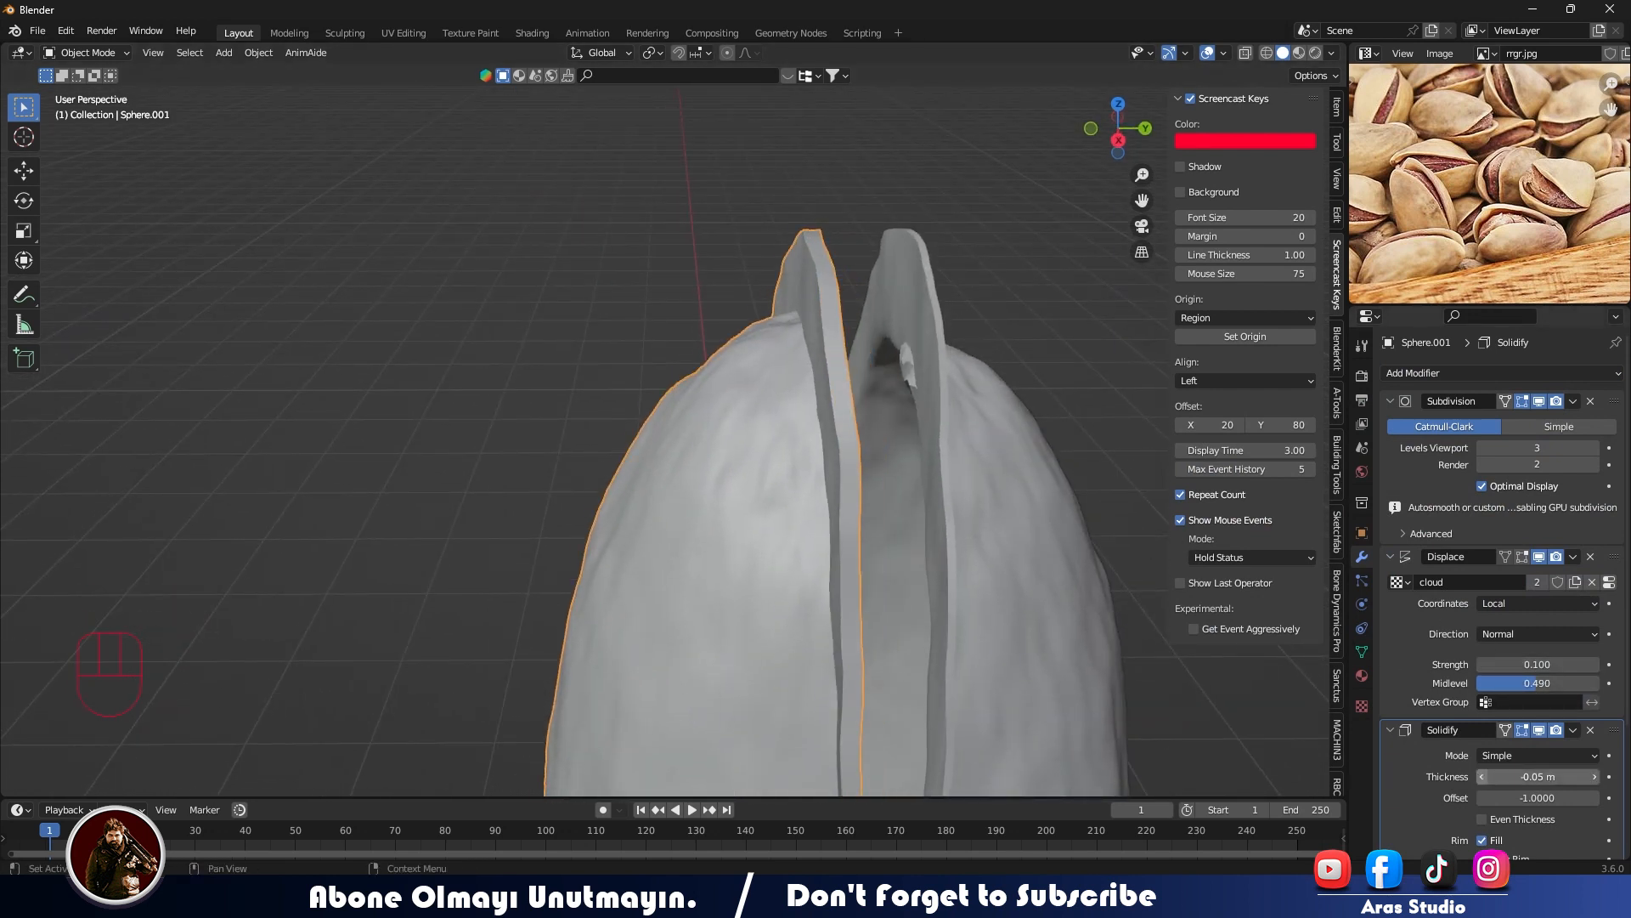
left_click(1595, 776)
left_click(1594, 776)
left_click(1595, 776)
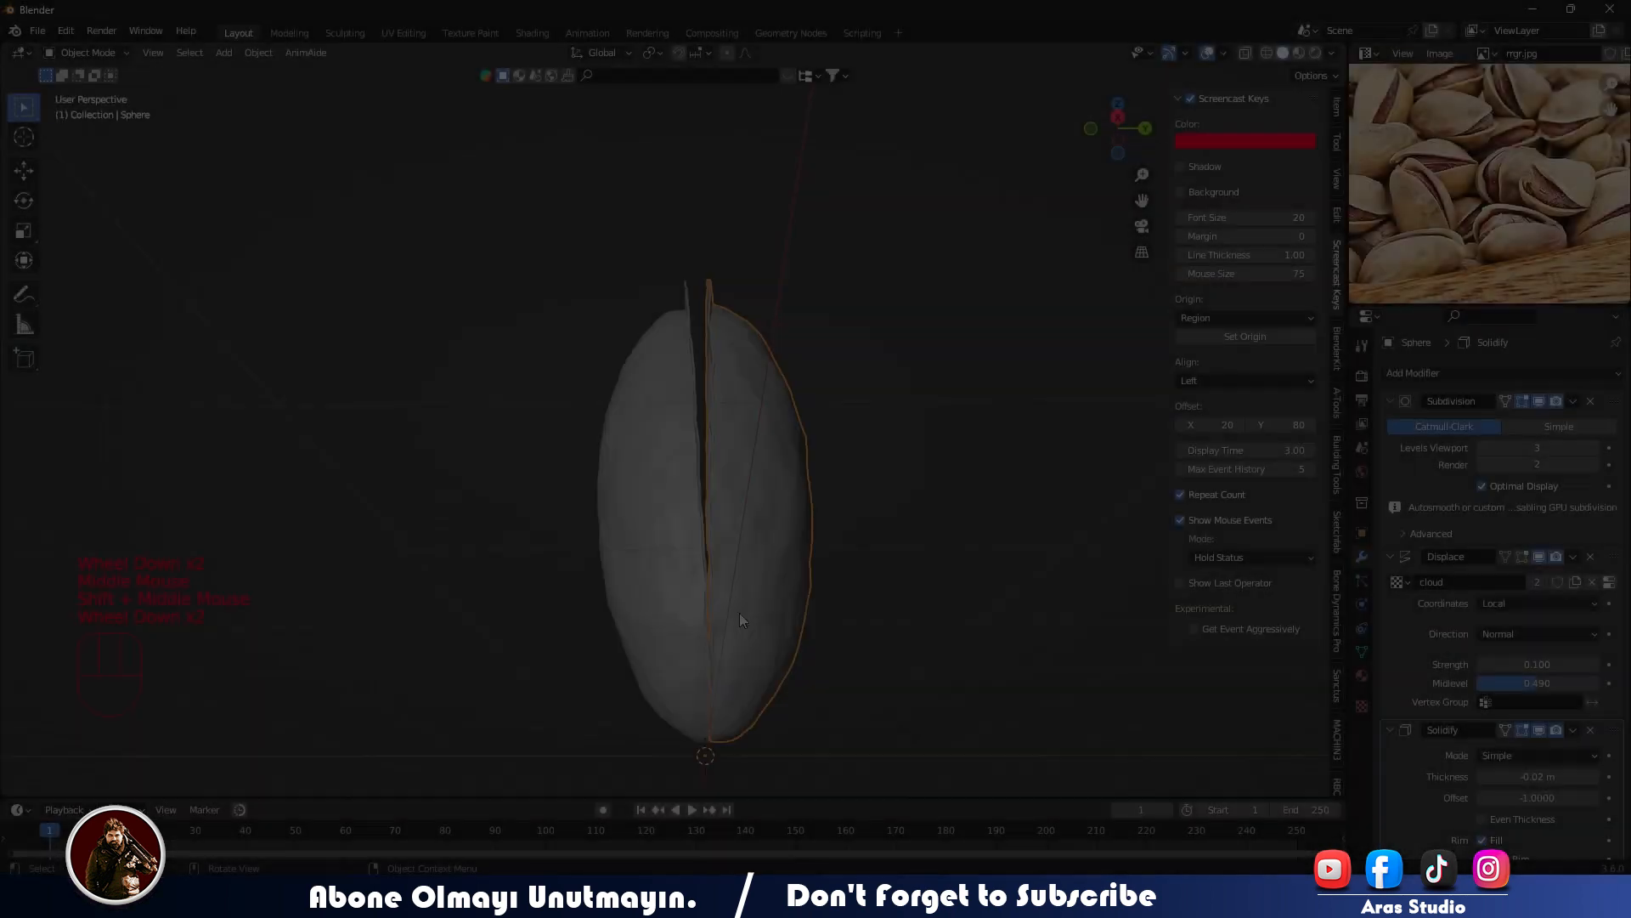
- Add a UV sphere for the kernel and raise it about 2.24 m along the Z axis
key("shift+a")
mouse_move(728, 516)
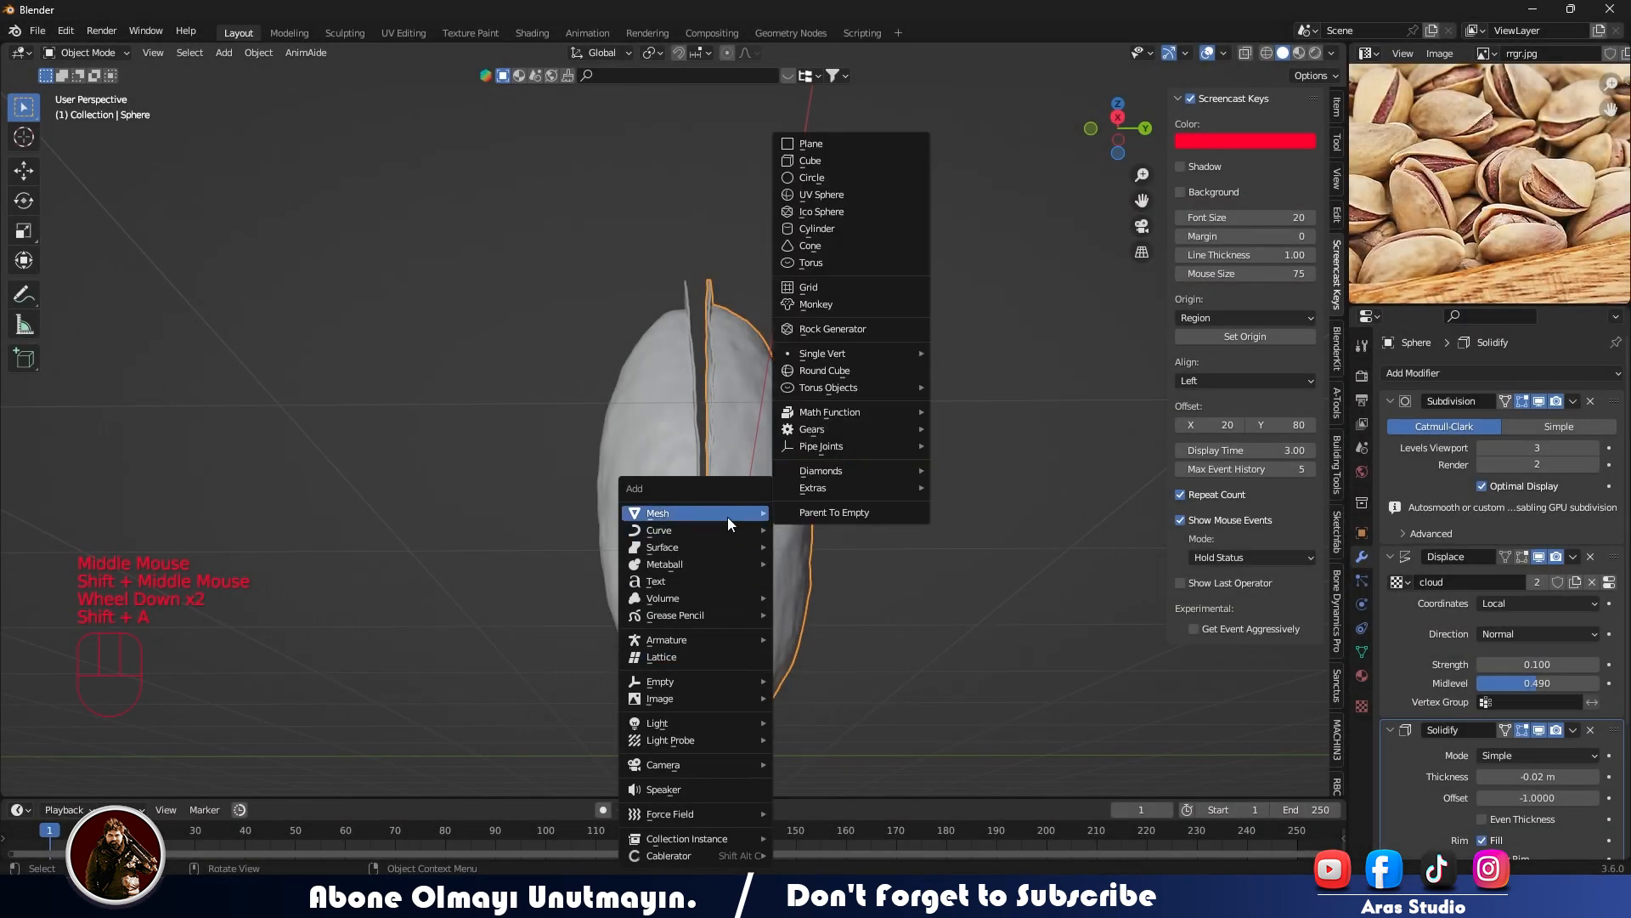
left_click(830, 196)
key("g")
key("z")
left_click(703, 422)
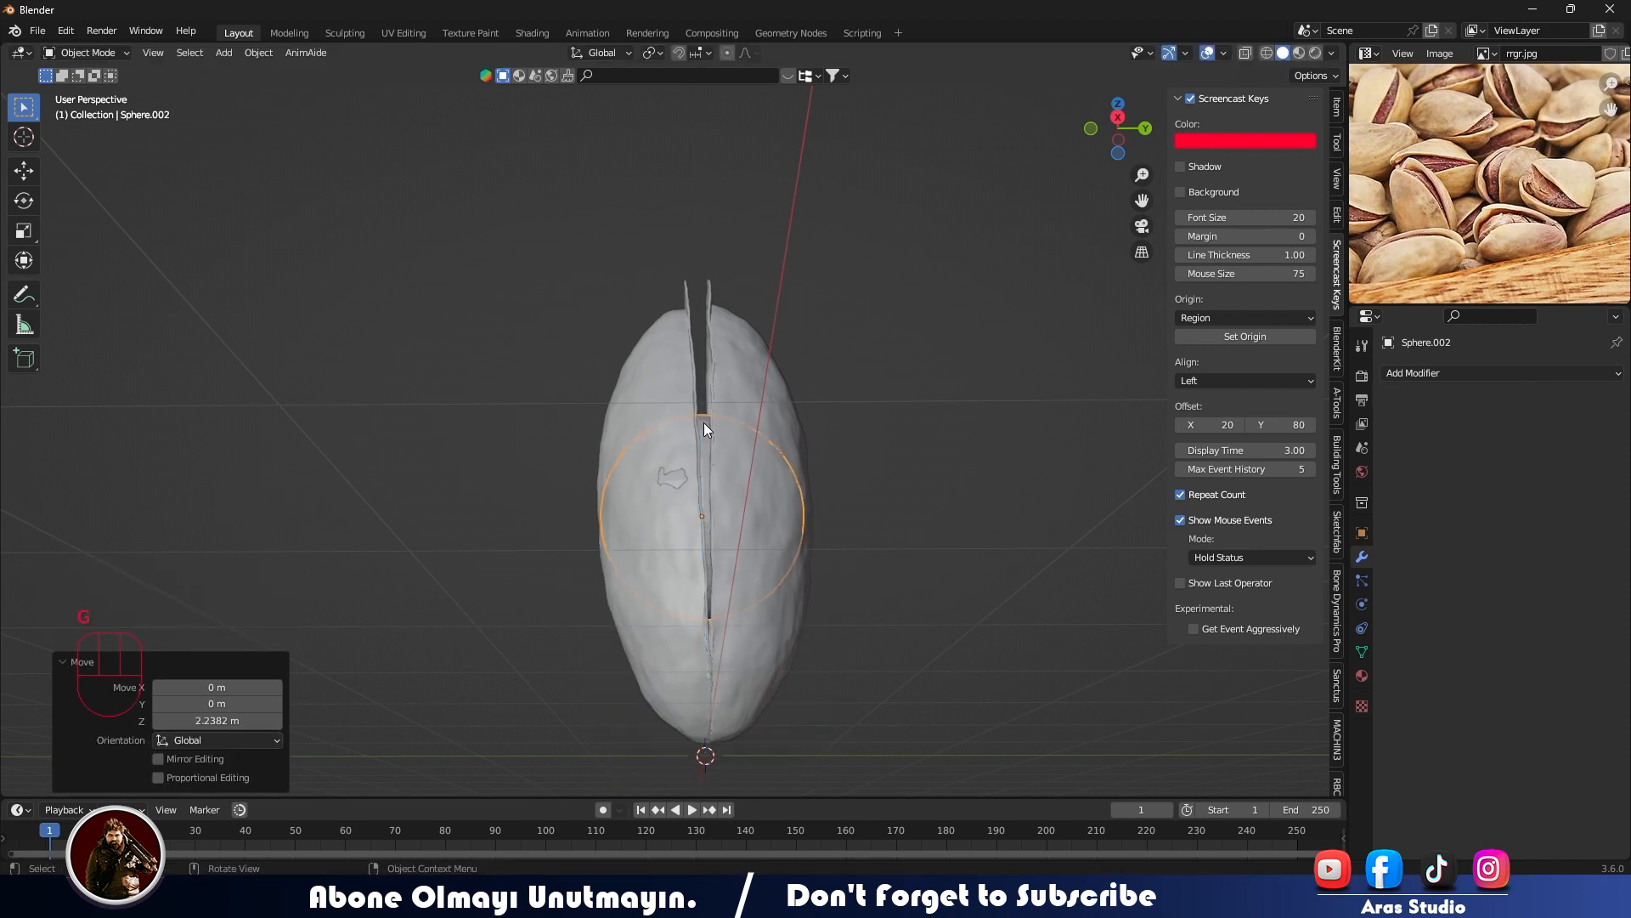
- In right view, scale the kernel sphere by about 2.29 along Z, 0.9 uniformly, and 1.06 along Z
key("KP_3")
key("s")
key("z")
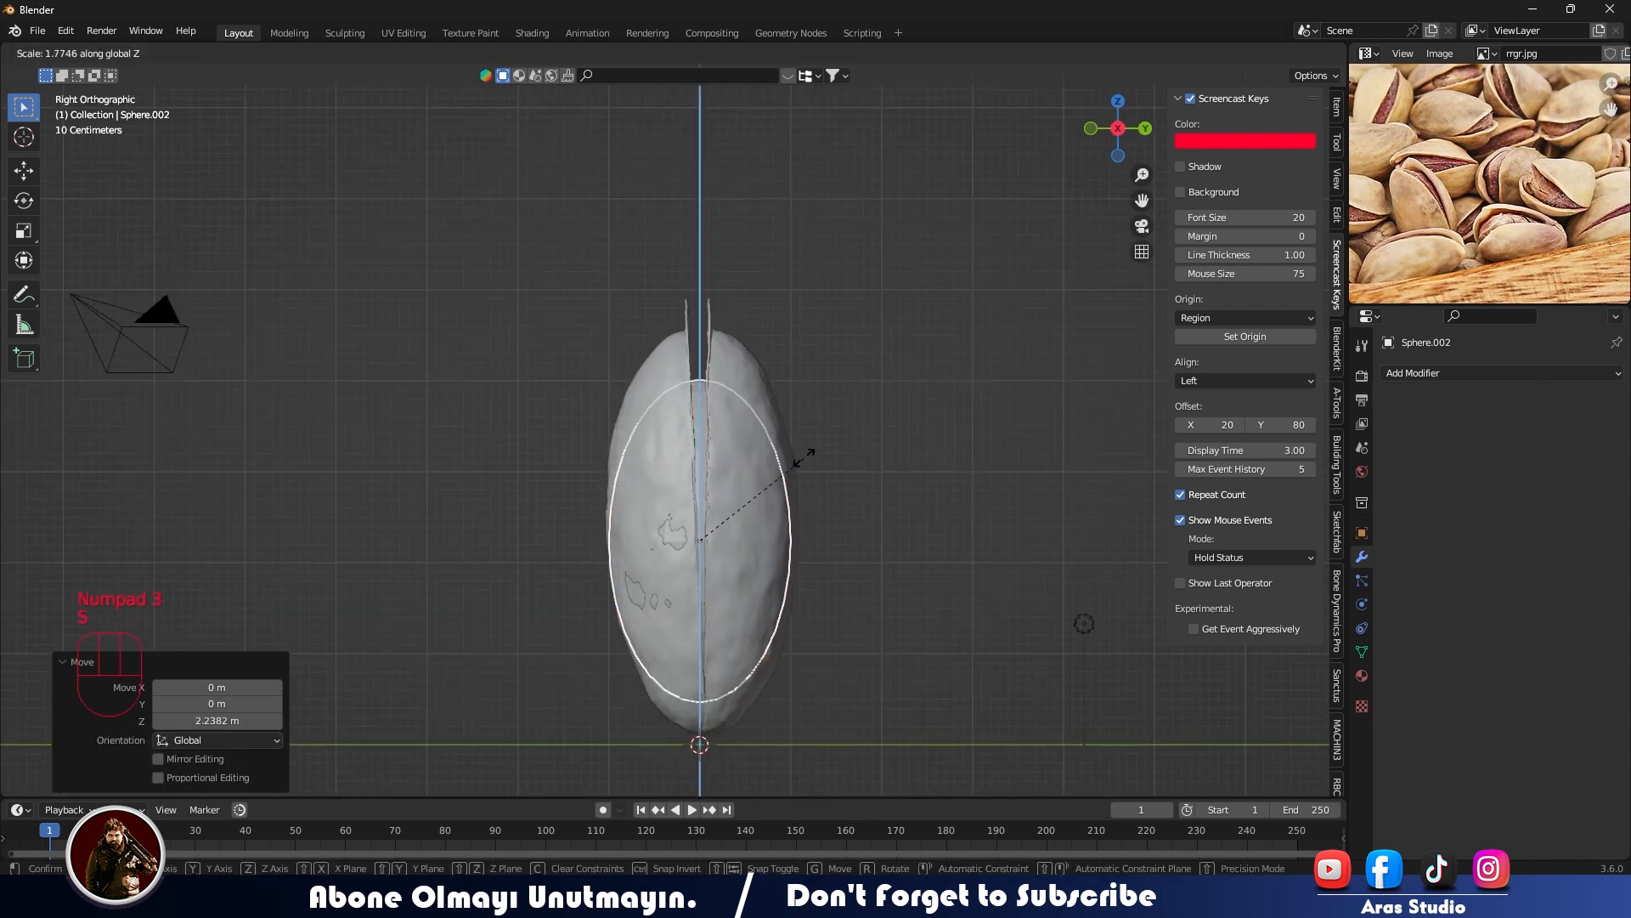
left_click(821, 425)
key("s")
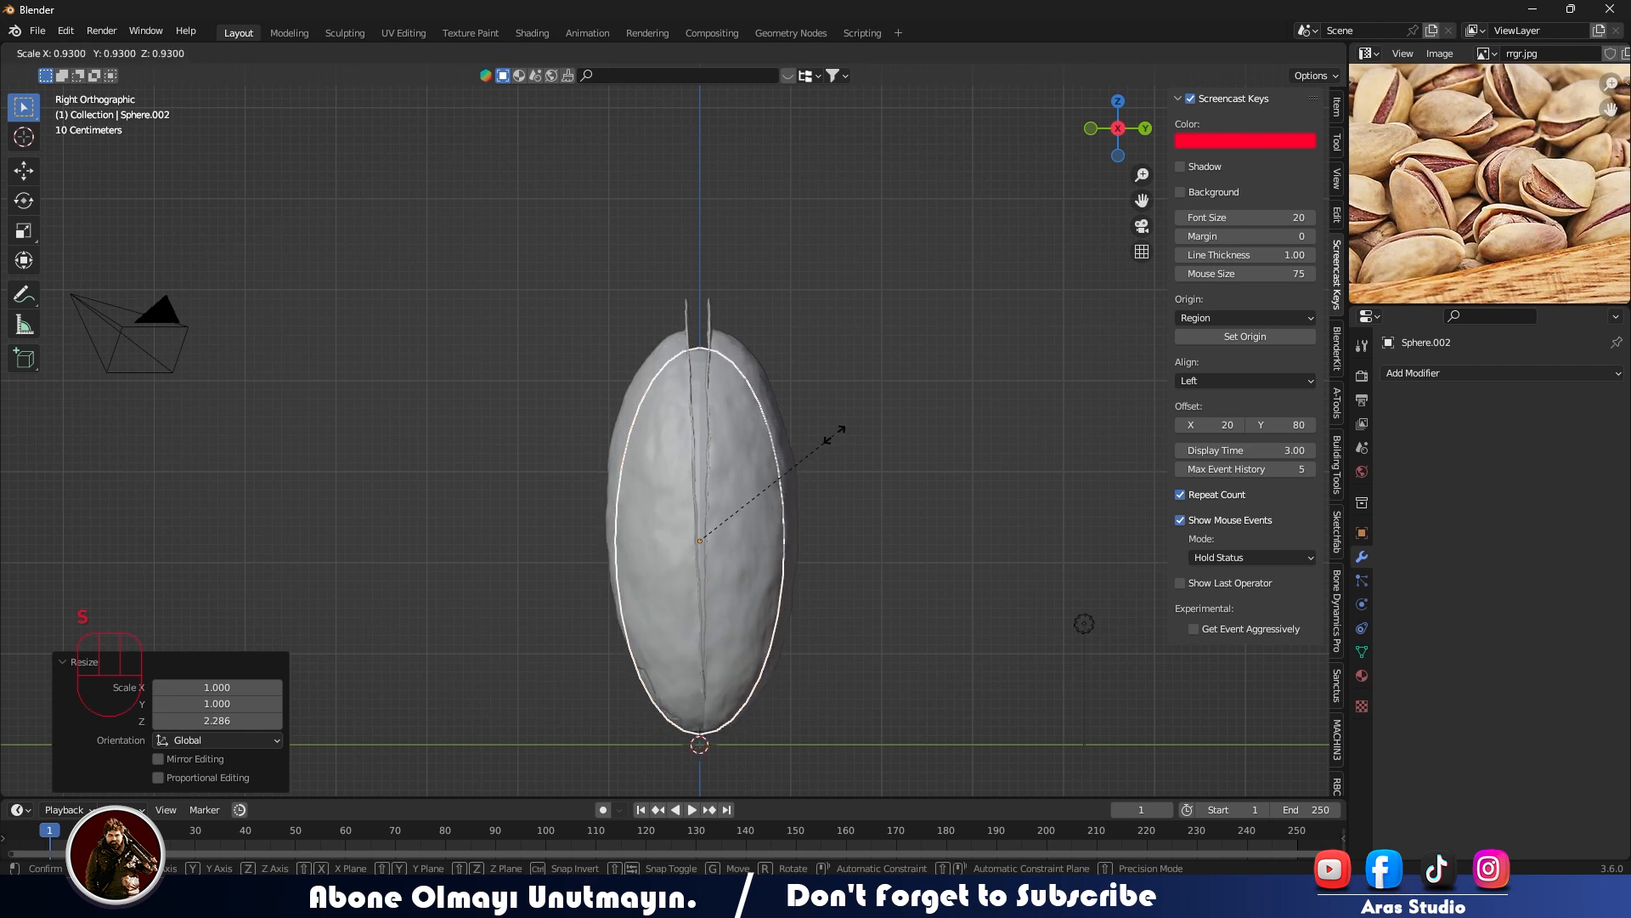
left_click(834, 430)
key("s")
key("z")
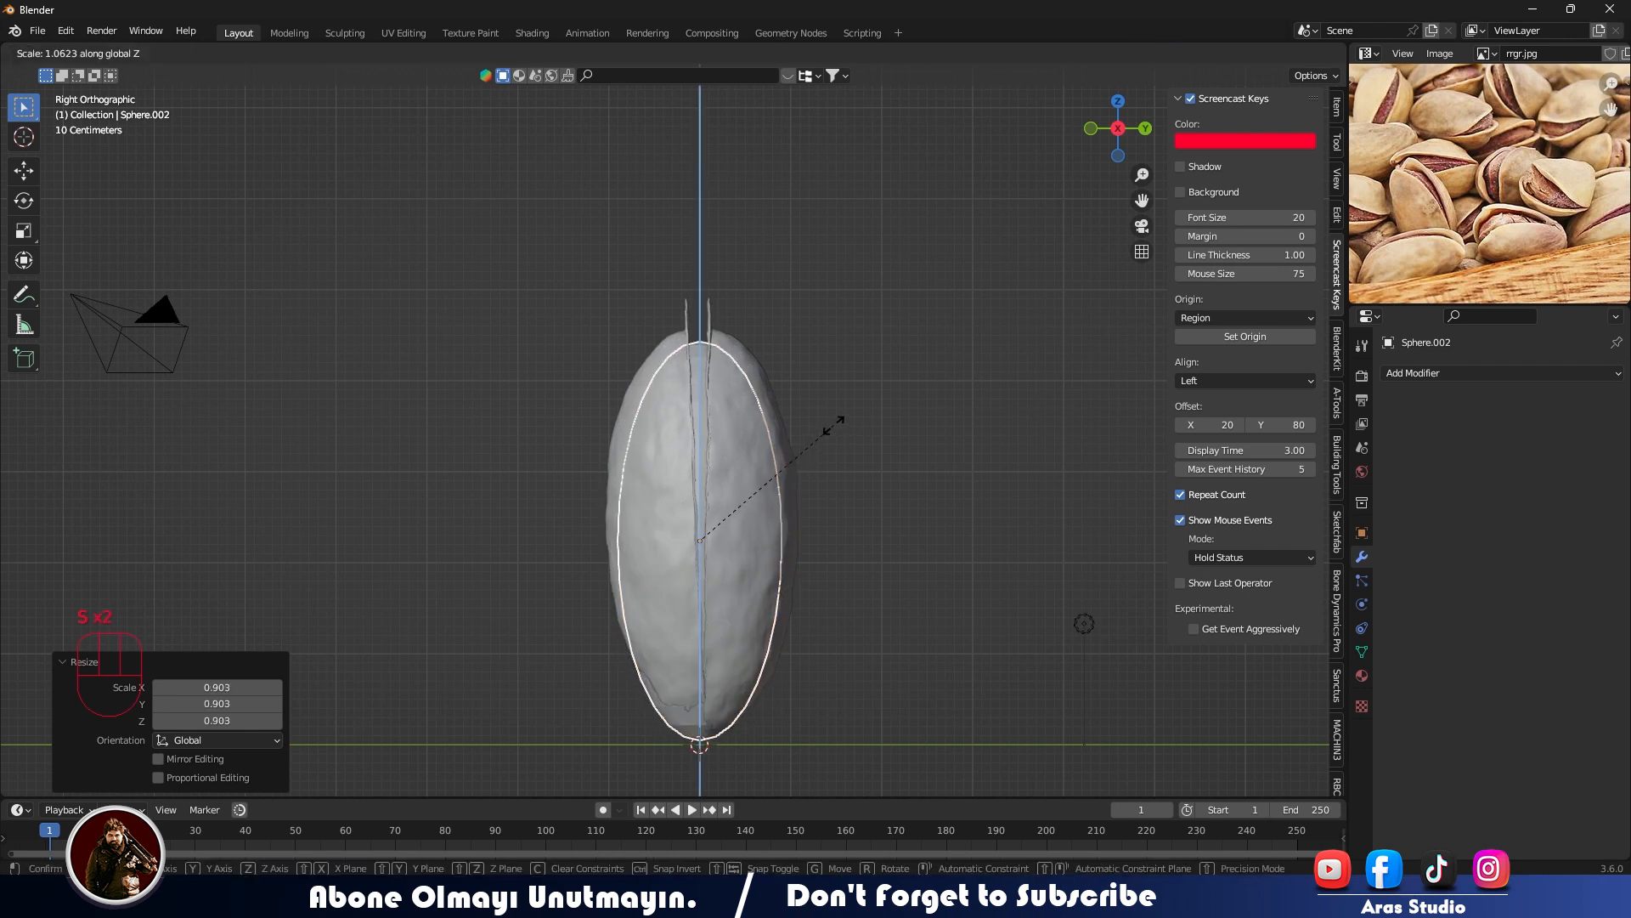
left_click(831, 429)
- Raise the kernel about 0.13 m along the Z axis inside the half-shells
key("g")
key("z")
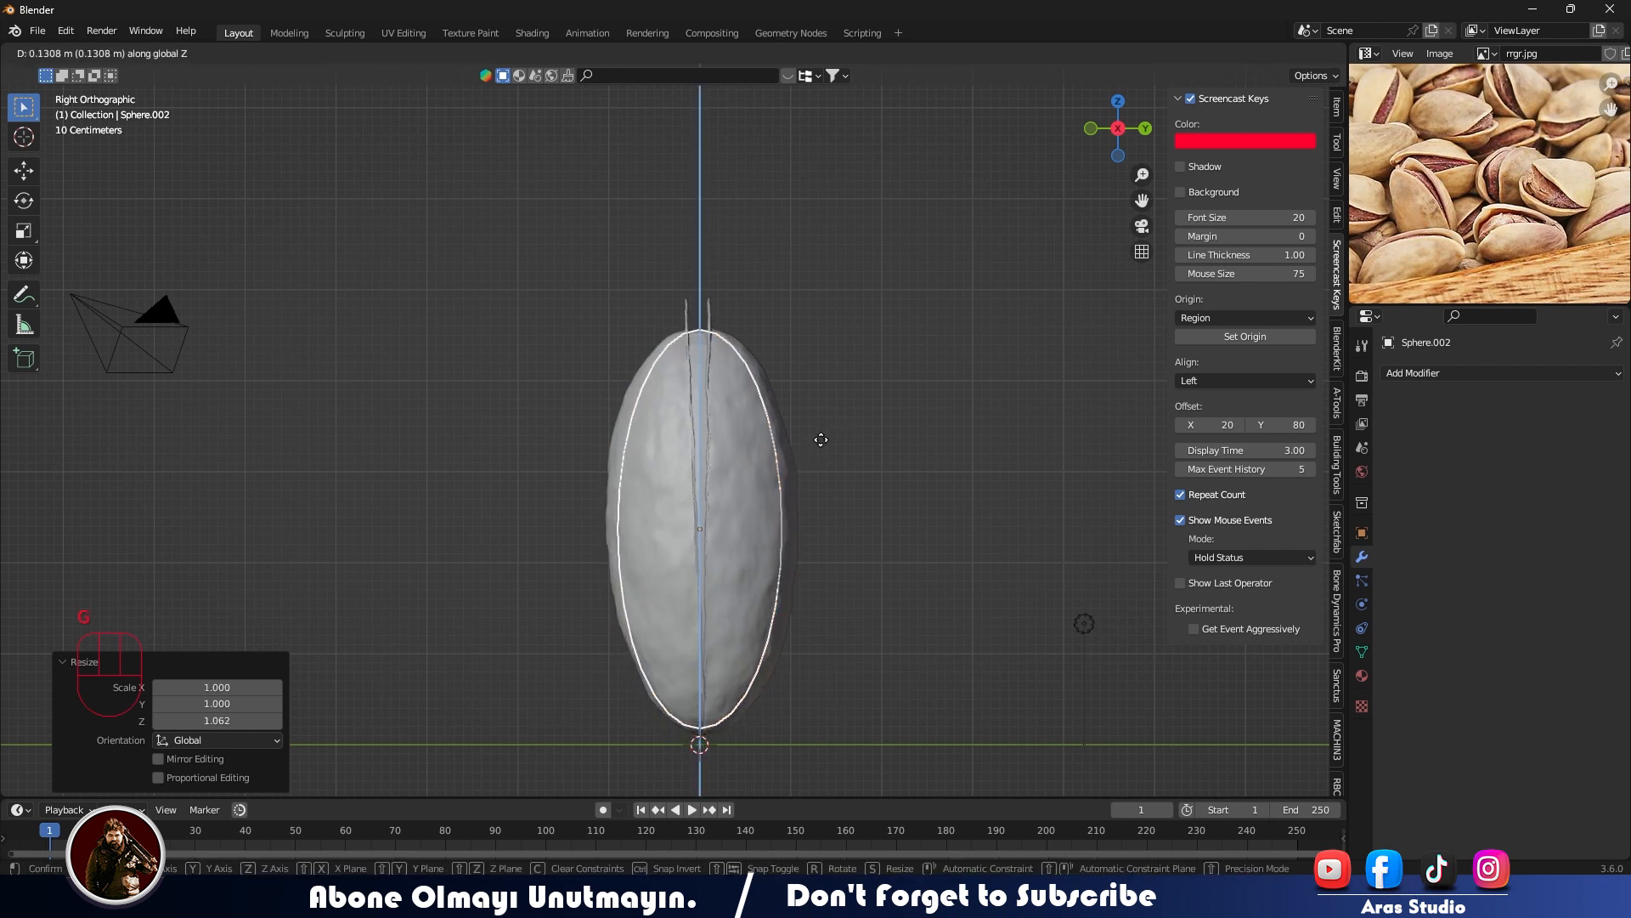
left_click(884, 459)
- In see-through front view, widen the kernel mesh by about 1.09 along X to fit the shell's outline
middle_click_drag(915, 499, 776, 508)
key("alt+z")
key("KP_1")
key("Tab")
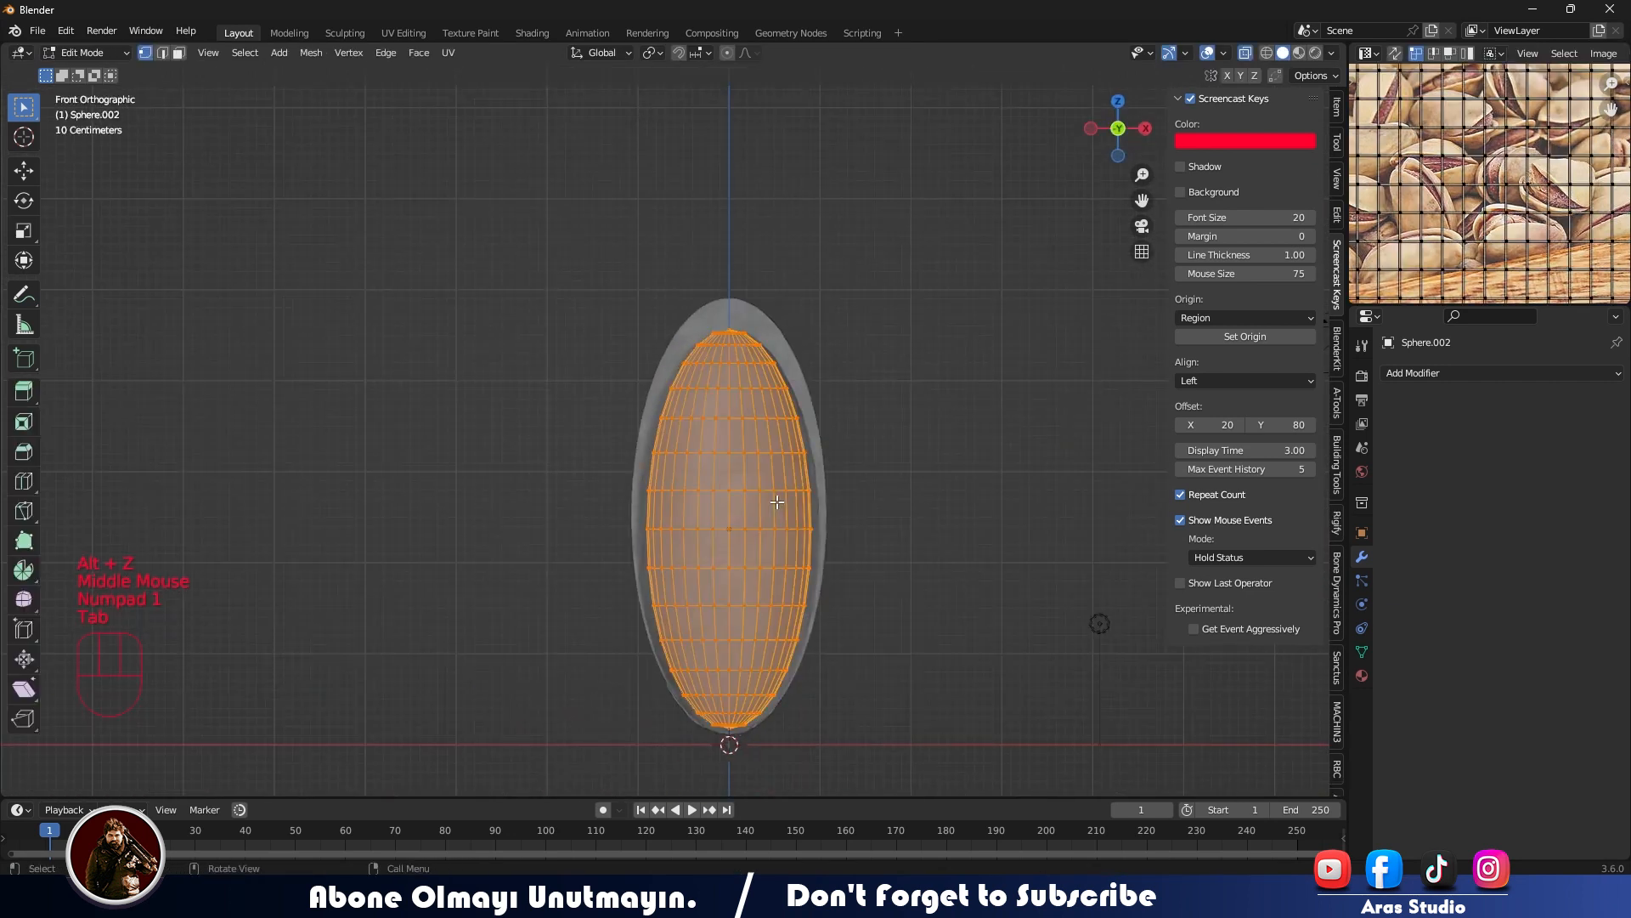
scroll(803, 507, "up", 1)
key("s")
key("x")
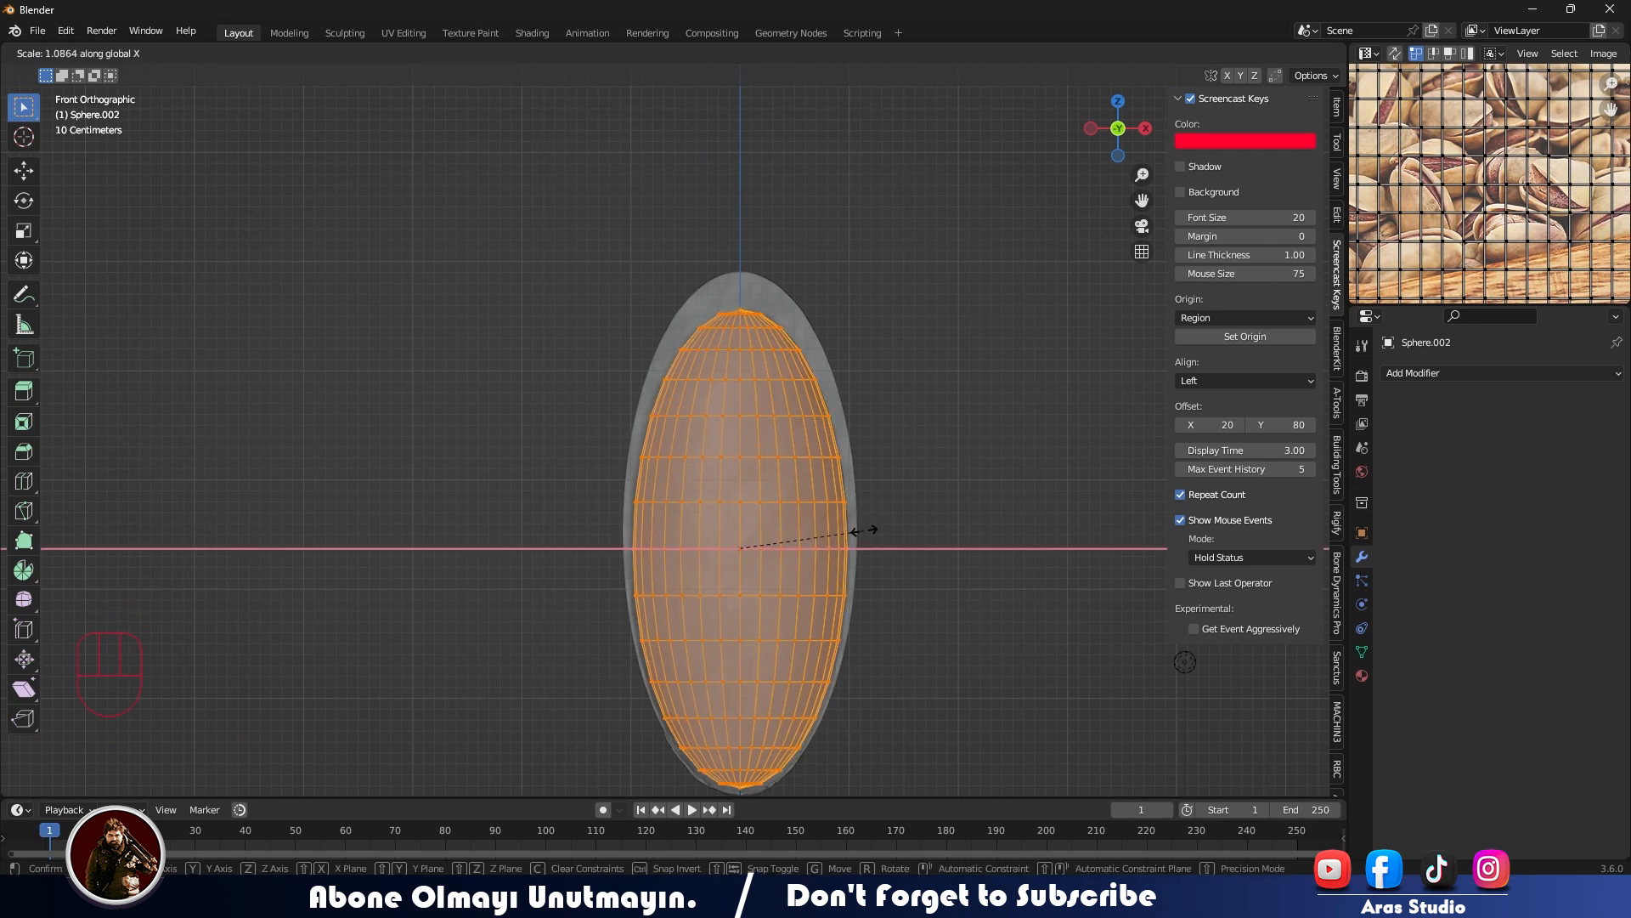
left_click(853, 531)
- Turn off X-ray, return to Object Mode and select the kernel between the half-shells
middle_click_drag(862, 535, 692, 550)
key("alt+z")
key("alt+x")
left_click(450, 422)
key("Tab")
right_click(691, 454)
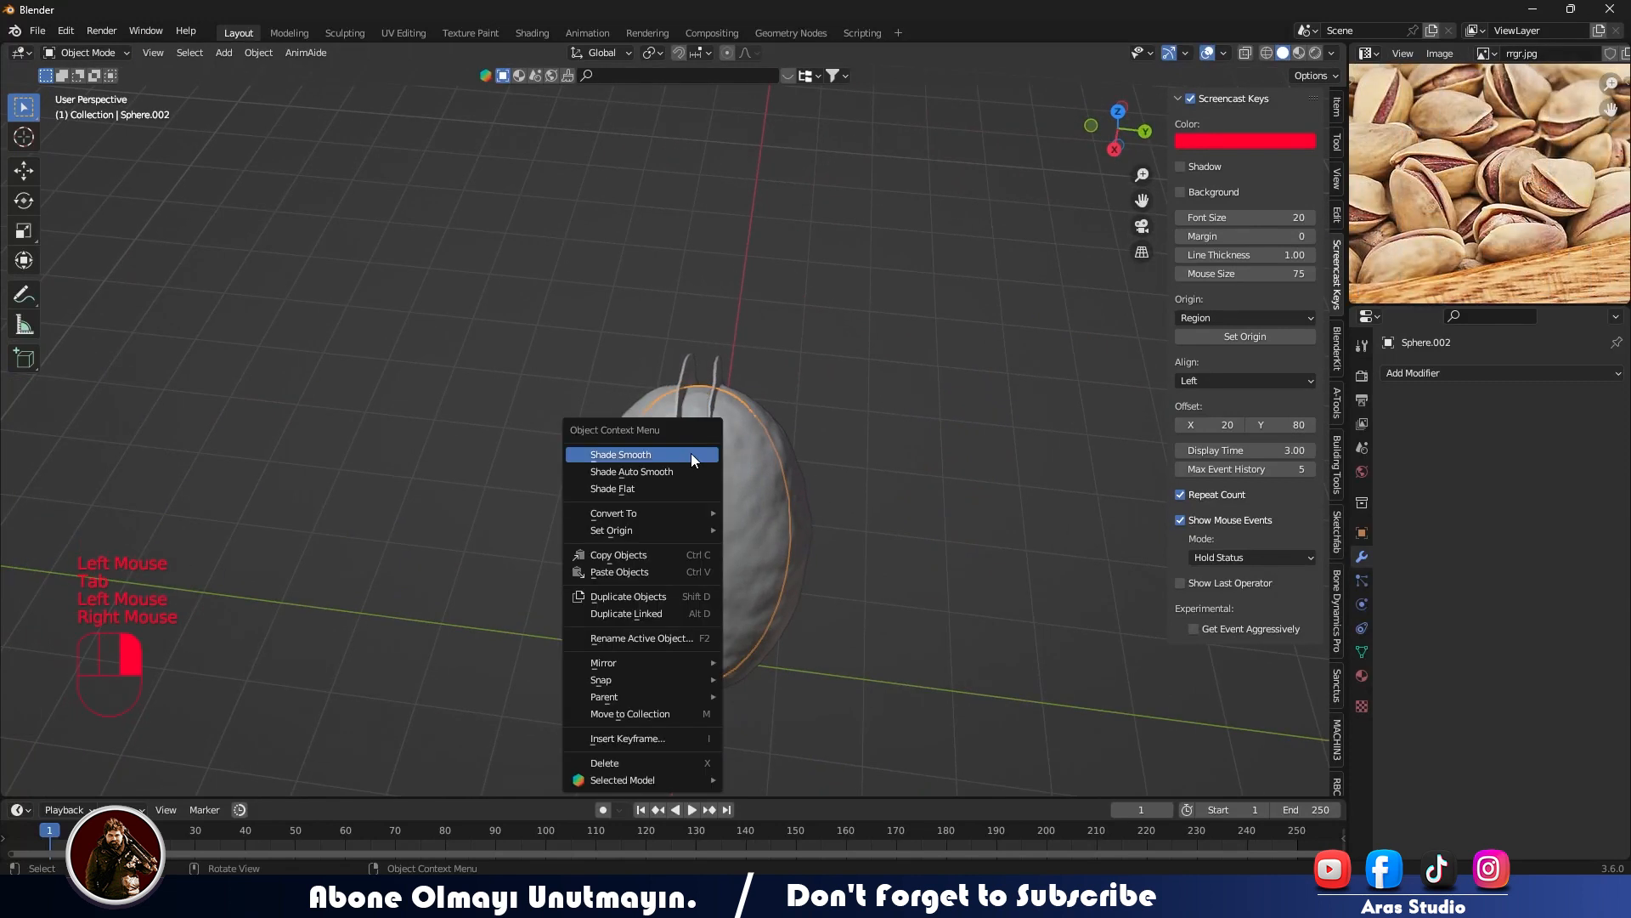
scroll(724, 484, "up", 2)
middle_click_drag(725, 484, 926, 306, "shift")
left_click(1002, 321)
left_click(564, 399)
- Add a Displace modifier to the kernel with strength -0.1 and midlevel 0.378
left_click(1407, 373)
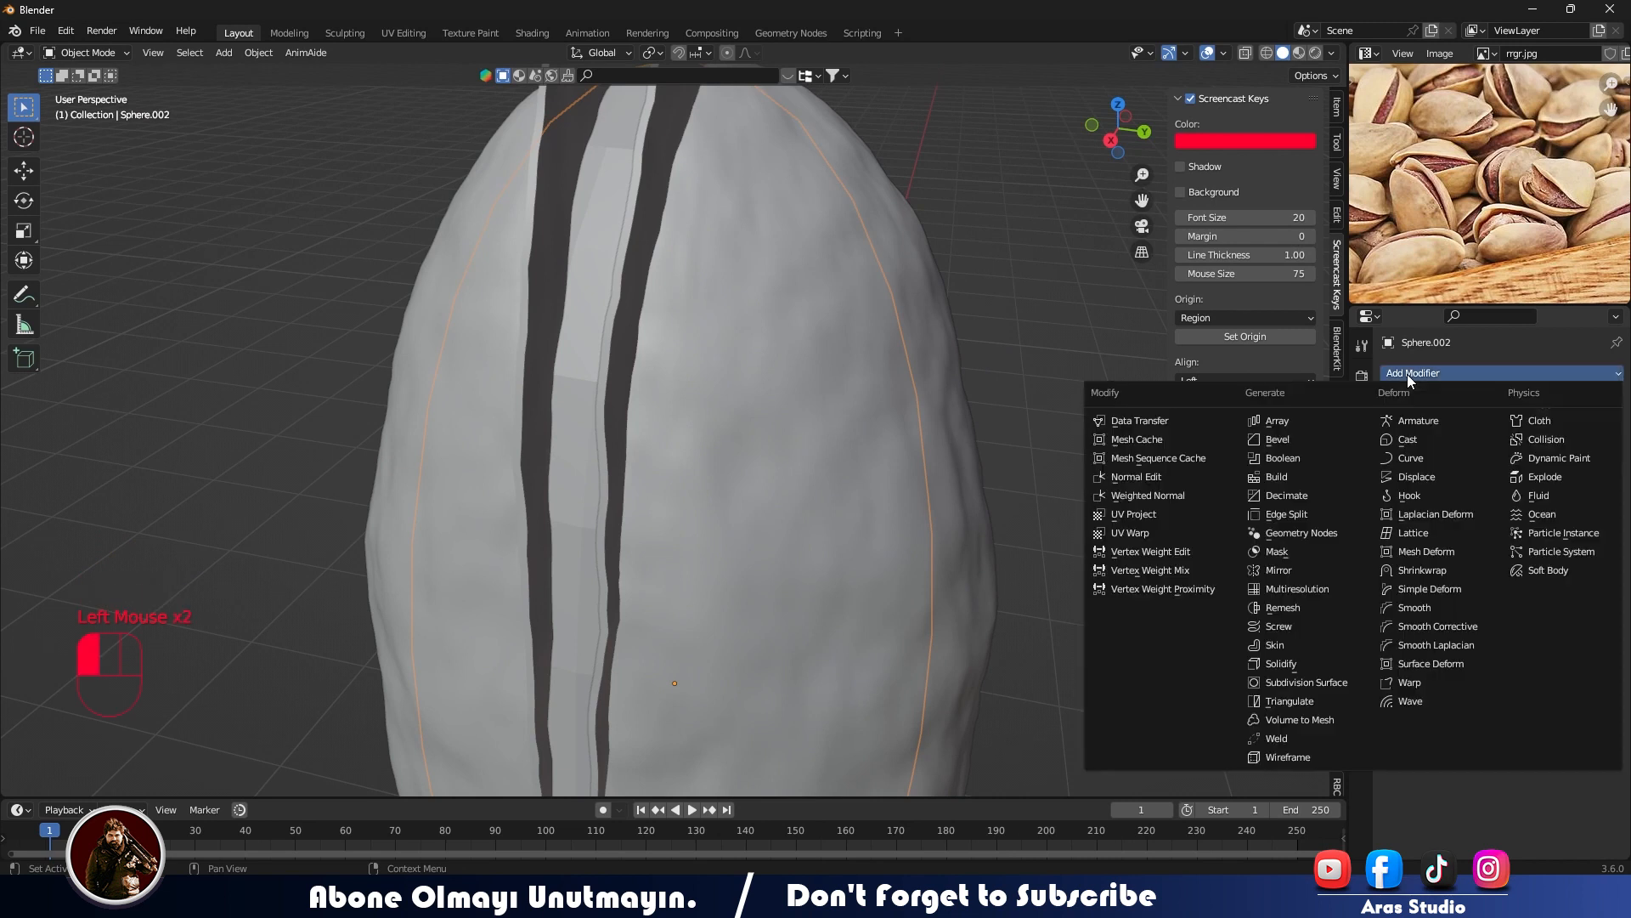
left_click(1410, 477)
scroll(773, 518, "down", 2)
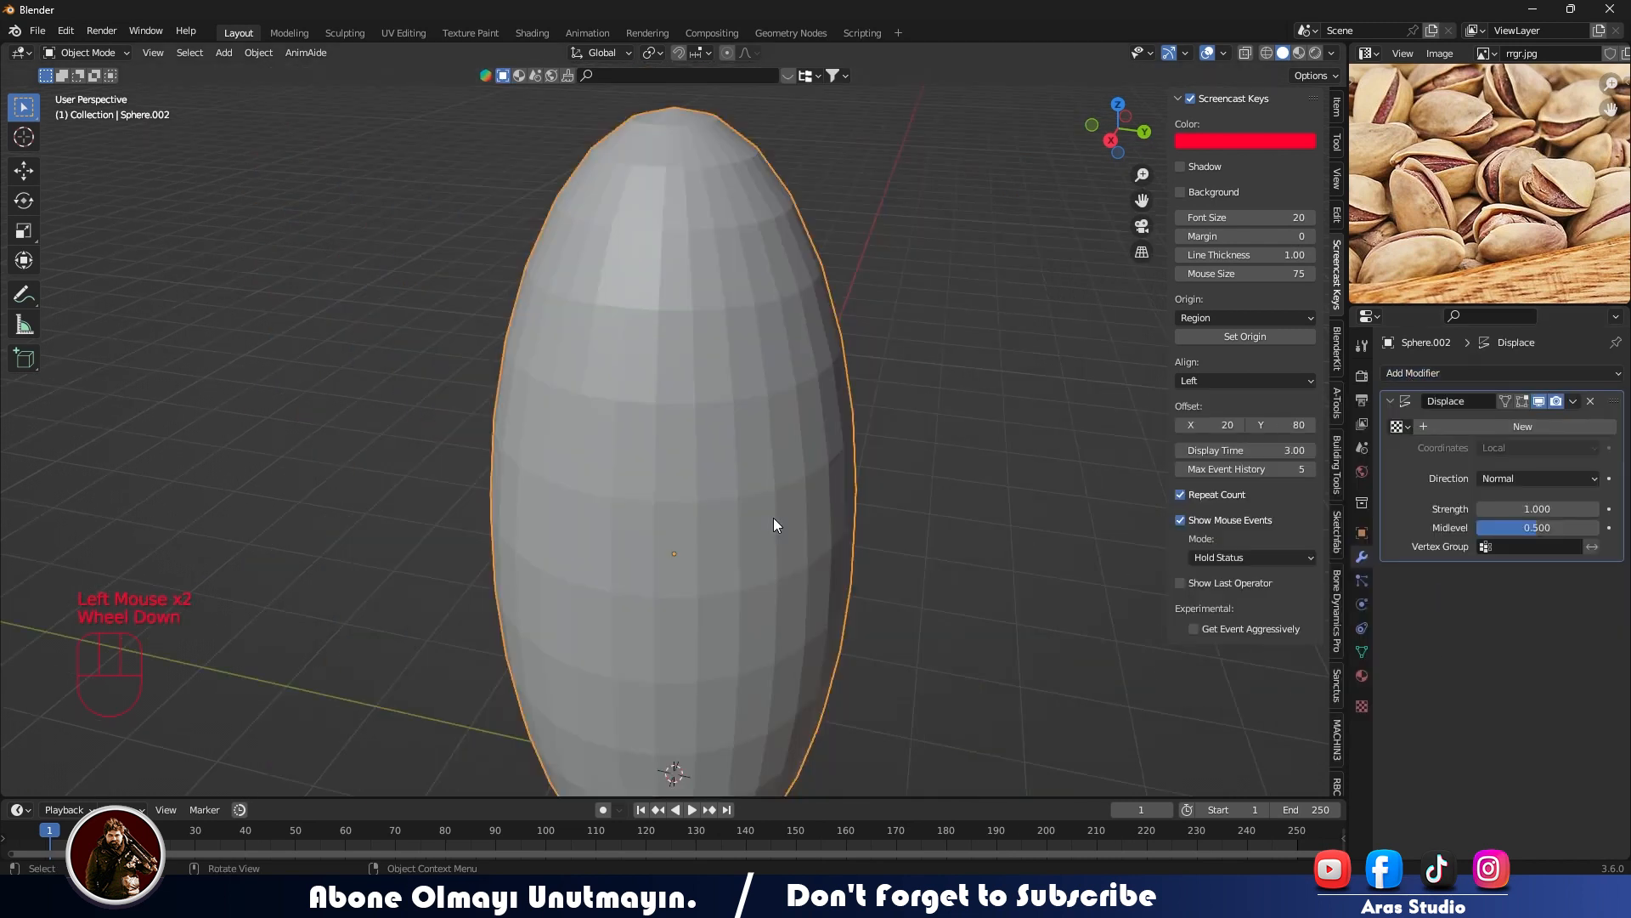
mouse_move(1538, 527)
left_mouse_down()
mouse_move(1461, 508)
mouse_move(1570, 509)
mouse_move(1537, 508)
left_mouse_up()
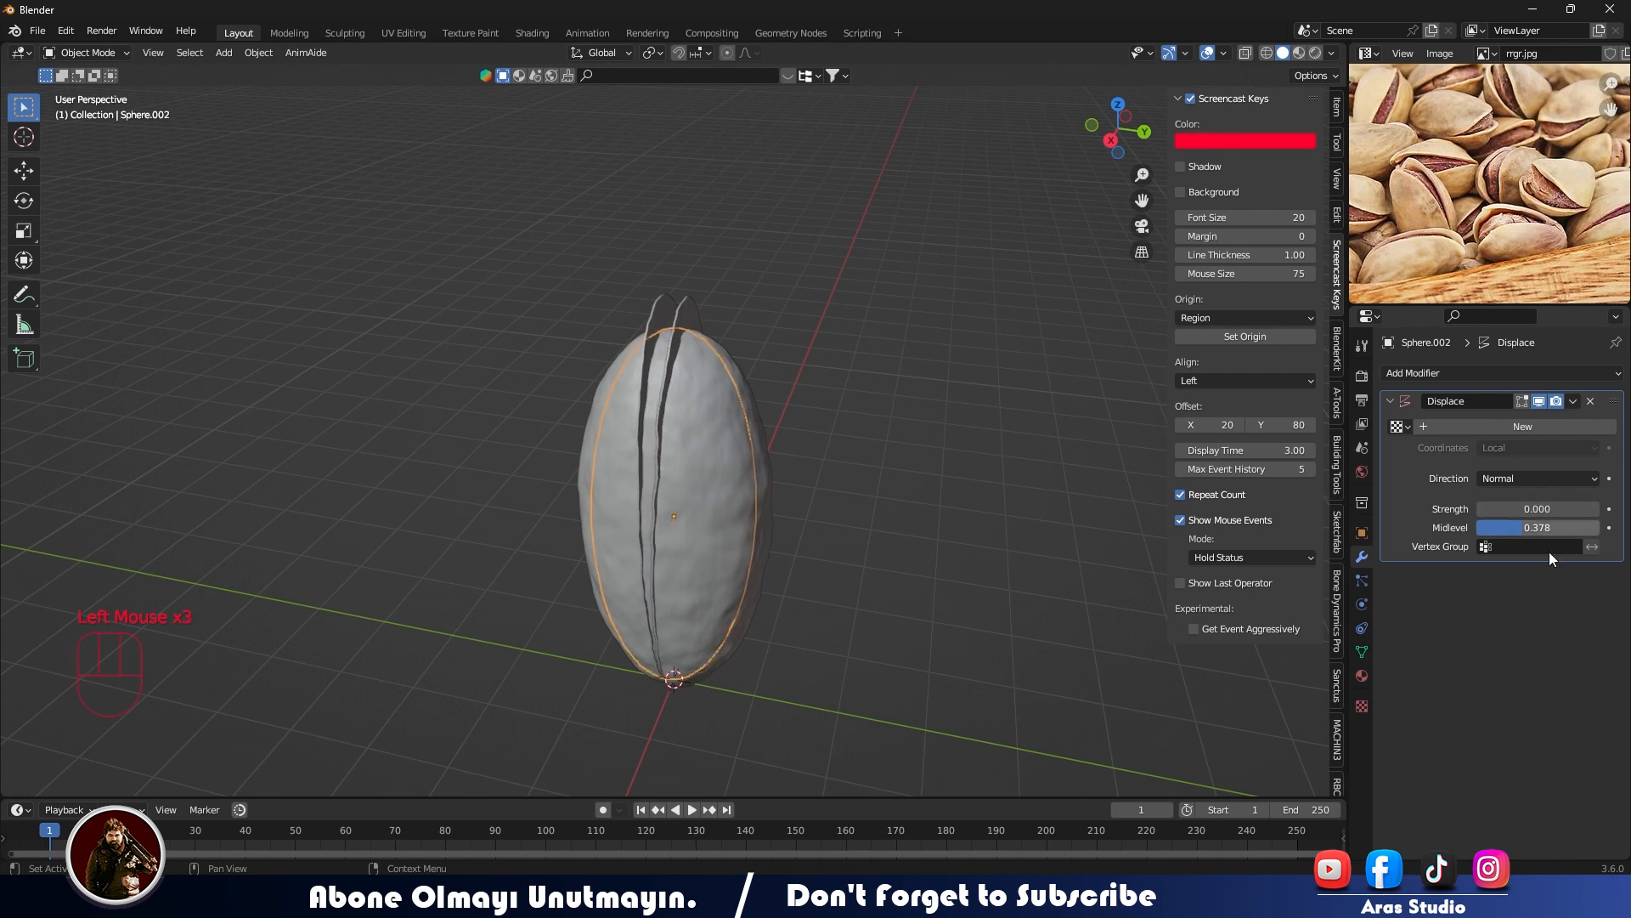
left_click(1596, 508)
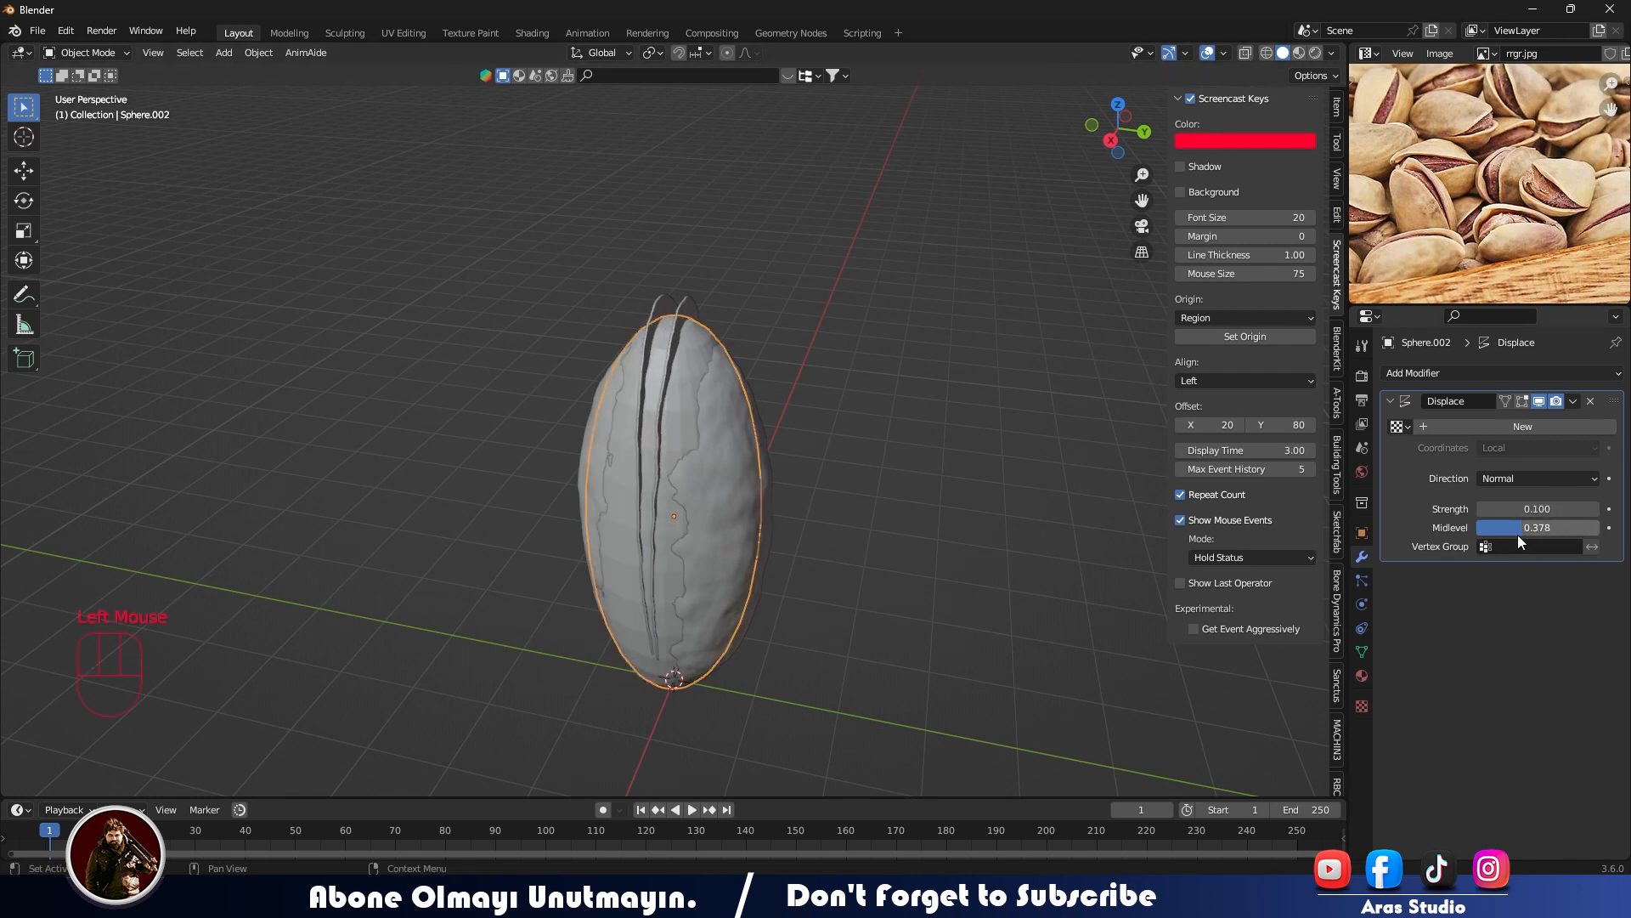
left_click(1480, 509)
left_click(1481, 509)
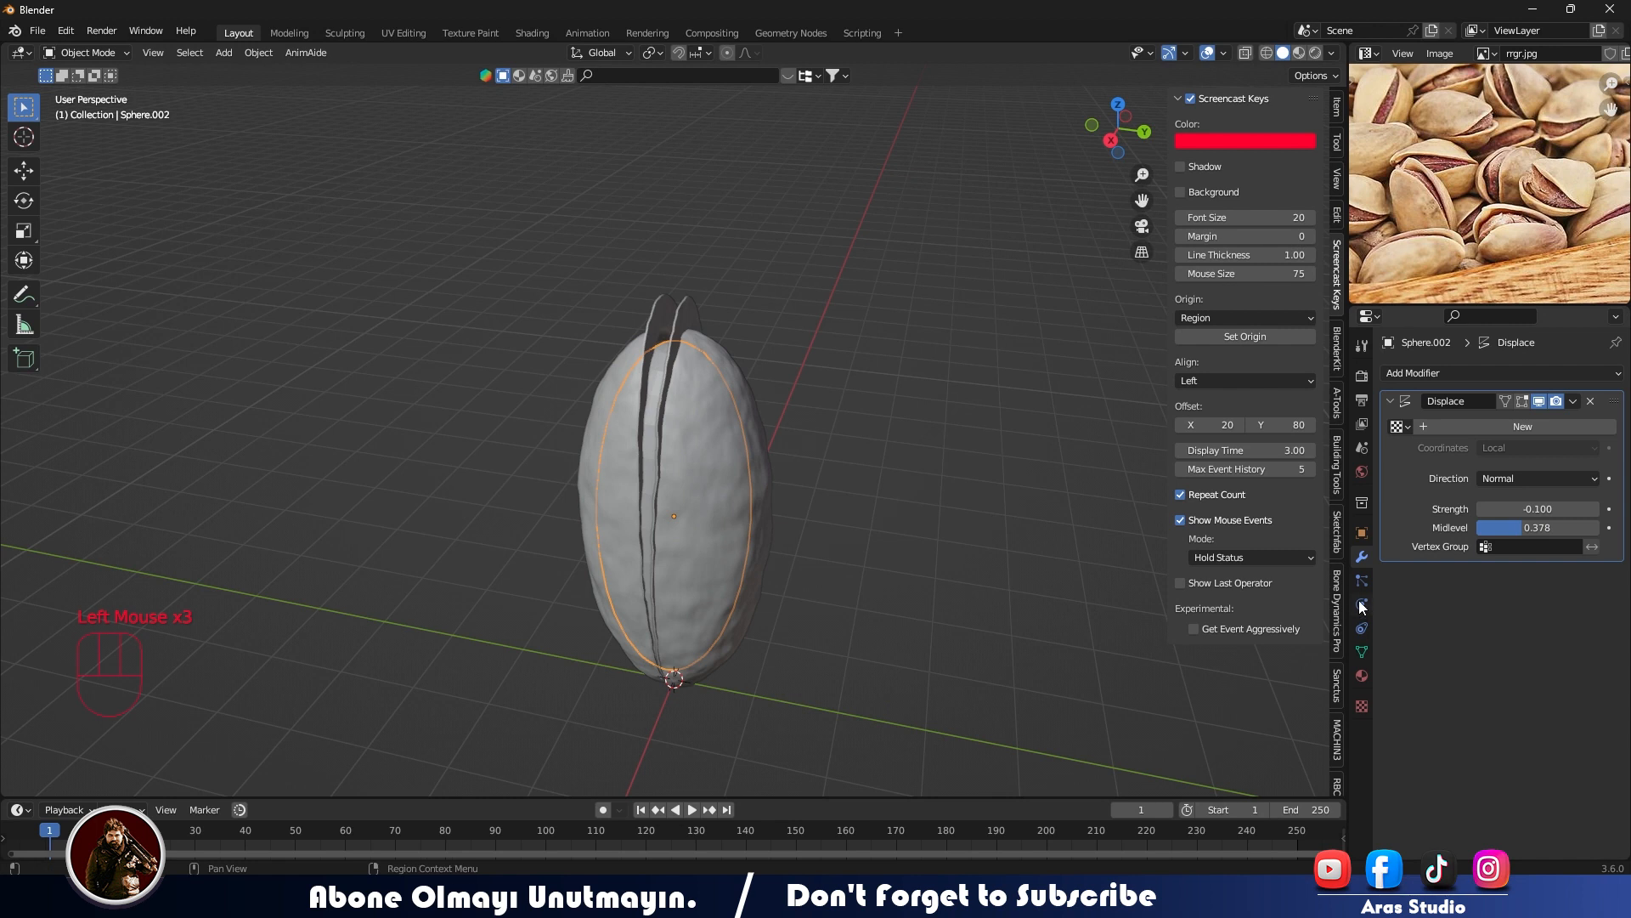
- Create a new texture for the kernel's Displace modifier and set its type to Clouds
left_click(1361, 706)
left_click(1462, 399)
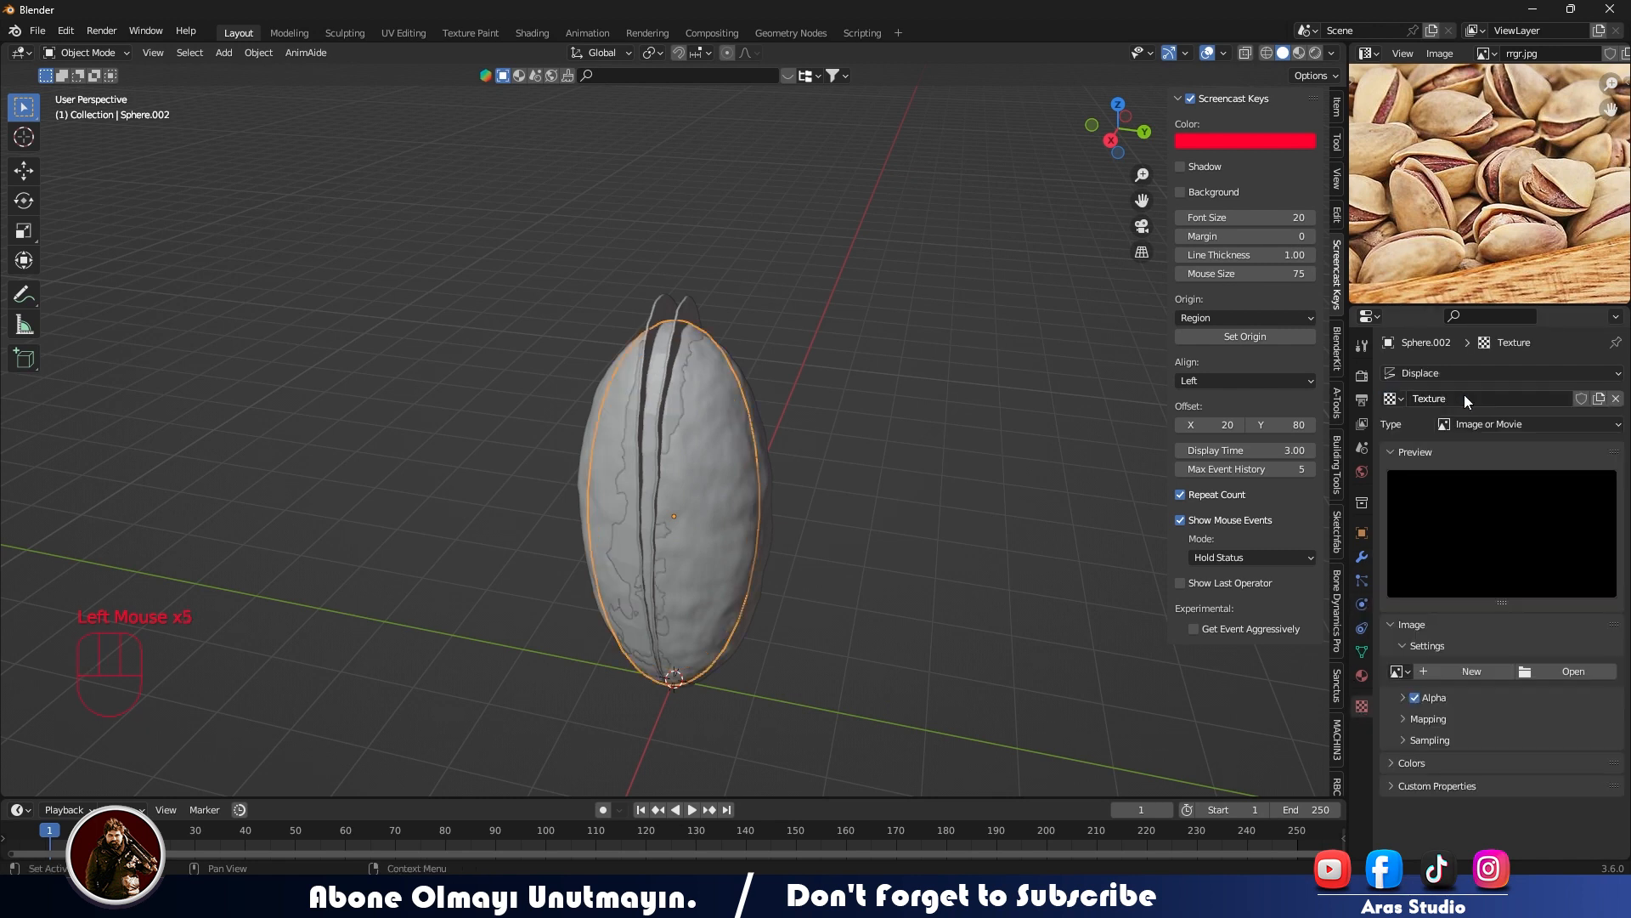
left_click_drag(1495, 430, 1474, 486)
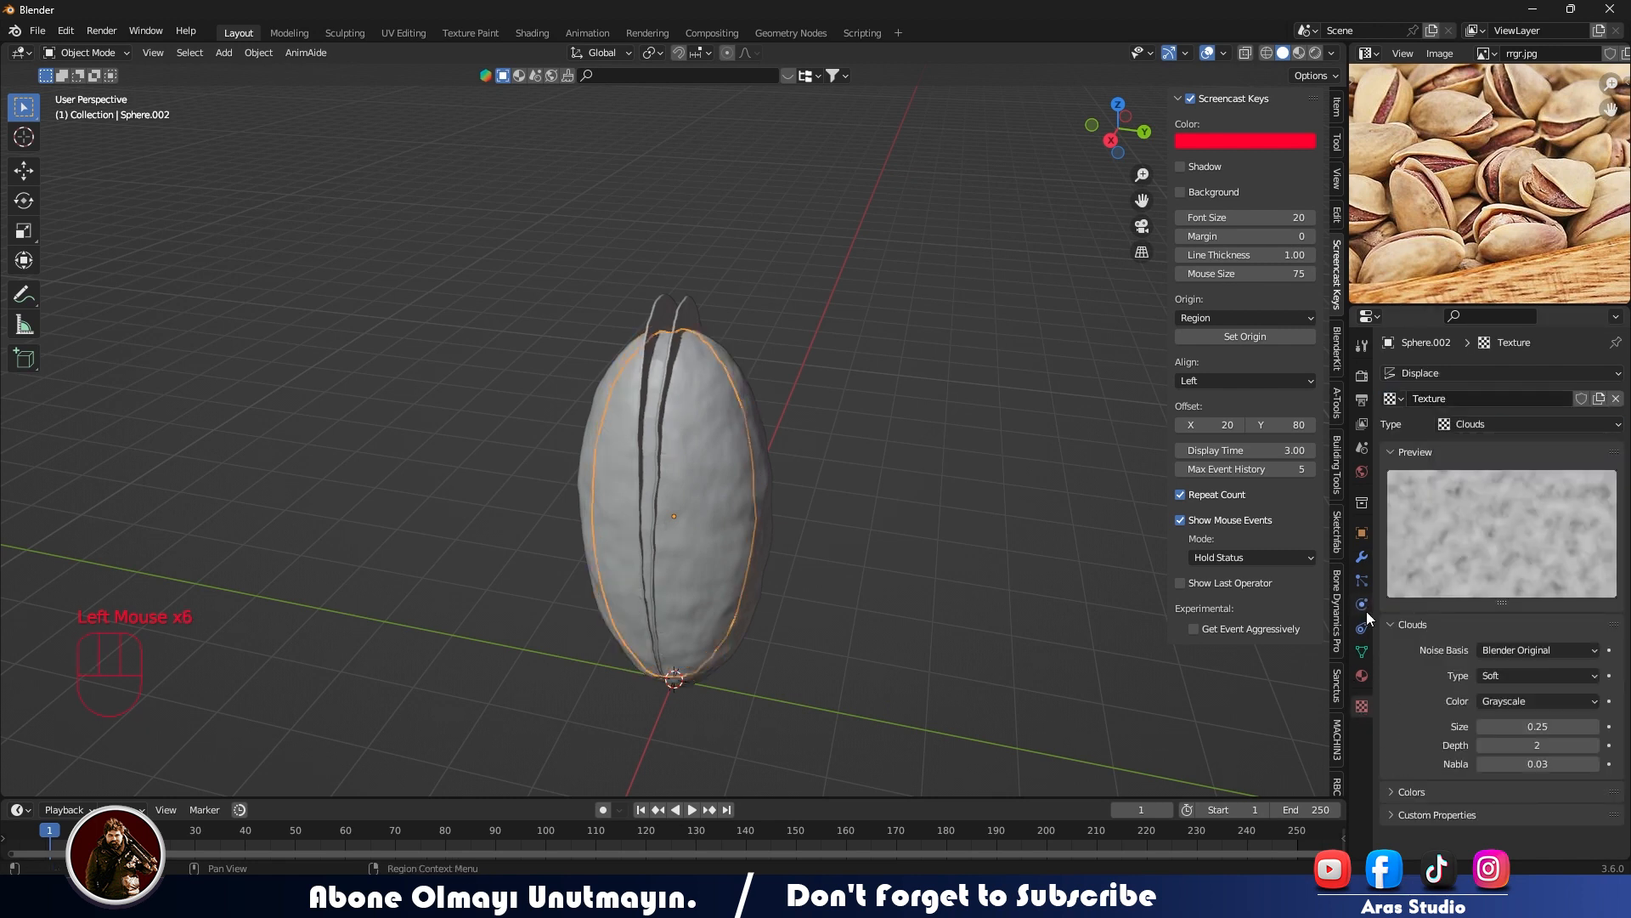
left_click(1362, 557)
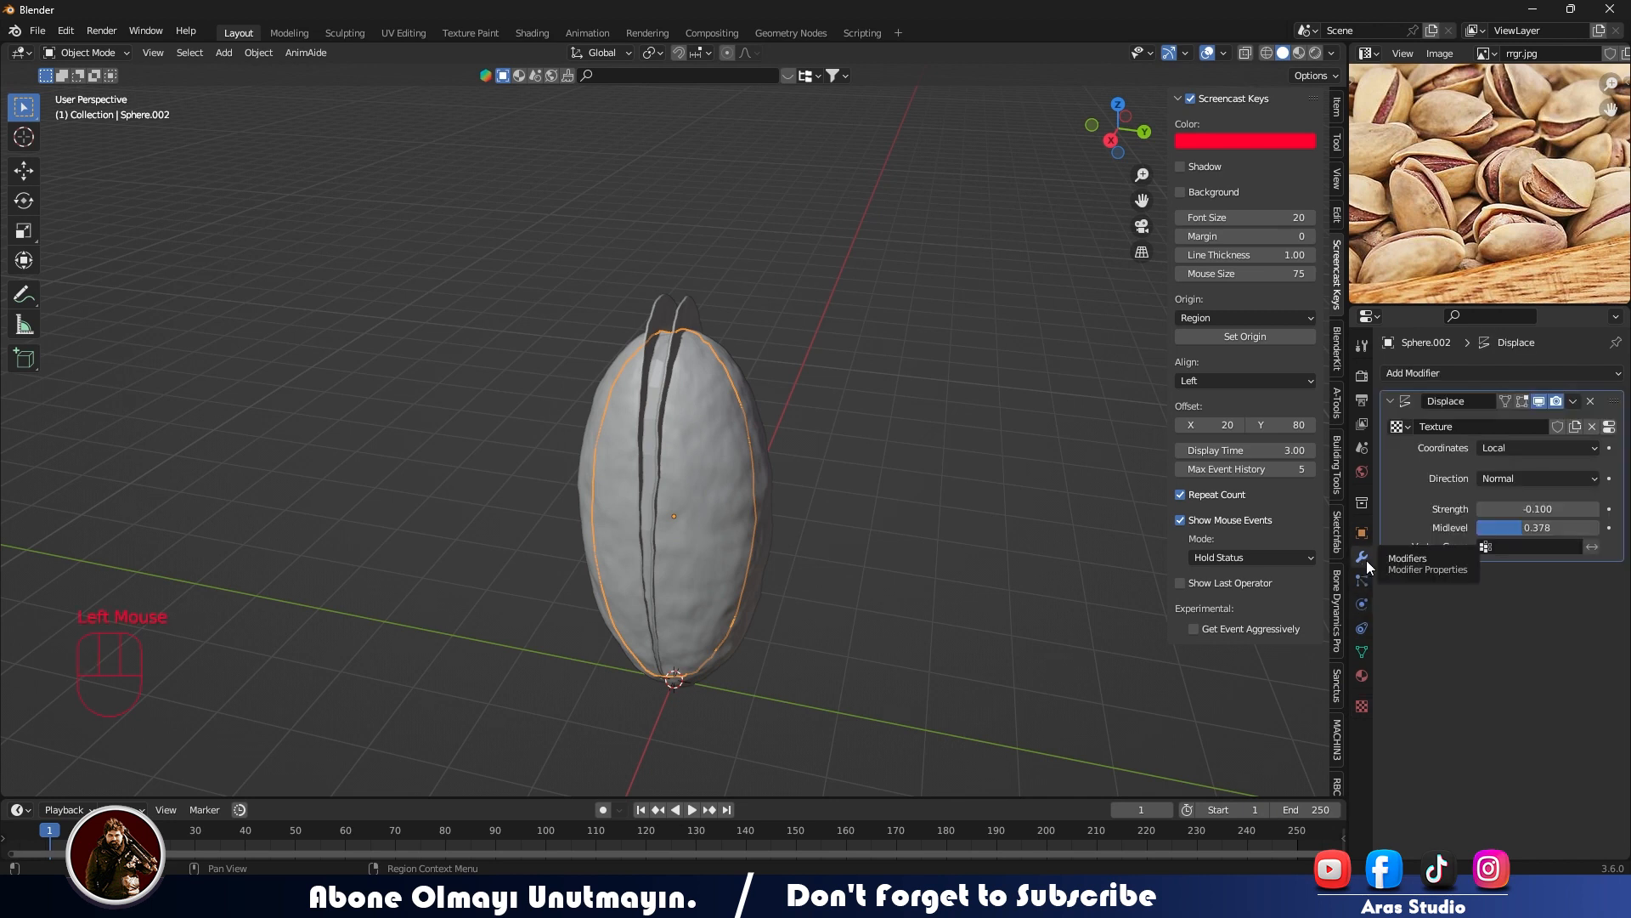
left_click(1401, 427)
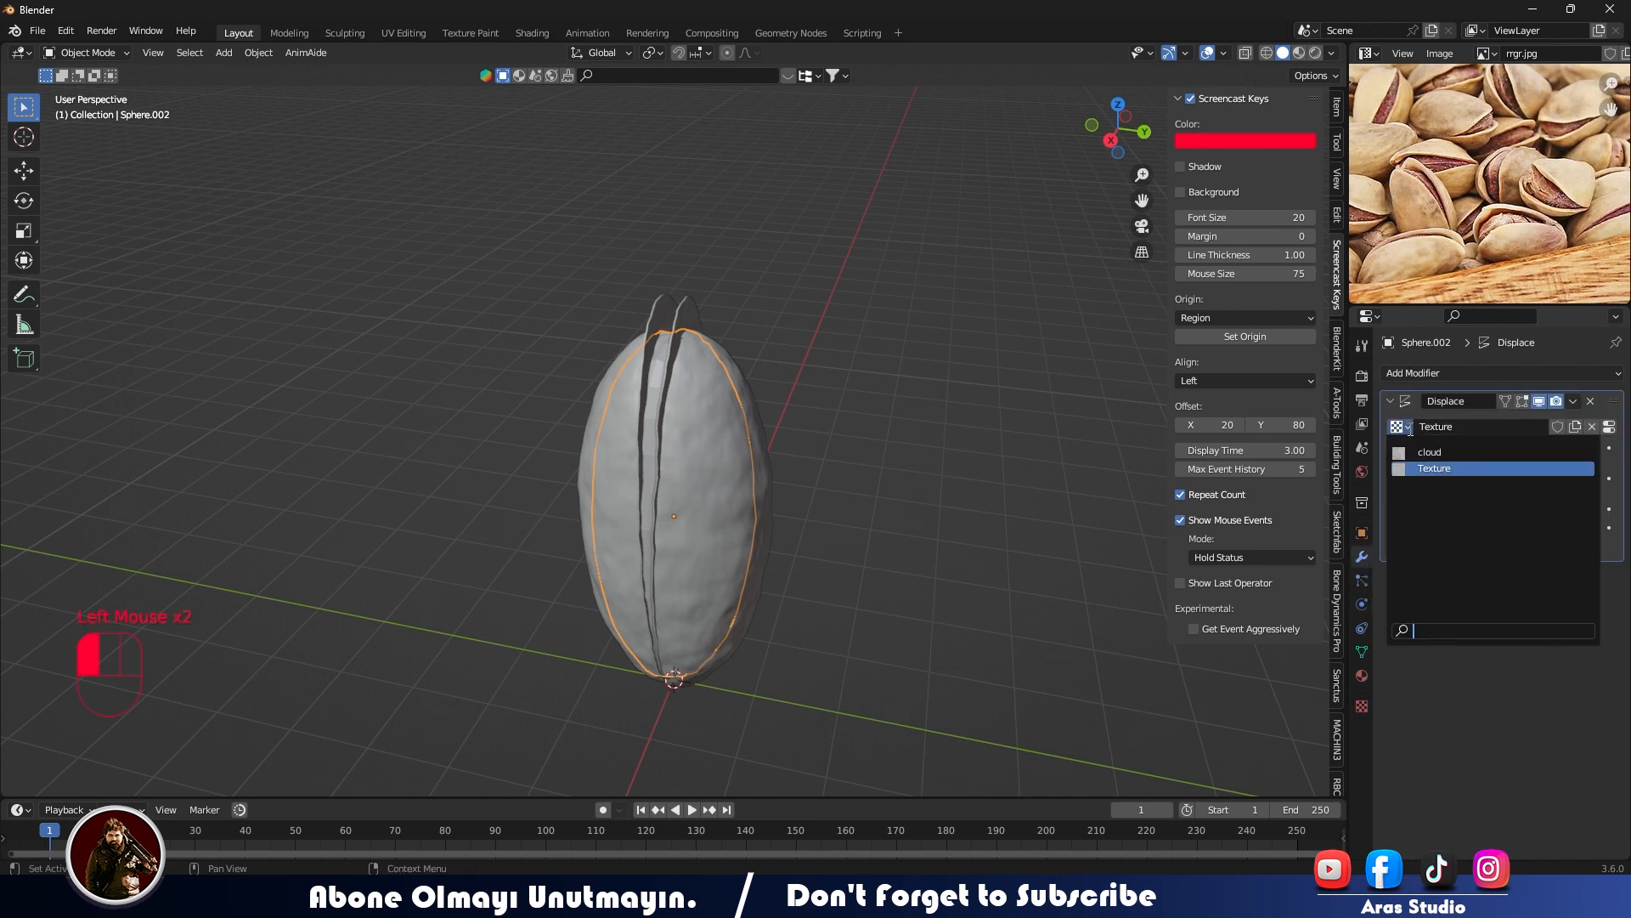
scroll(736, 476, "up", 2)
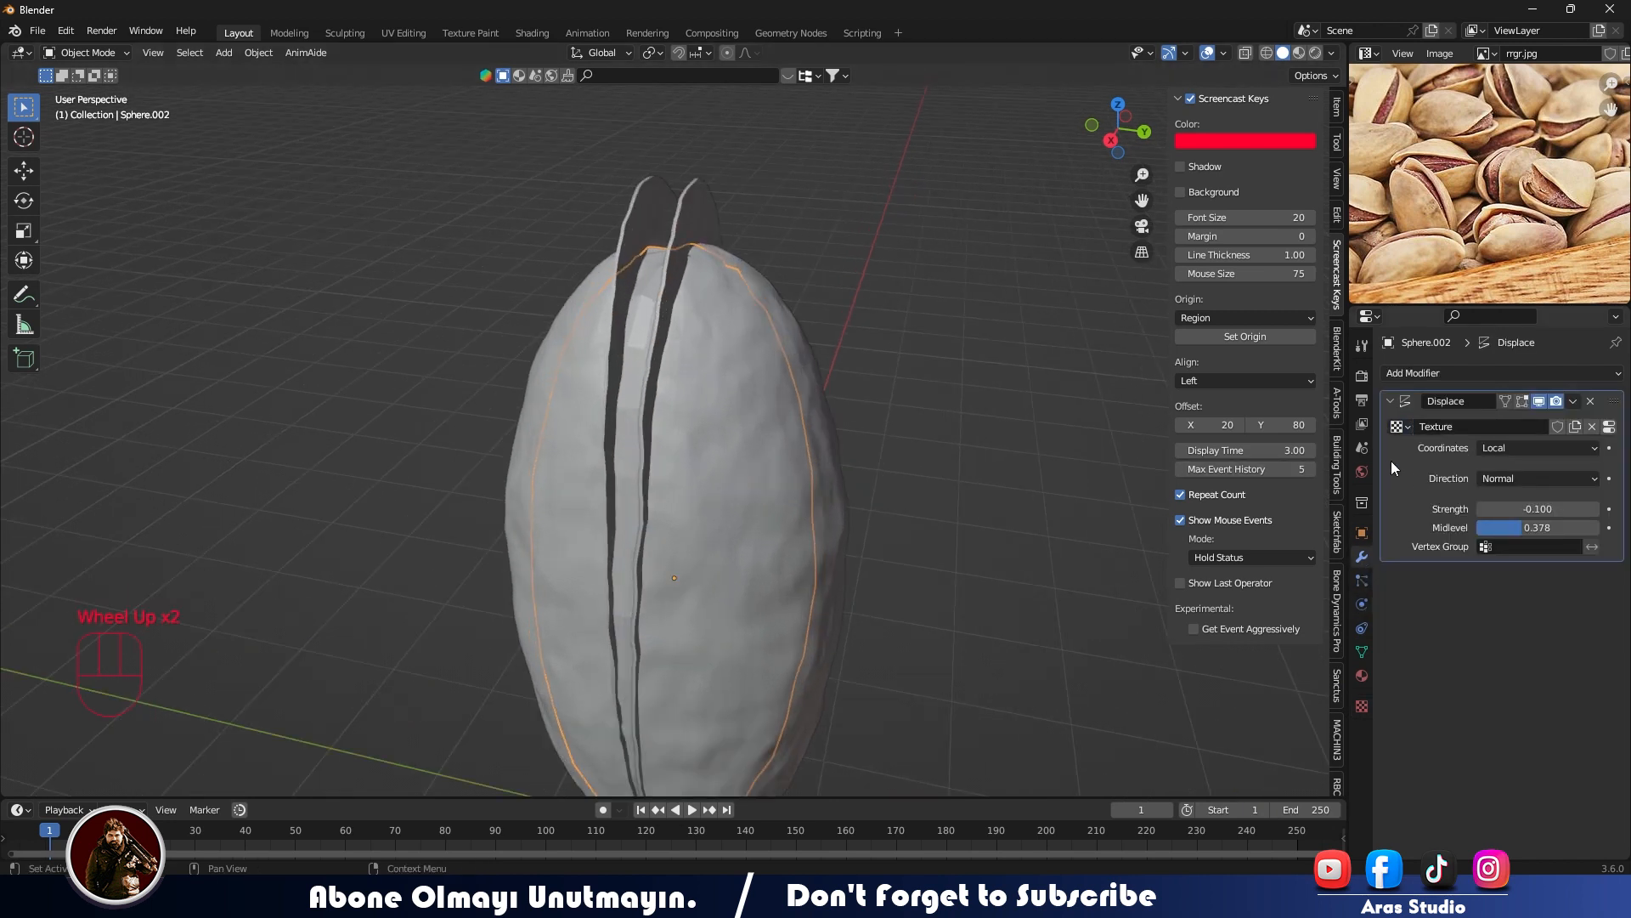
- Set the size of the kernel's Clouds texture to 0.11 and try further adjustments
left_click(1362, 706)
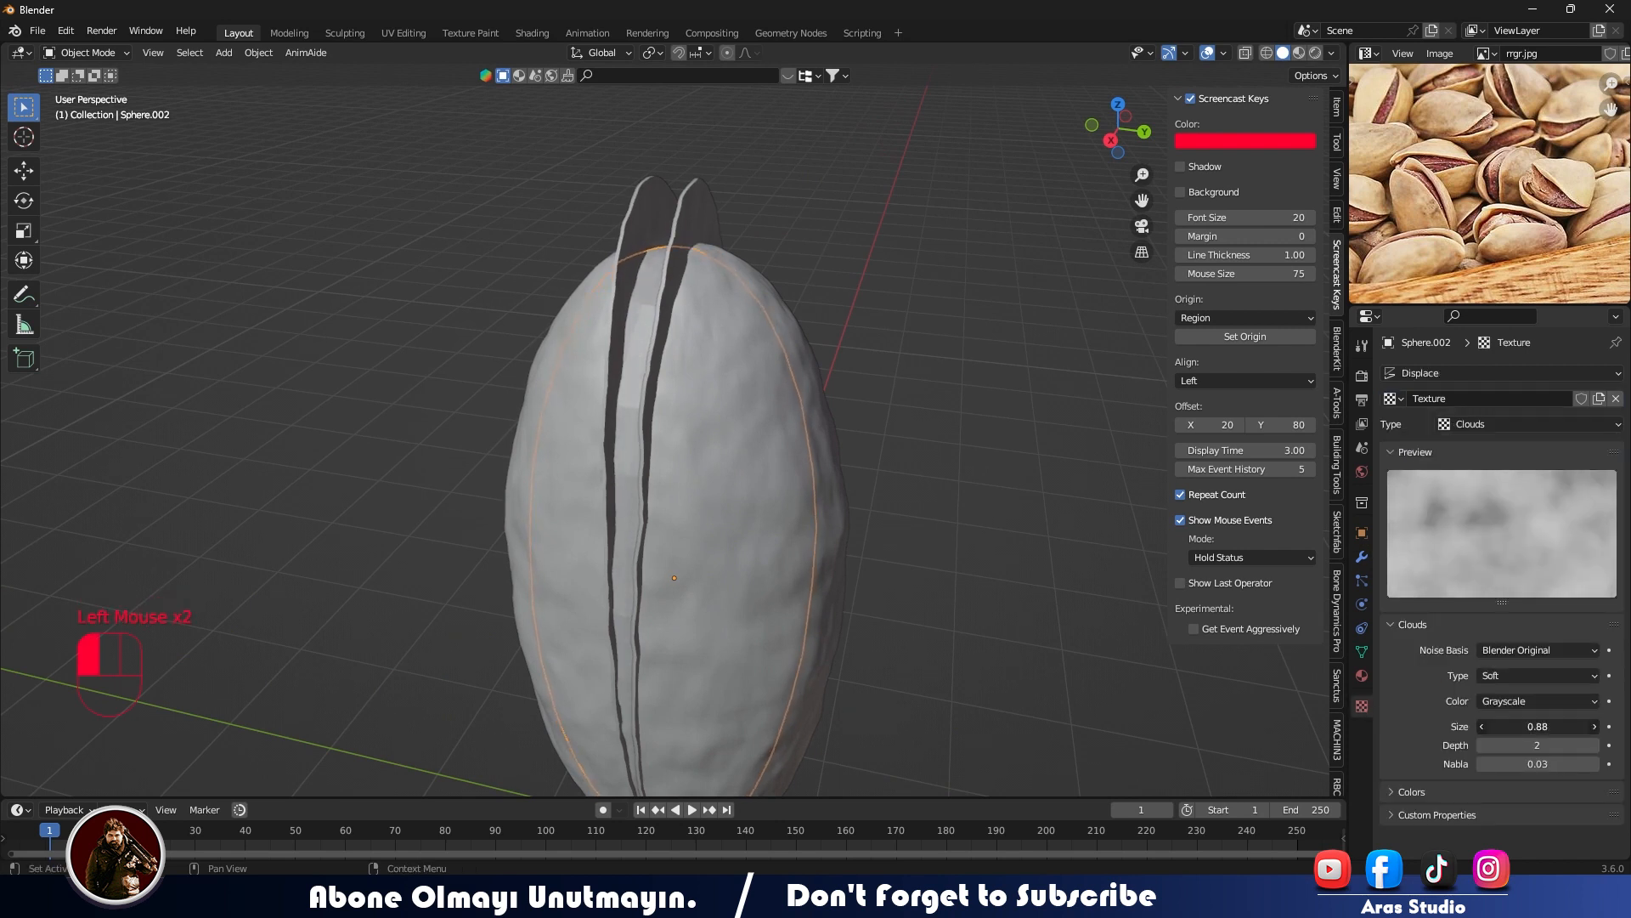
left_click_drag(1538, 727, 1500, 726)
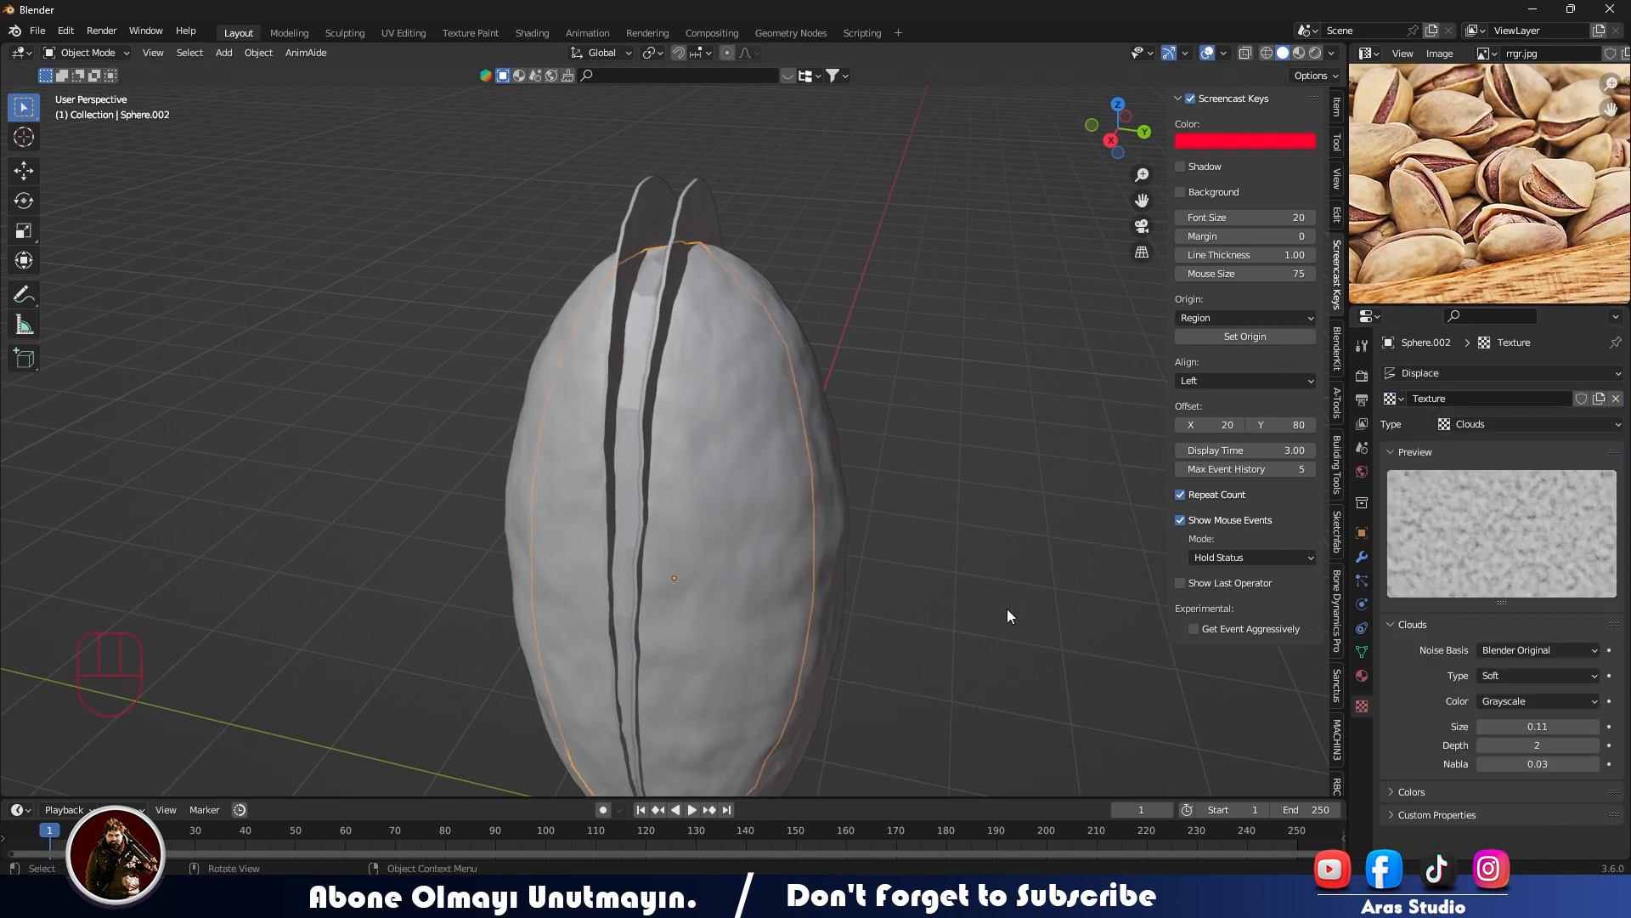
middle_click_drag(864, 401, 659, 389)
scroll(710, 404, "up", 2)
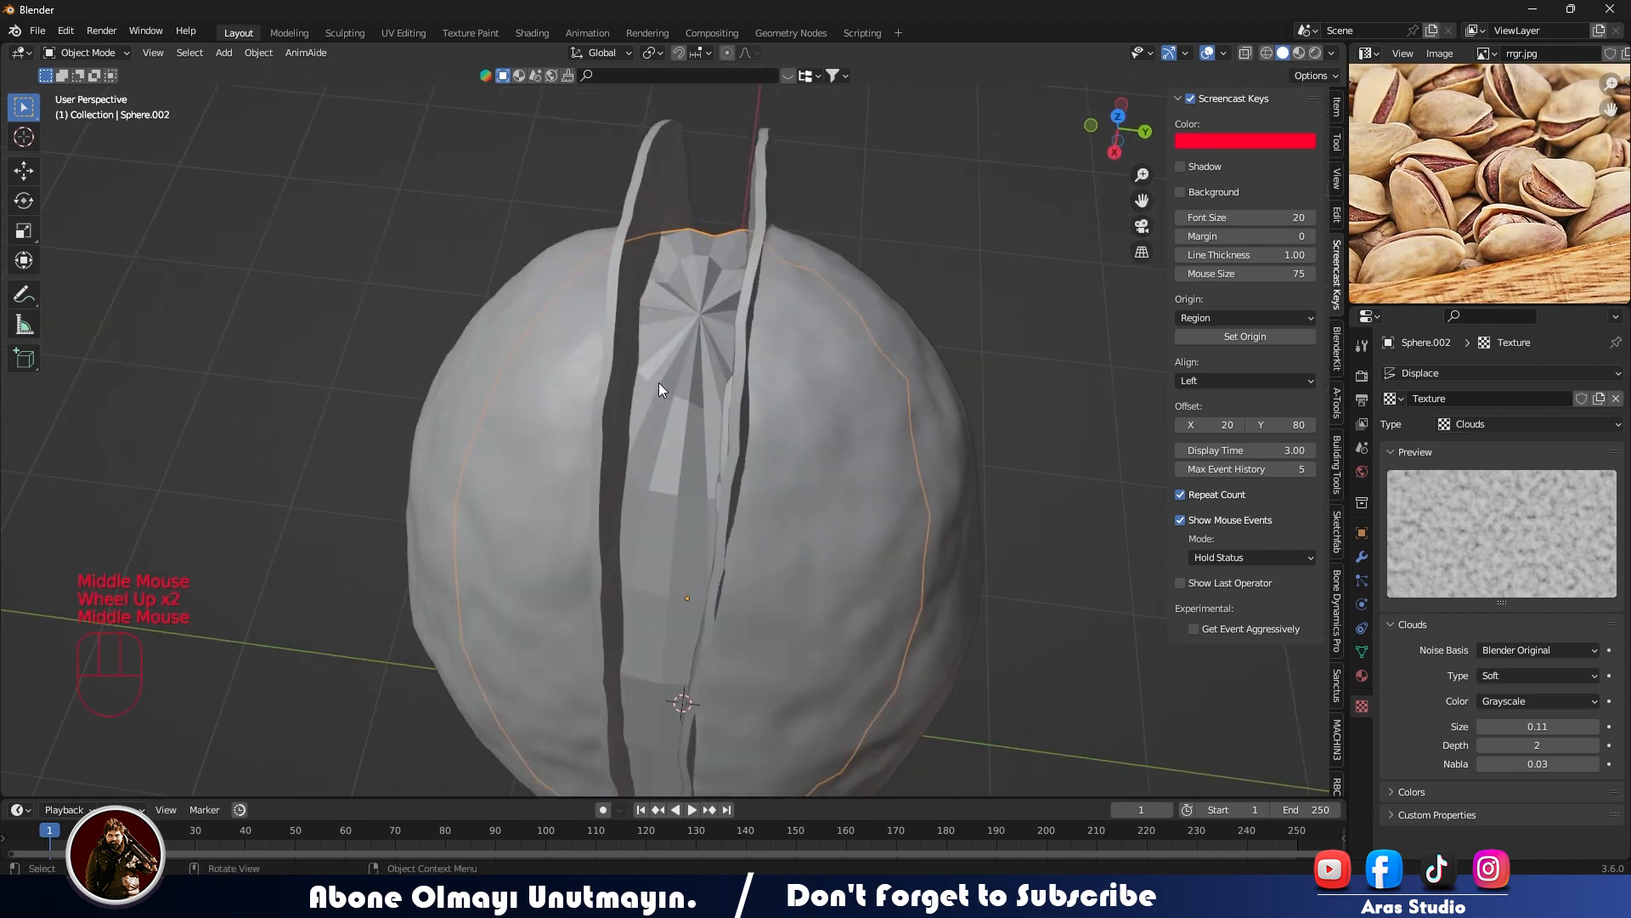
left_click_drag(1560, 722, 1523, 736)
- Set the kernel's Displace midlevel to 0.262 and undo a trial change of its strength
left_click(1362, 558)
mouse_move(1553, 508)
left_mouse_down()
mouse_move(1531, 508)
mouse_move(1576, 528)
mouse_move(1534, 528)
left_mouse_up()
middle_click_drag(994, 399, 720, 489)
scroll(831, 301, "down", 4)
scroll(729, 405, "up", 2)
scroll(721, 489, "up", 2)
left_click(721, 489)
left_click_drag(1527, 507, 1474, 507)
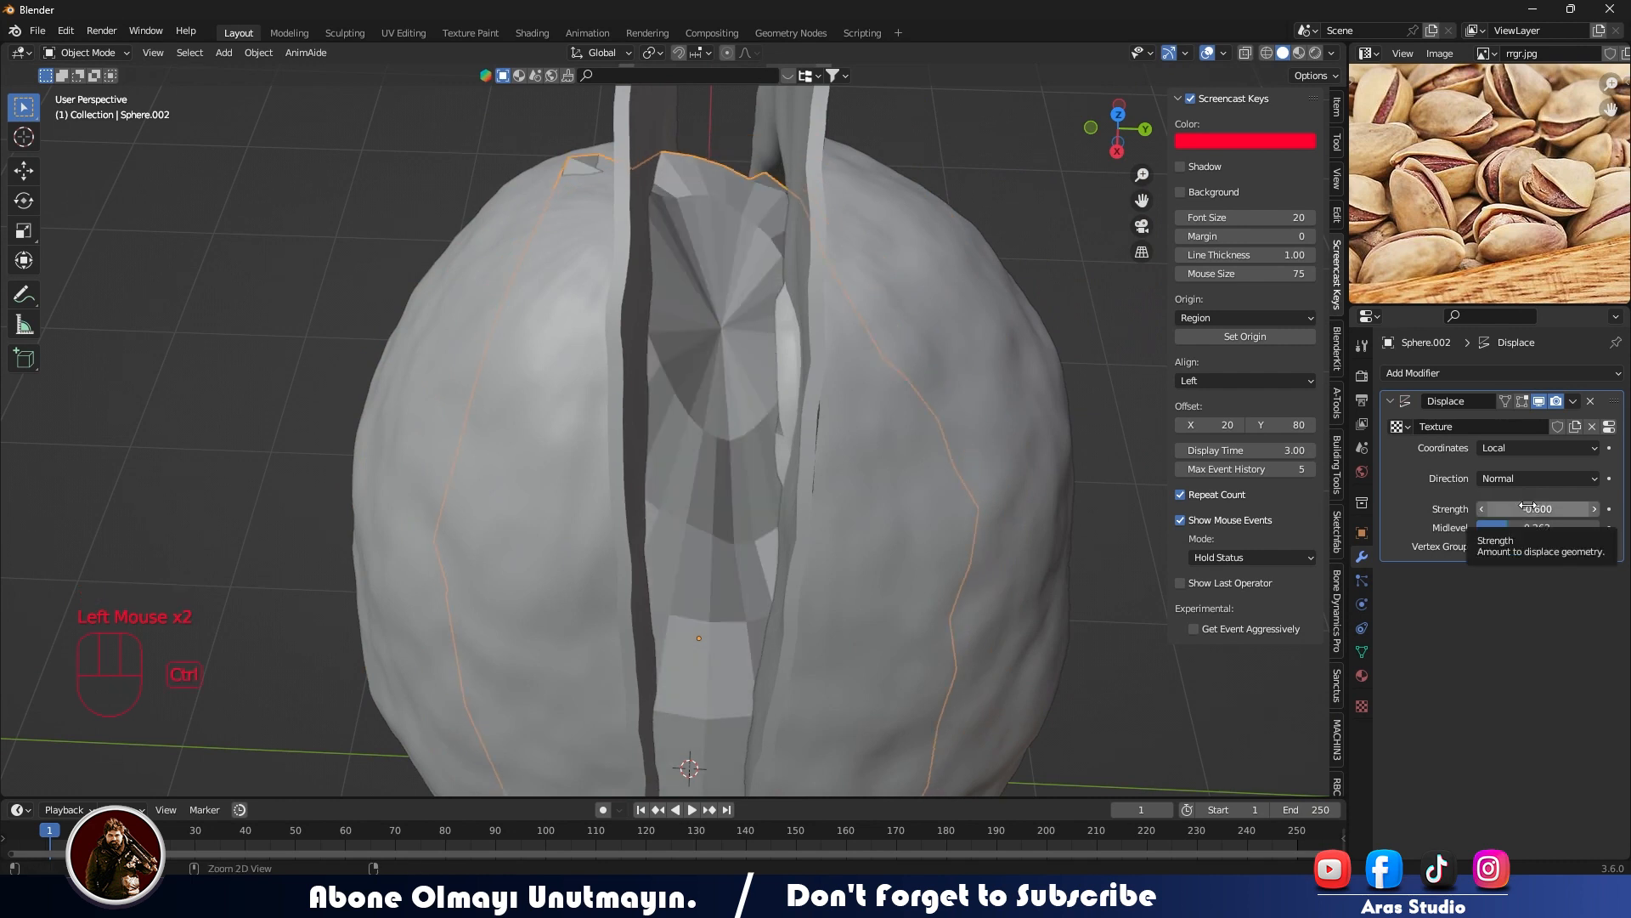
key("ctrl+z")
- Subdivide the kernel's entire mesh in Edit Mode and return to Object Mode
left_click(700, 452)
right_click(686, 416)
key("Tab")
right_click(735, 359)
key("a")
right_click(712, 338)
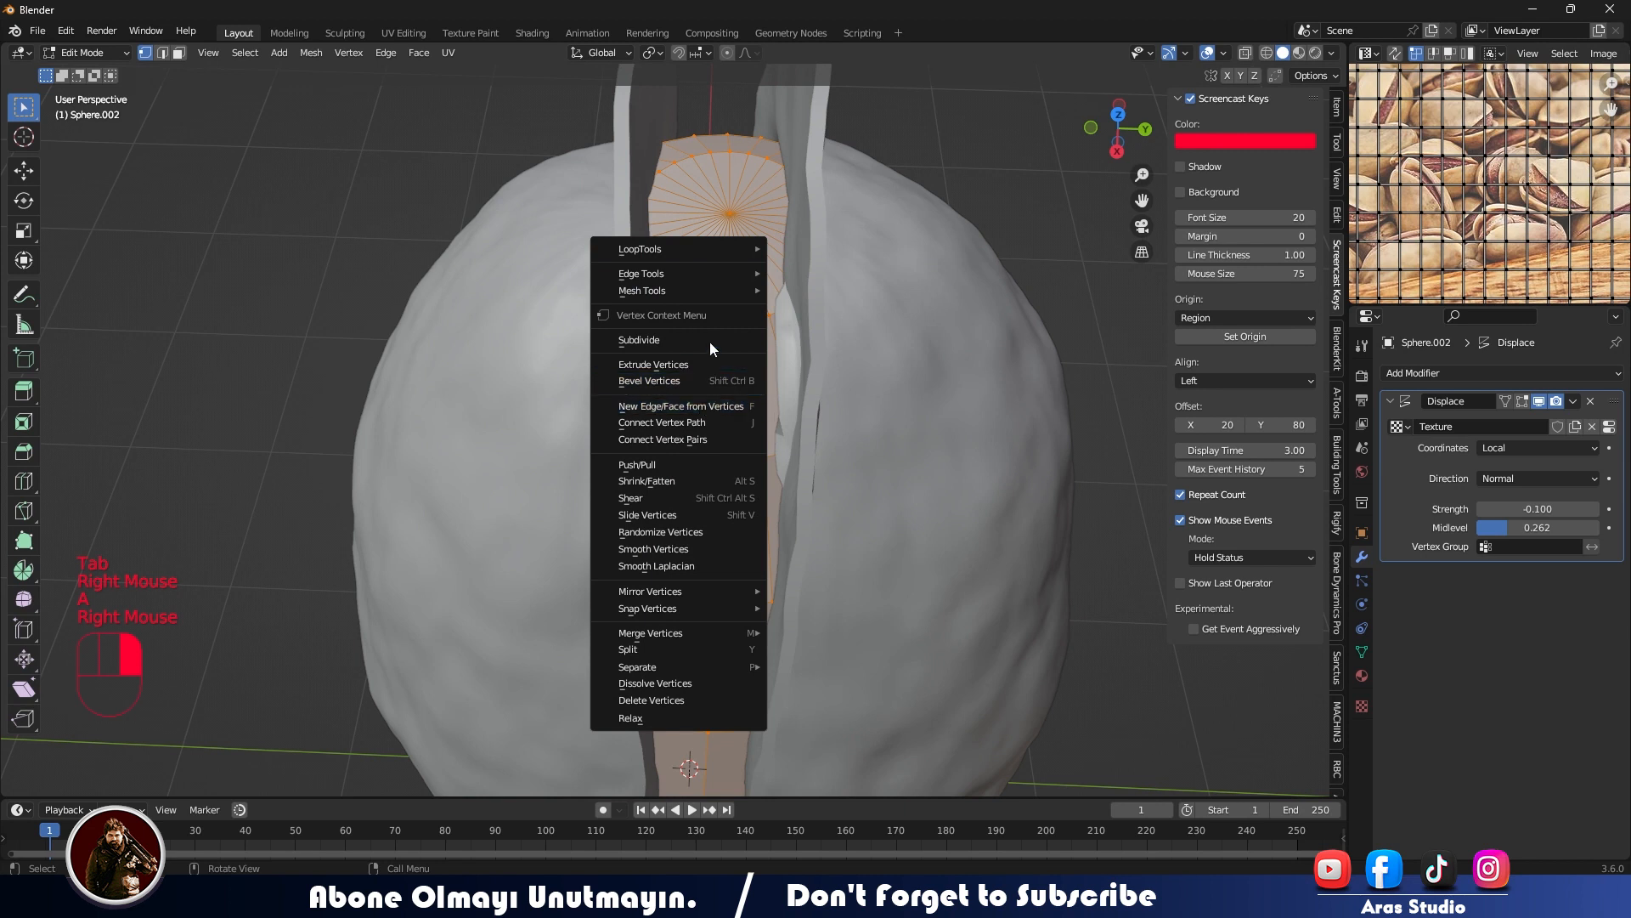
left_click(710, 340)
key("Tab")
- Scale the kernel freehand and check its fit and surface between the half-shells
middle_click_drag(923, 474, 1052, 457)
key("s")
left_click(739, 456)
scroll(901, 335, "down", 1)
left_click(901, 335)
left_click(733, 417)
scroll(733, 413, "up", 2)
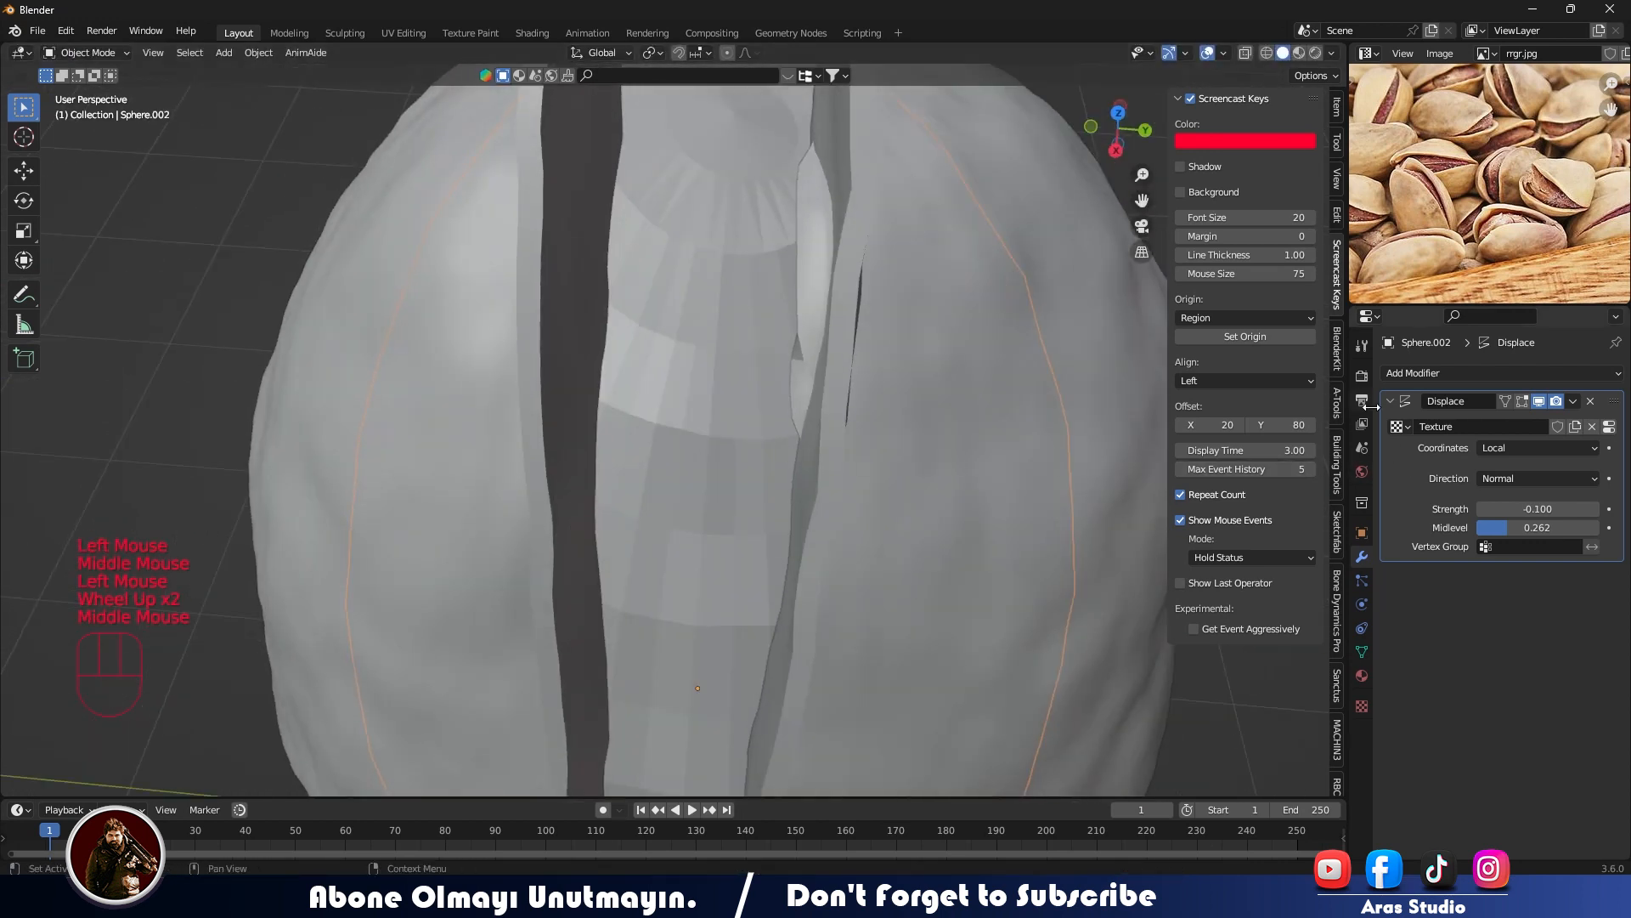
- Try a different Displace strength on the kernel and undo the change
left_click(1415, 372)
scroll(804, 445, "down", 2)
scroll(778, 419, "up", 2)
left_click_drag(1551, 510, 1565, 510)
key("ctrl+z")
scroll(656, 452, "down", 2)
middle_click_drag(763, 418, 802, 404)
scroll(803, 404, "up", 2)
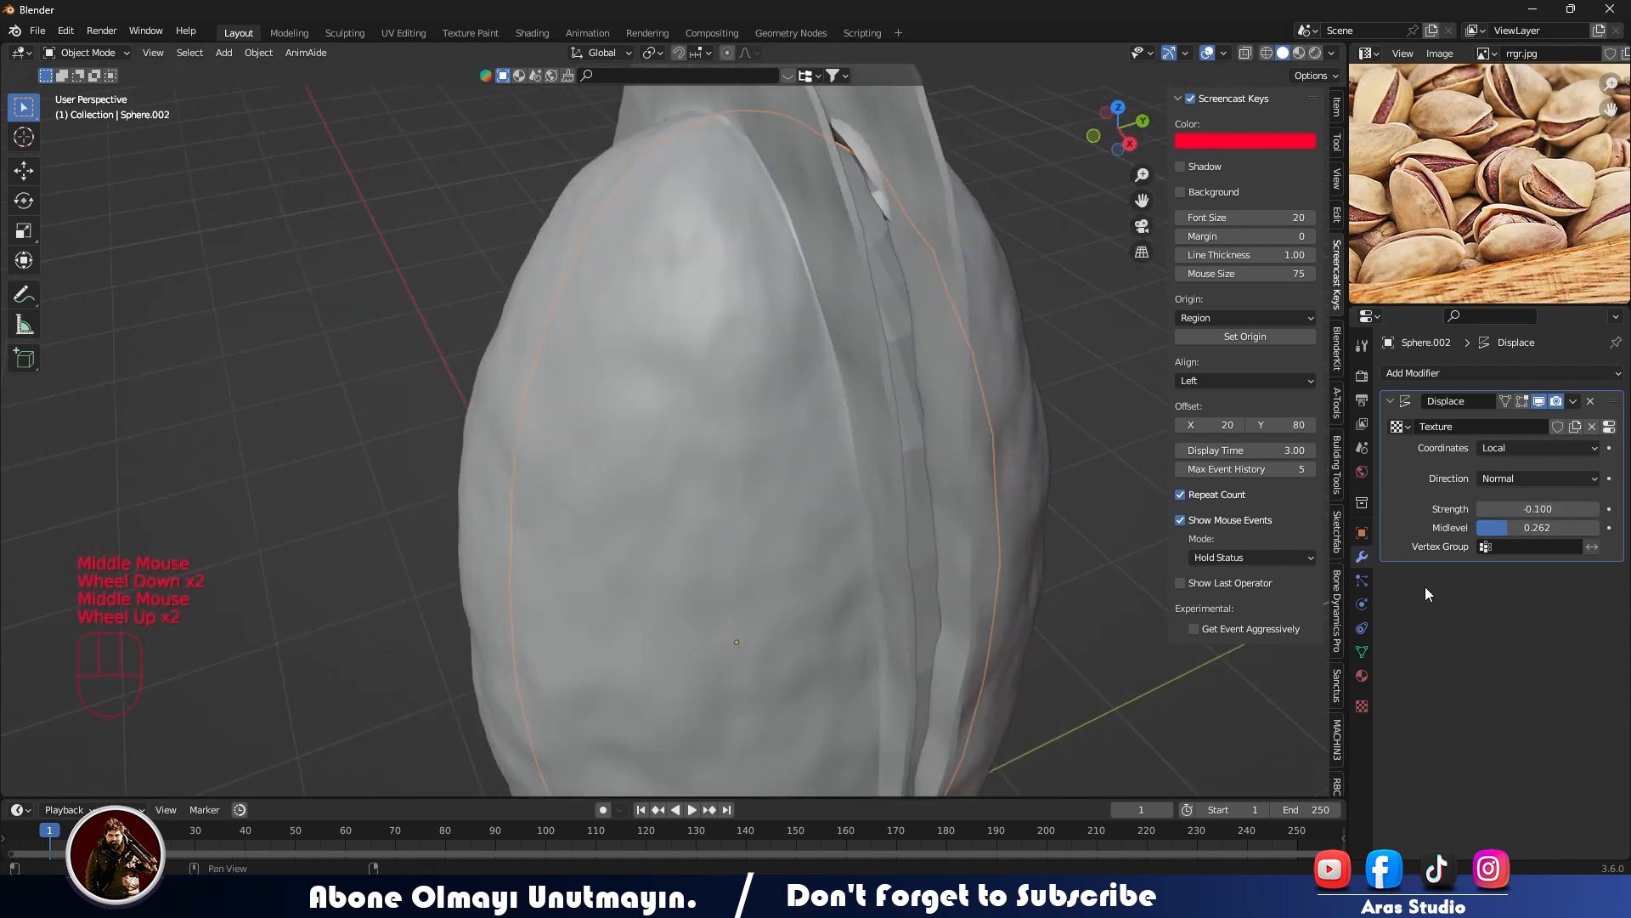
- Set the kernel's Clouds texture size to 0.55 and depth to 3
left_click(1362, 705)
middle_click_drag(985, 463, 892, 480)
left_click_drag(1501, 727, 1446, 727)
right_click(670, 352)
left_click(670, 352)
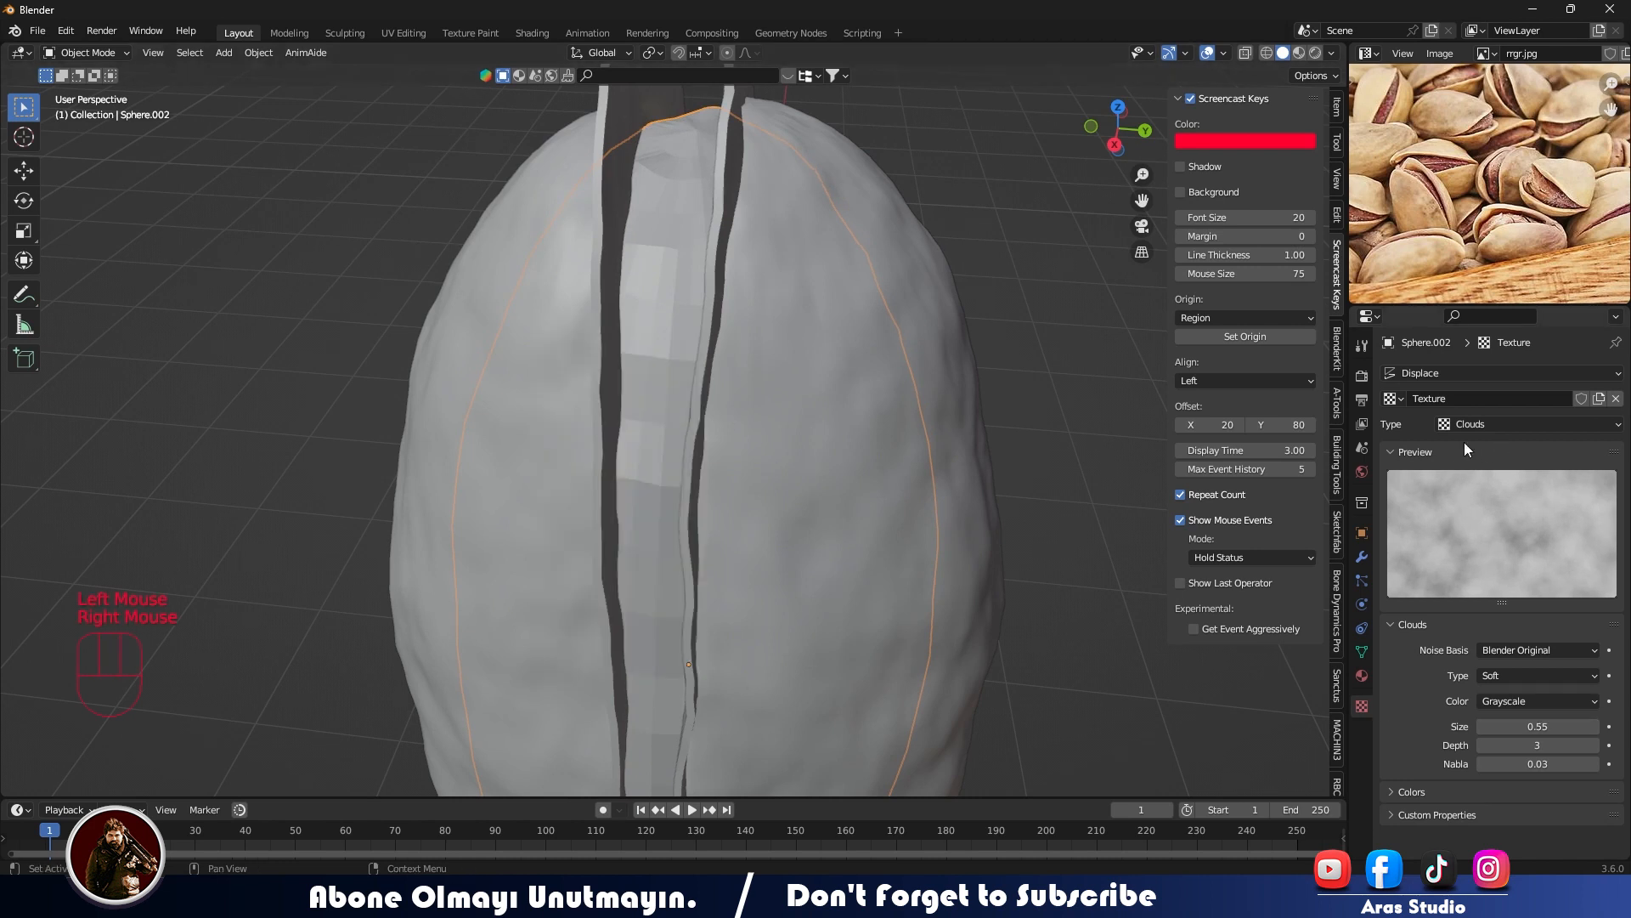
- Add a Subdivision Surface modifier to the kernel and shade it smooth
left_click(1362, 556)
left_click(1461, 374)
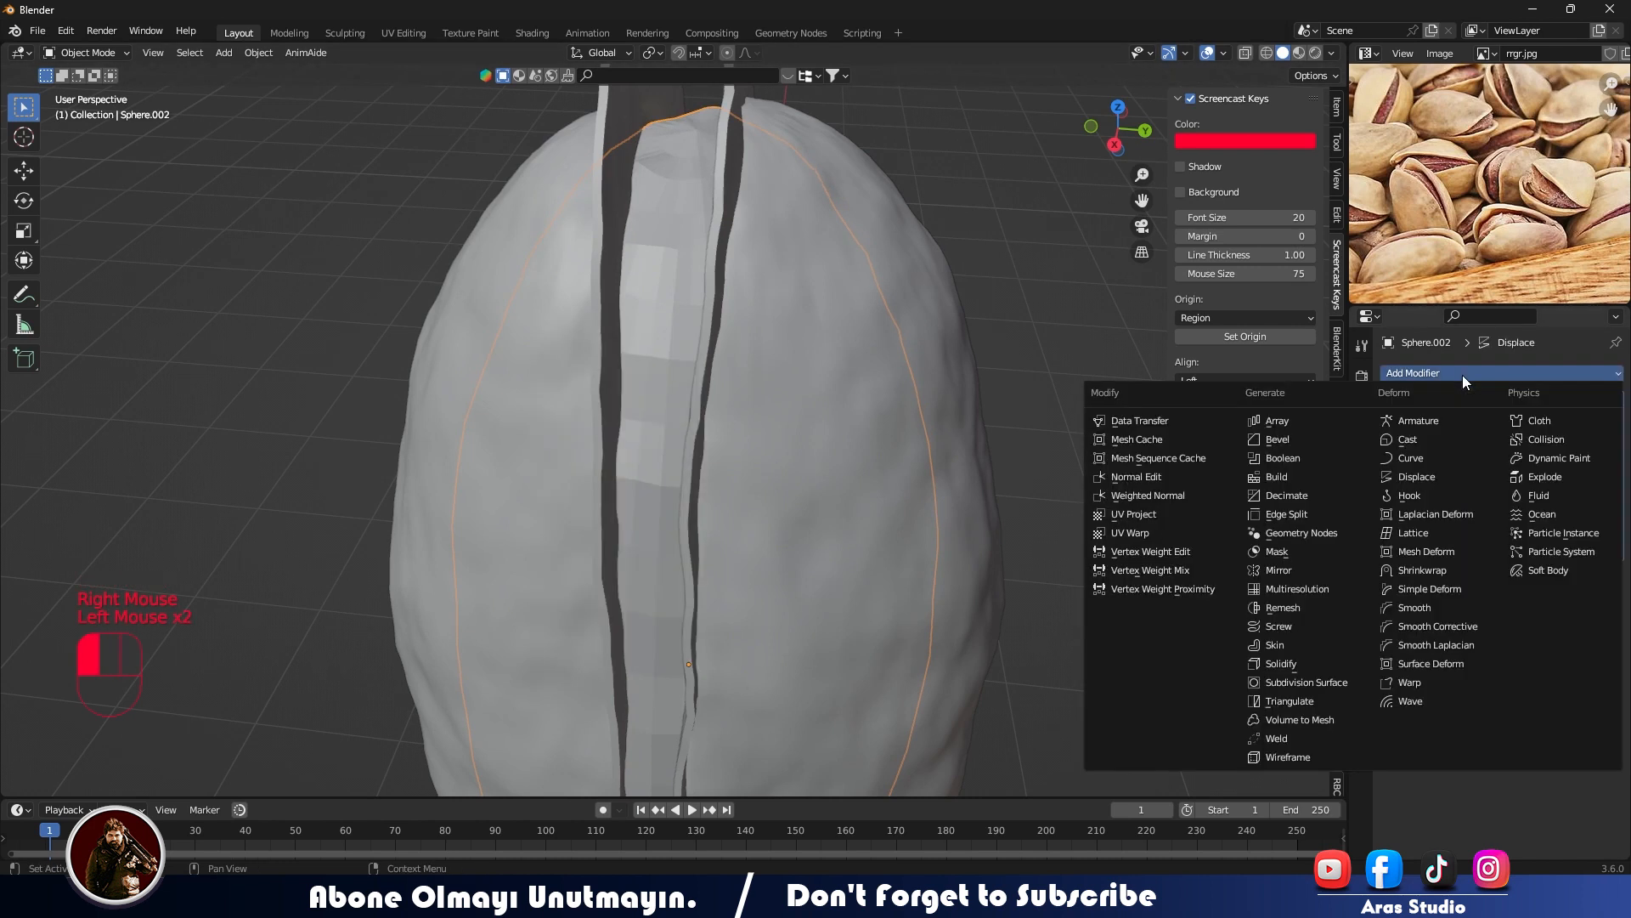
left_click(1312, 676)
middle_click_drag(858, 367, 784, 357)
left_click(783, 357)
right_click(783, 359)
left_click(785, 374)
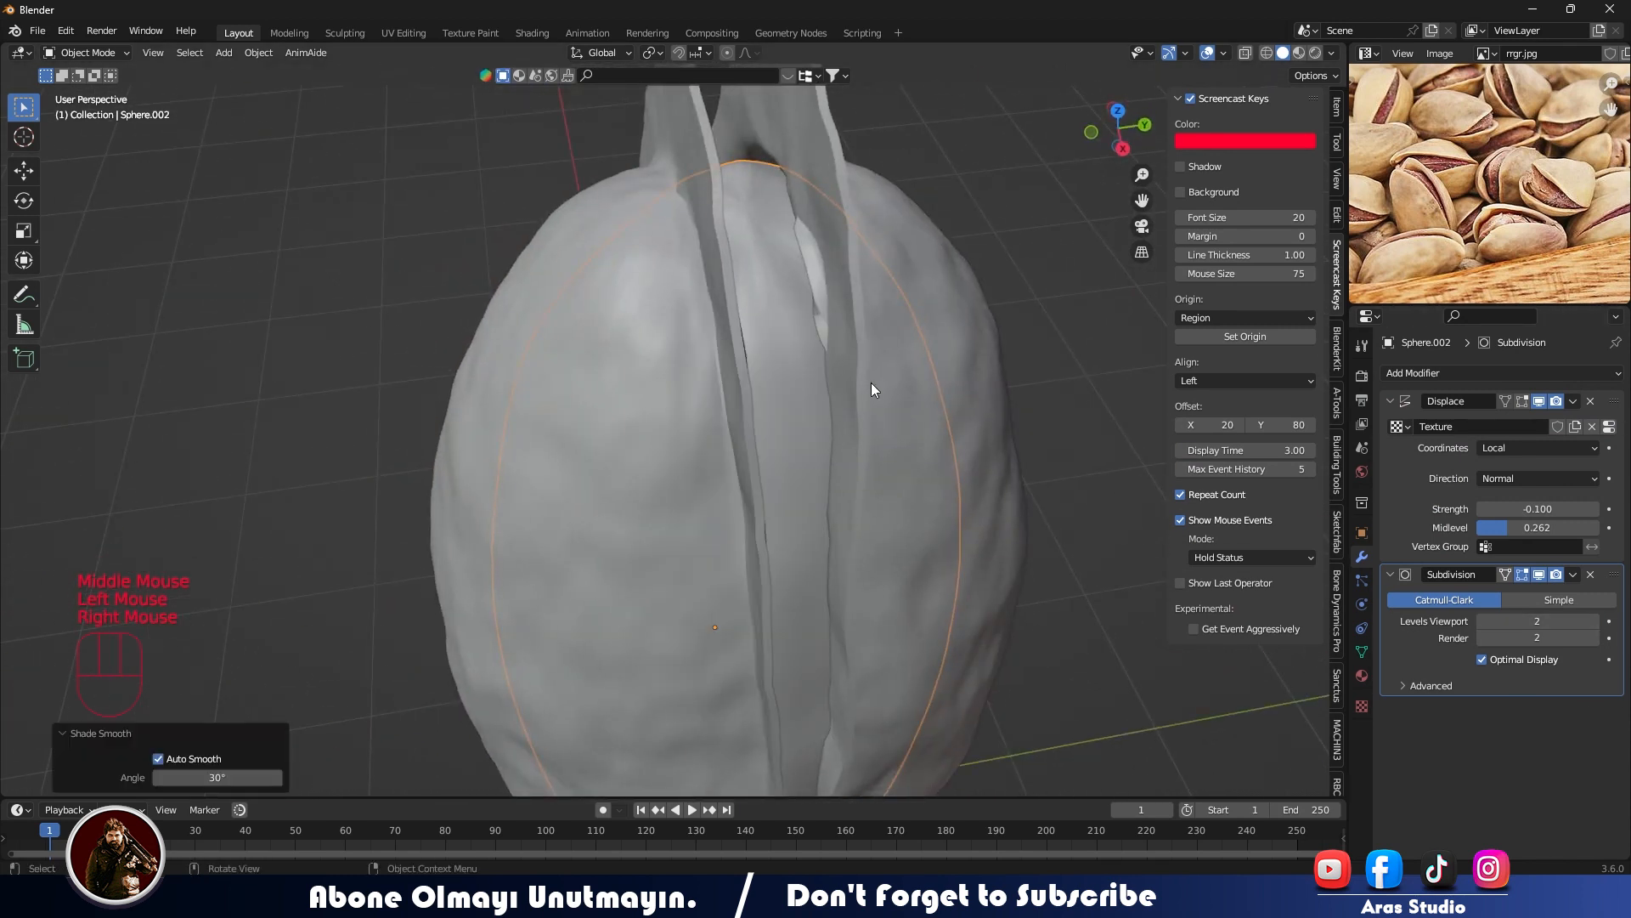
- Scale the kernel freehand in the right orthographic view so it fits between the half-shells
key("KP_1")
key("KP_3")
key("s")
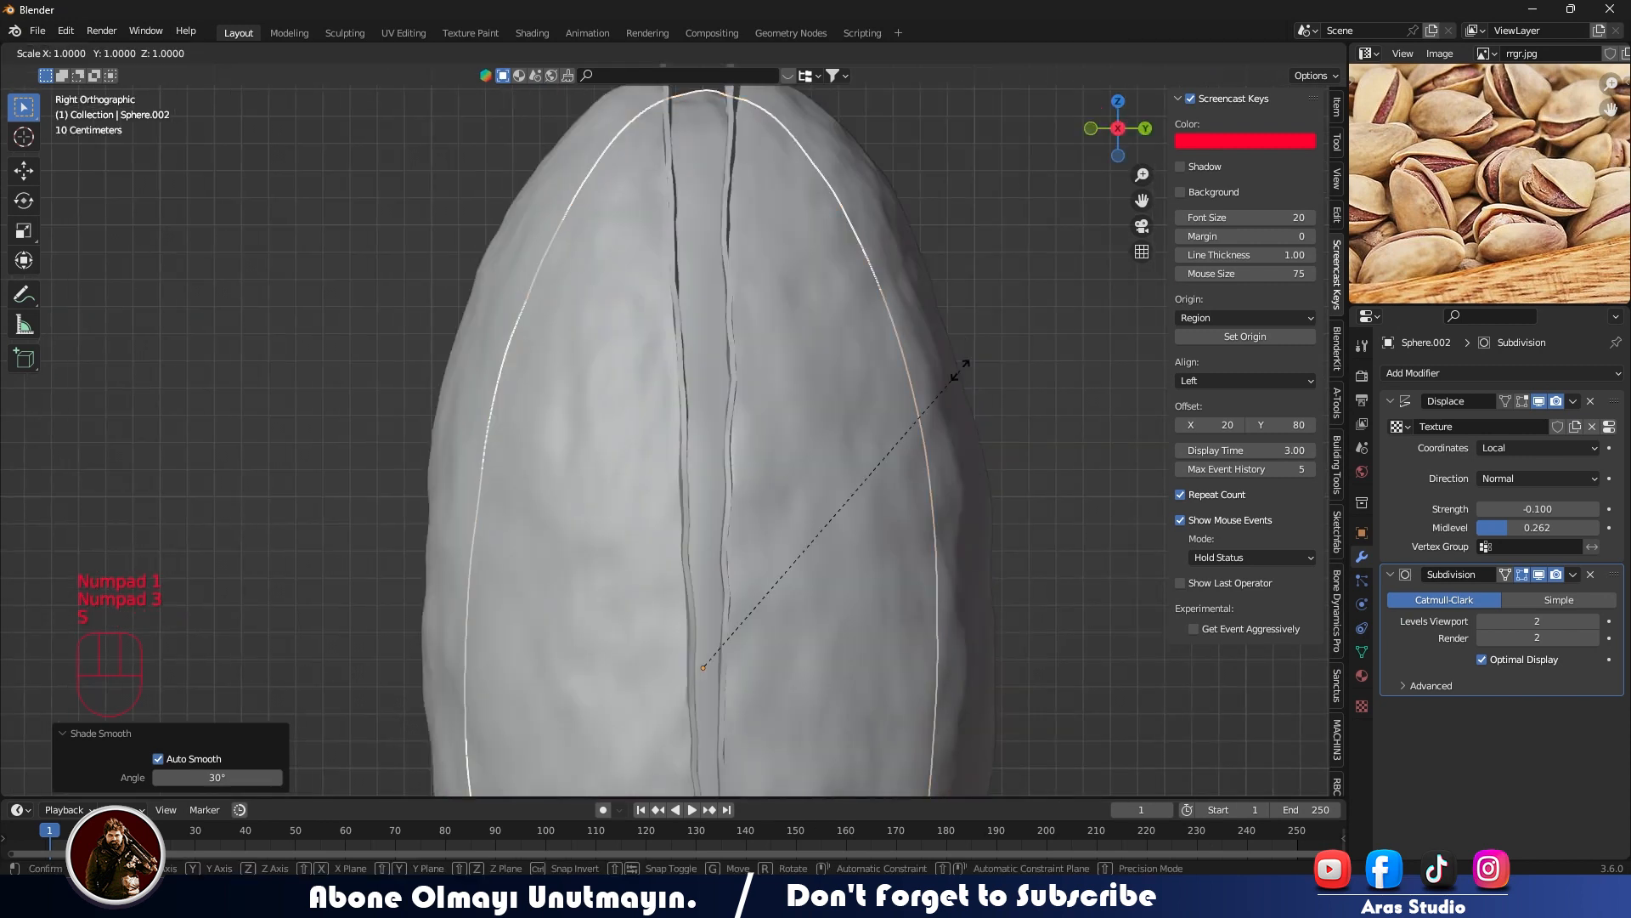
left_click(962, 360)
middle_click_drag(962, 360, 588, 433)
- Inspect the pistachio's parts and mesh in Edit Mode and from several sides
scroll(473, 324, "down", 2)
left_click(655, 227)
left_click(665, 270)
key("Tab")
key("KP_1")
key("KP_3")
scroll(637, 244, "up", 3)
scroll(715, 485, "down", 3)
left_click(721, 489)
middle_click_drag(720, 490, 712, 626)
key("Tab")
left_click(525, 547)
middle_click_drag(525, 547, 675, 516)
scroll(676, 517, "up", 2)
- Select one half-shell and switch the viewport to rendered shading with Scene World lighting off
left_click(675, 513)
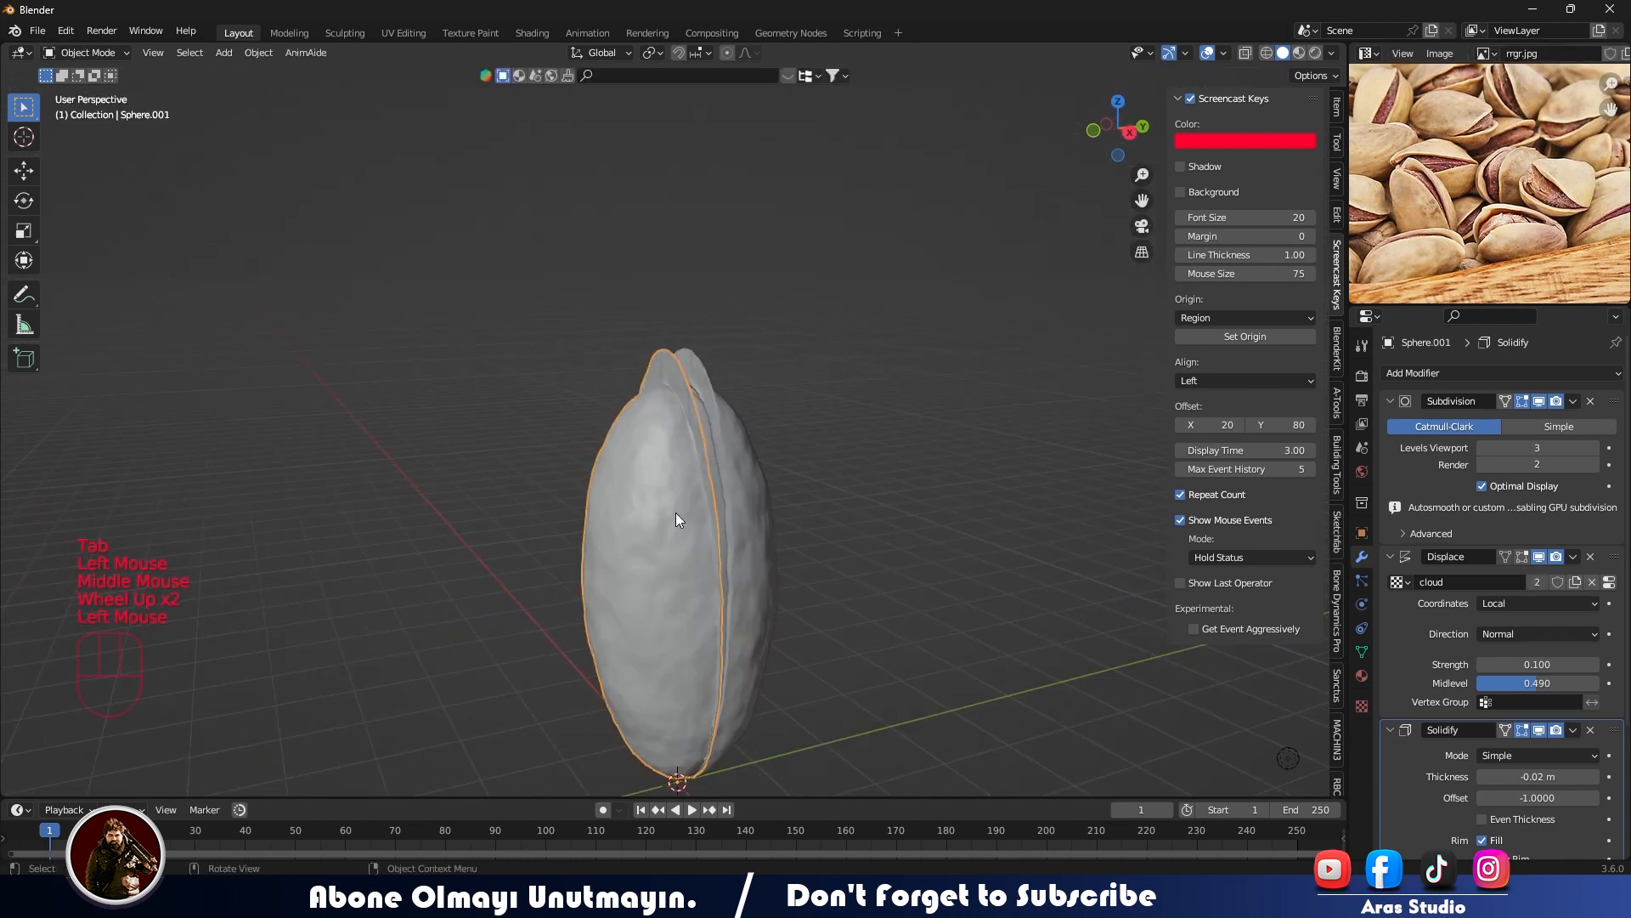
middle_click_drag(675, 512, 670, 528)
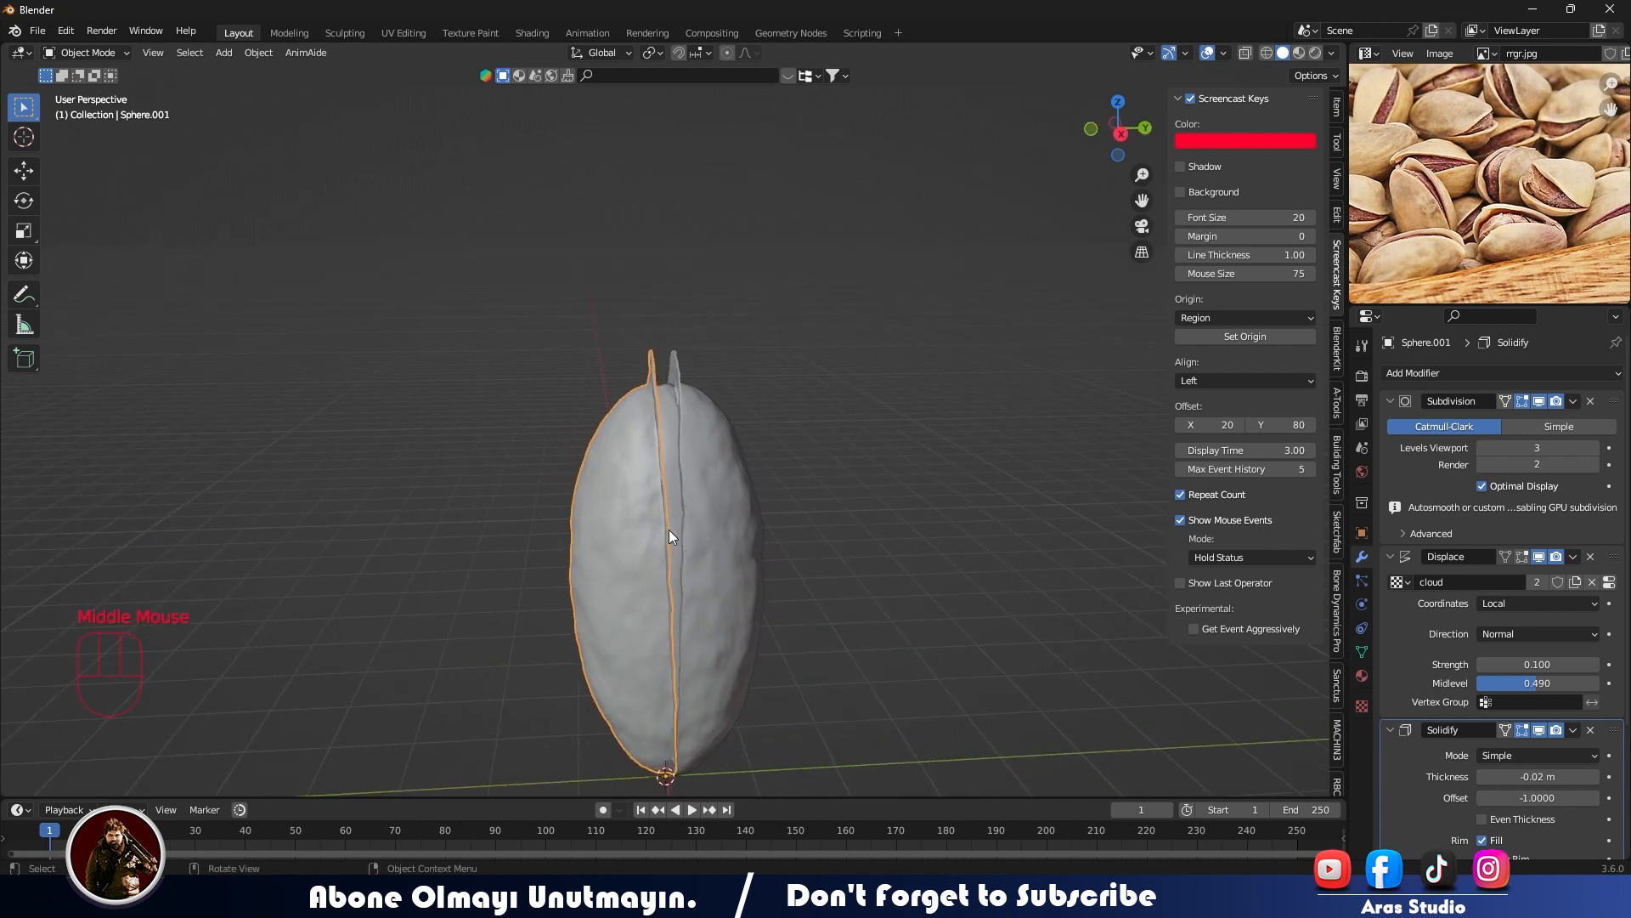
left_click(1317, 52)
left_click(1331, 57)
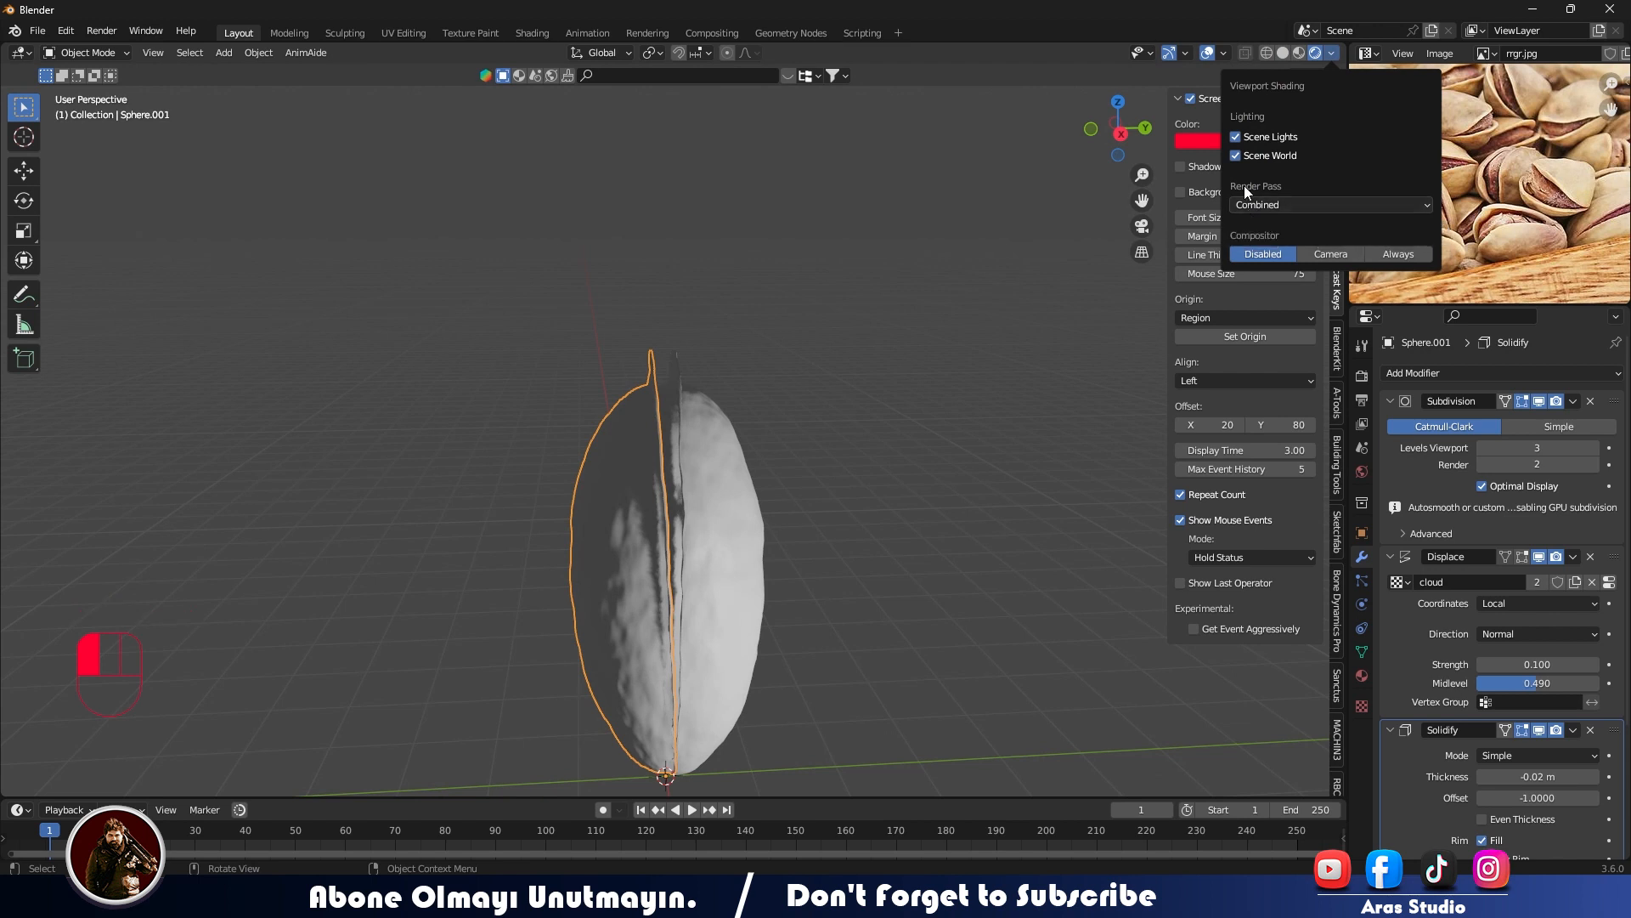
left_click(1259, 157)
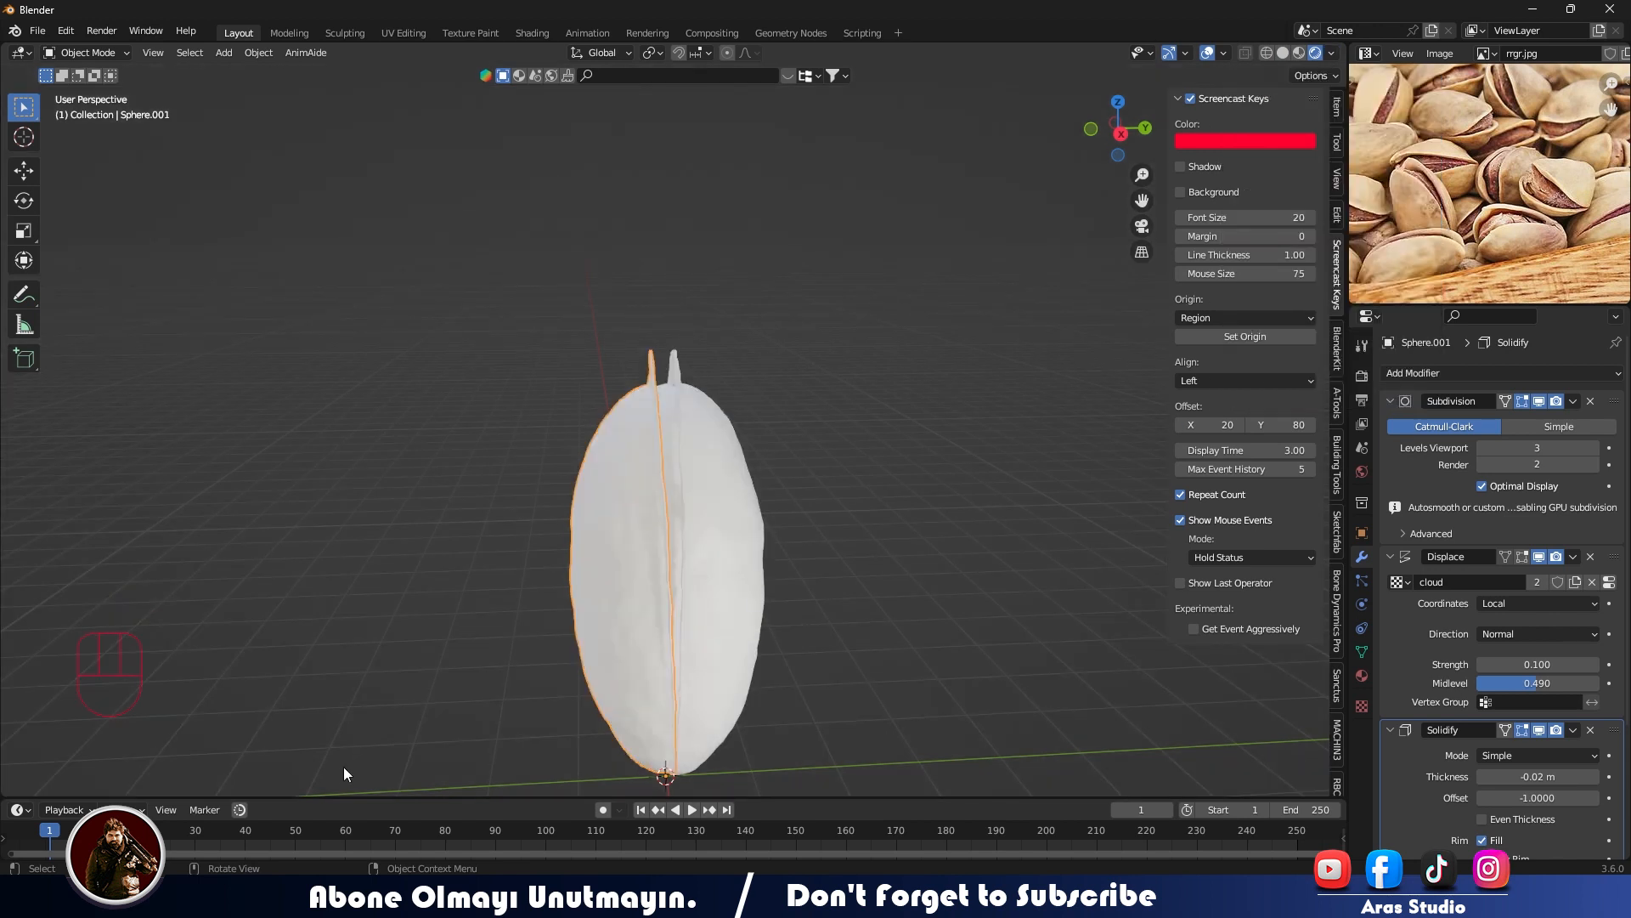
- Enlarge the timeline area and turn it into a Shader Editor for the half-shell's material
left_click_drag(351, 799, 351, 435)
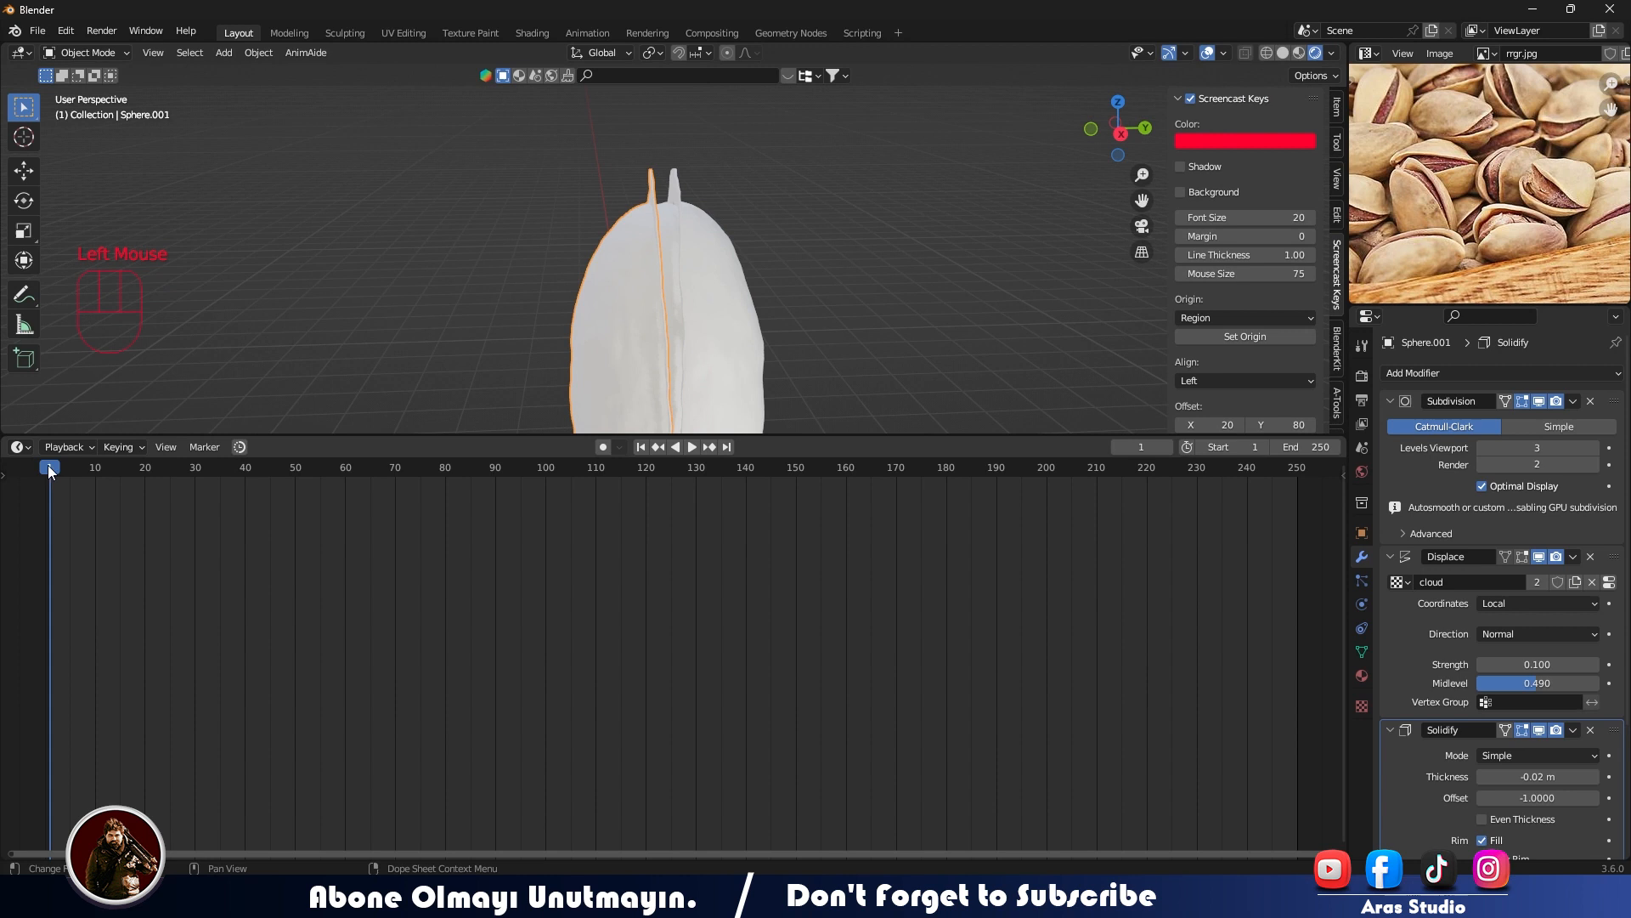
left_click(21, 448)
left_click(58, 624)
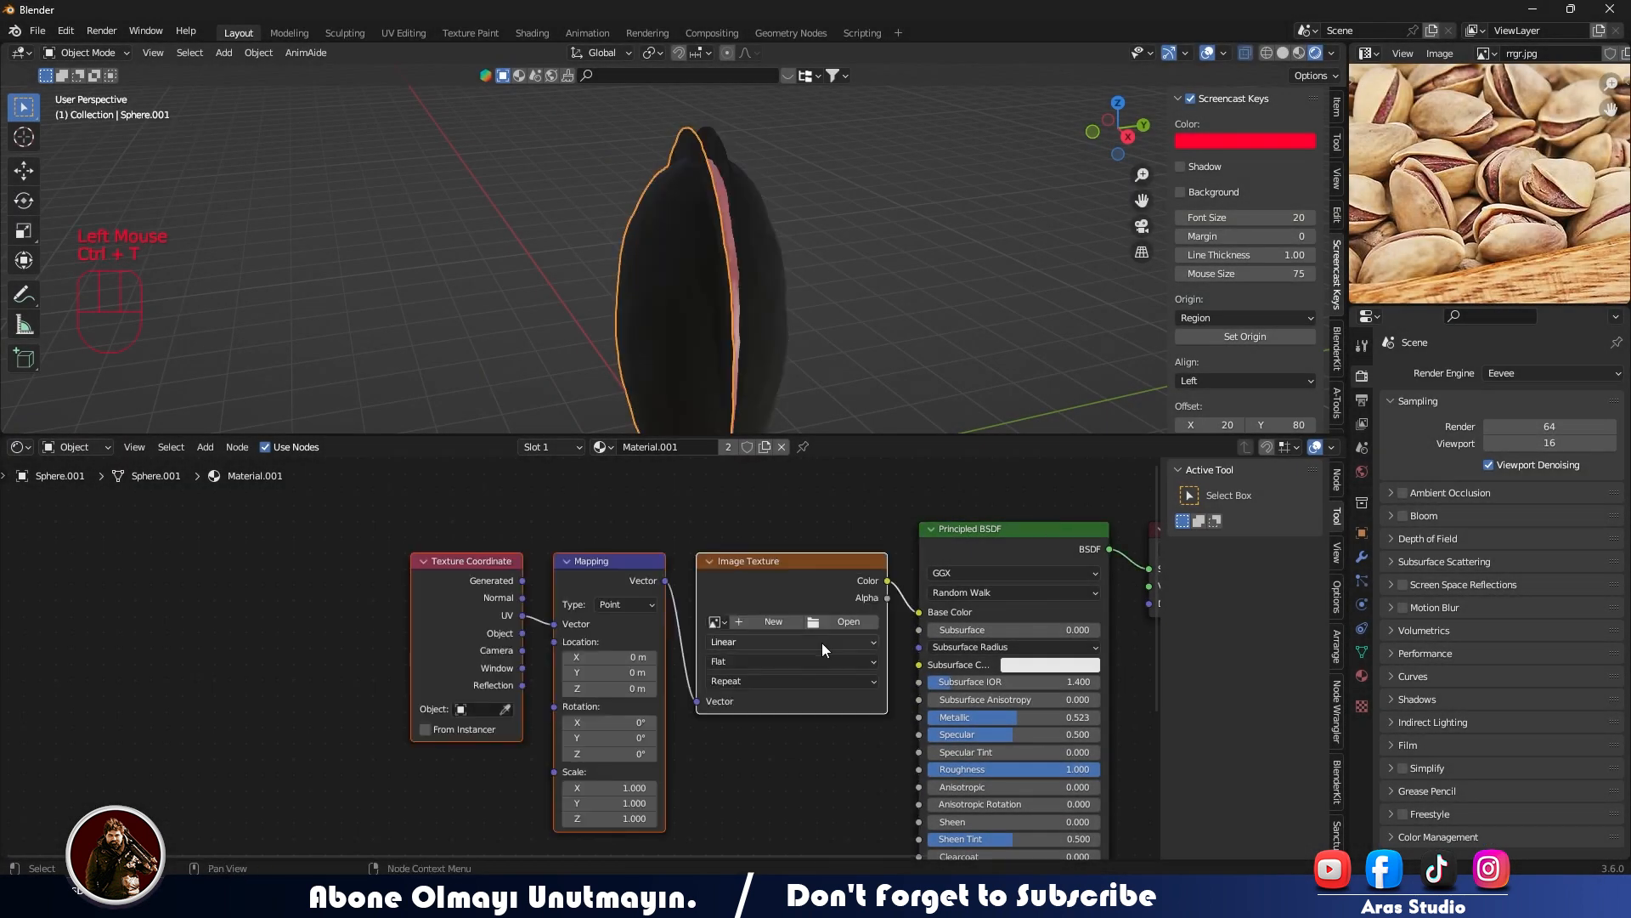
left_click(822, 643)
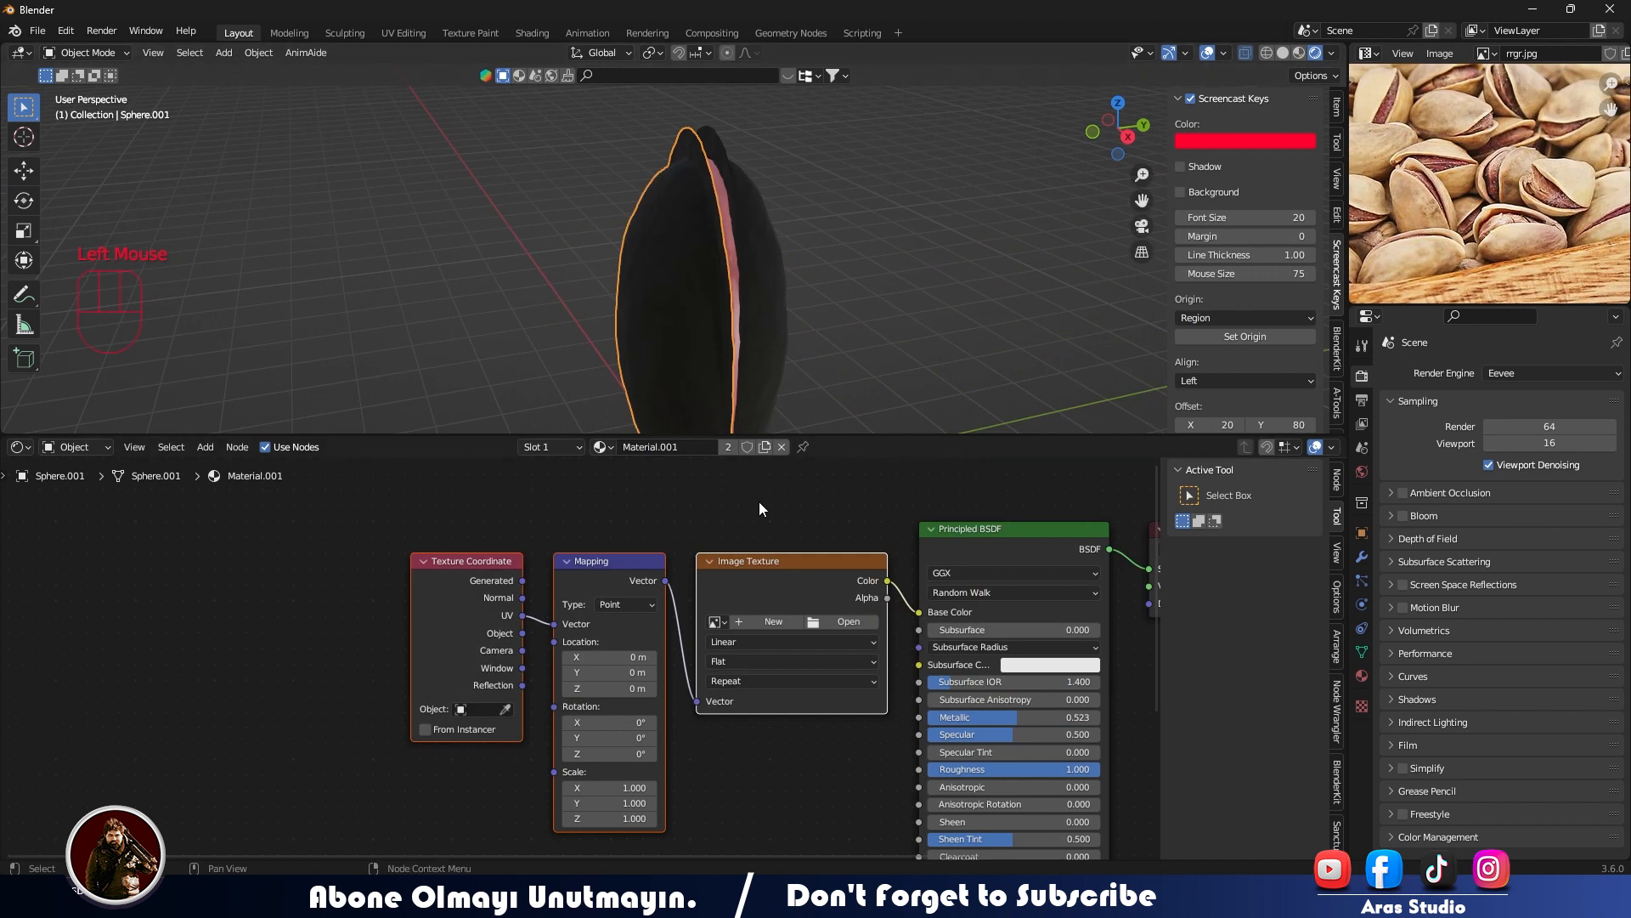
- Select the kernel and delete the texture nodes from its material
middle_click_drag(769, 387, 608, 226)
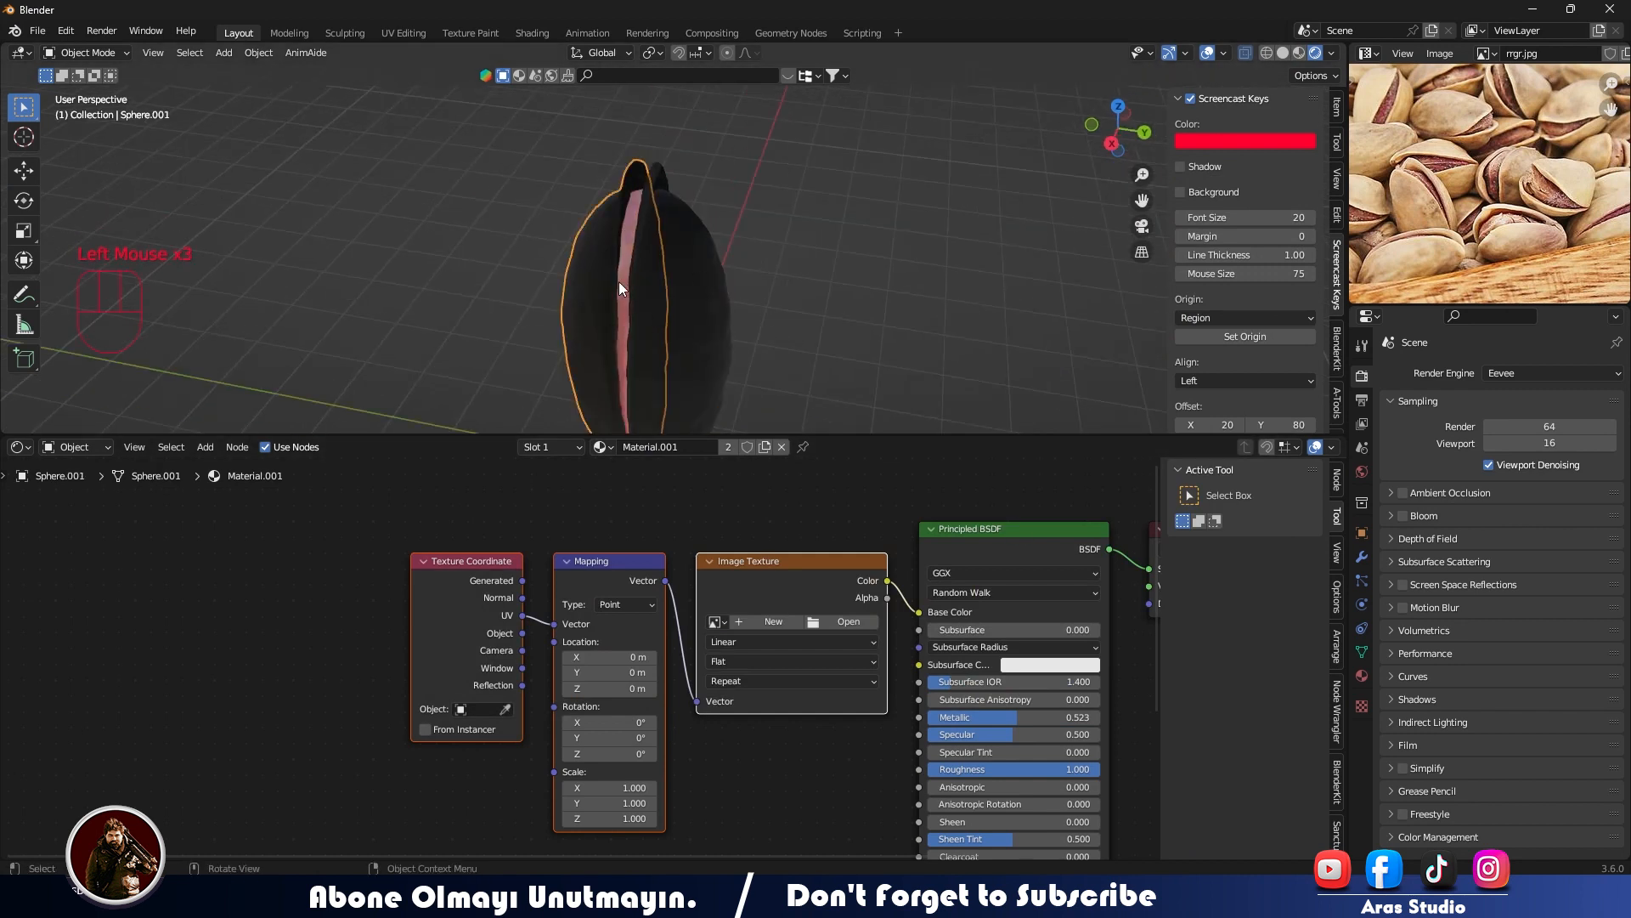
left_click(625, 303)
left_click_drag(708, 549, 118, 843)
key("Delete")
middle_click_drag(598, 617, 774, 612)
- Load yjhhjyhjhj.jpeg into the Image Texture node of the half-shell's material
left_click(604, 375)
middle_click_drag(605, 375, 643, 376)
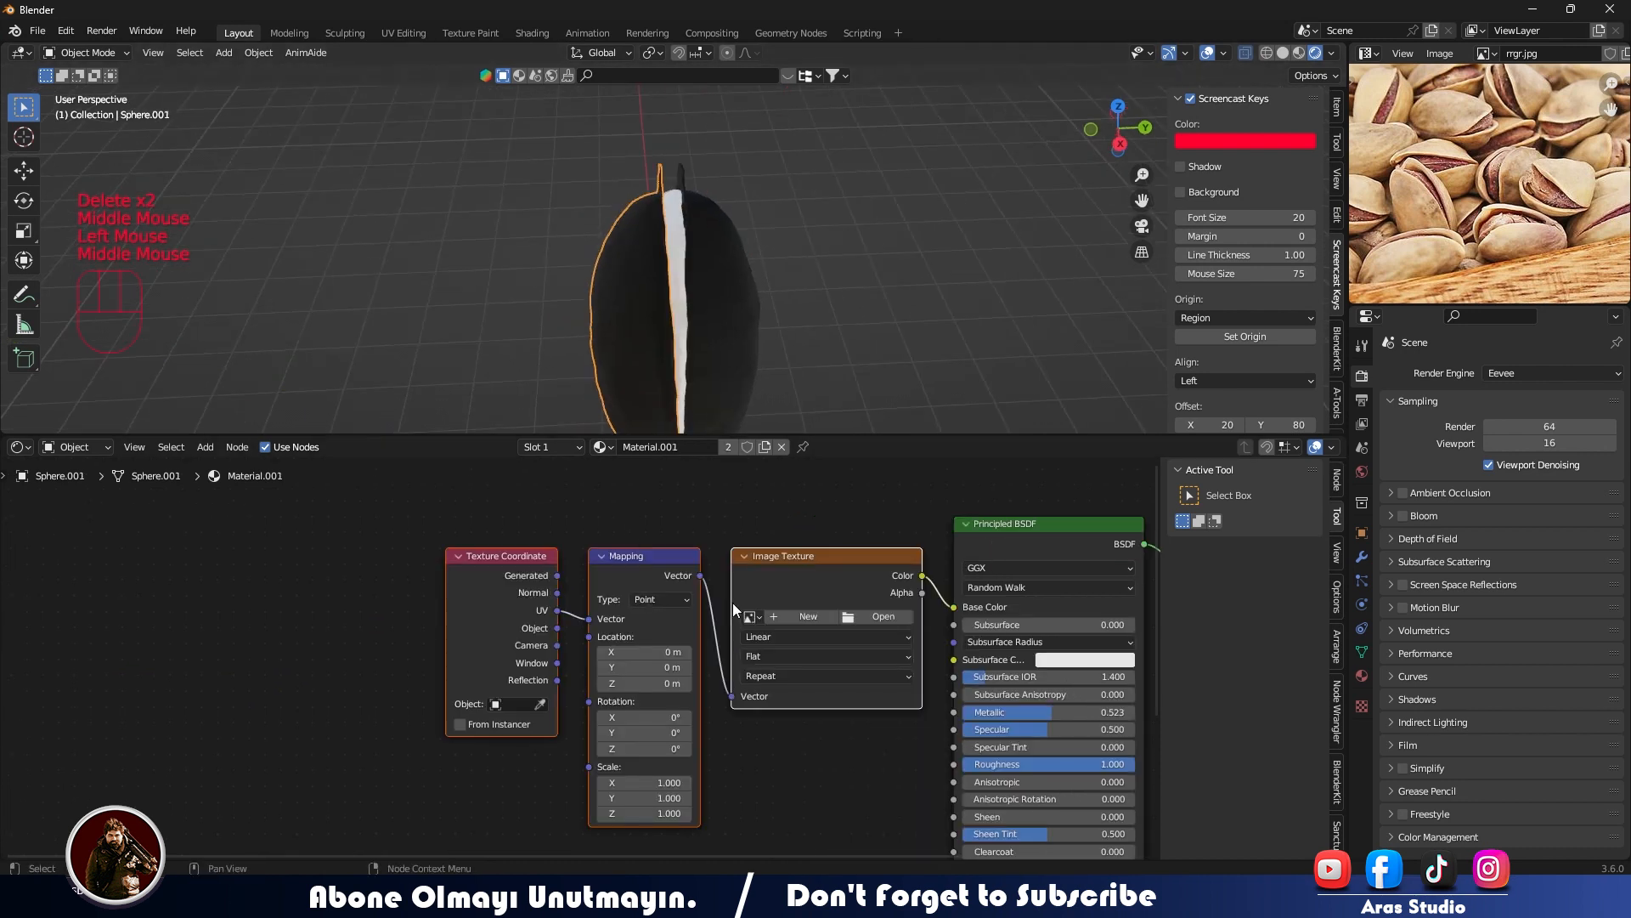
left_click(880, 616)
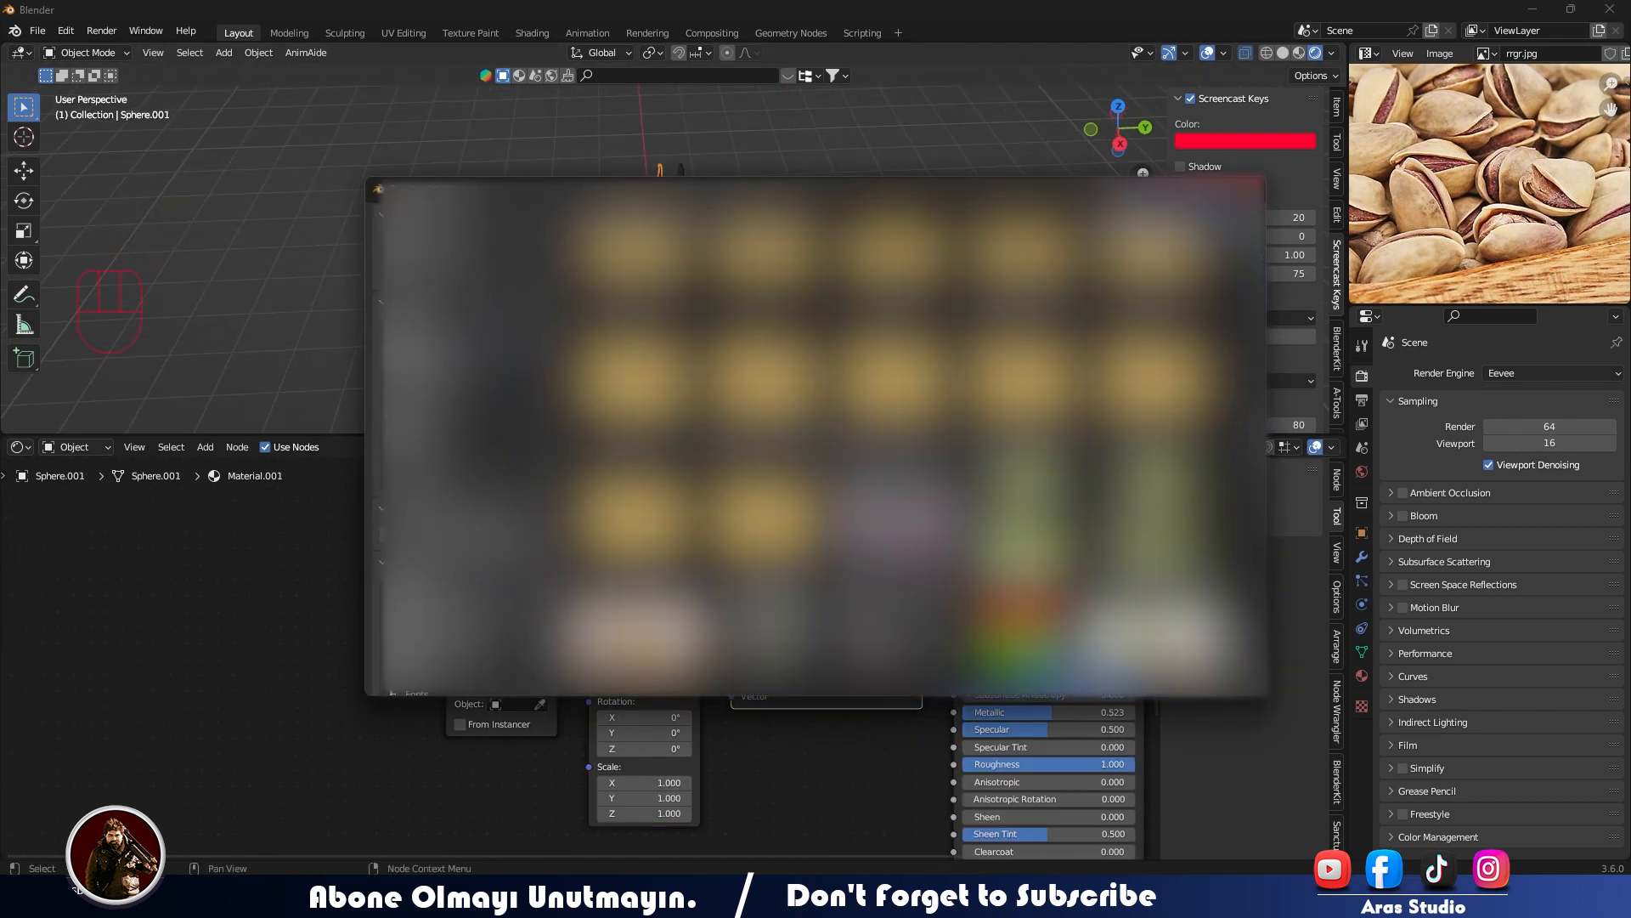
double_click(1143, 569)
middle_click_drag(664, 389, 624, 381)
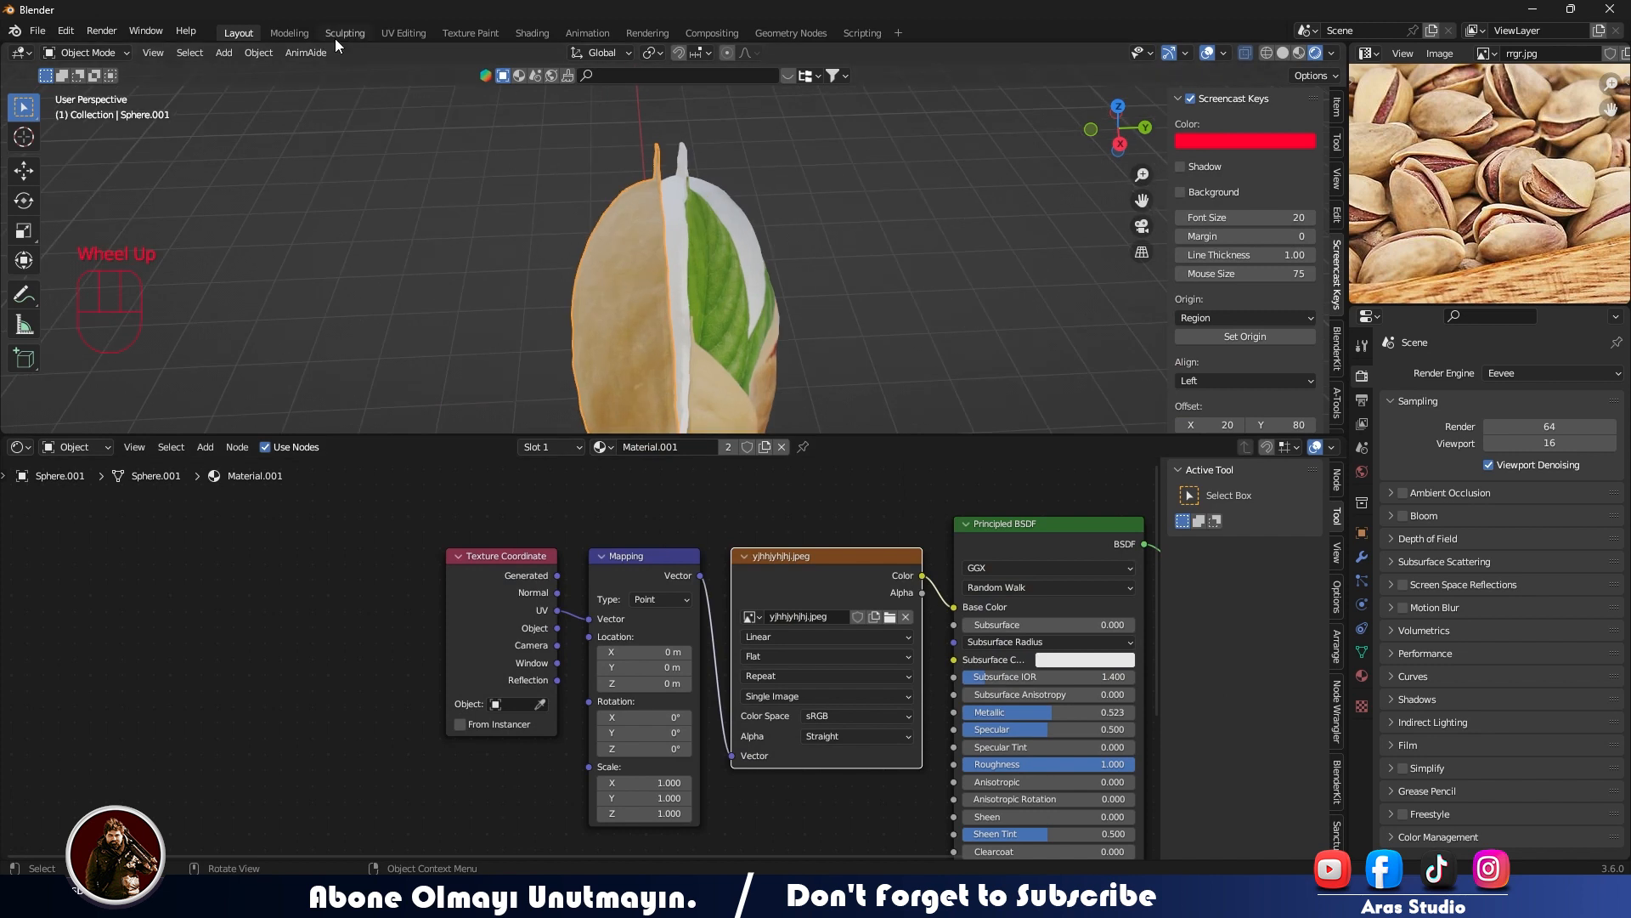
- Open the half-shell in the UV Editing workspace and unwrap its entire mesh
left_click(402, 34)
key("a")
right_click(951, 240)
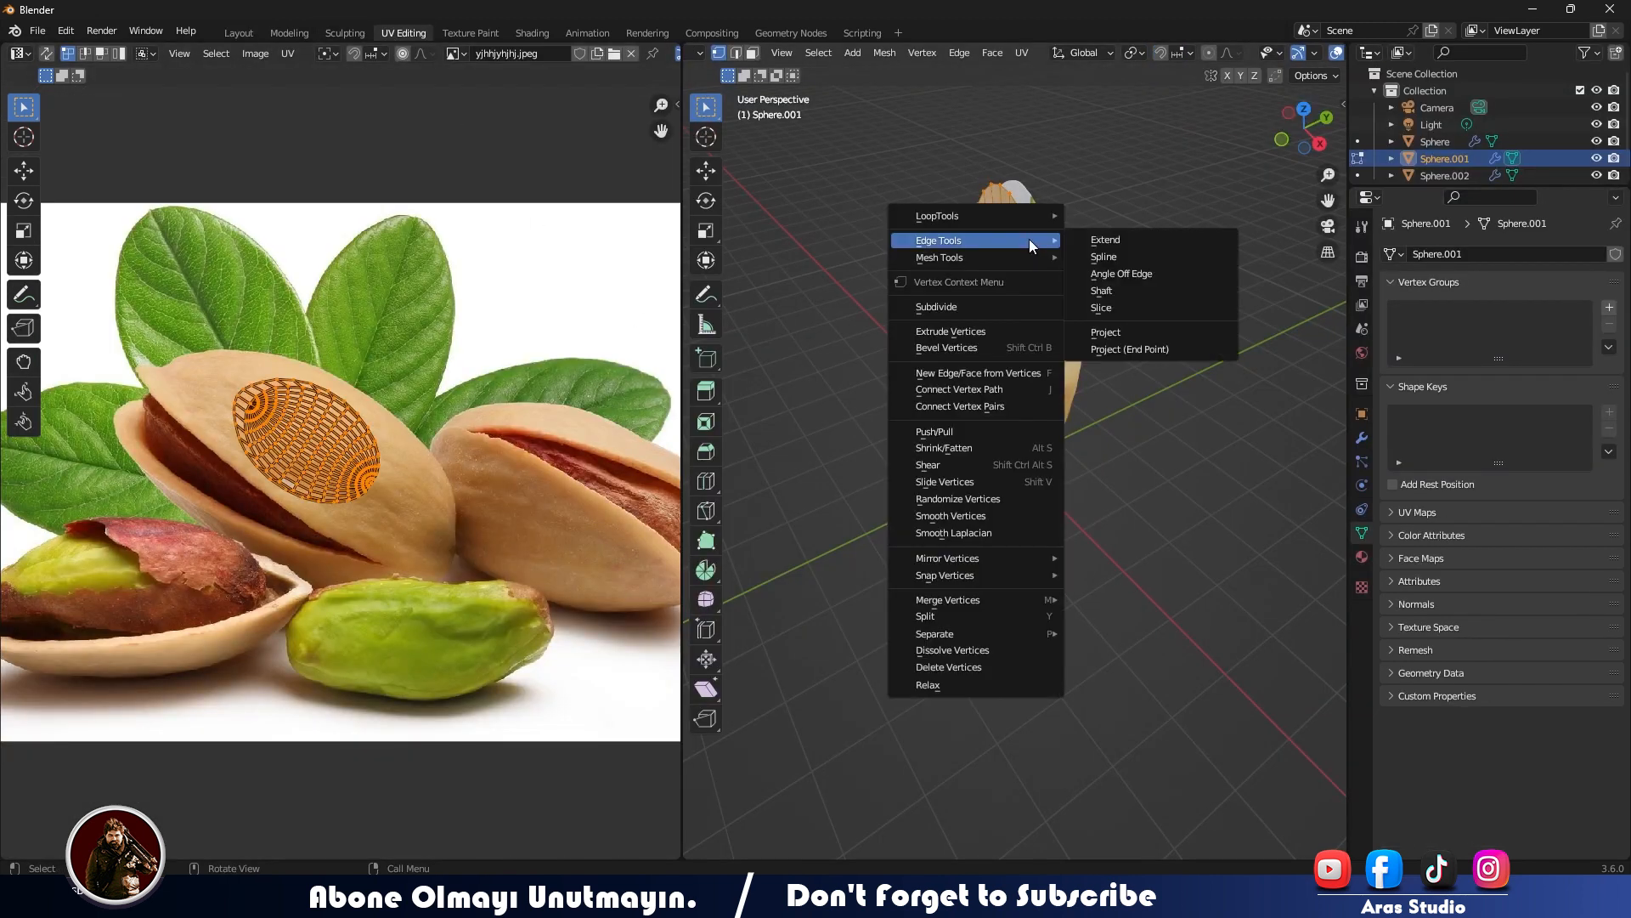
key("Escape")
key("u")
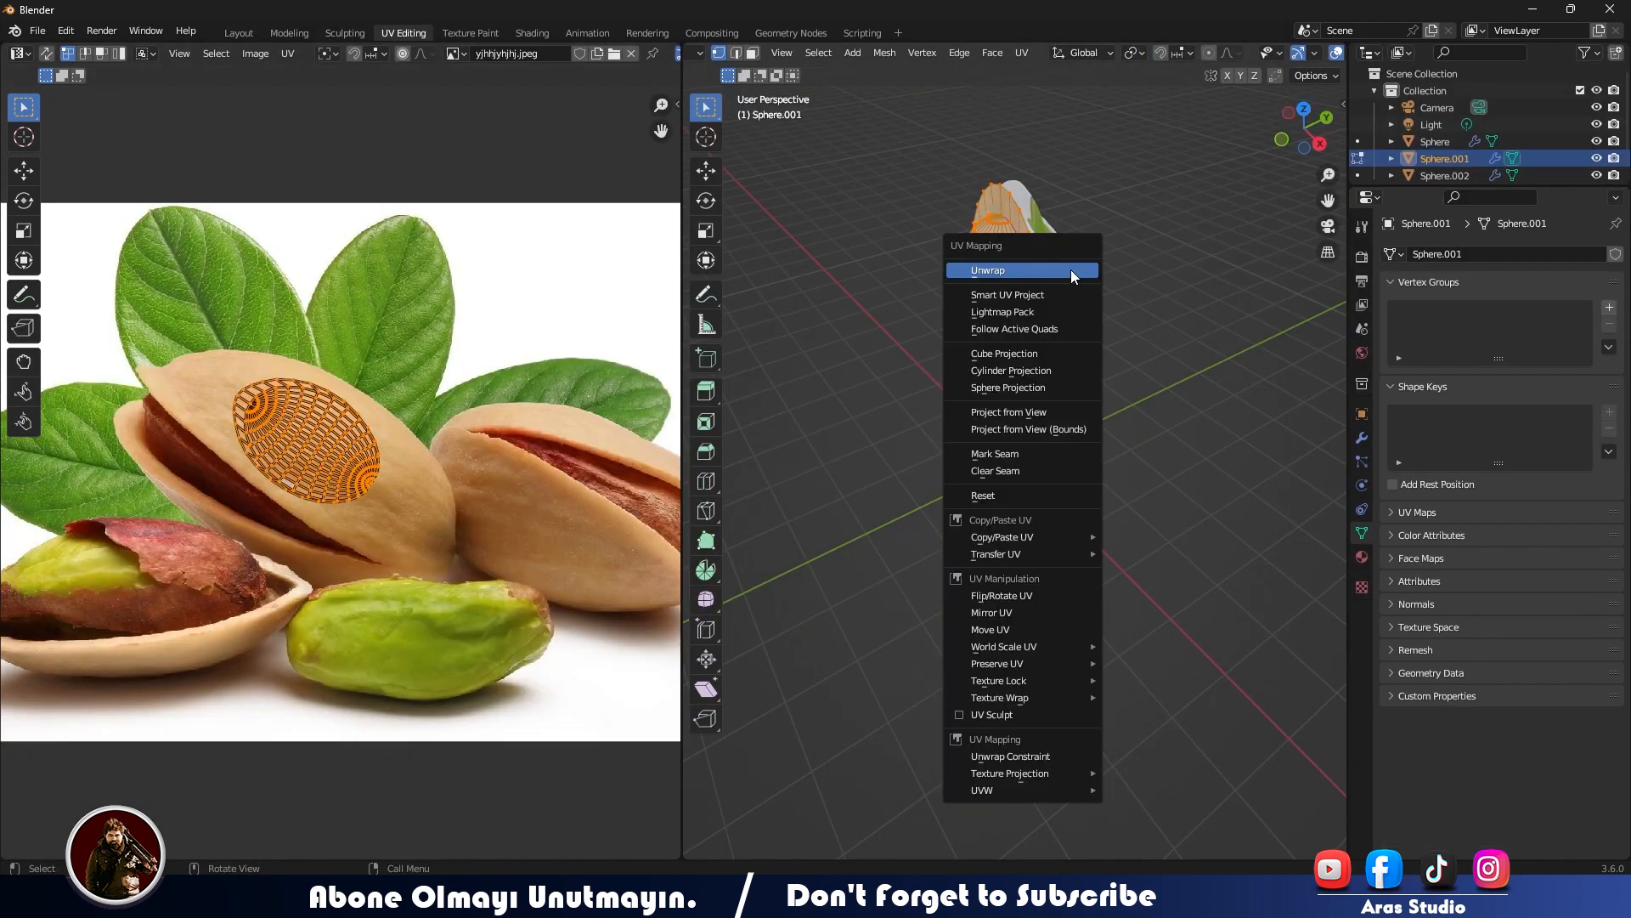
left_click(1071, 268)
- Shrink, rotate and move the half-shell's UV island onto the large beige pistachio shell in the image
middle_click_drag(428, 476, 443, 474)
key("s")
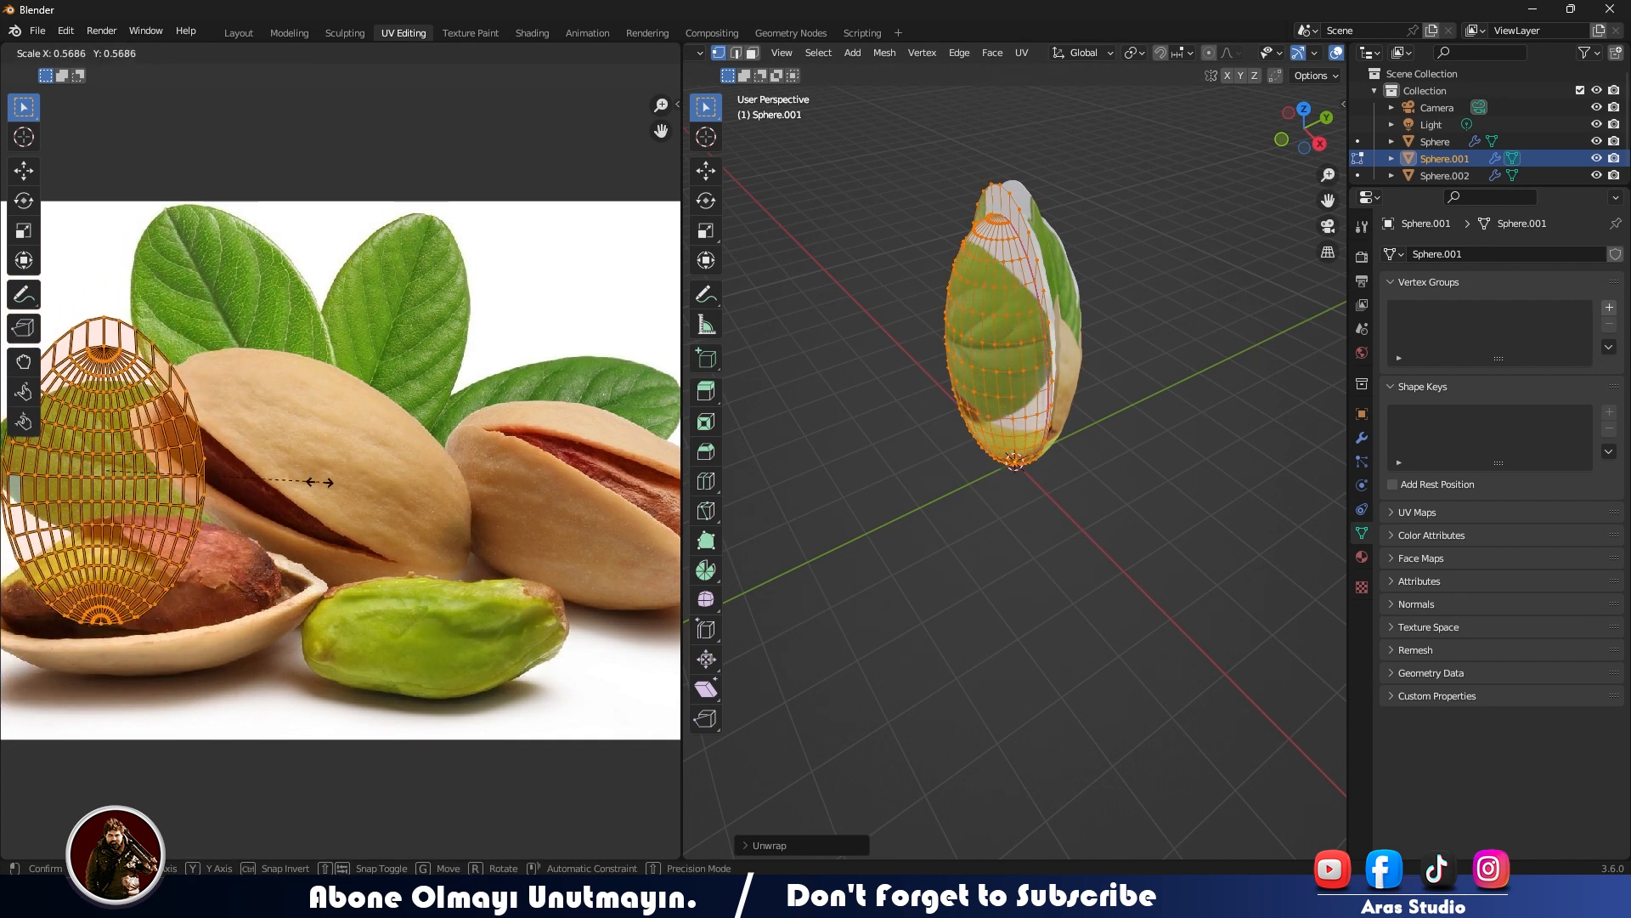
left_click(254, 482)
key("r")
left_click(288, 418)
key("g")
left_click(469, 374)
- Refine the UV island's size, angle and position, stretching it along X to cover the pictured shell, and return to Object Mode
key("s")
left_click(458, 392)
key("r")
left_click(478, 410)
key("s")
left_click(485, 410)
key("g")
left_click(478, 412)
key("s")
key("x")
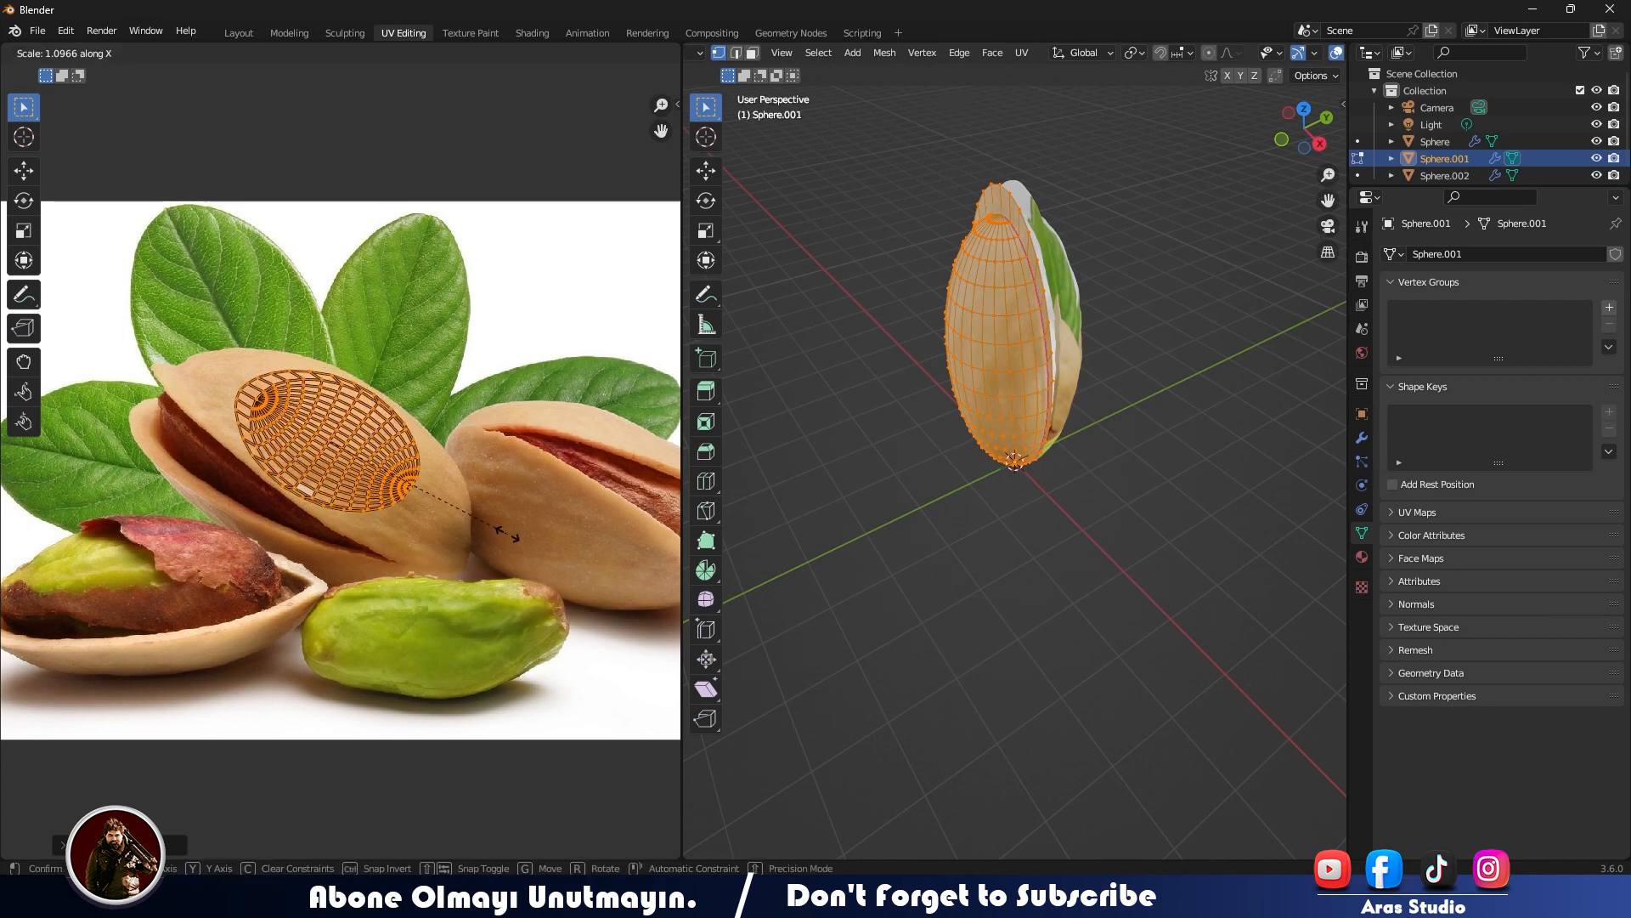
left_click(551, 544)
key("r")
left_click(531, 568)
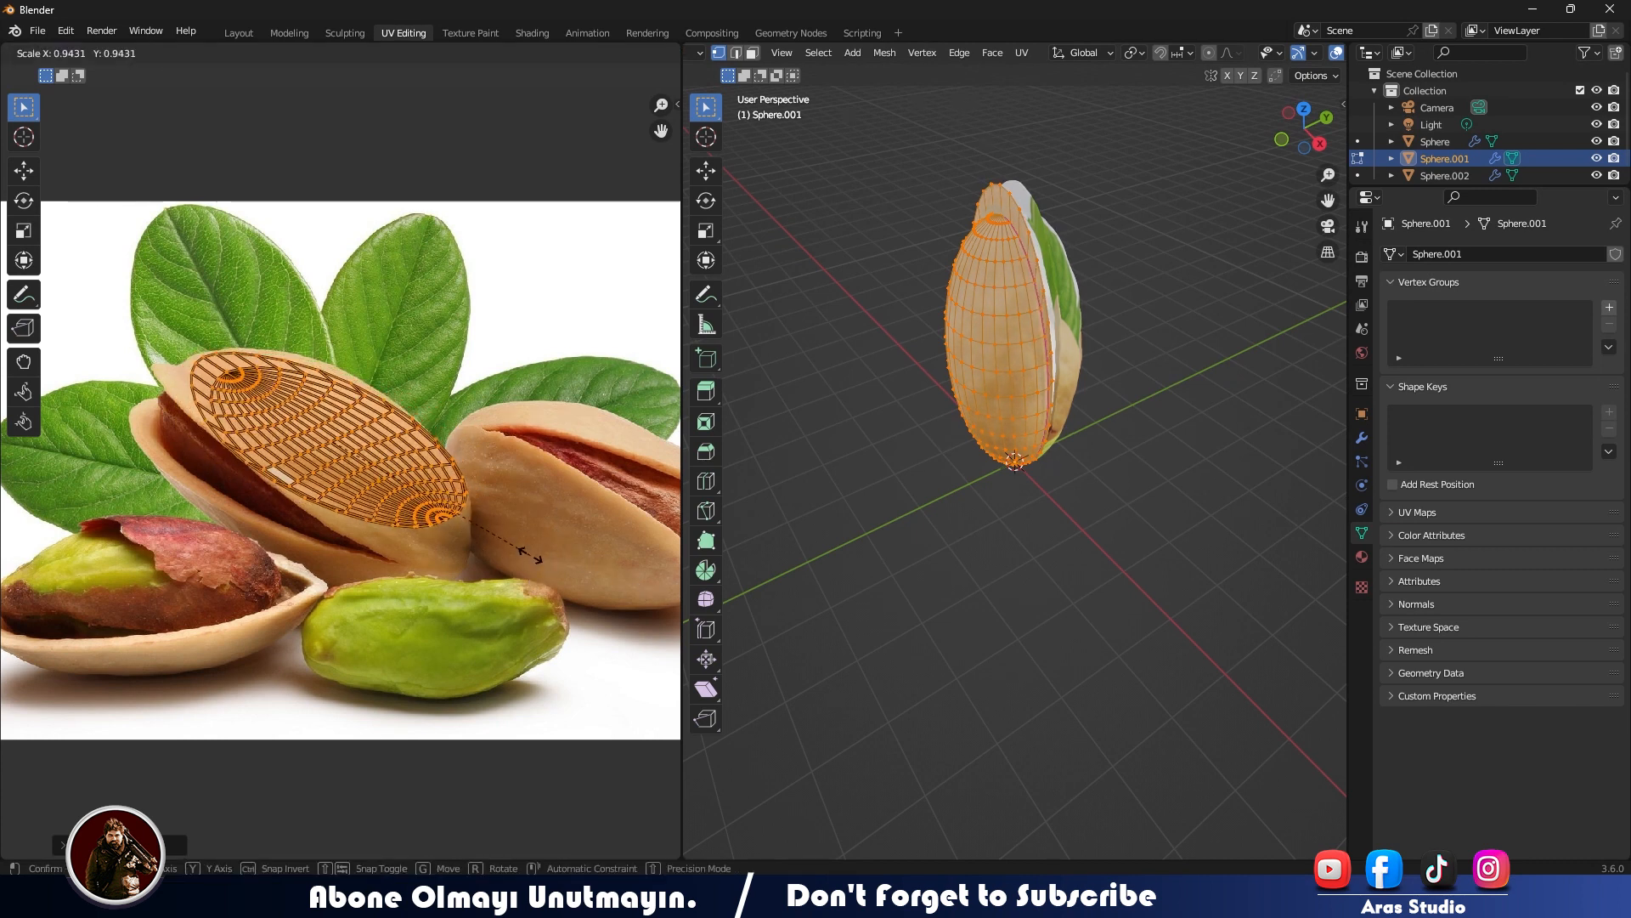
key("Tab")
middle_click_drag(1190, 349, 1011, 396)
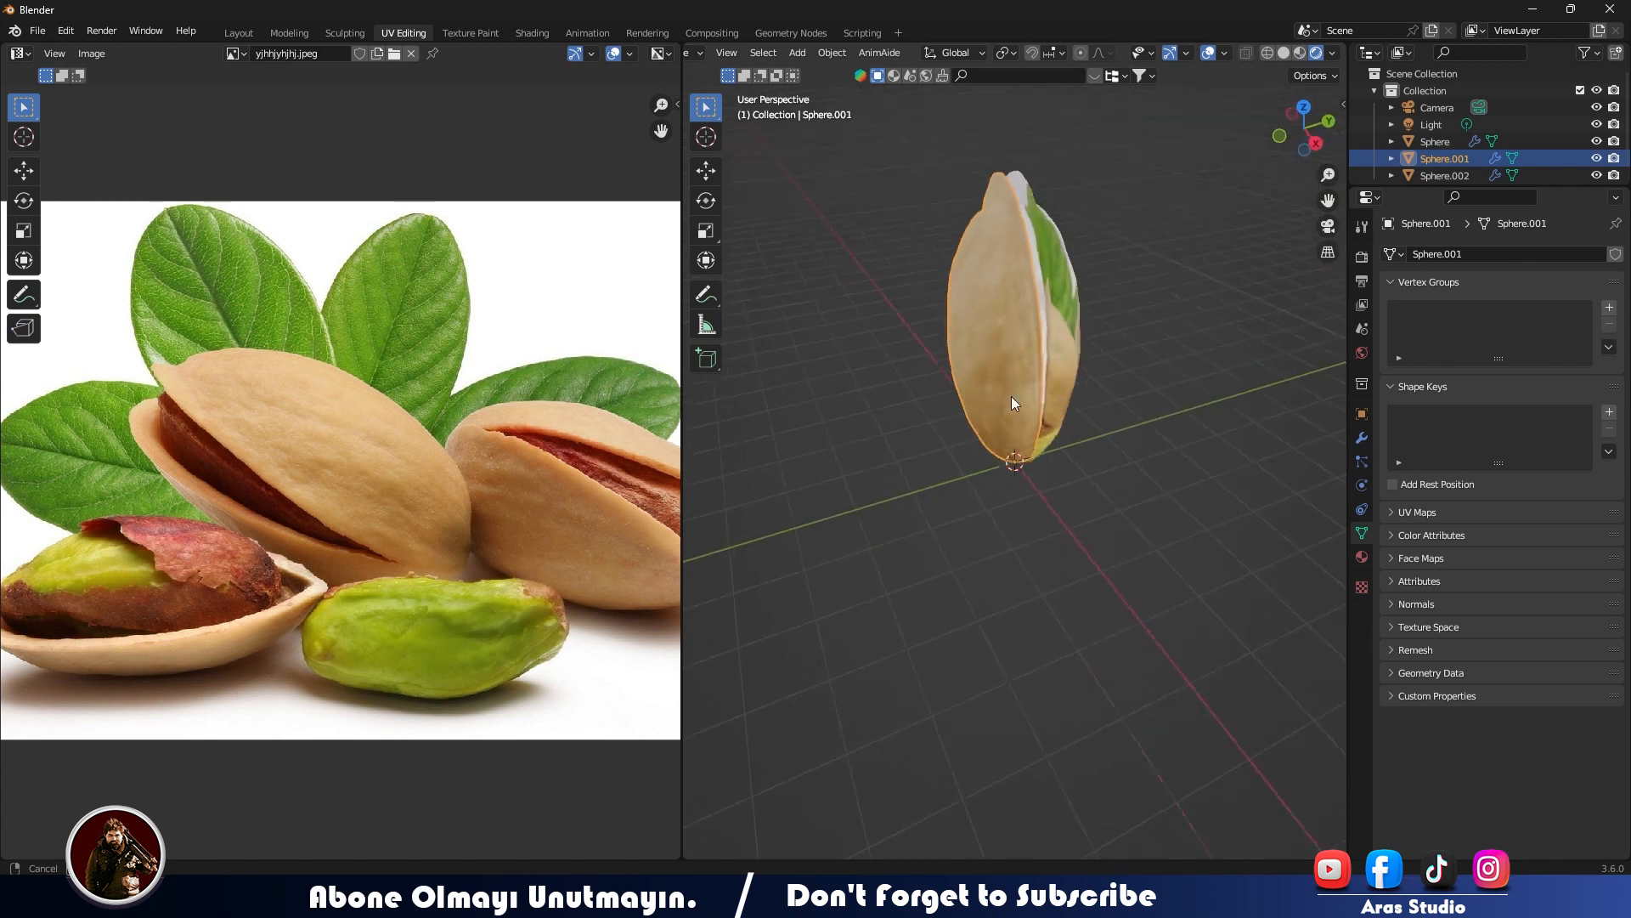
scroll(1011, 395, "up", 4)
- Try the Cycles render engine, inspect the textured half-shell, and switch back to Eevee
left_click(1362, 257)
left_click(1513, 254)
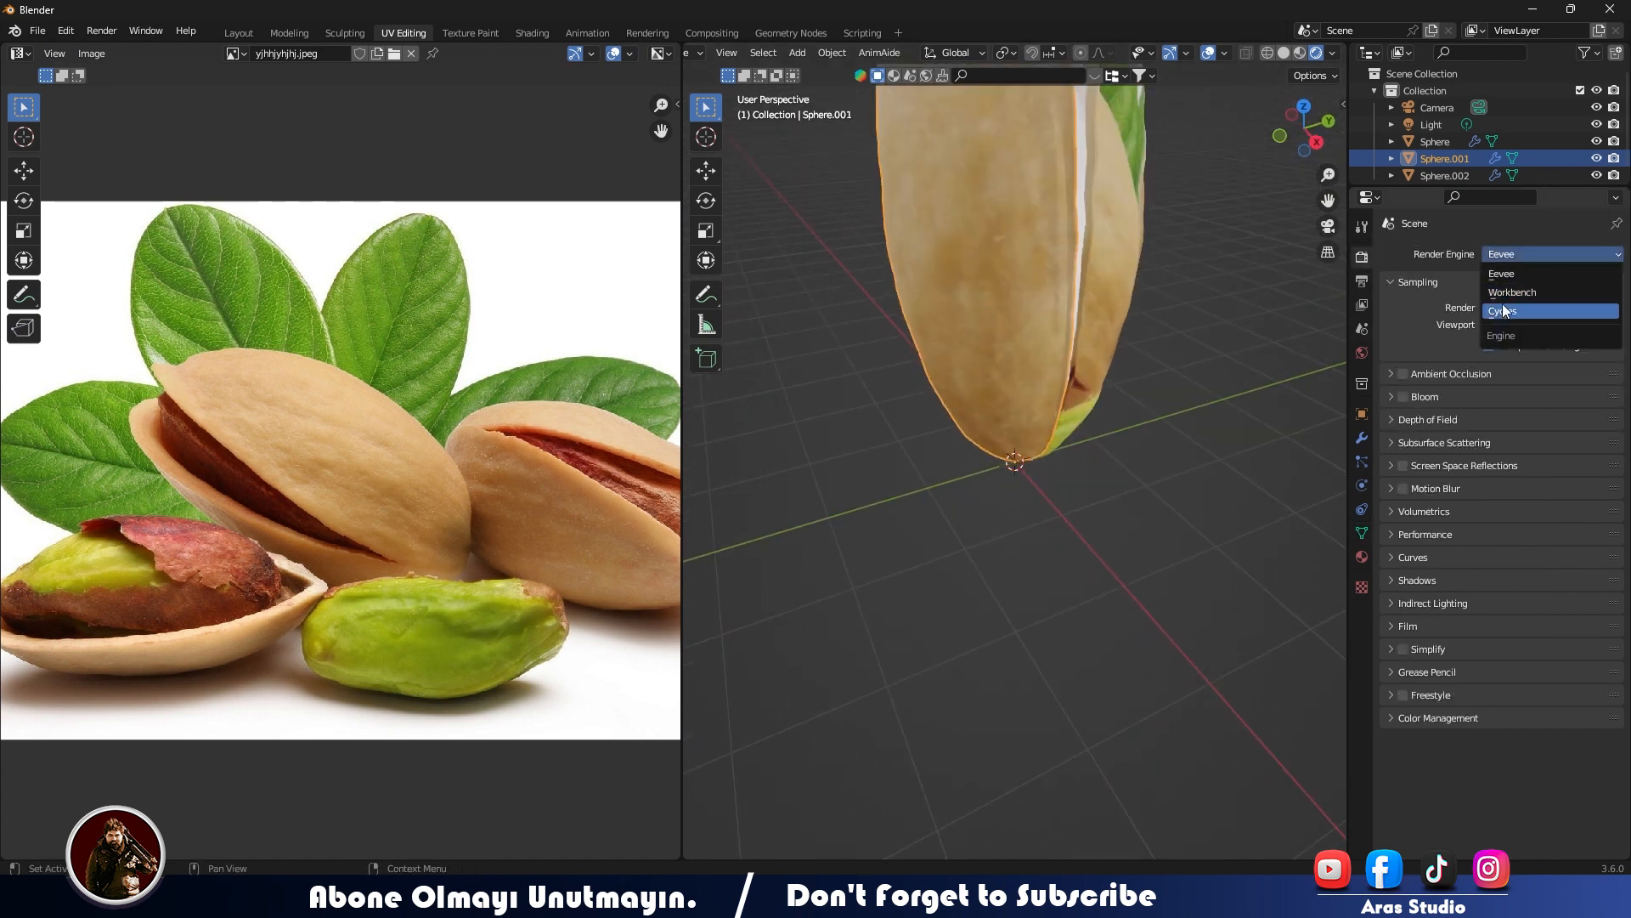
left_click(1508, 311)
scroll(1002, 388, "down", 3)
middle_click_drag(1002, 387, 988, 461)
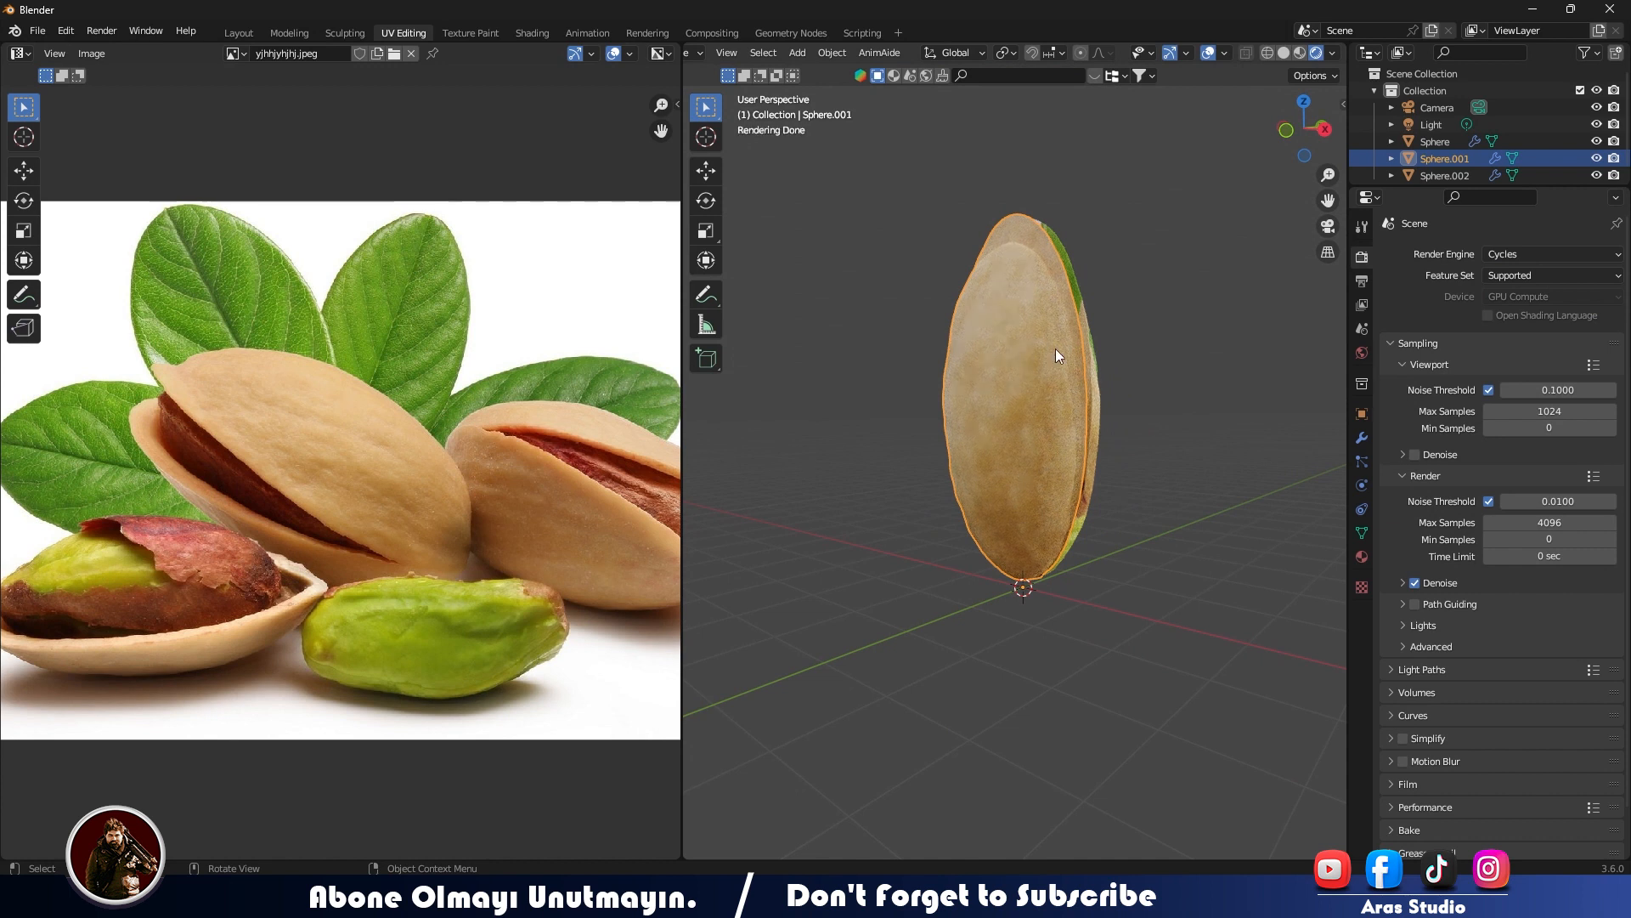
middle_click_drag(1055, 349, 1068, 350)
middle_click_drag(1083, 426, 1002, 410)
key("Tab")
scroll(1011, 412, "up", 4)
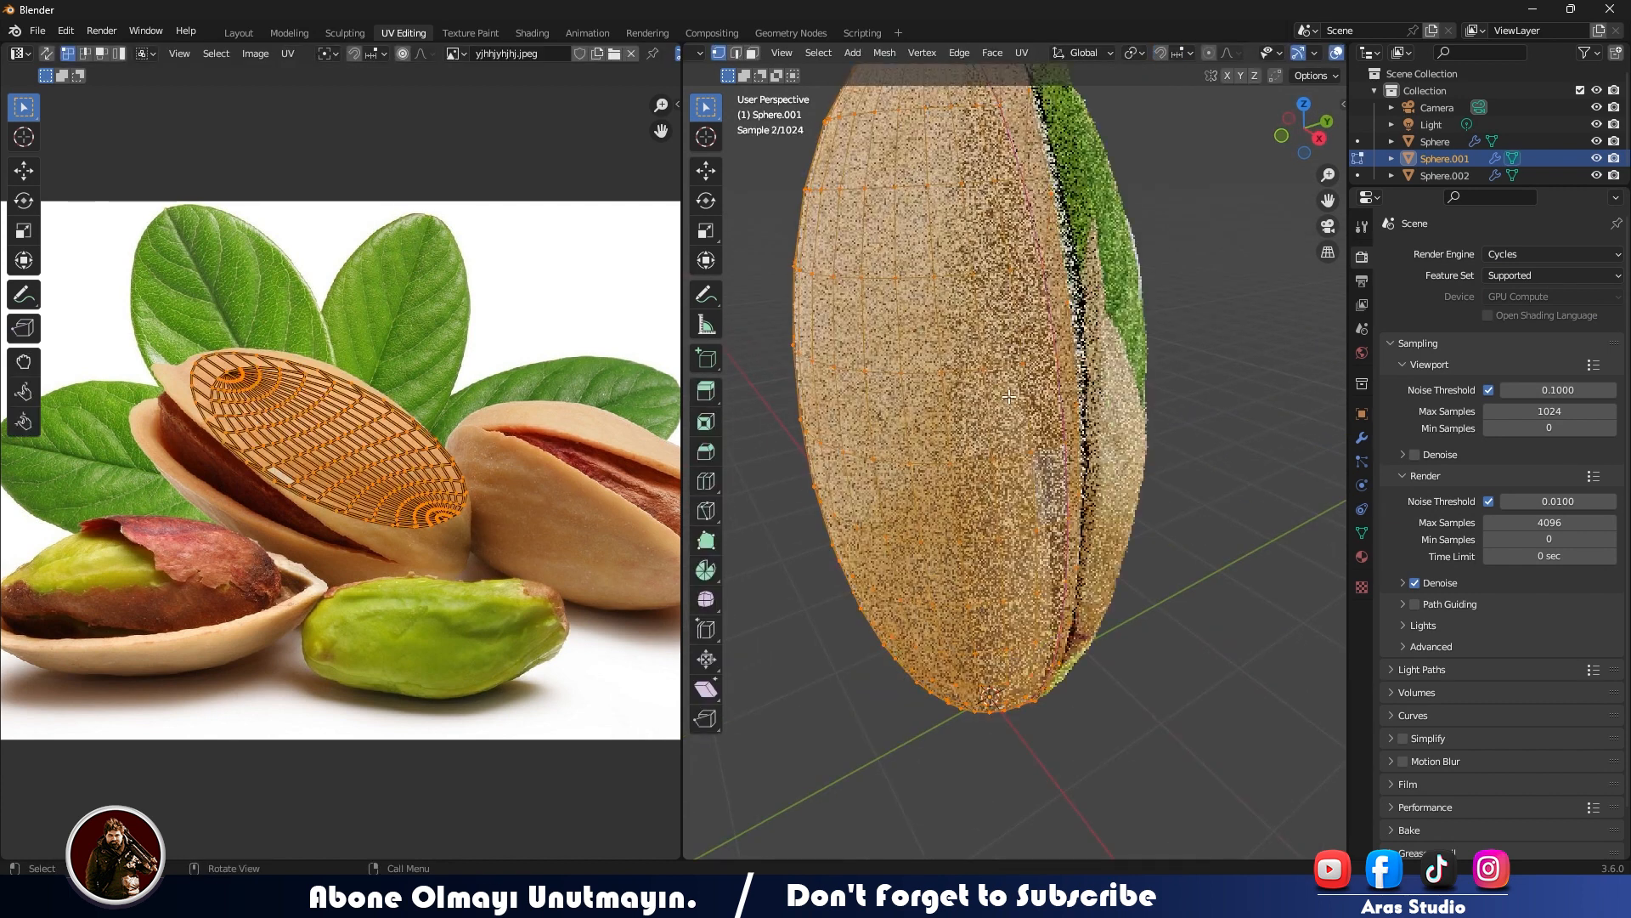
key("Tab")
scroll(1105, 459, "down", 5)
left_click(1116, 475)
middle_click_drag(1114, 489, 1167, 502)
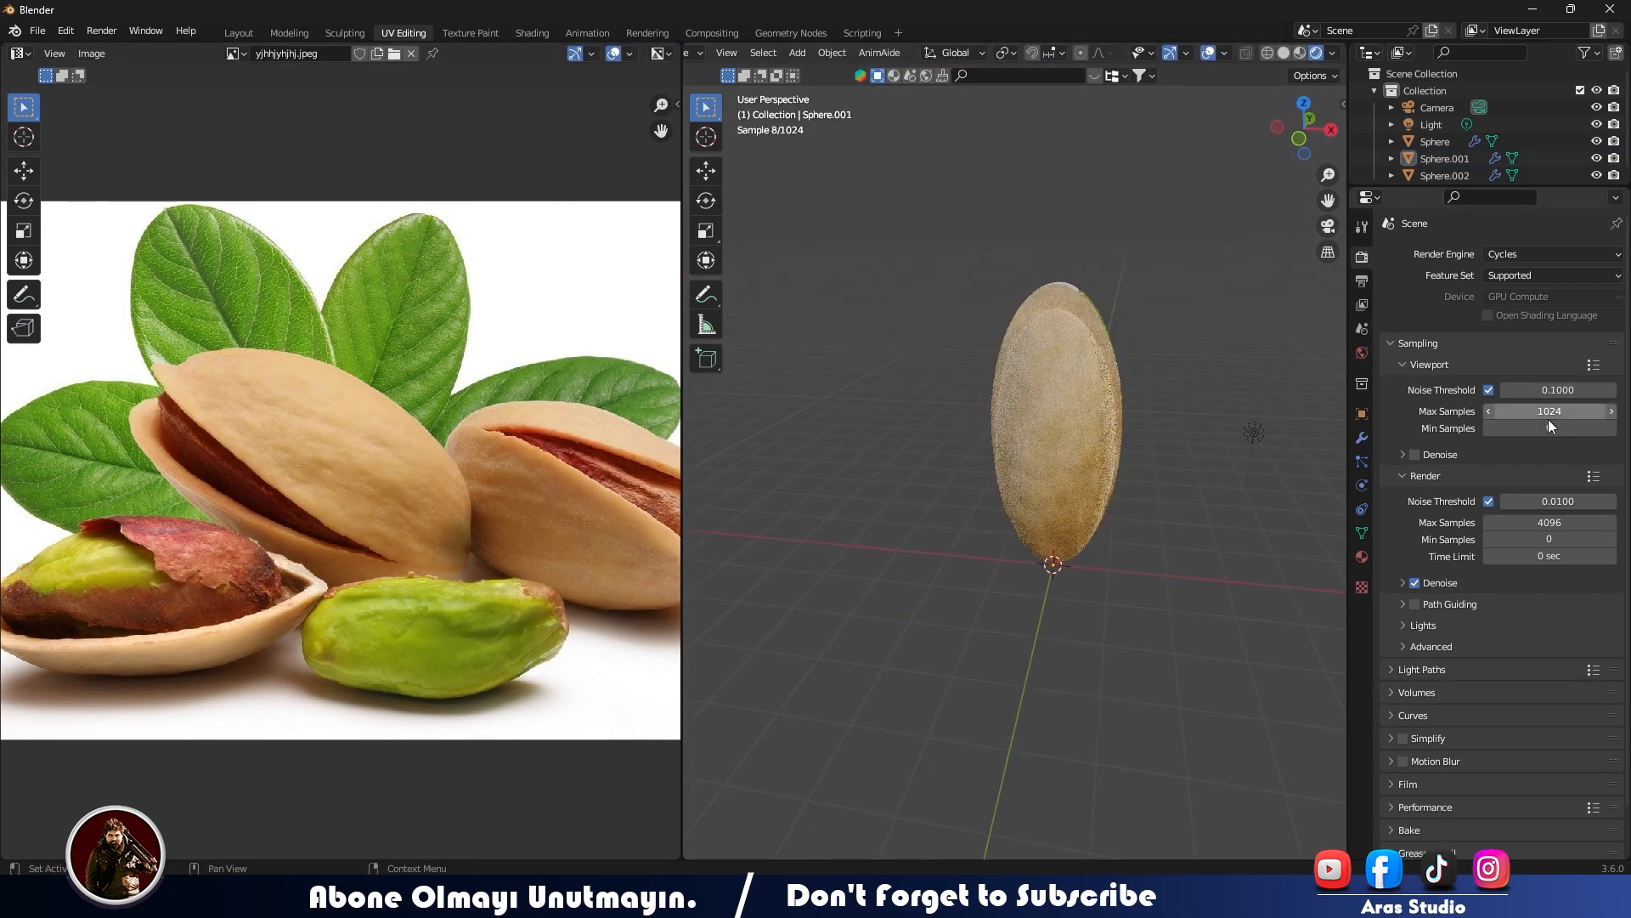
left_click(1515, 256)
left_click(1514, 294)
- Select the kernel and, in the Layout workspace, add Texture Coordinate, Mapping and Image Texture nodes to its material
middle_click_drag(1020, 455, 948, 412)
scroll(947, 382, "up", 1)
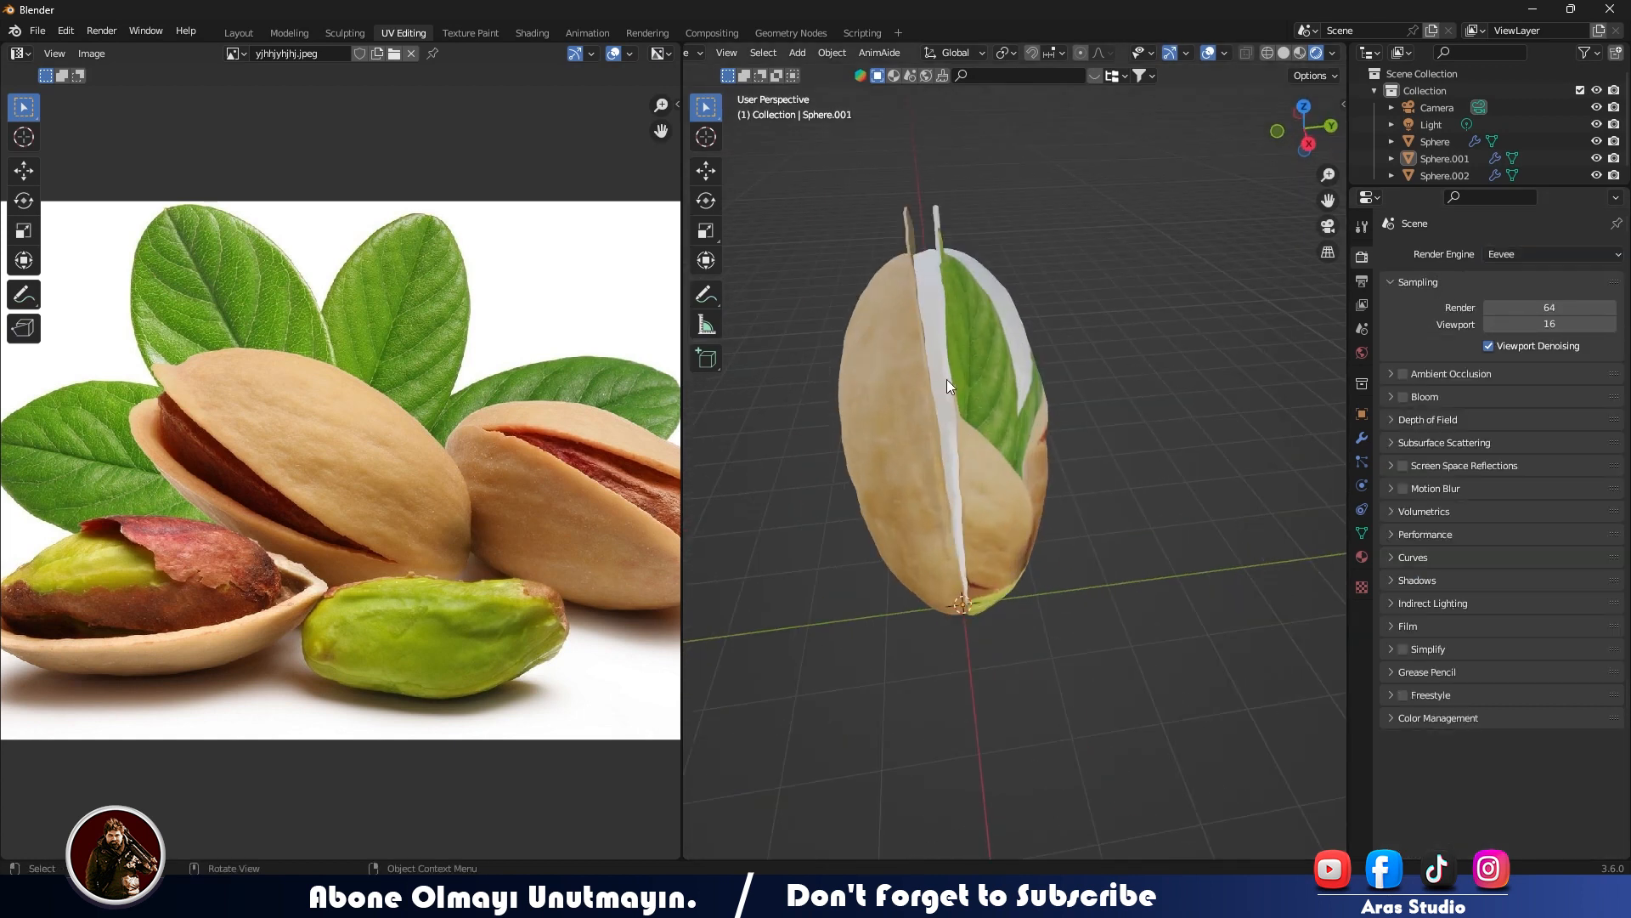
left_click(940, 345)
key("Tab")
key("Tab")
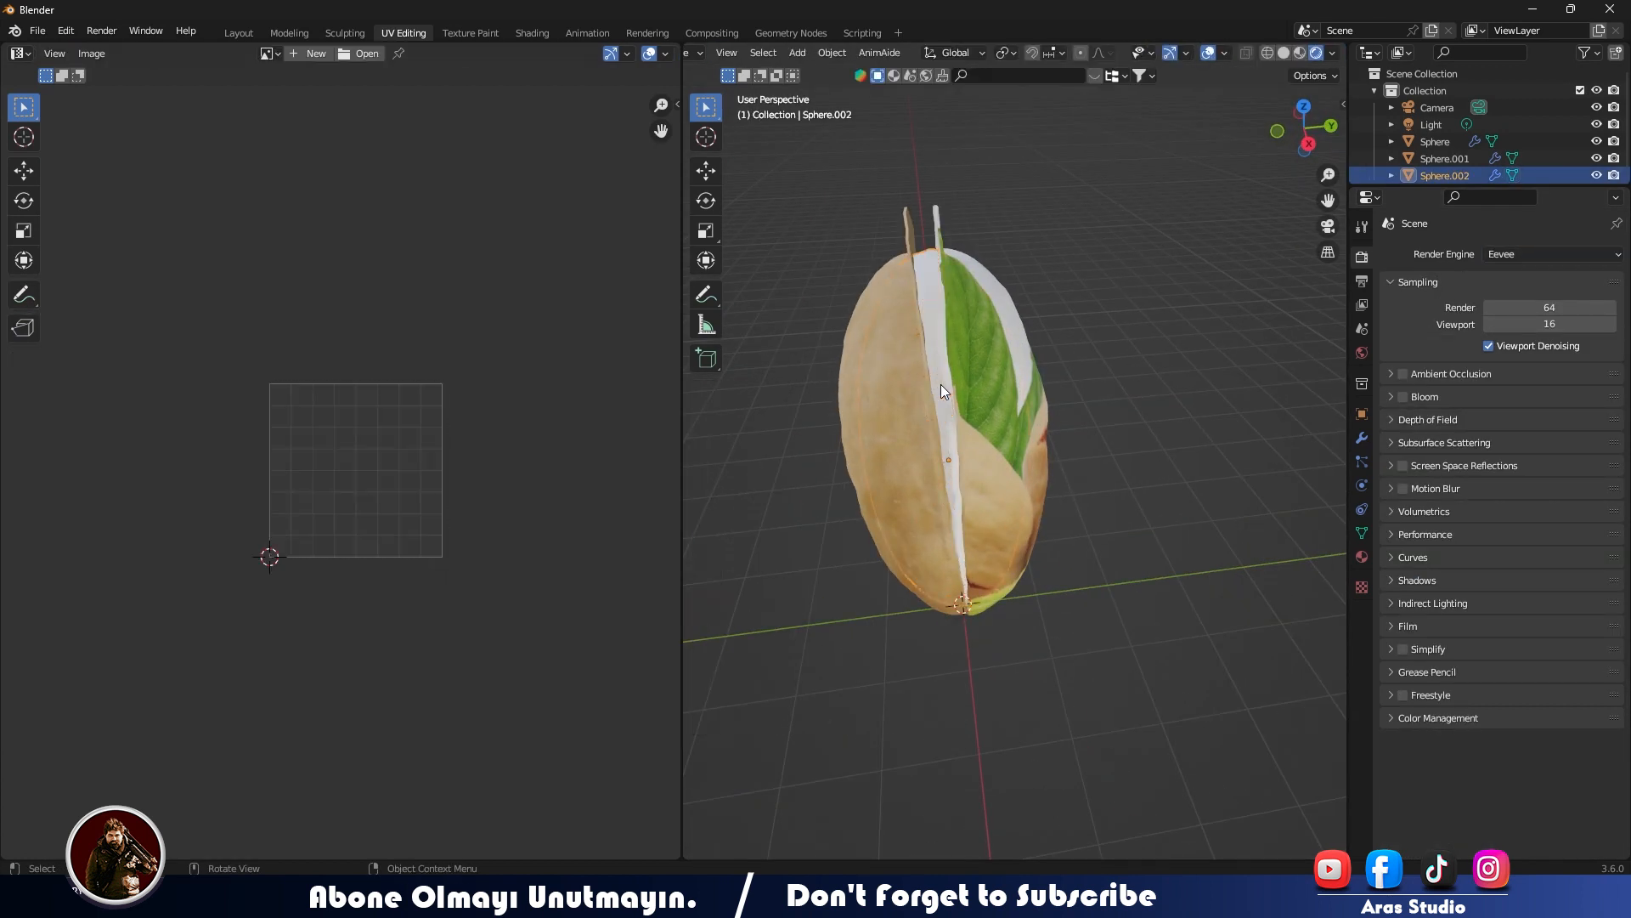
left_click(240, 33)
scroll(844, 686, "down", 2)
left_click(783, 561)
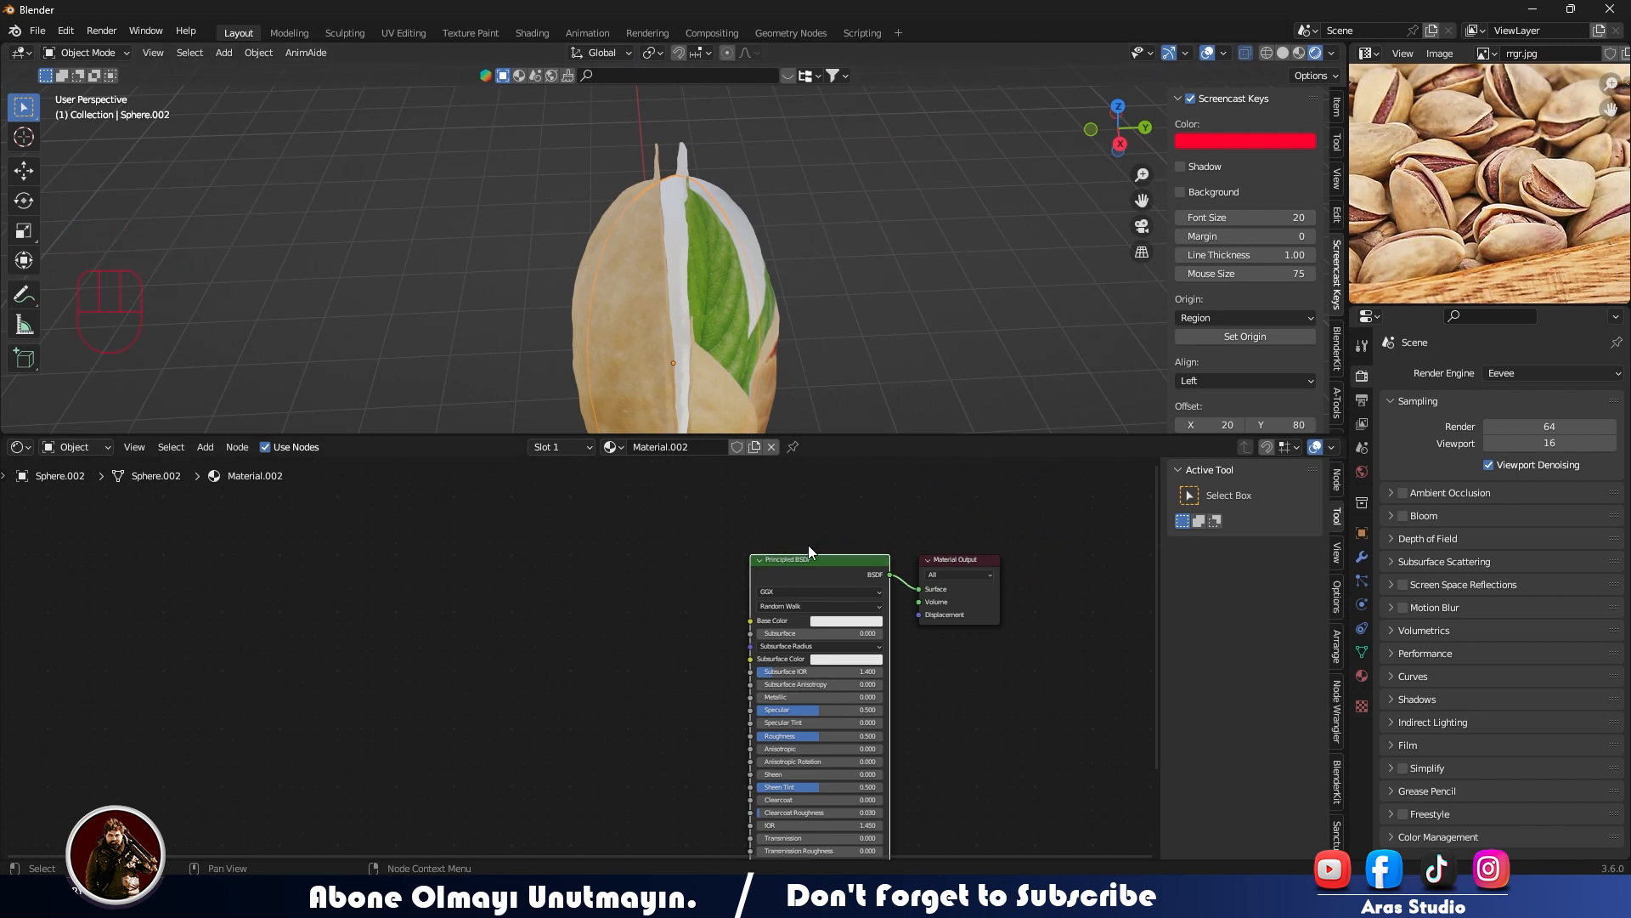
key("ctrl+t")
- Load yjhhjyhjhj.jpeg into the kernel material's Image Texture node
left_click(704, 631)
left_click(704, 629)
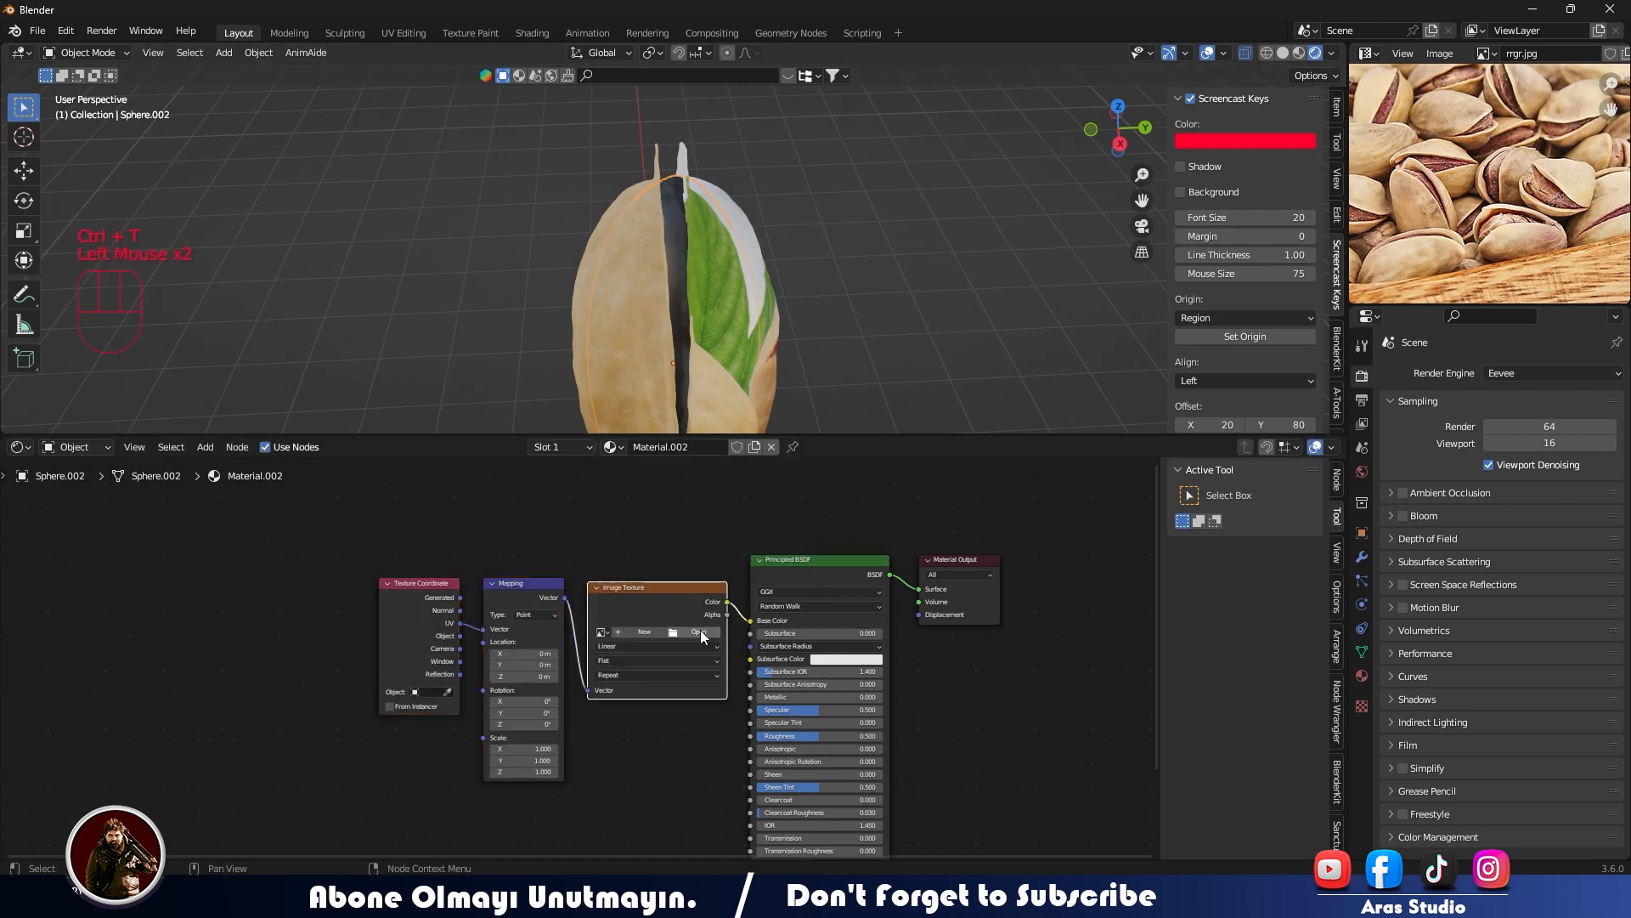
scroll(731, 582, "down", 5)
double_click(731, 582)
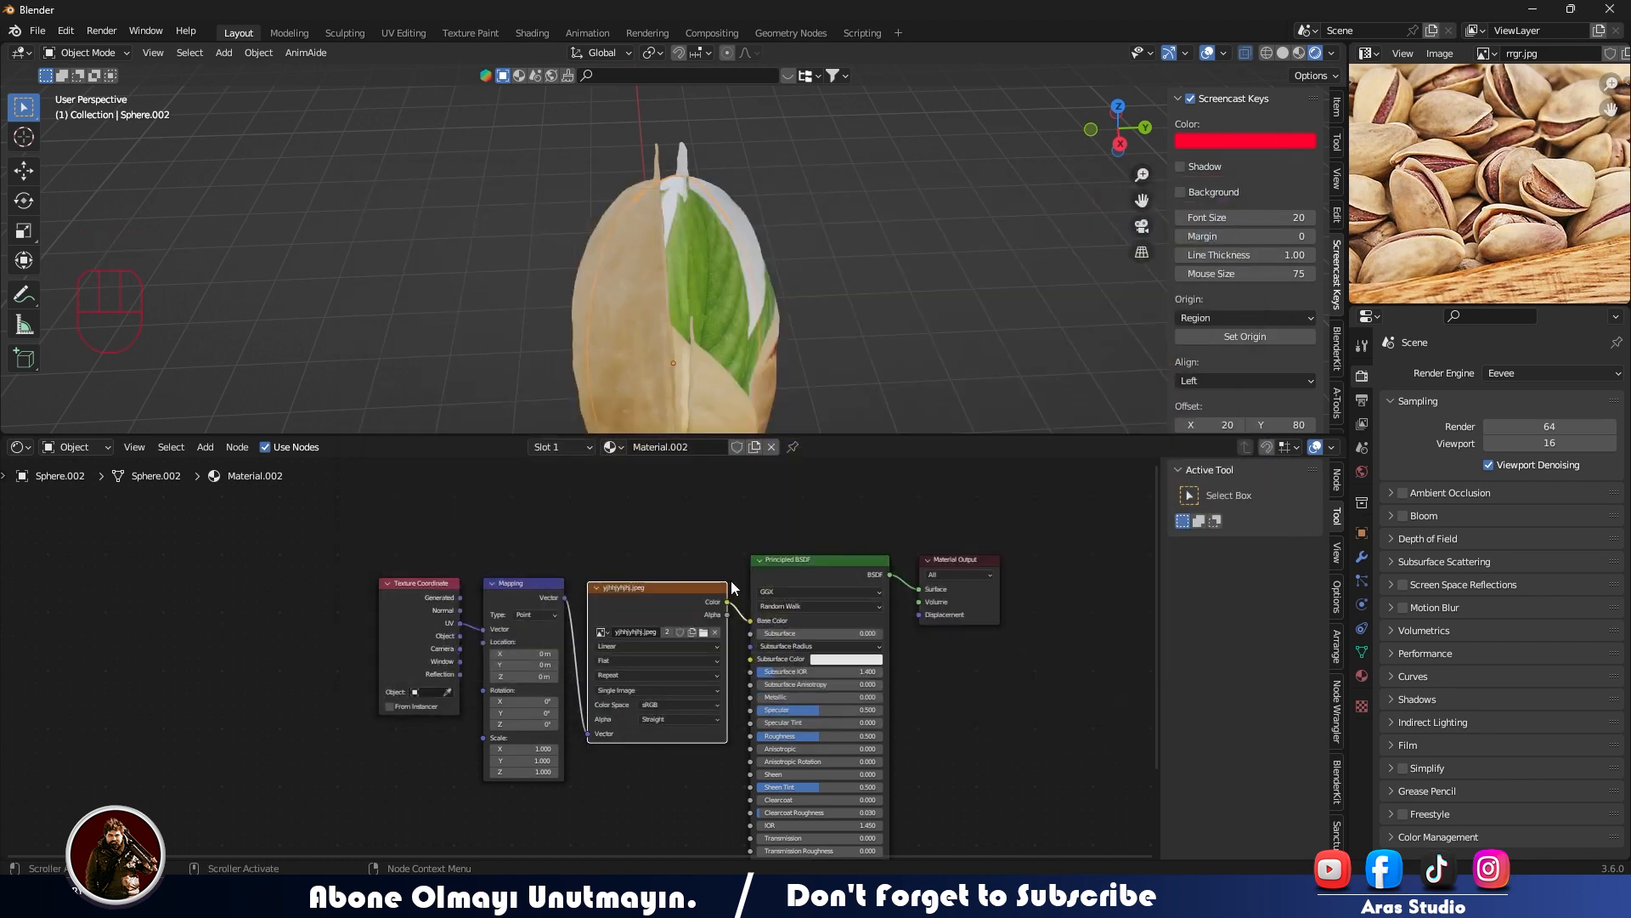
- Unwrap the kernel's mesh in the UV Editing workspace
left_click(394, 34)
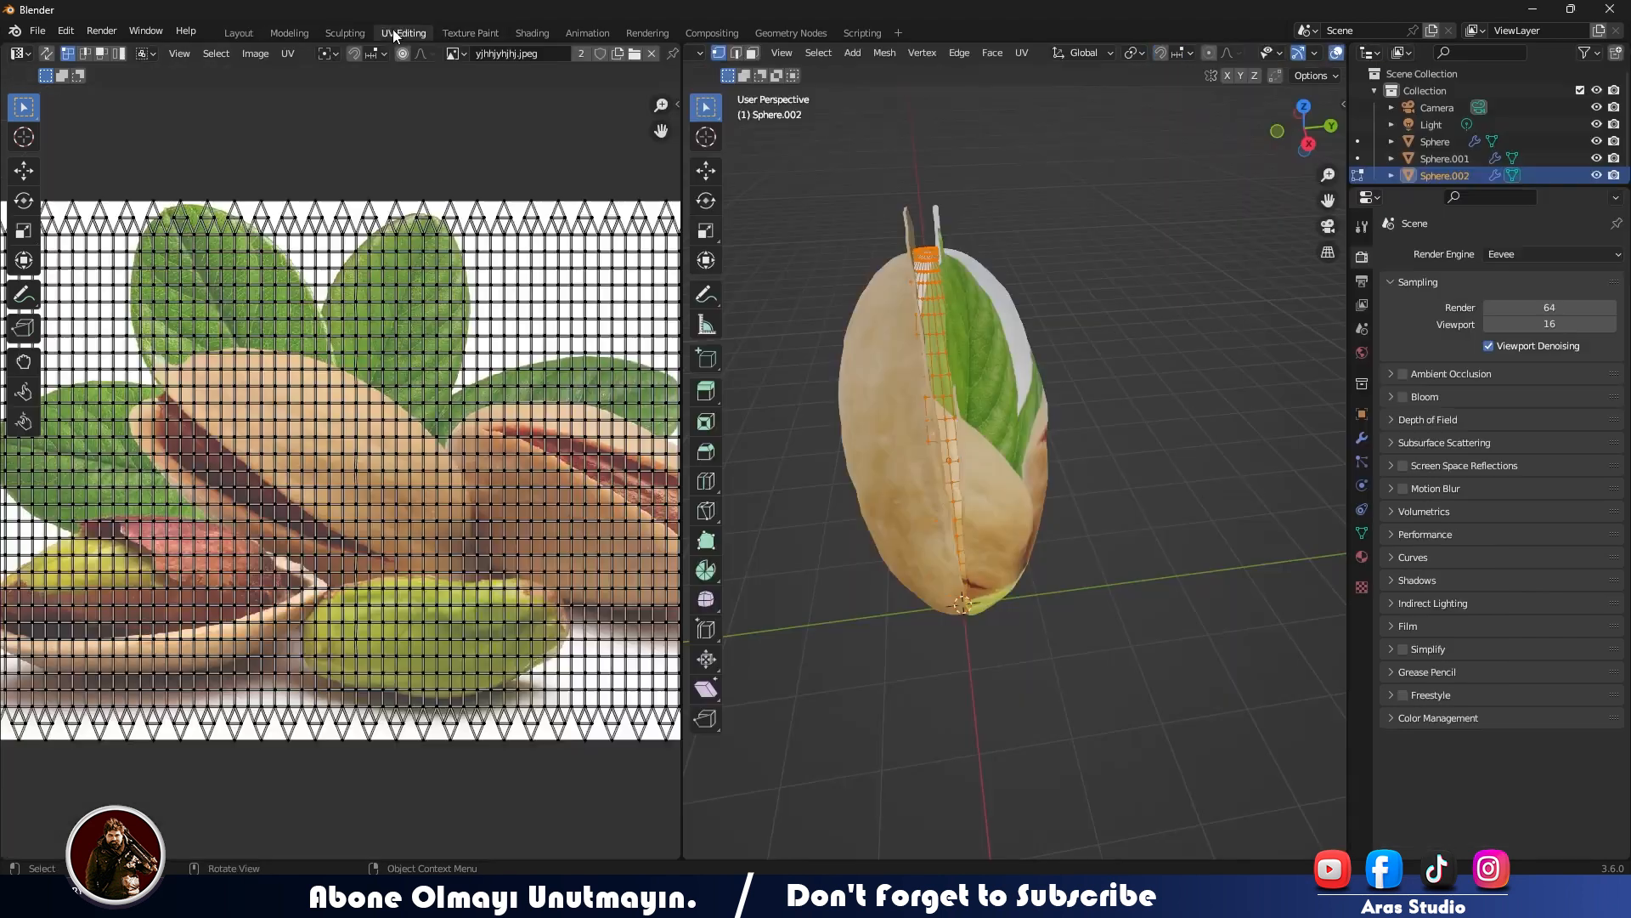
key("u")
left_click(943, 335)
- Shrink, rotate and move all the kernel's UVs onto the reddish-brown kernel lying in the open shell in the image
middle_click_drag(380, 500, 583, 498)
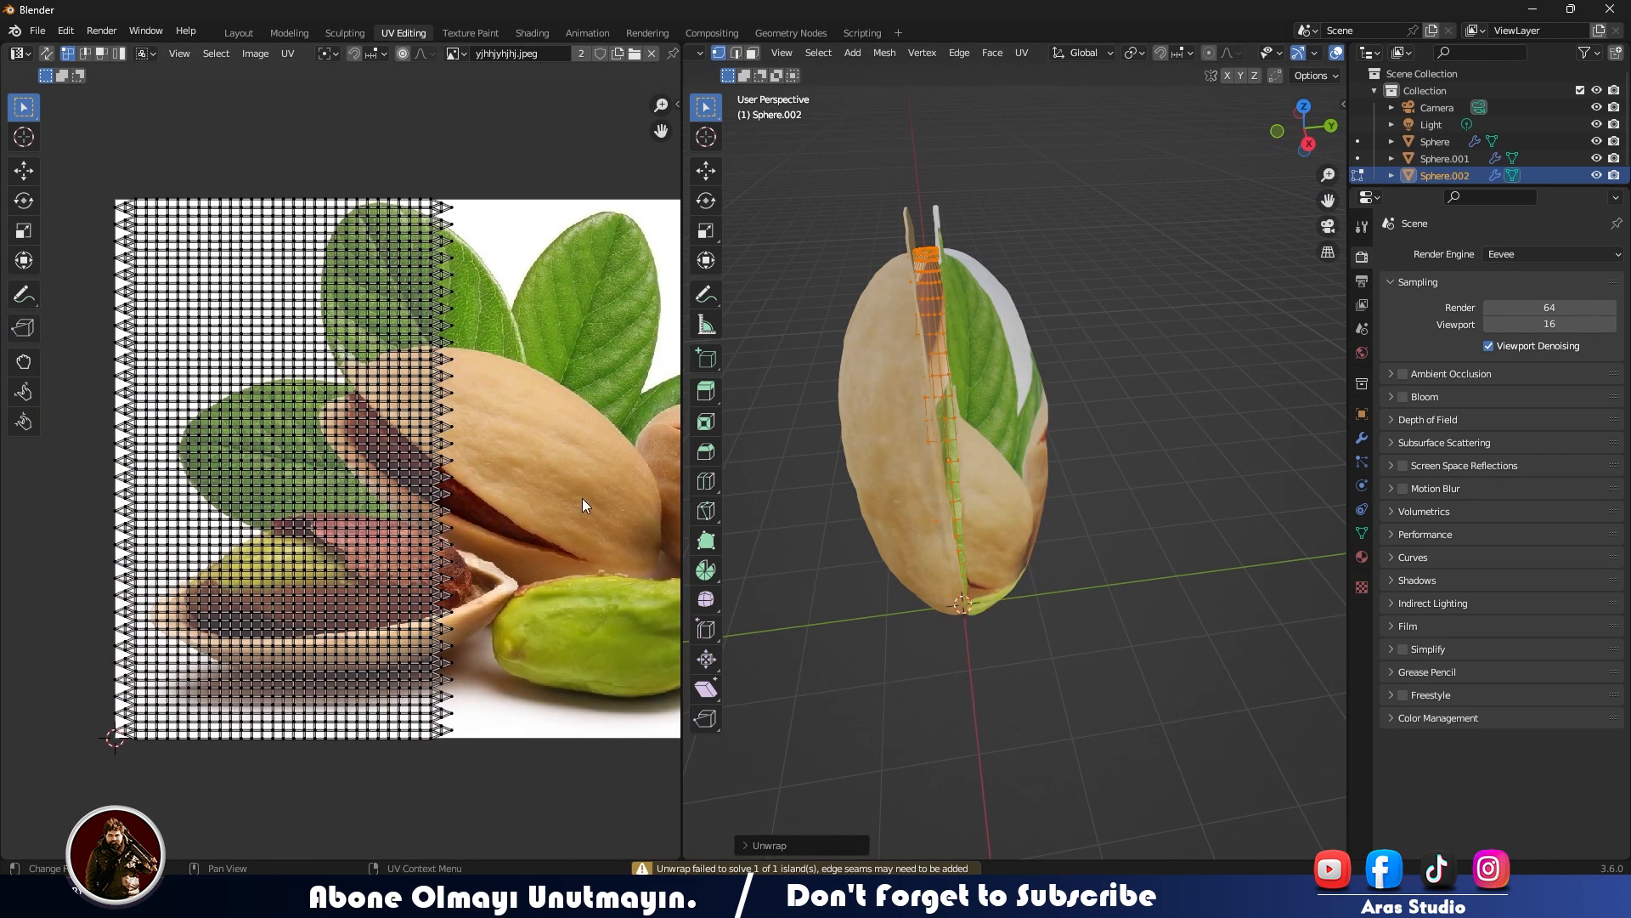
key("a")
key("s")
left_click(392, 491)
key("r")
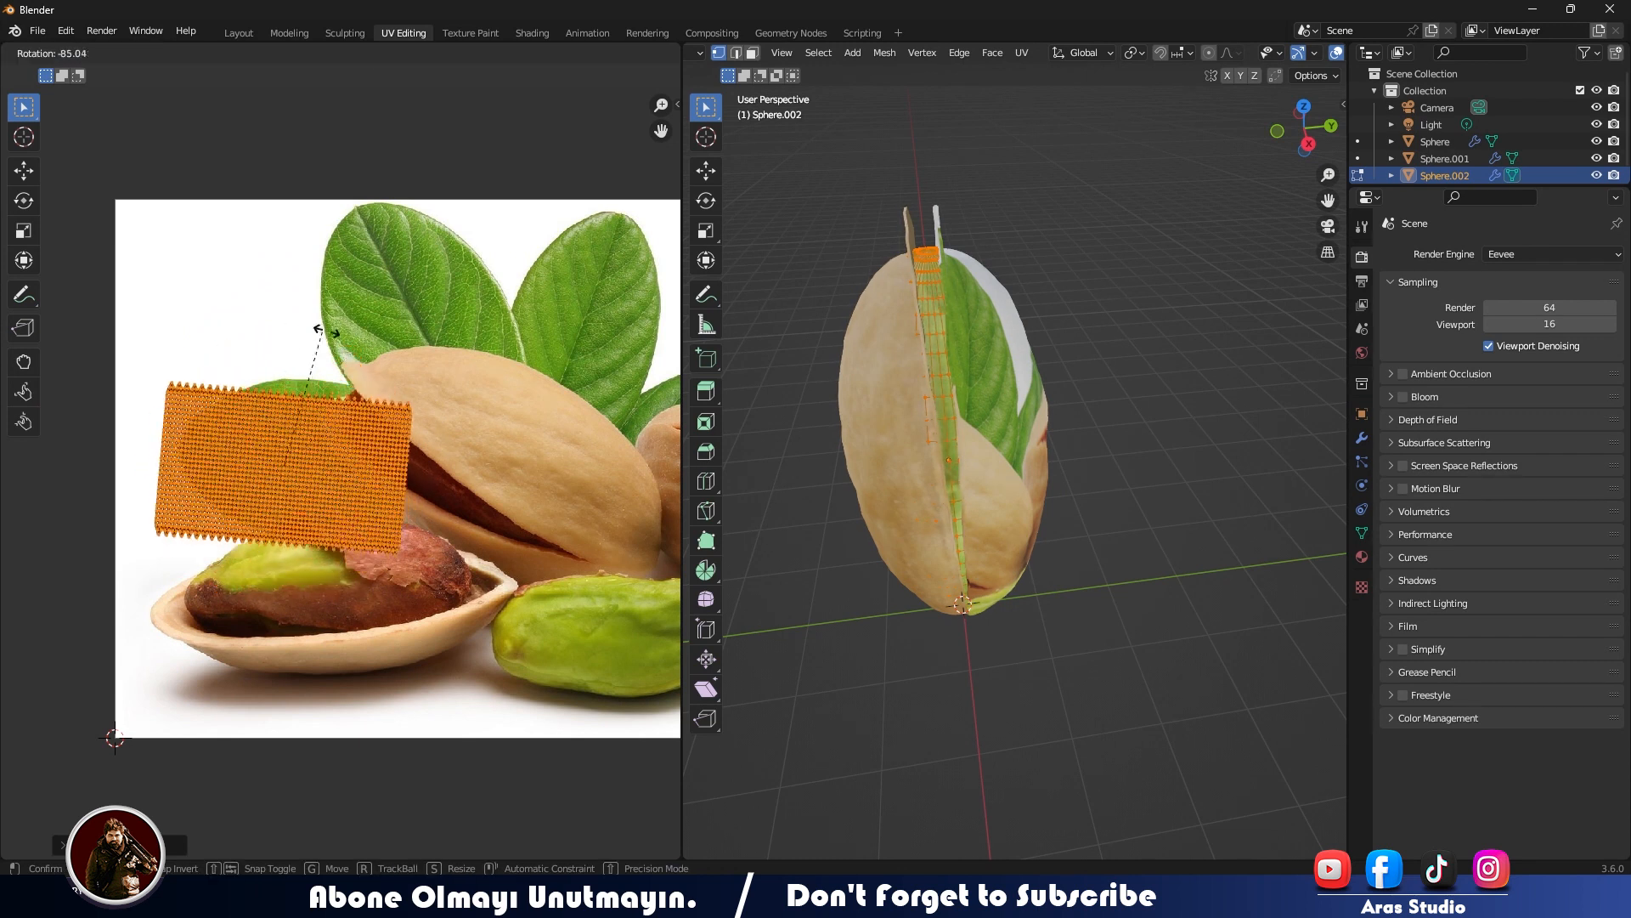
left_click(312, 332)
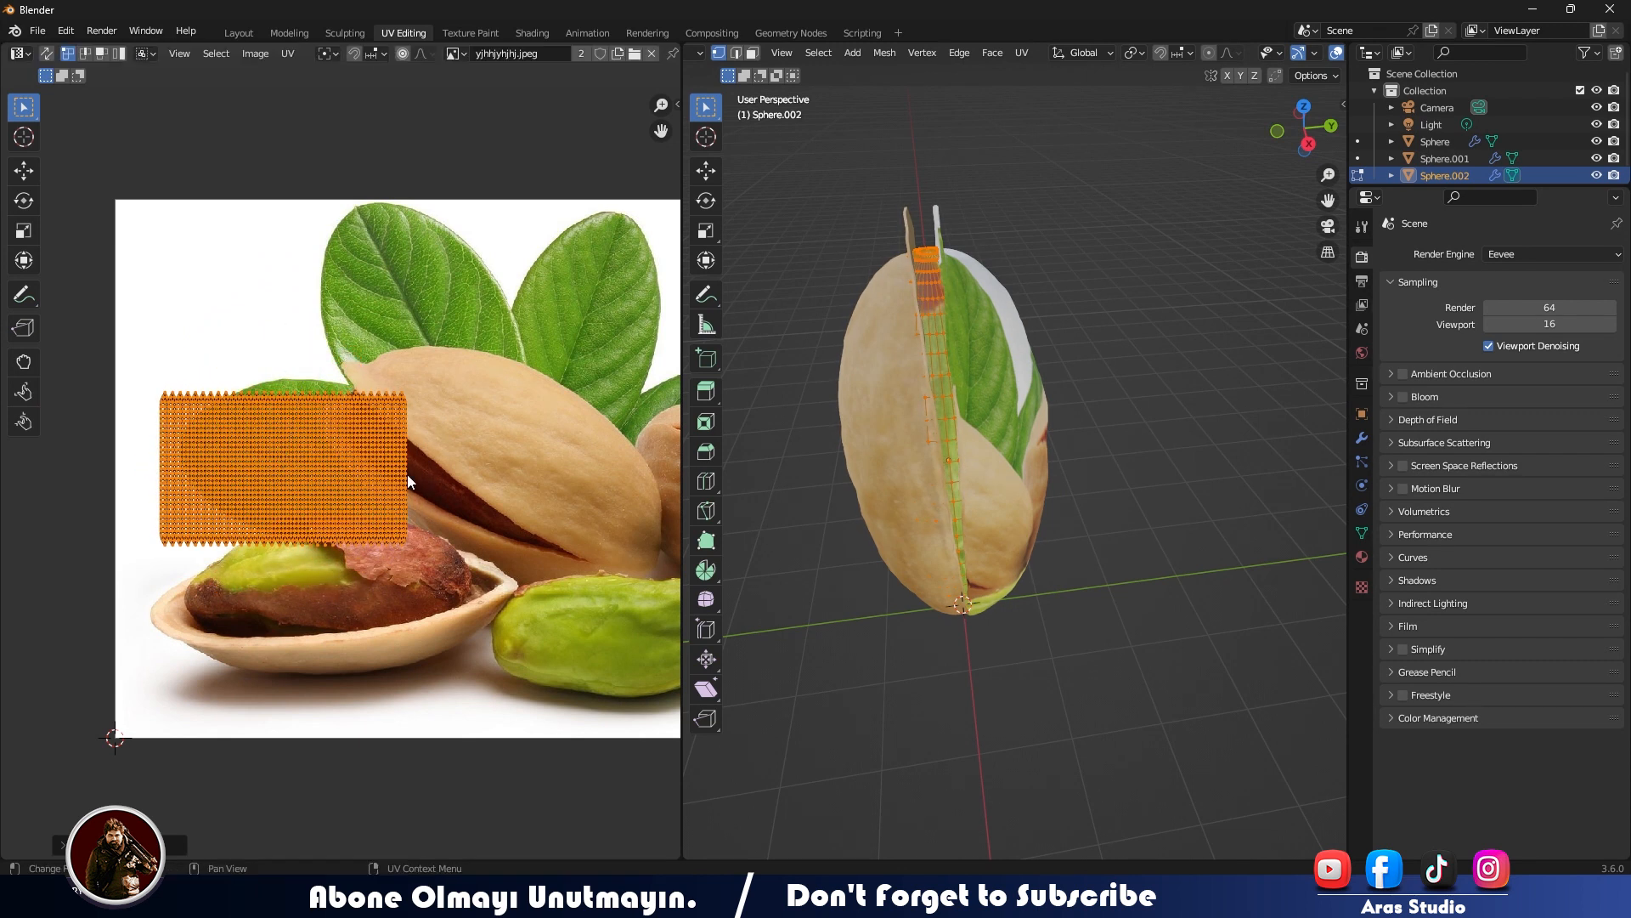
key("g")
left_click(429, 571)
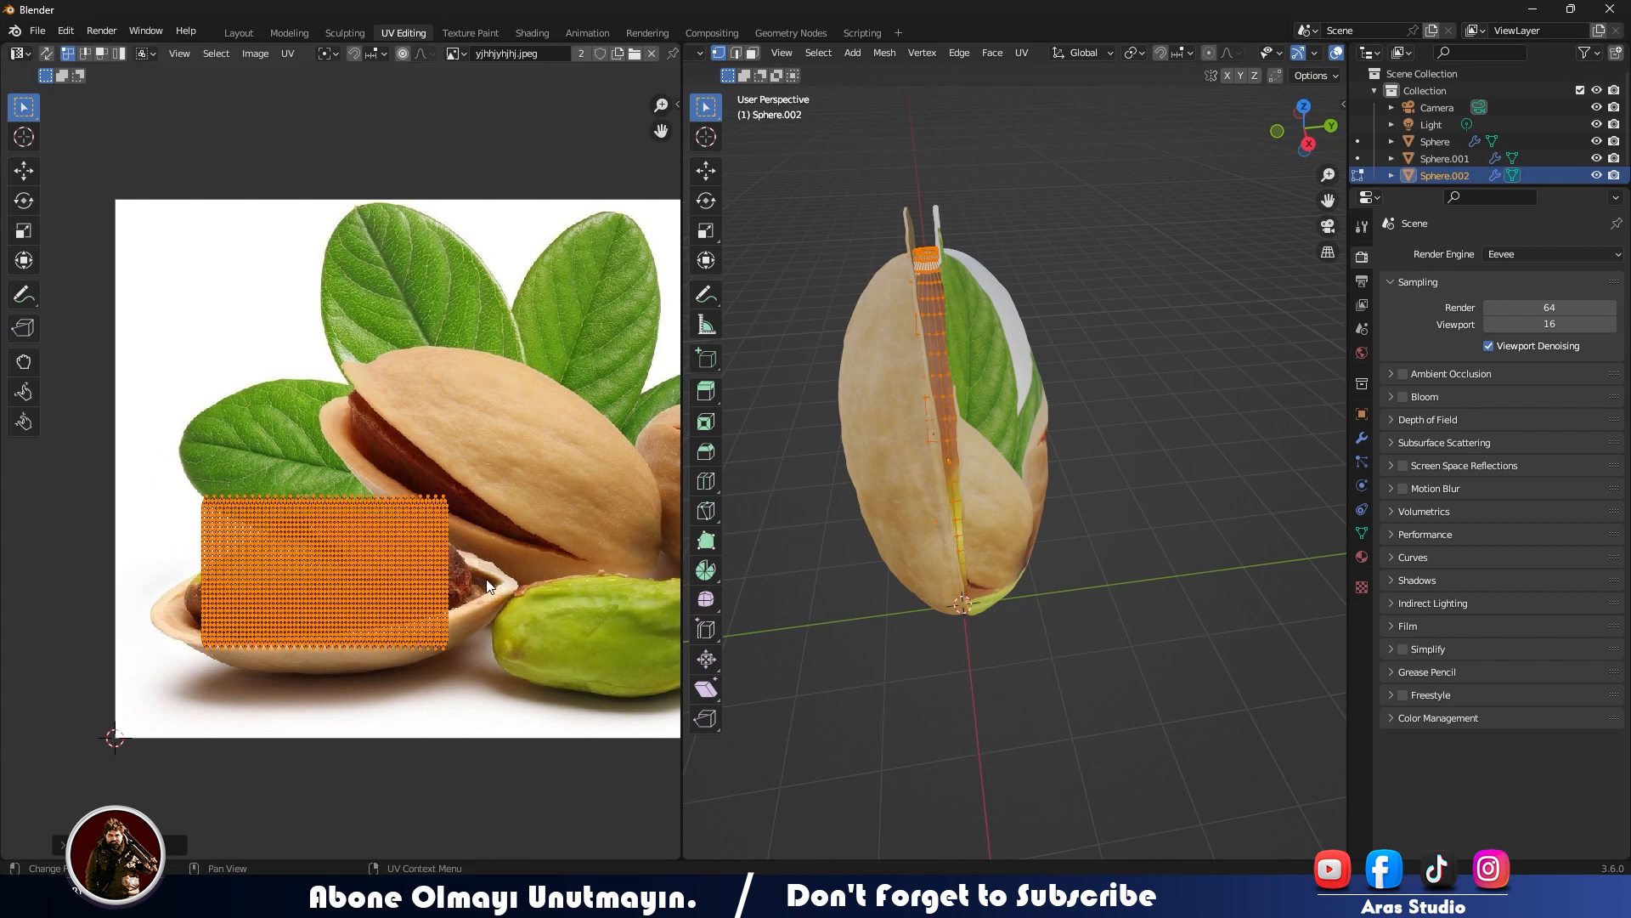
key("s")
left_click(422, 568)
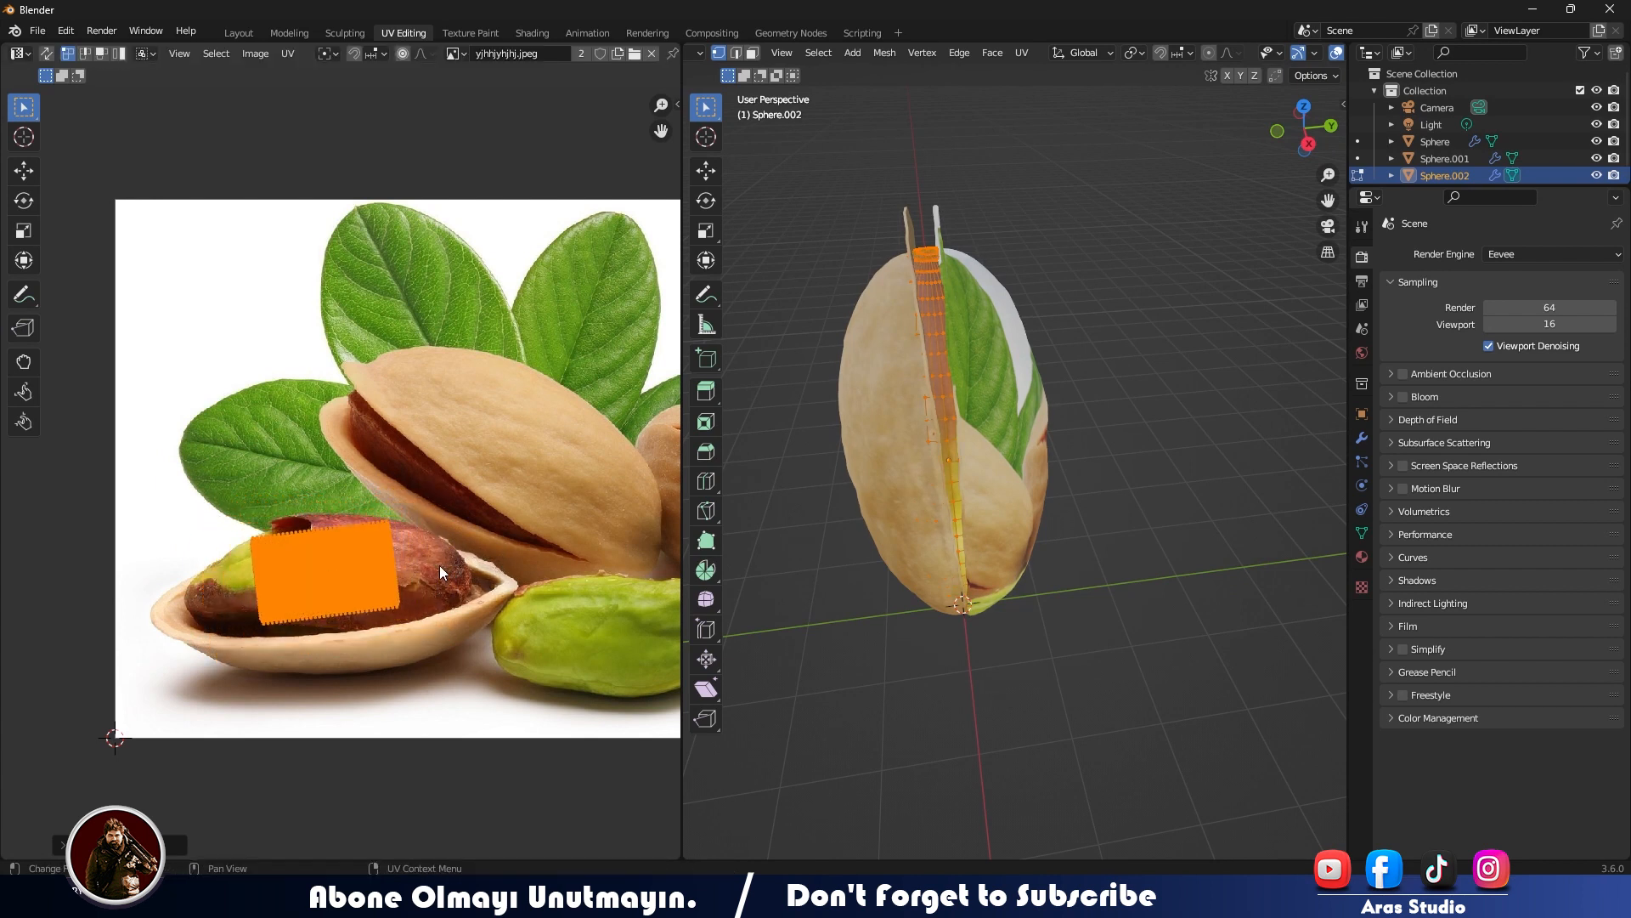
- Rotate the kernel's UVs, resize them into a longer band and move them along the reddish-brown kernel in the open shell
key("r")
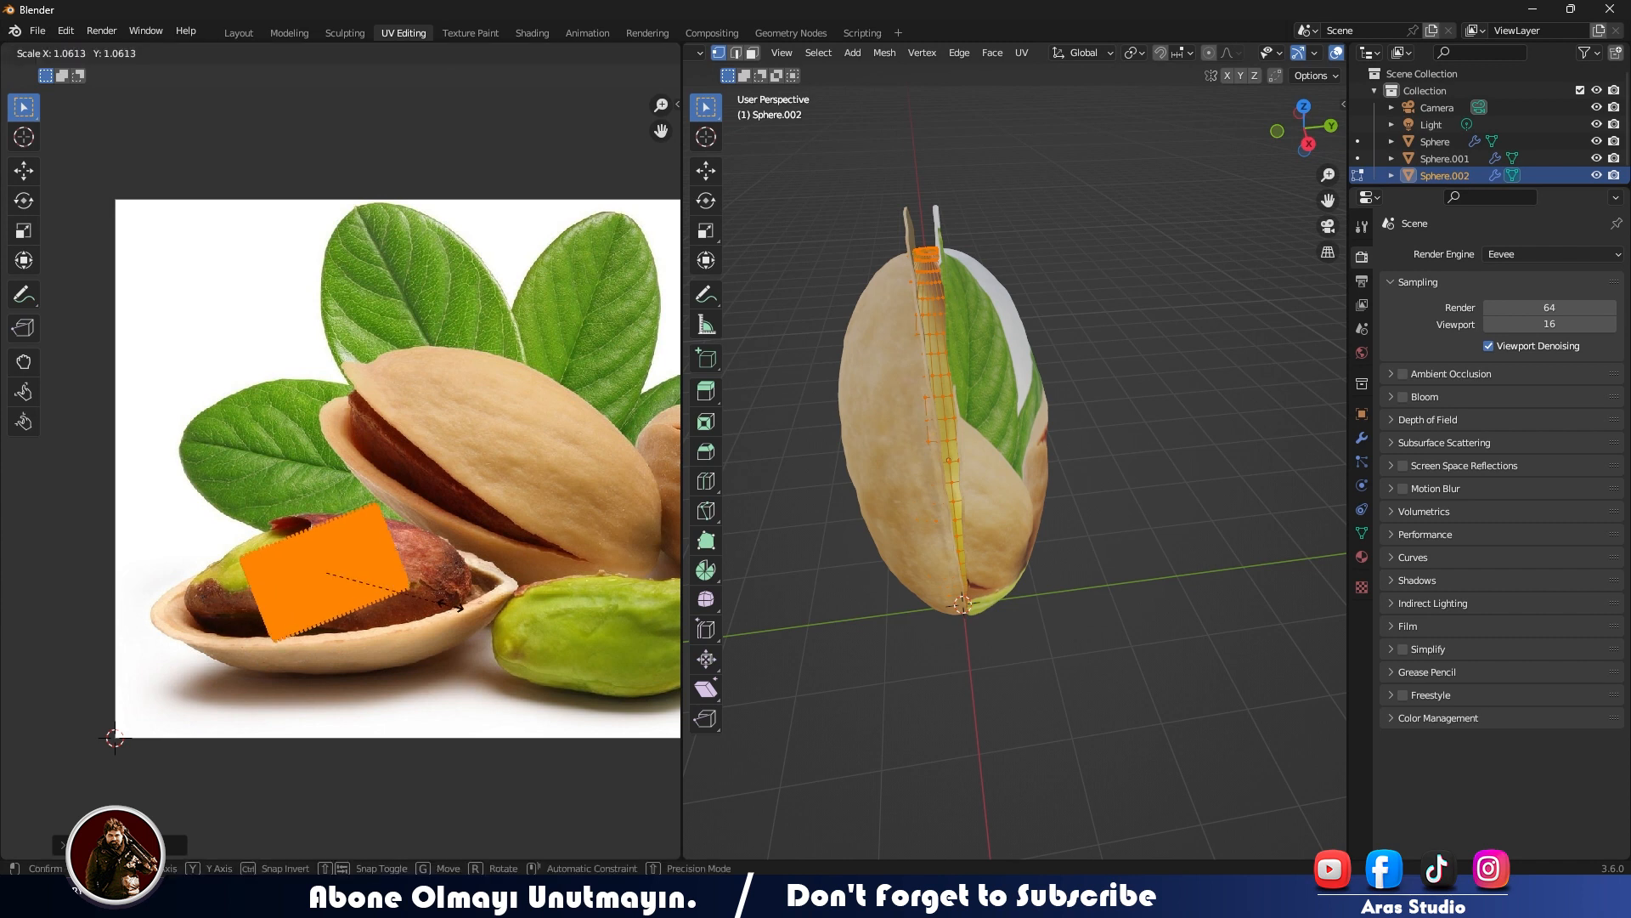
key("s")
key("x")
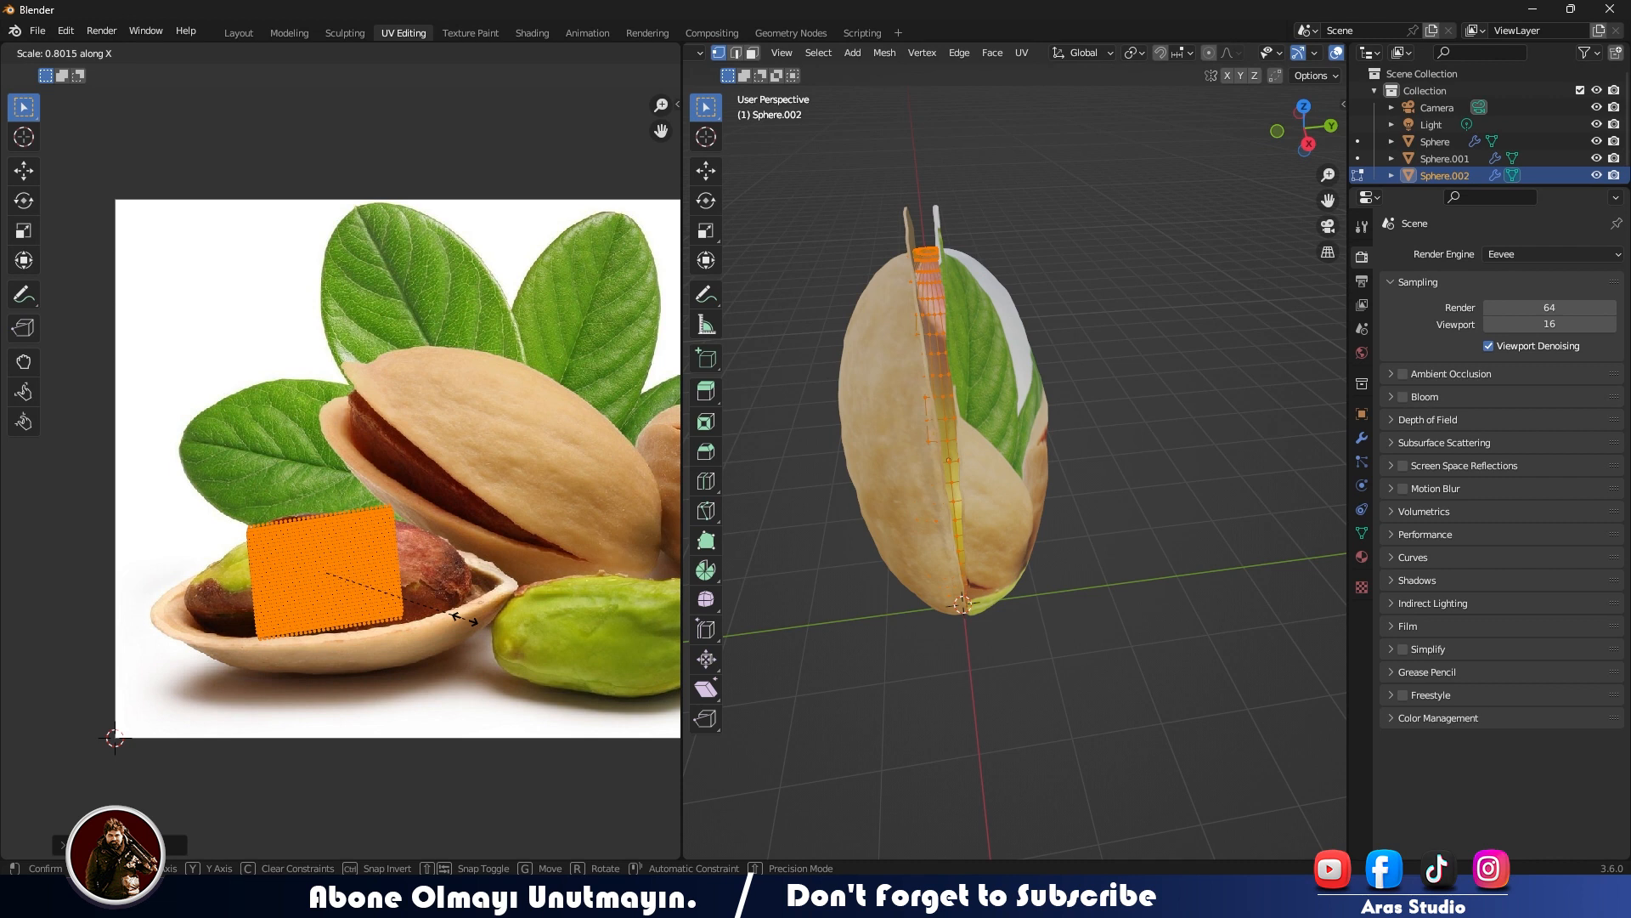
key("y")
key("g")
key("y")
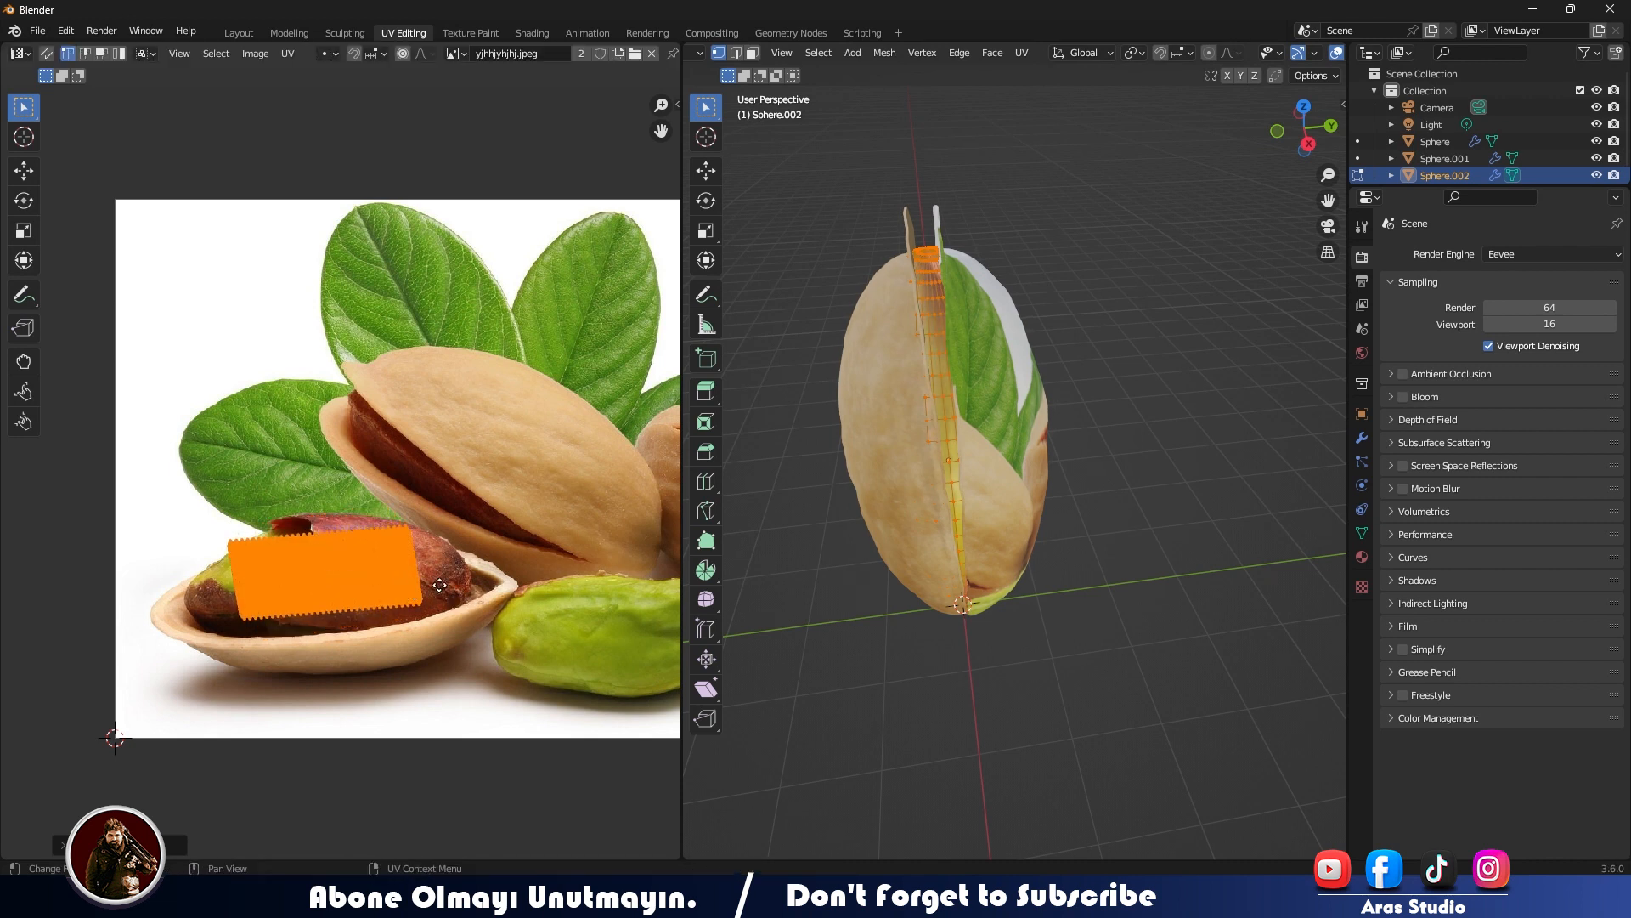
left_click(480, 583)
- Inspect the kernel's texture between the two half-shells from several angles, comparing it with its UV placement
key("Tab")
middle_click_drag(932, 555, 964, 568)
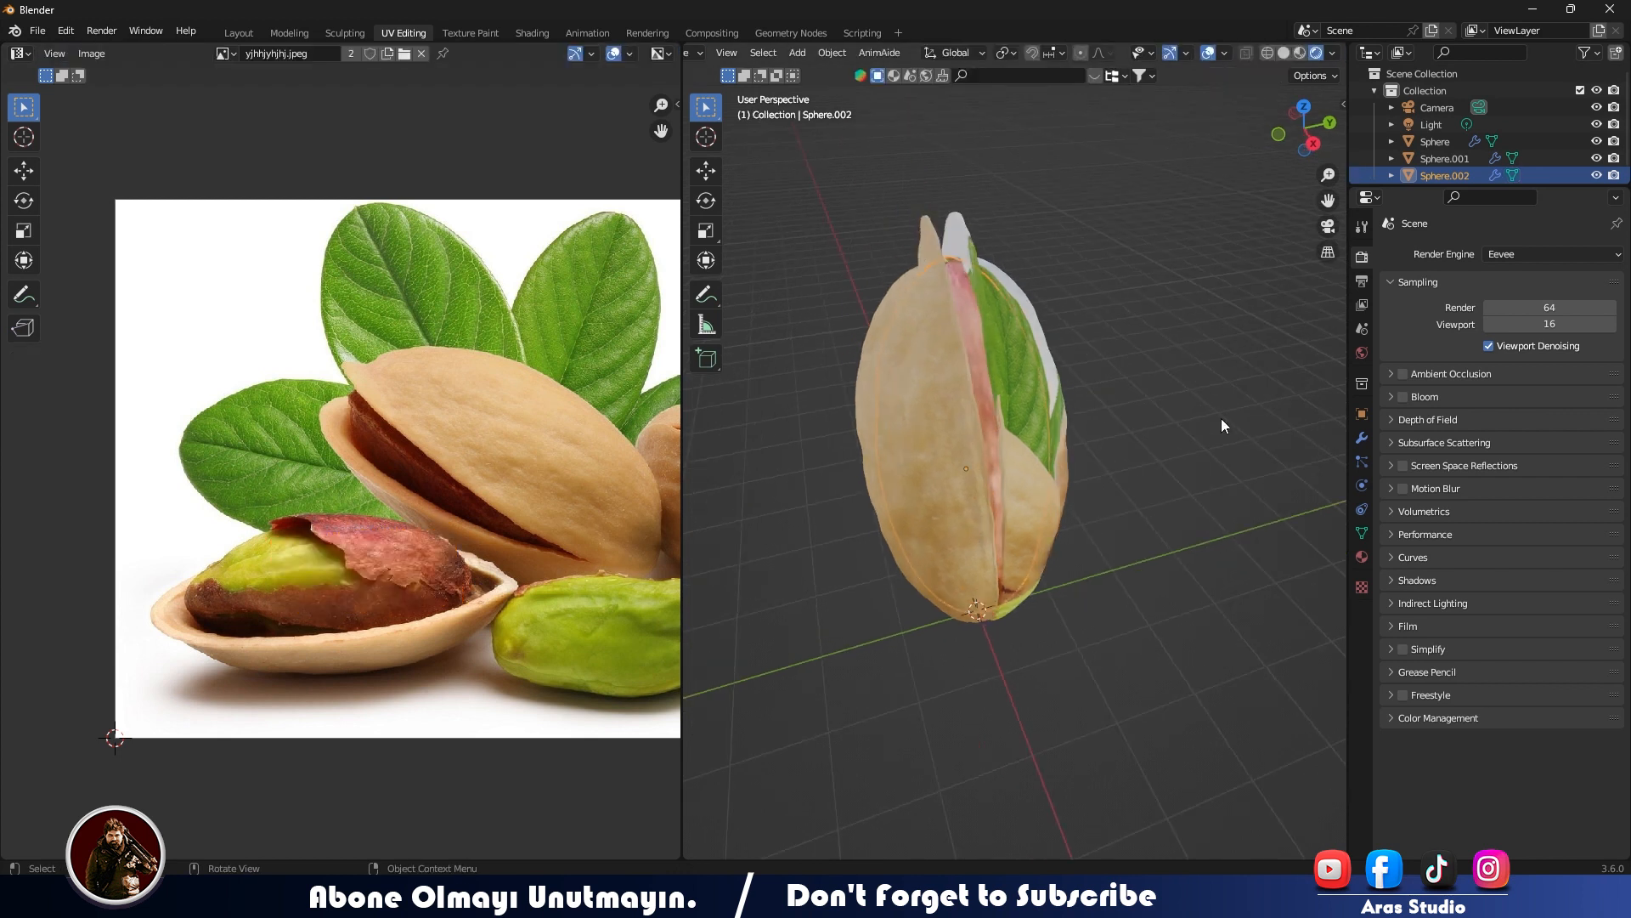
left_click(1221, 425)
middle_click_drag(943, 468, 889, 501)
key("Tab")
scroll(564, 563, "down", 1)
scroll(564, 562, "up", 3)
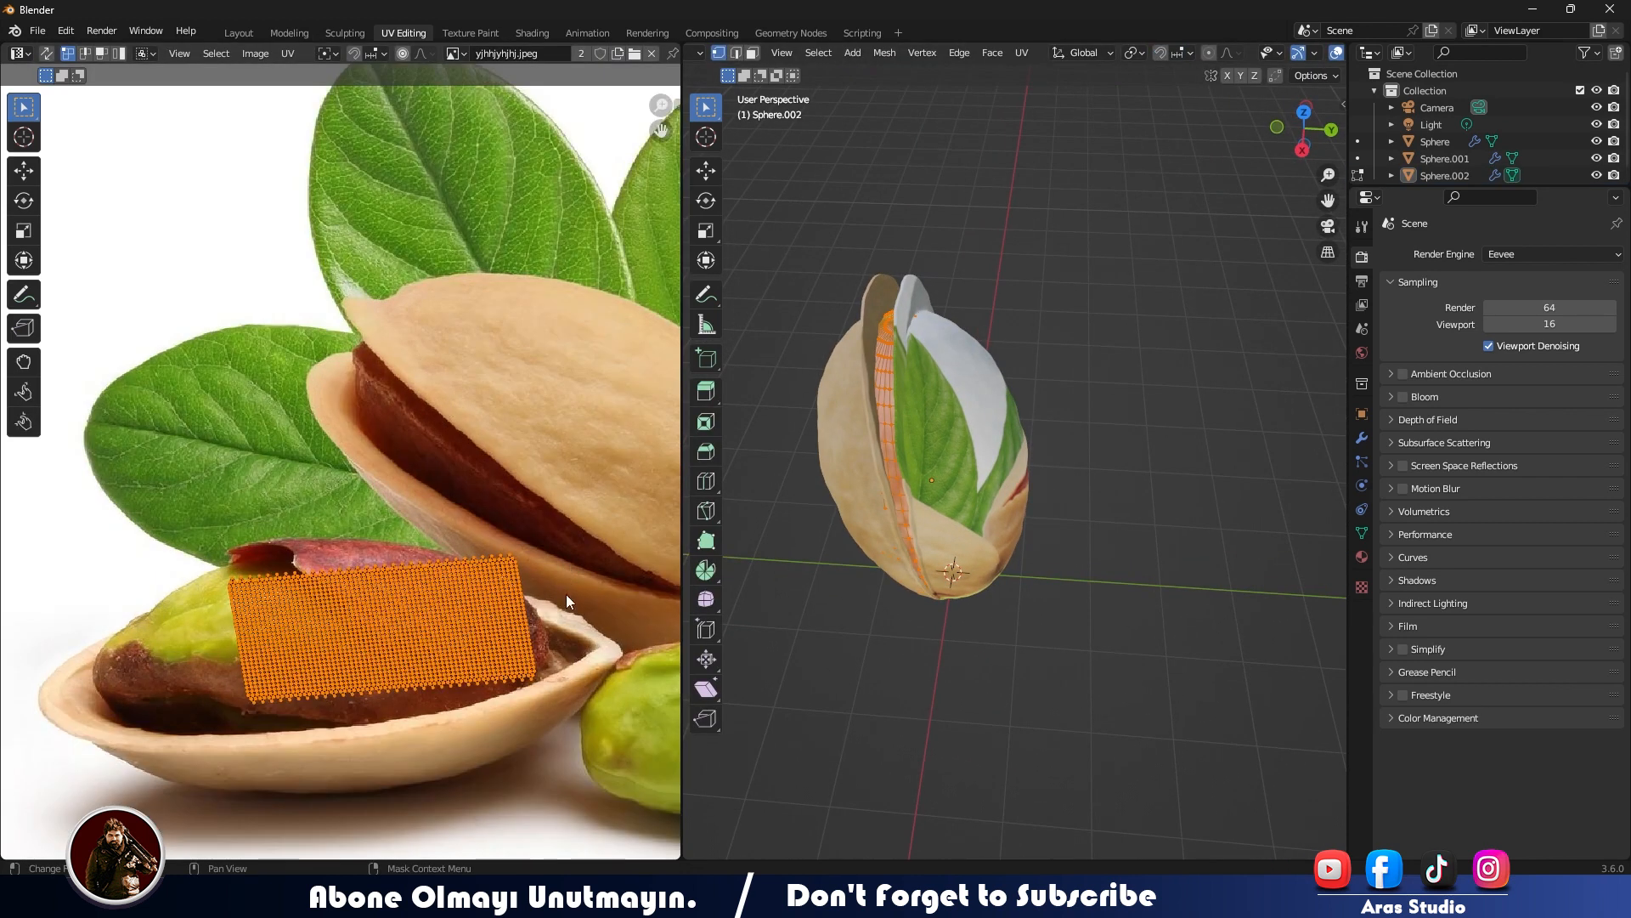
key("Tab")
middle_click_drag(935, 535, 1033, 497)
- Set the render engine to Cycles and preview the shells and kernel with it
left_click(1517, 255)
left_click(1500, 316)
middle_click_drag(1045, 411, 934, 415)
left_click(928, 413)
left_click(982, 399, "shift")
left_click(894, 407, "shift")
key("ctrl+l")
left_click(895, 406)
middle_click_drag(1130, 466, 1072, 472)
left_click(1072, 473)
- Select the half-shell showing the leaf texture, open it for UV editing and set the render engine to Eevee
left_click(937, 452)
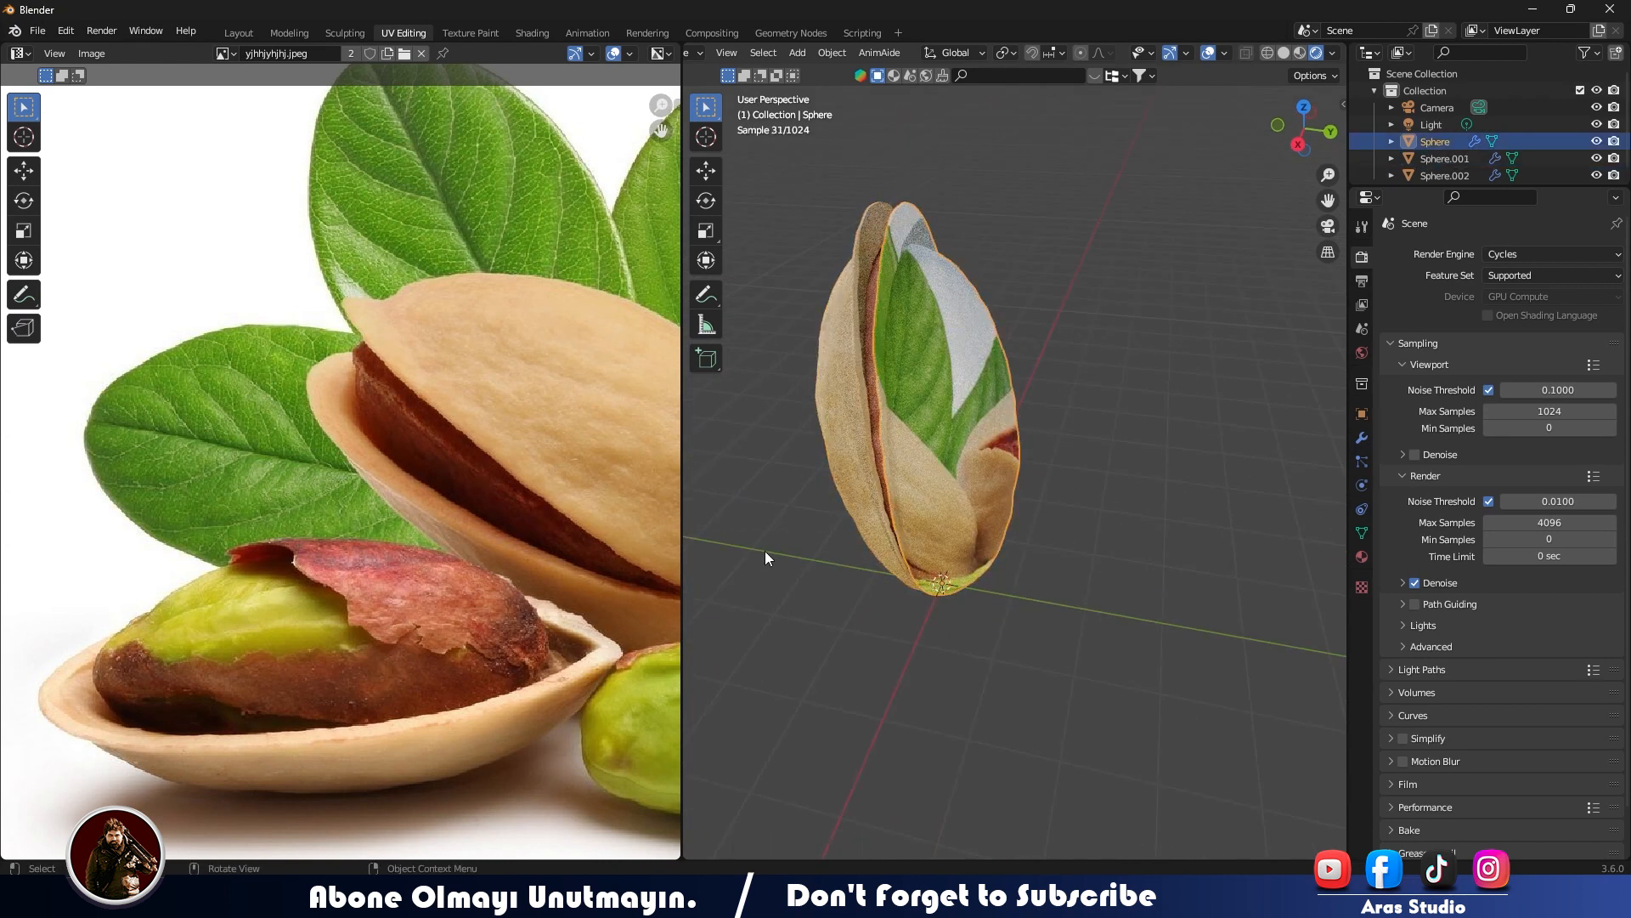
left_click(298, 32)
left_click(238, 32)
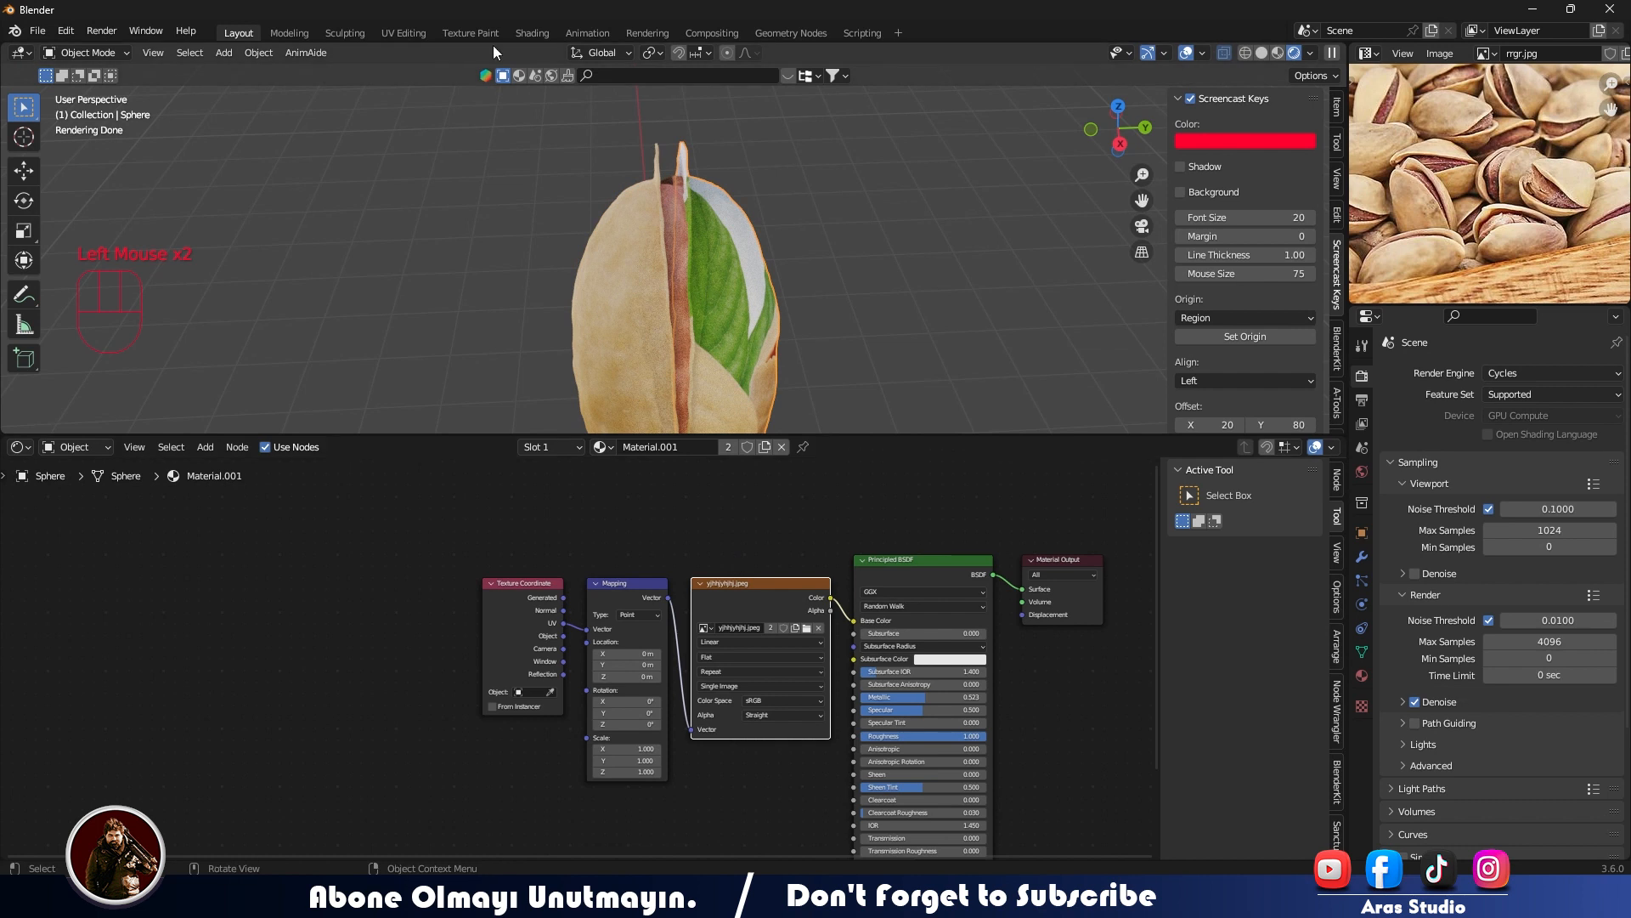
left_click(415, 34)
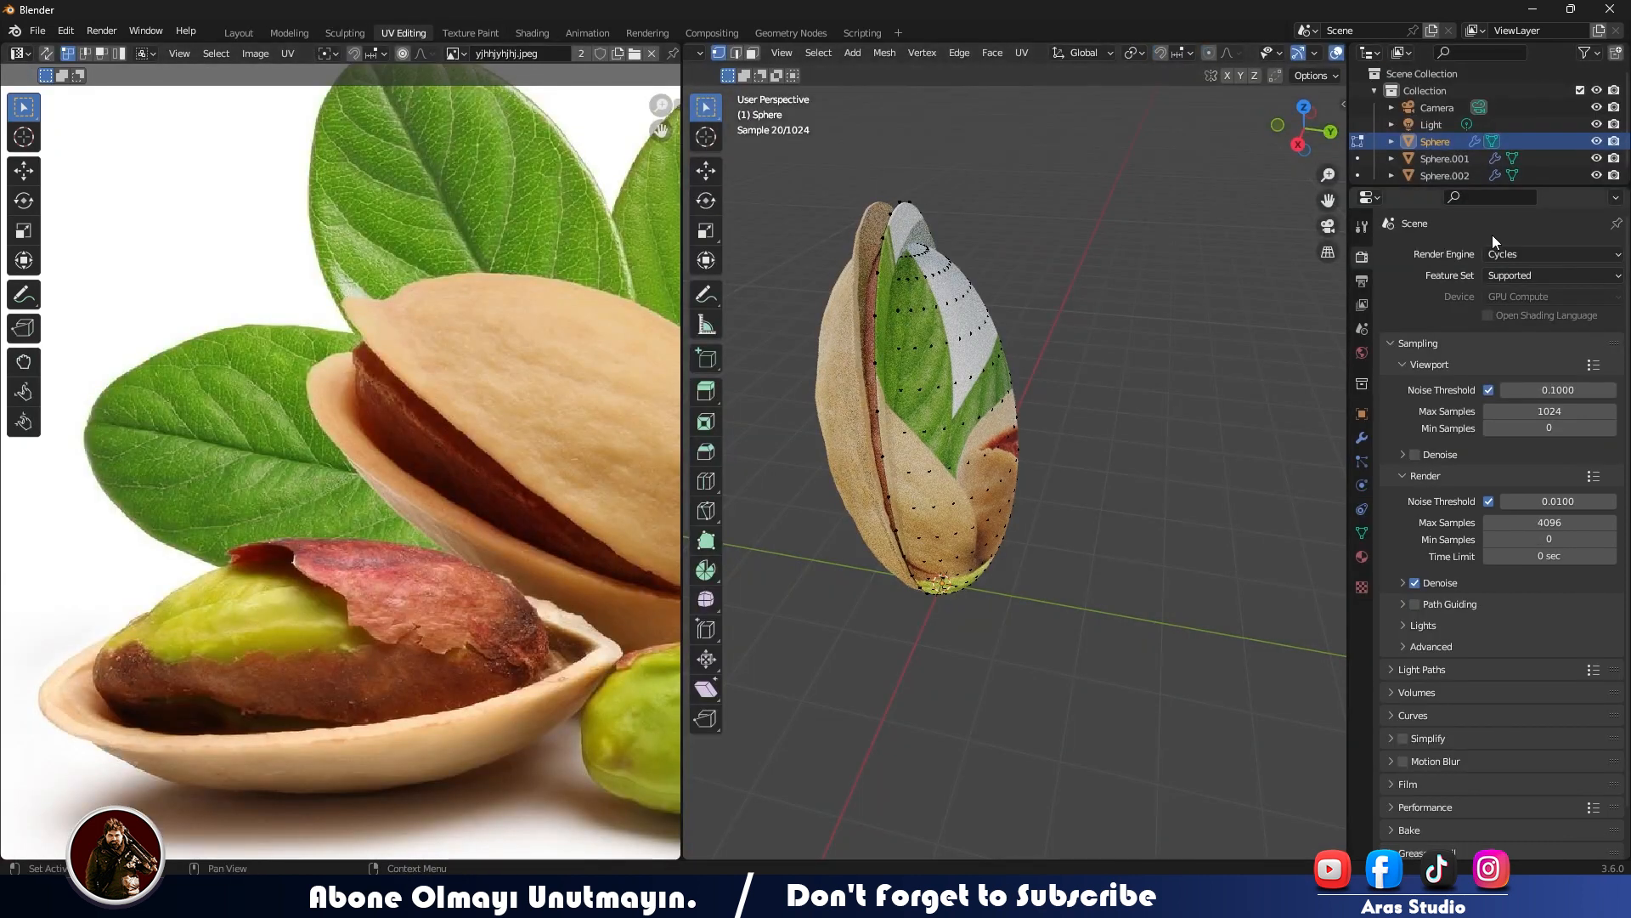
left_click(1553, 254)
left_click(1529, 272)
- Unwrap the leaf-textured half-shell, then shrink, rotate and move its UVs onto the central pistachio's smooth beige shell in the photo
scroll(411, 440, "down", 5)
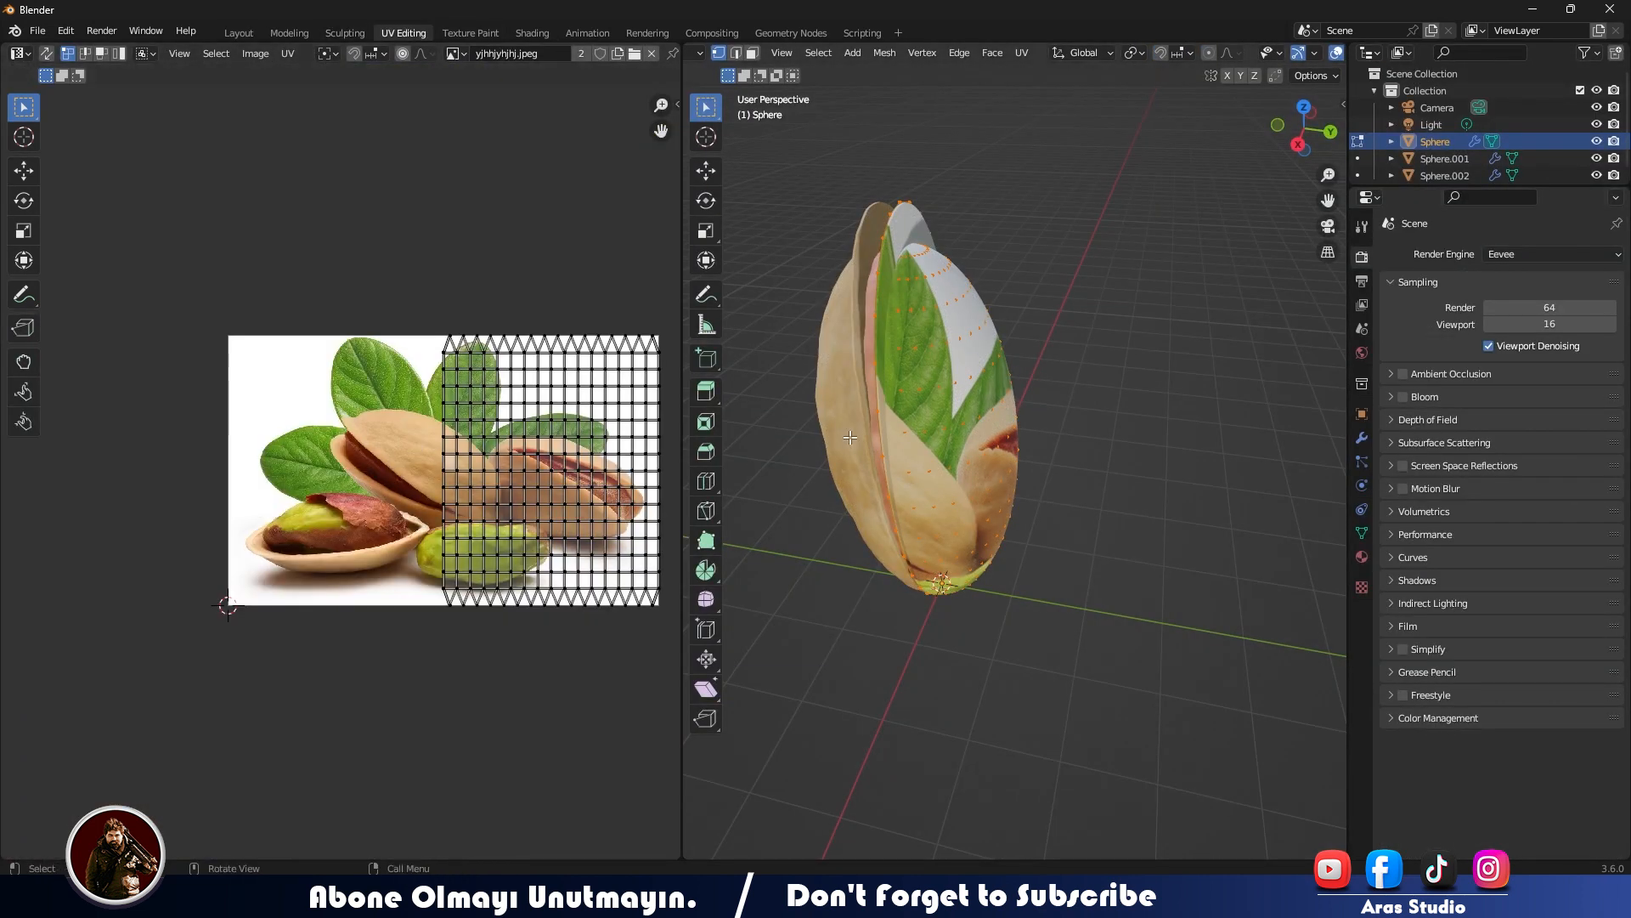
key("u")
left_click(1102, 253)
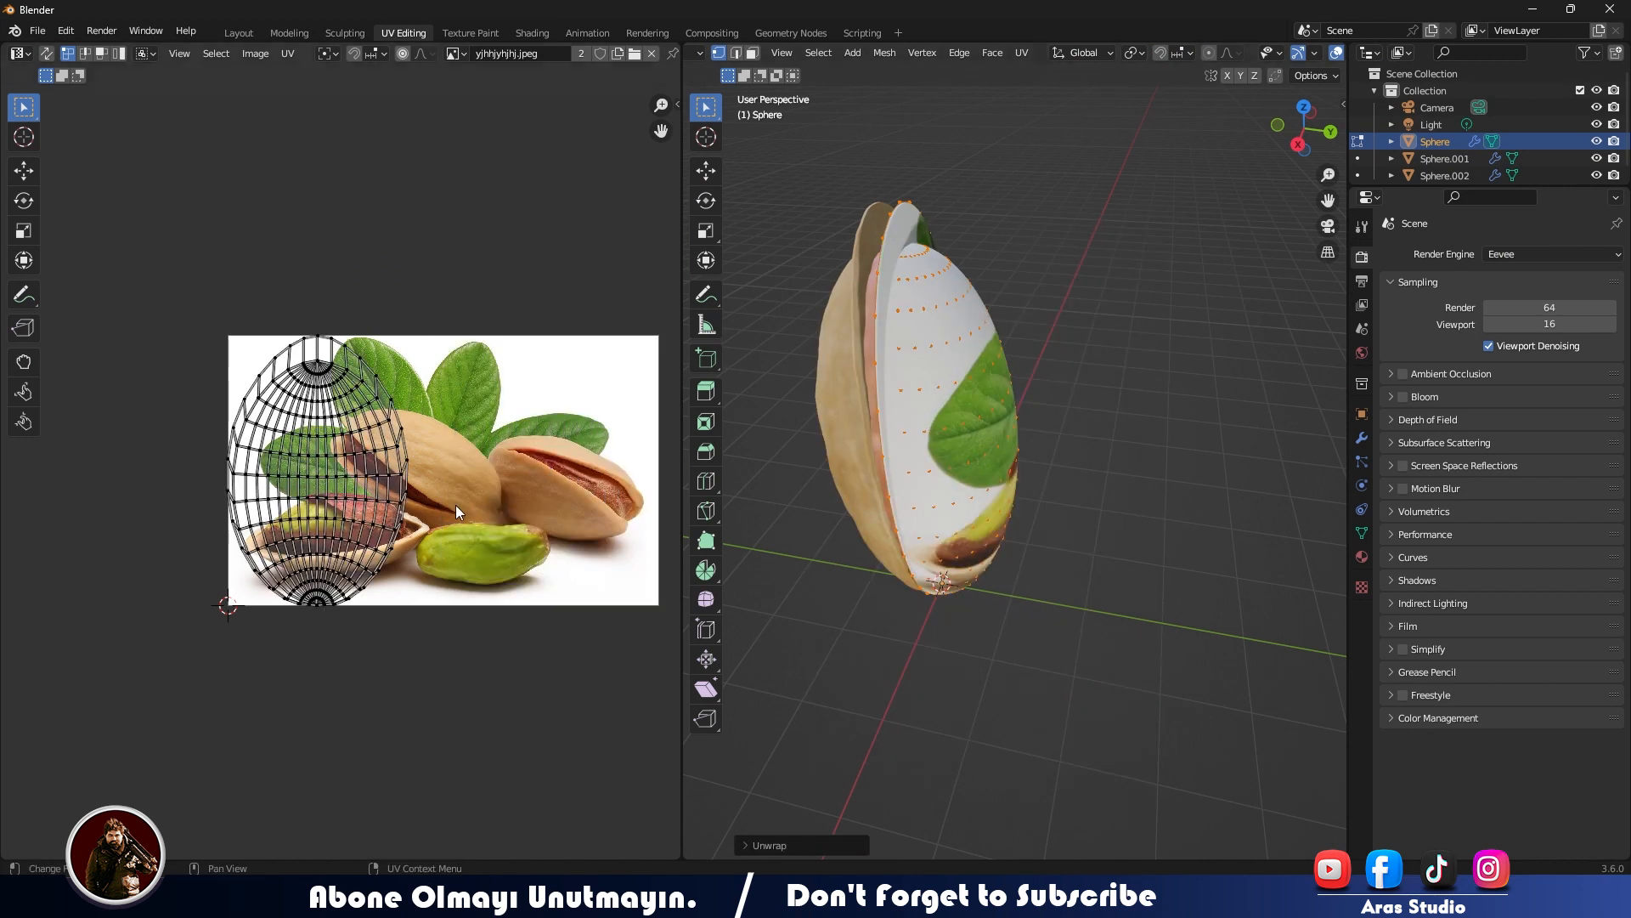
key("a")
key("s")
left_click(401, 466)
key("r")
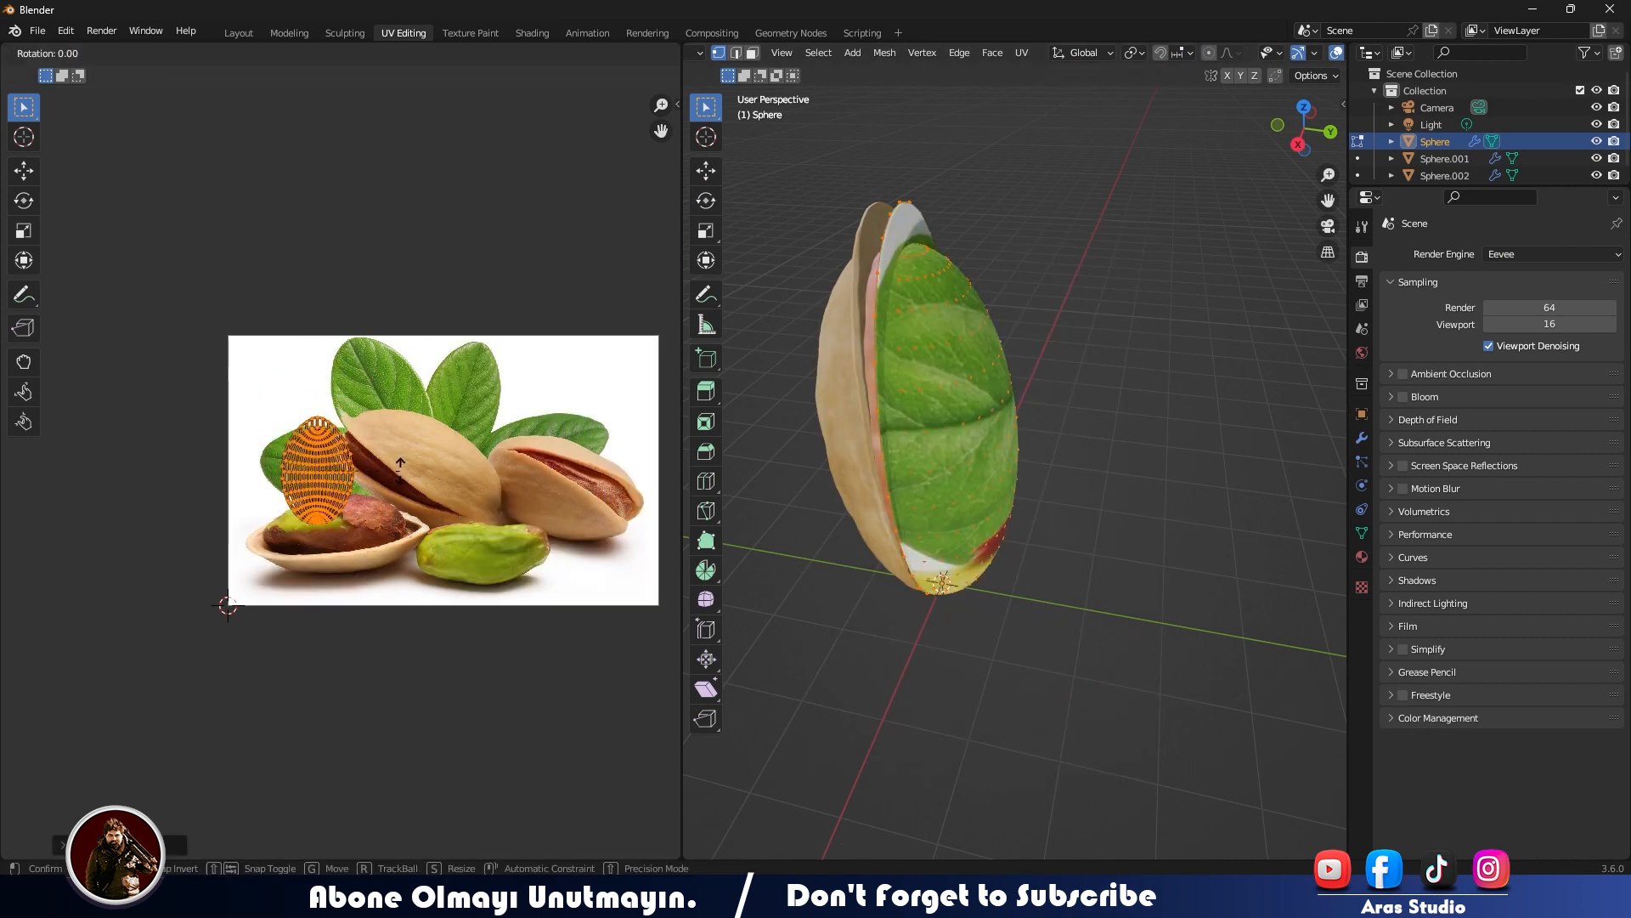
left_click(386, 428)
key("g")
left_click(516, 430)
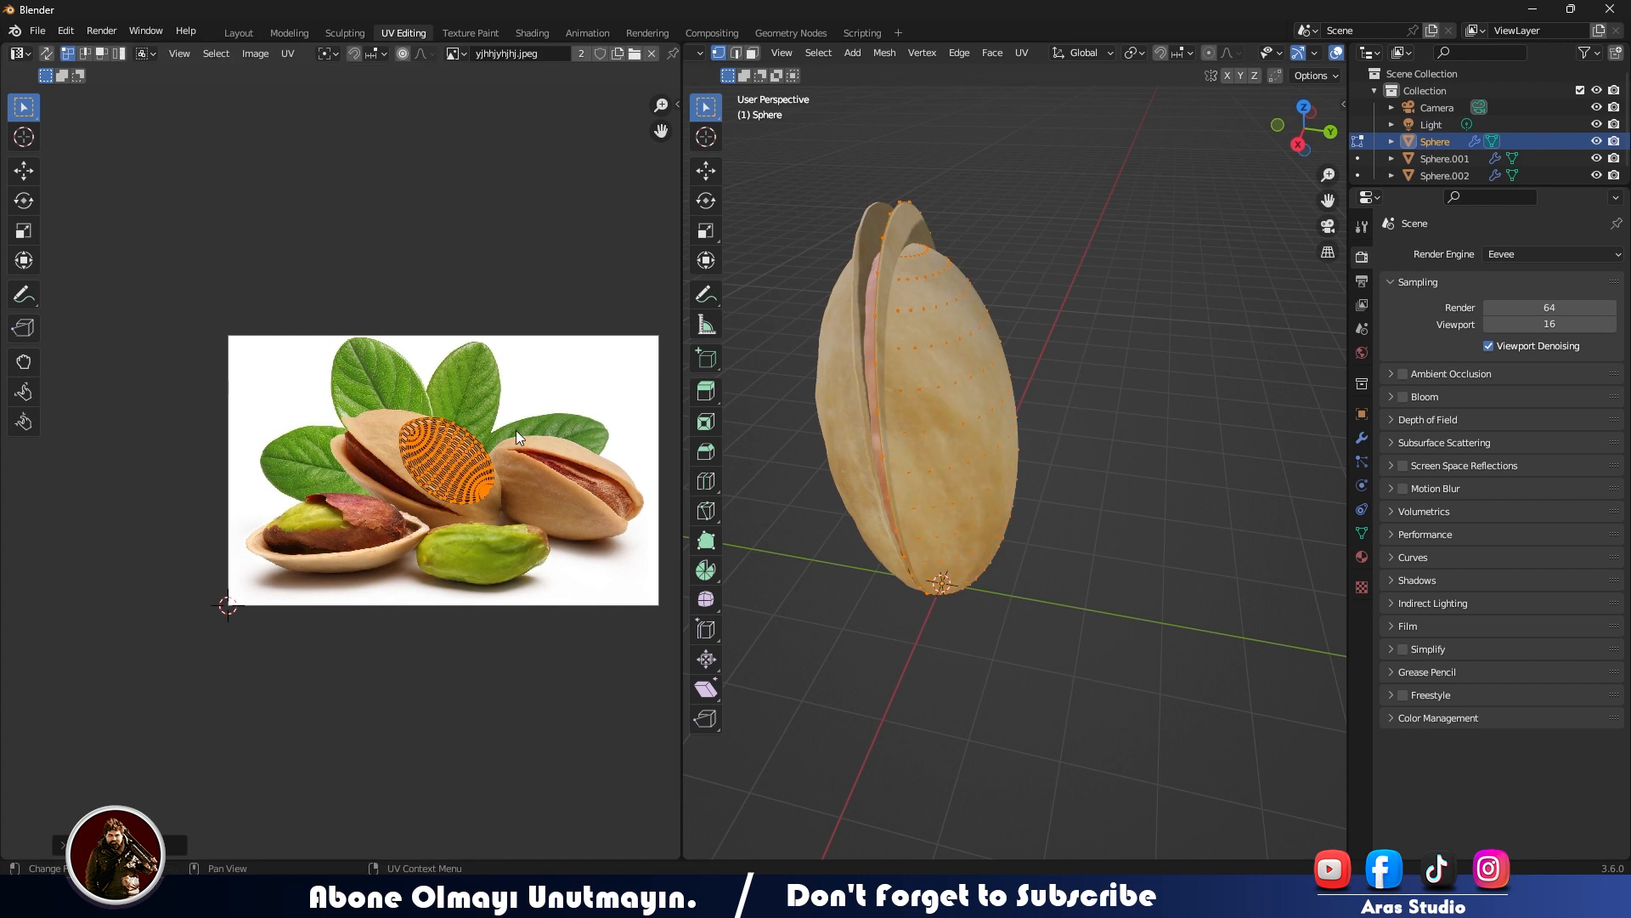
- Enlarge, stretch, rotate and reposition the half-shell's UVs to cover most of the central beige shell, then leave Edit Mode
scroll(527, 440, "up", 4)
key("s")
left_click(451, 473)
key("s")
key("x")
left_click(530, 550)
key("r")
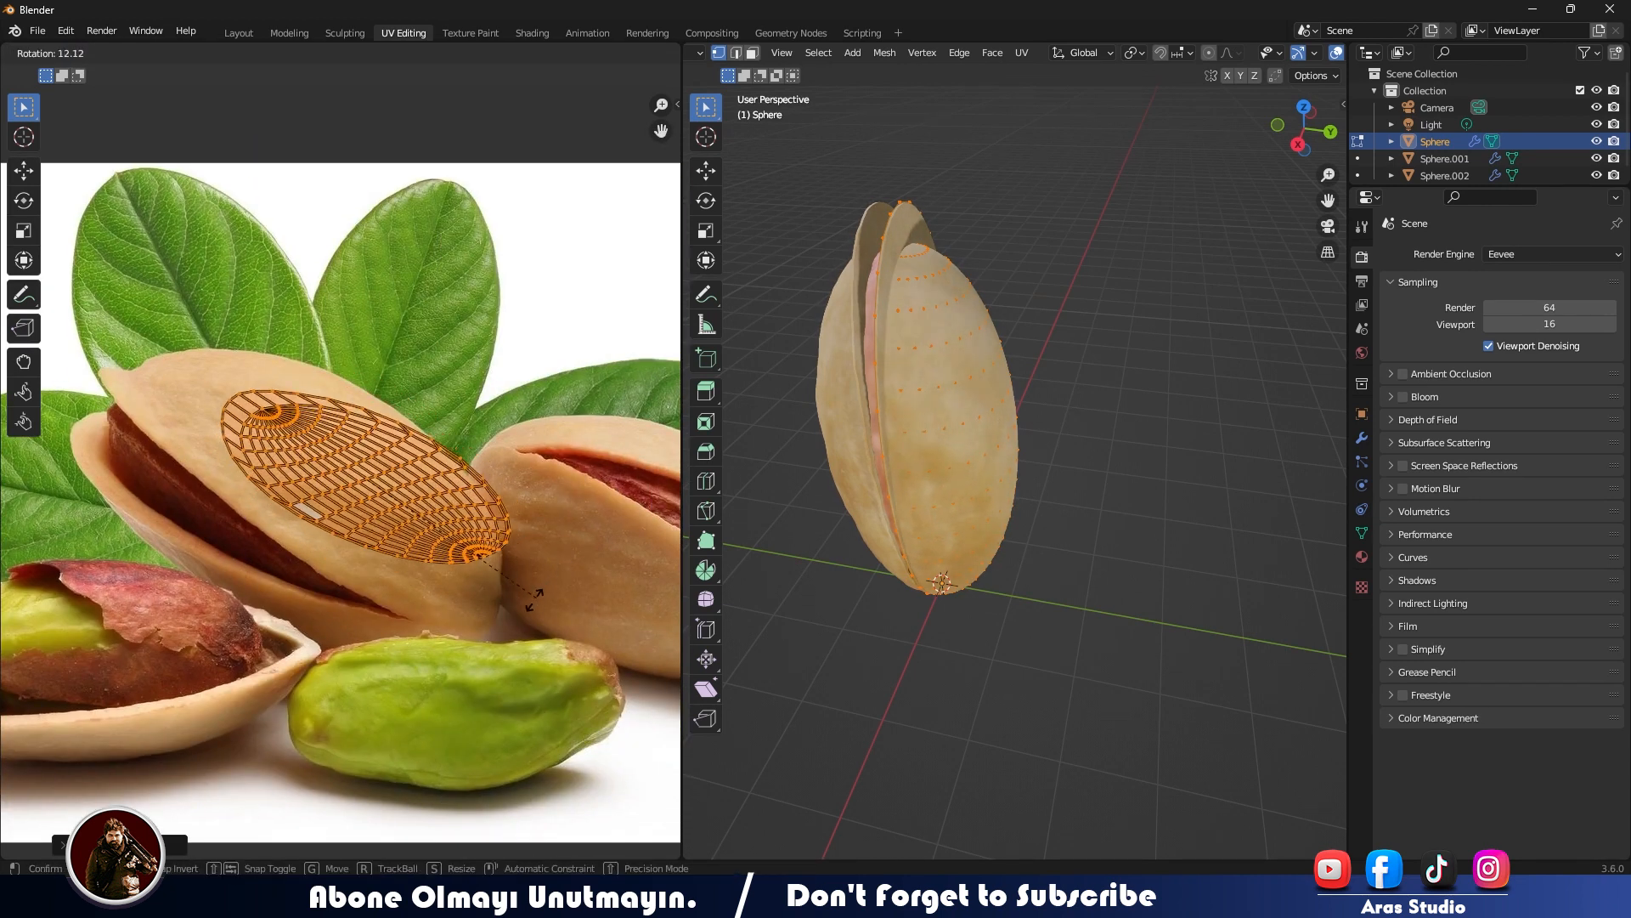
left_click(502, 612)
key("g")
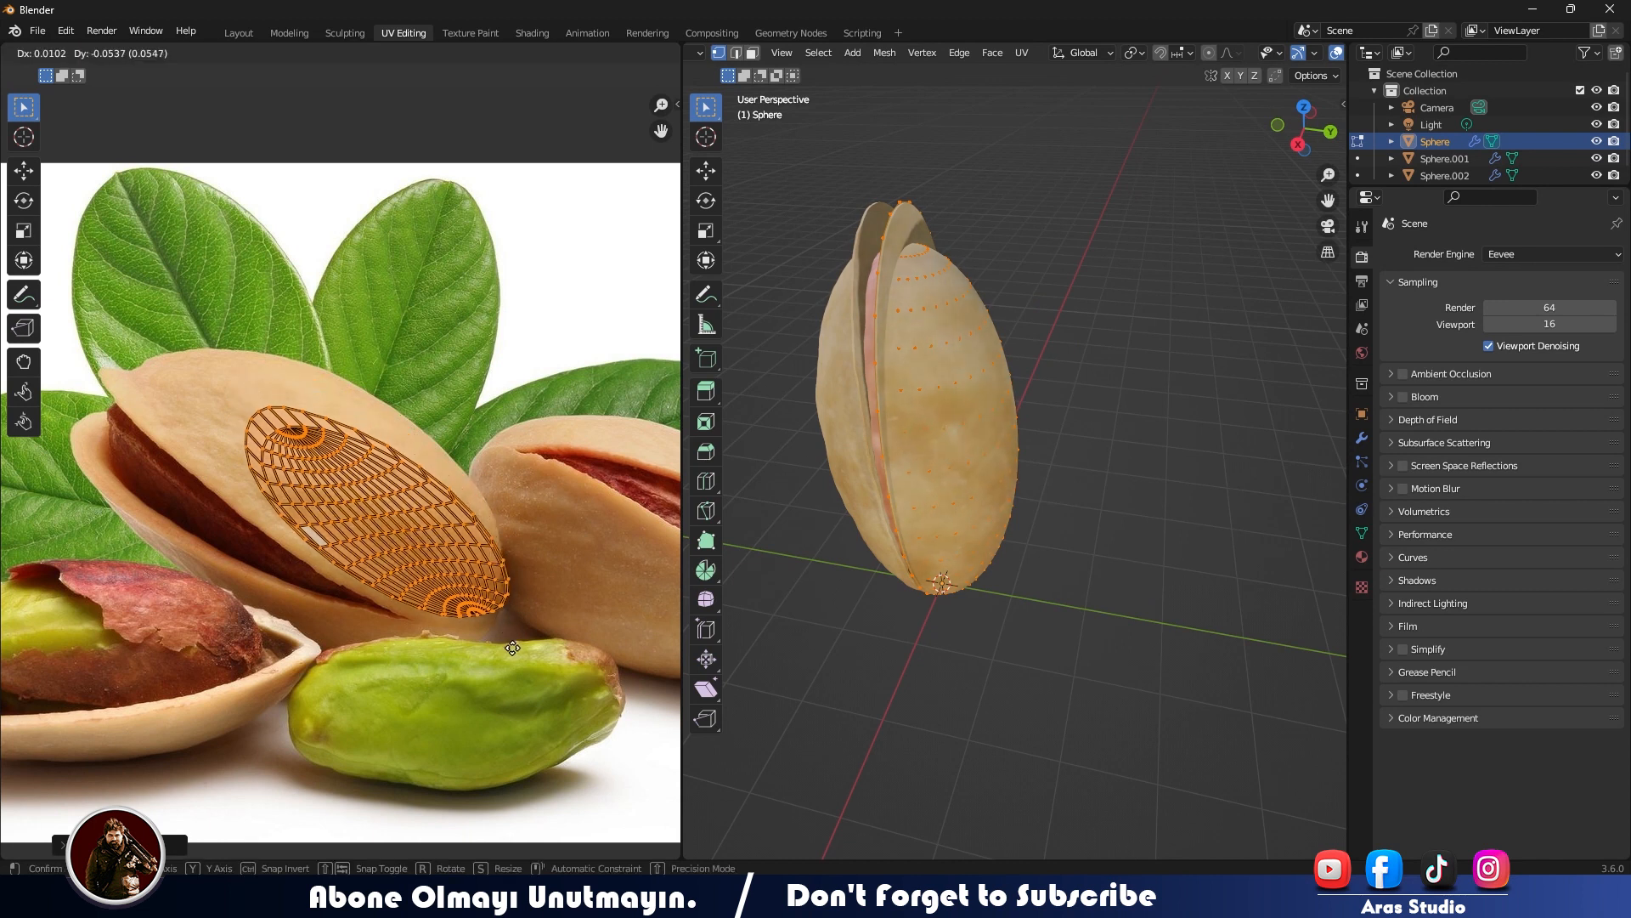
left_click(532, 585)
key("s")
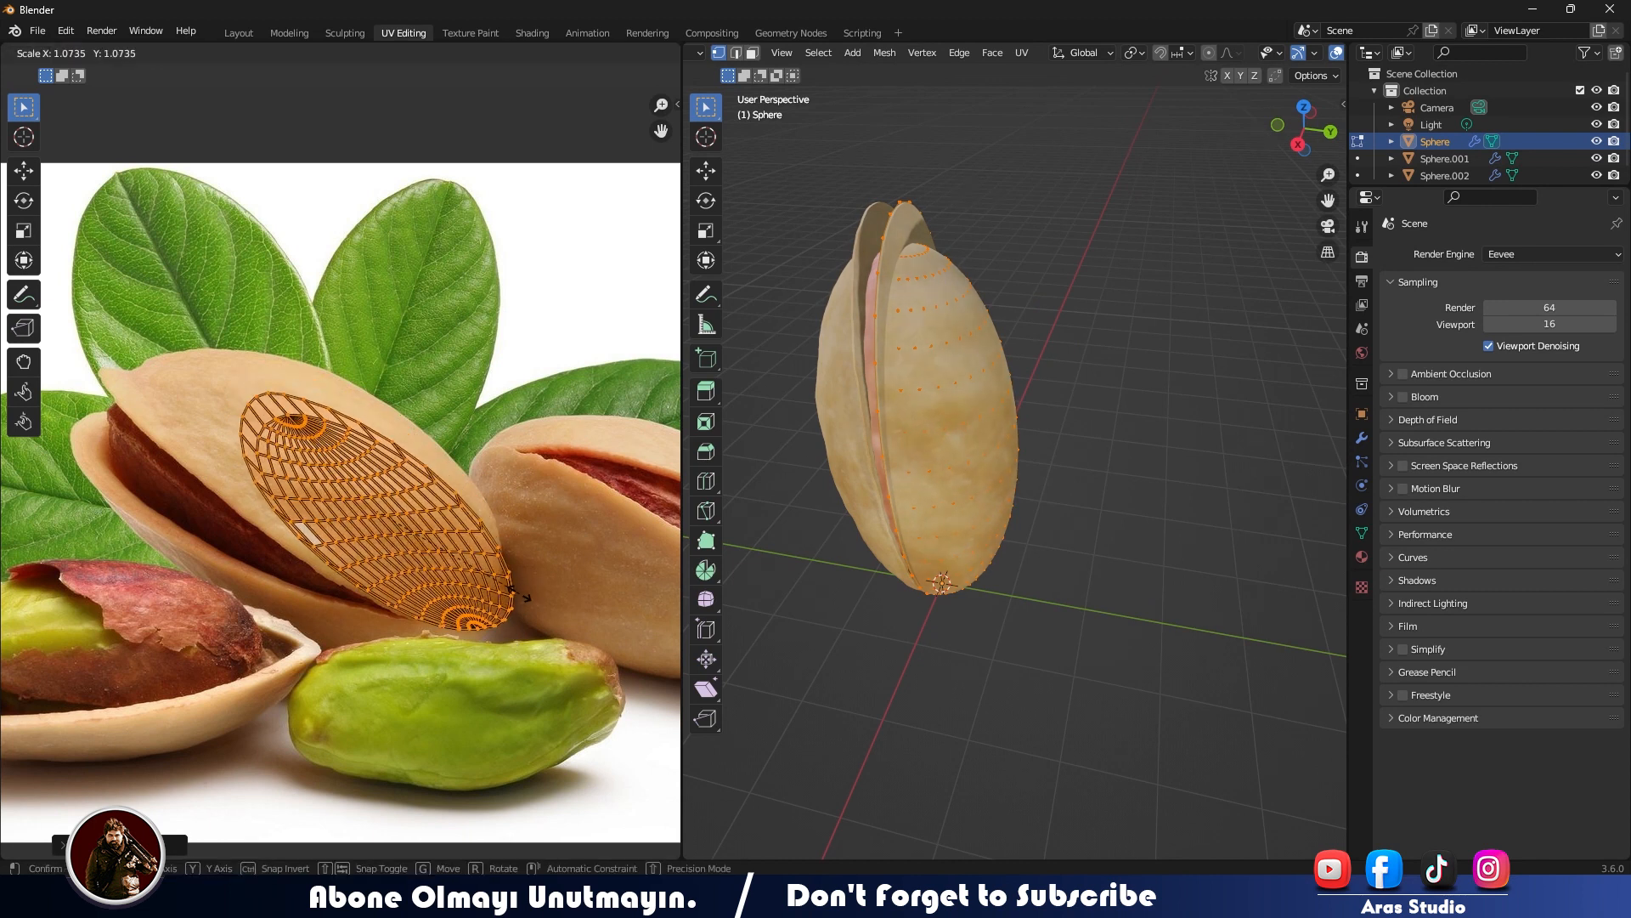
left_click(525, 593)
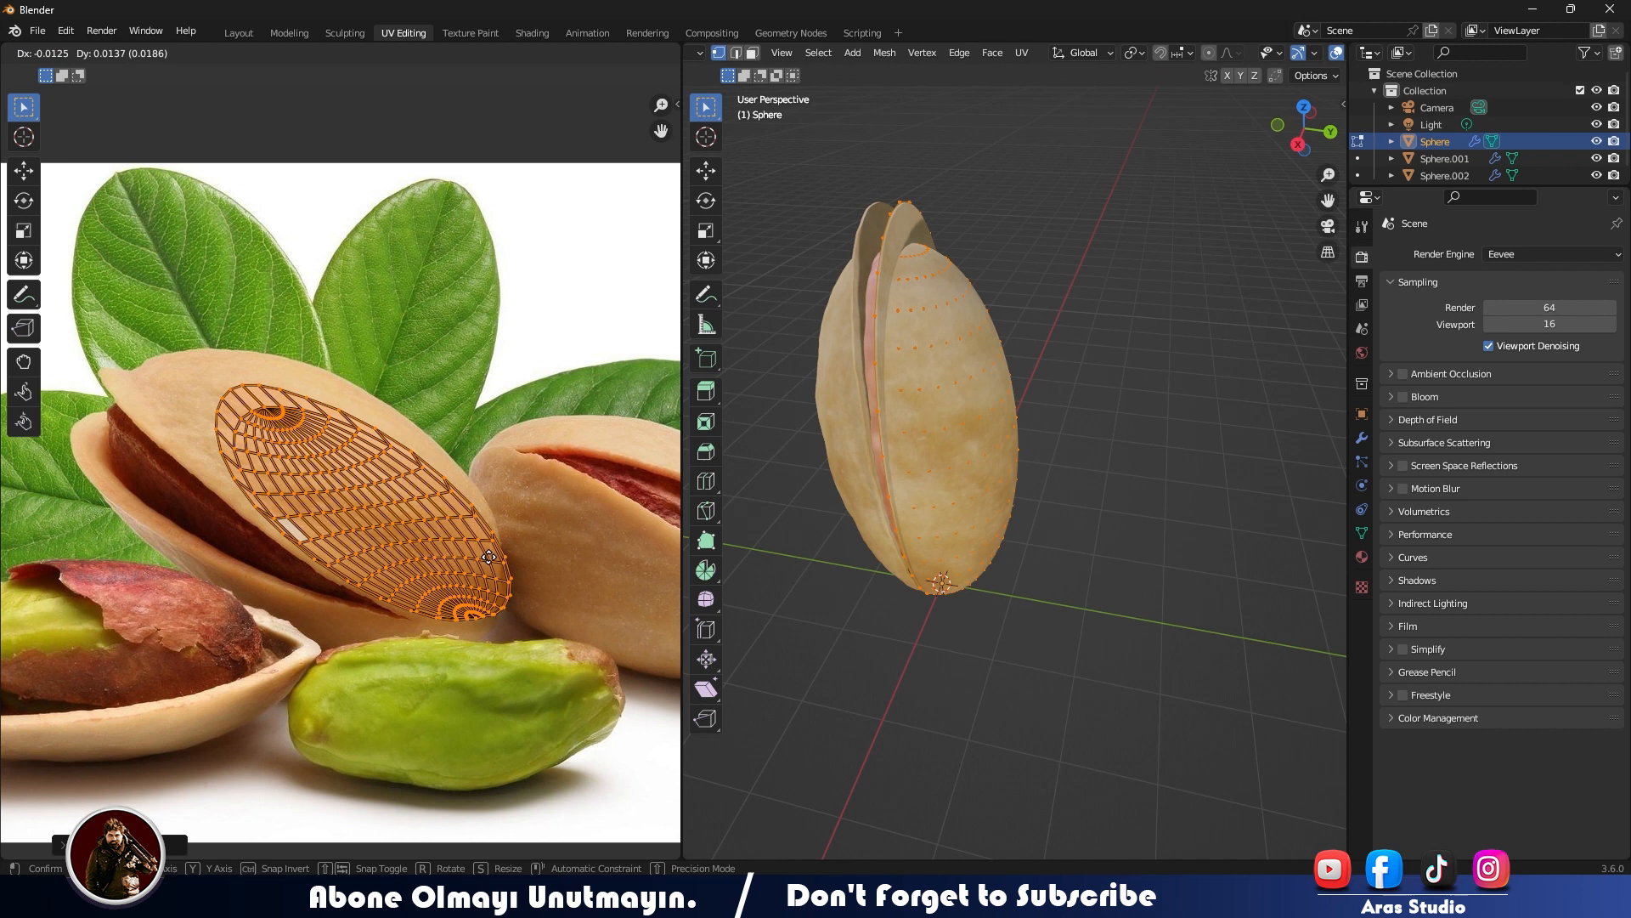
key("Tab")
- Select the kernel and rotate, move and slightly shrink its UVs onto the reddish kernel in the photo's right-hand pistachio
middle_click_drag(690, 512, 1032, 573)
left_click(1055, 477)
middle_click_drag(1055, 476, 1132, 548)
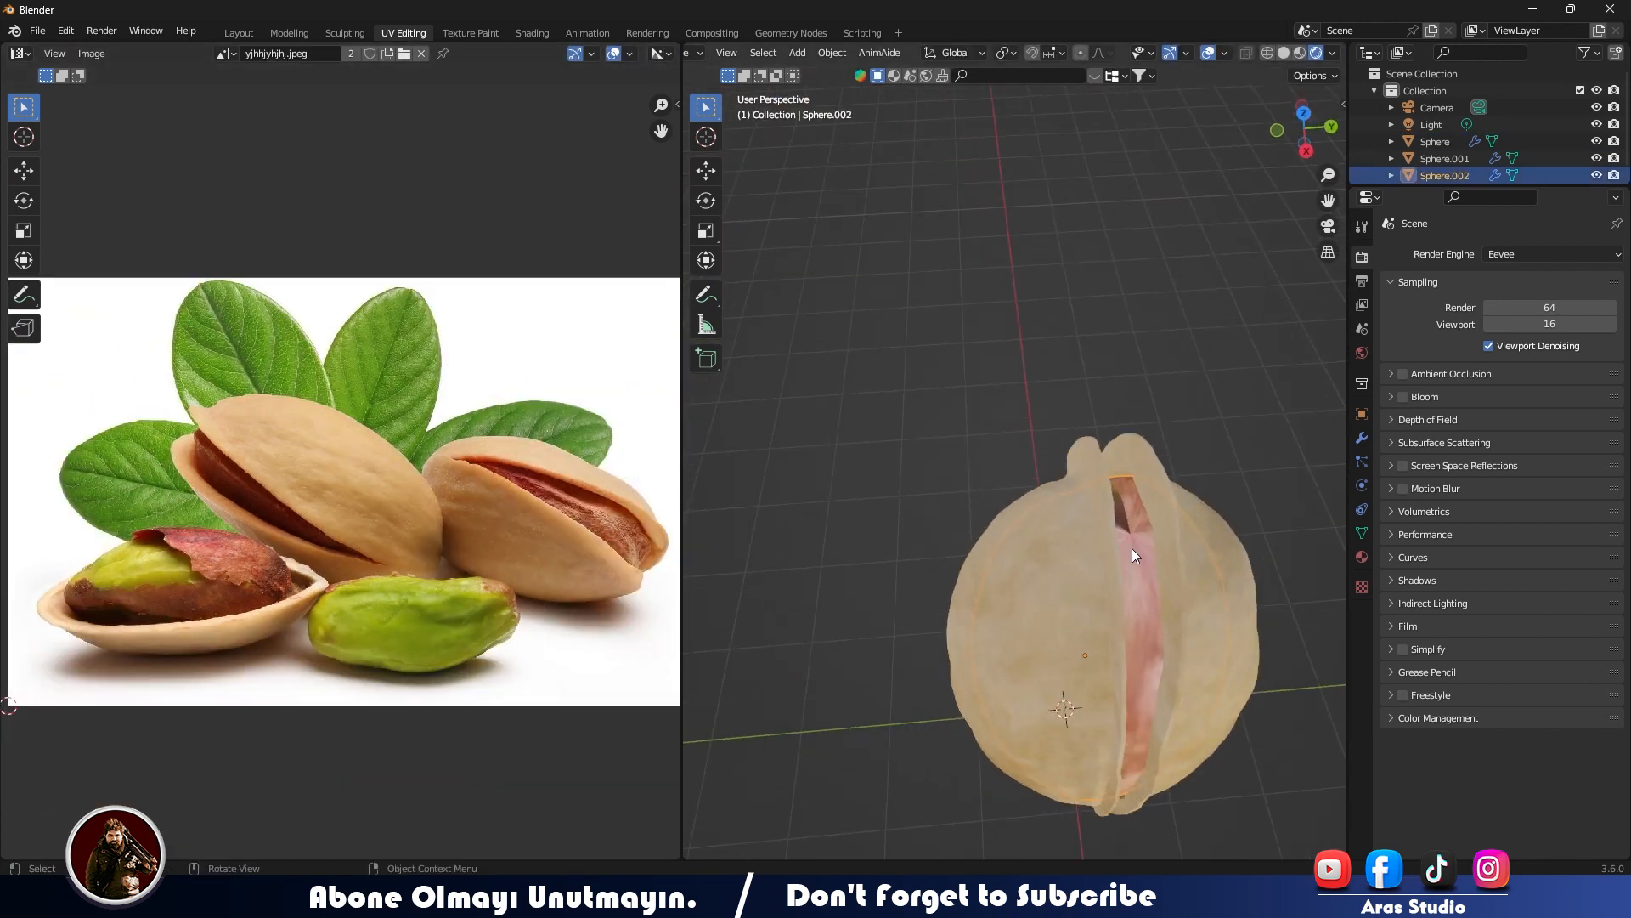
key("Tab")
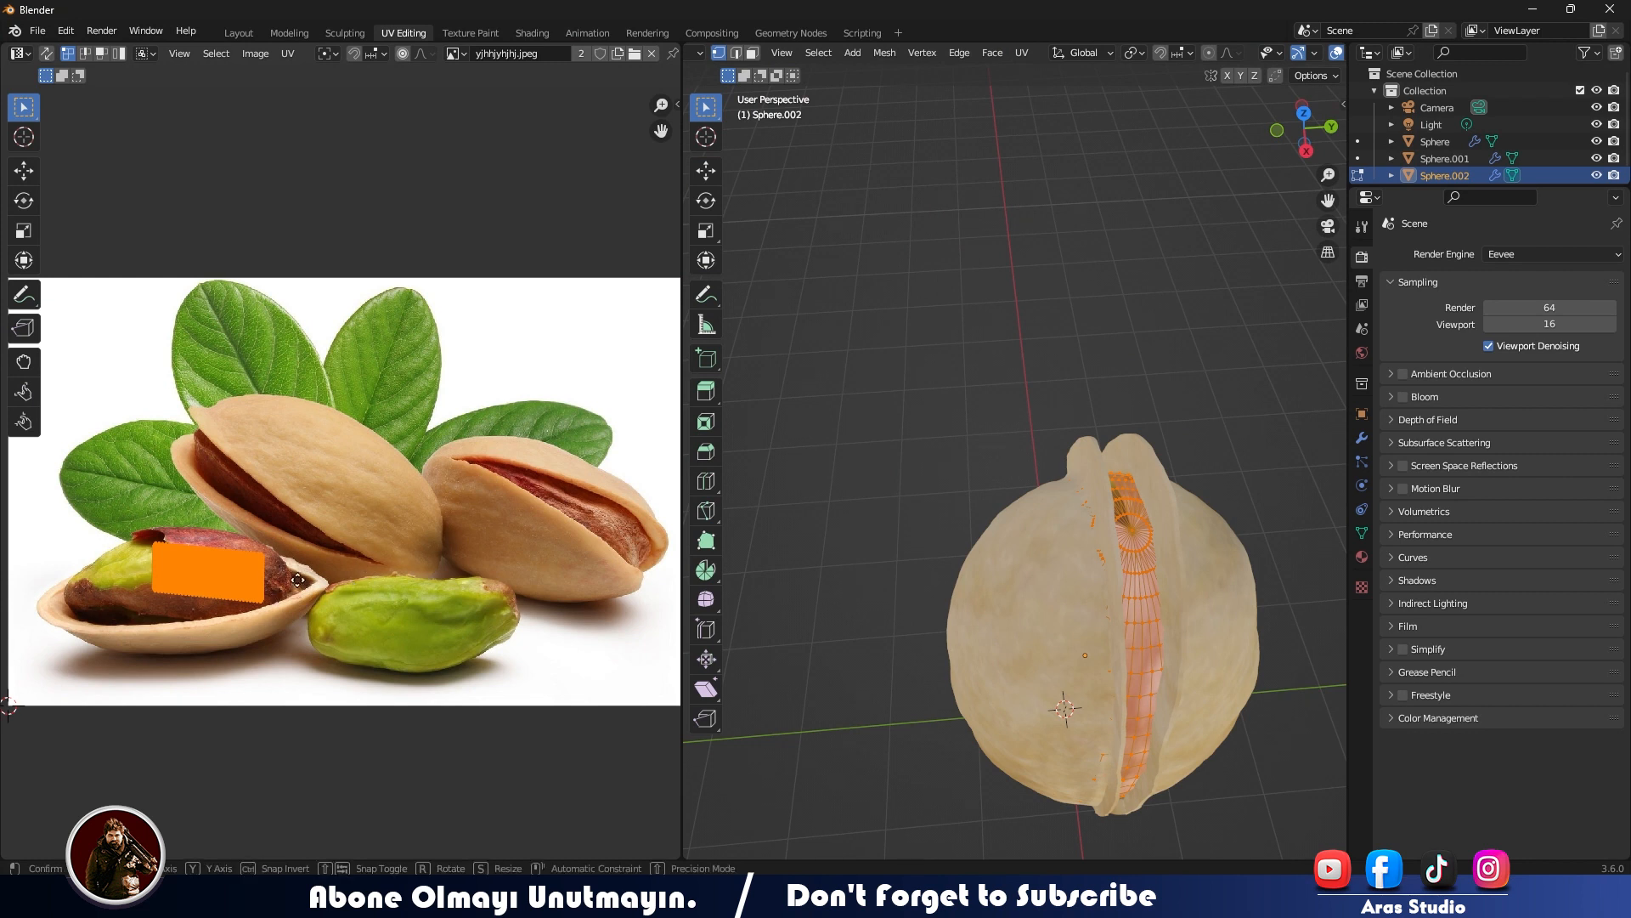
key("r")
left_click(661, 598)
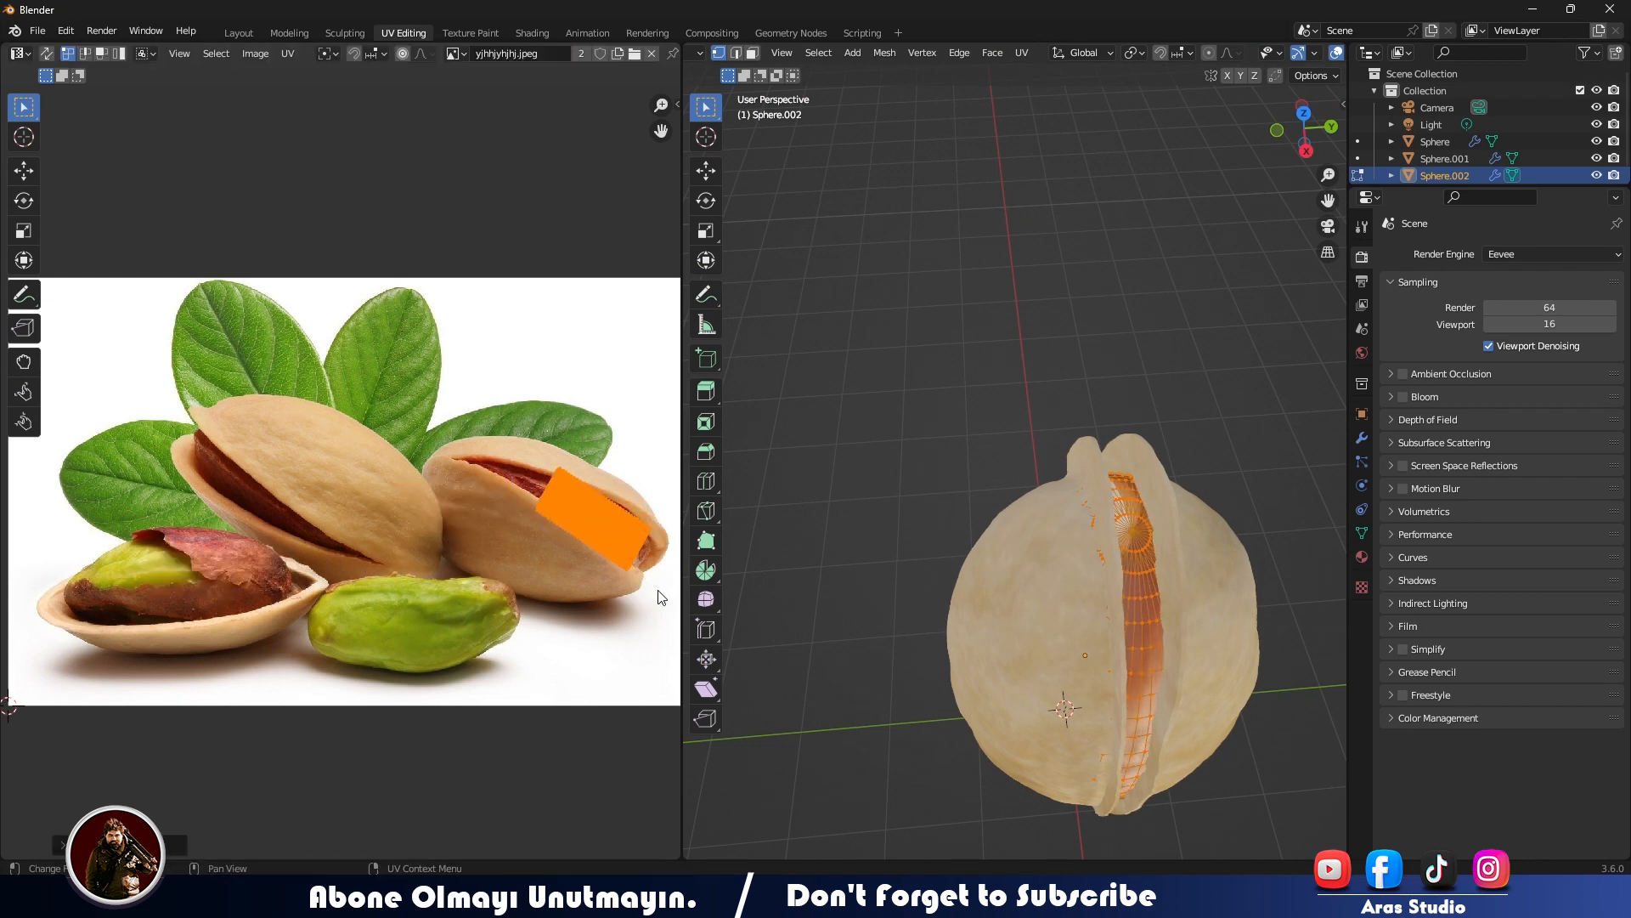
key("s")
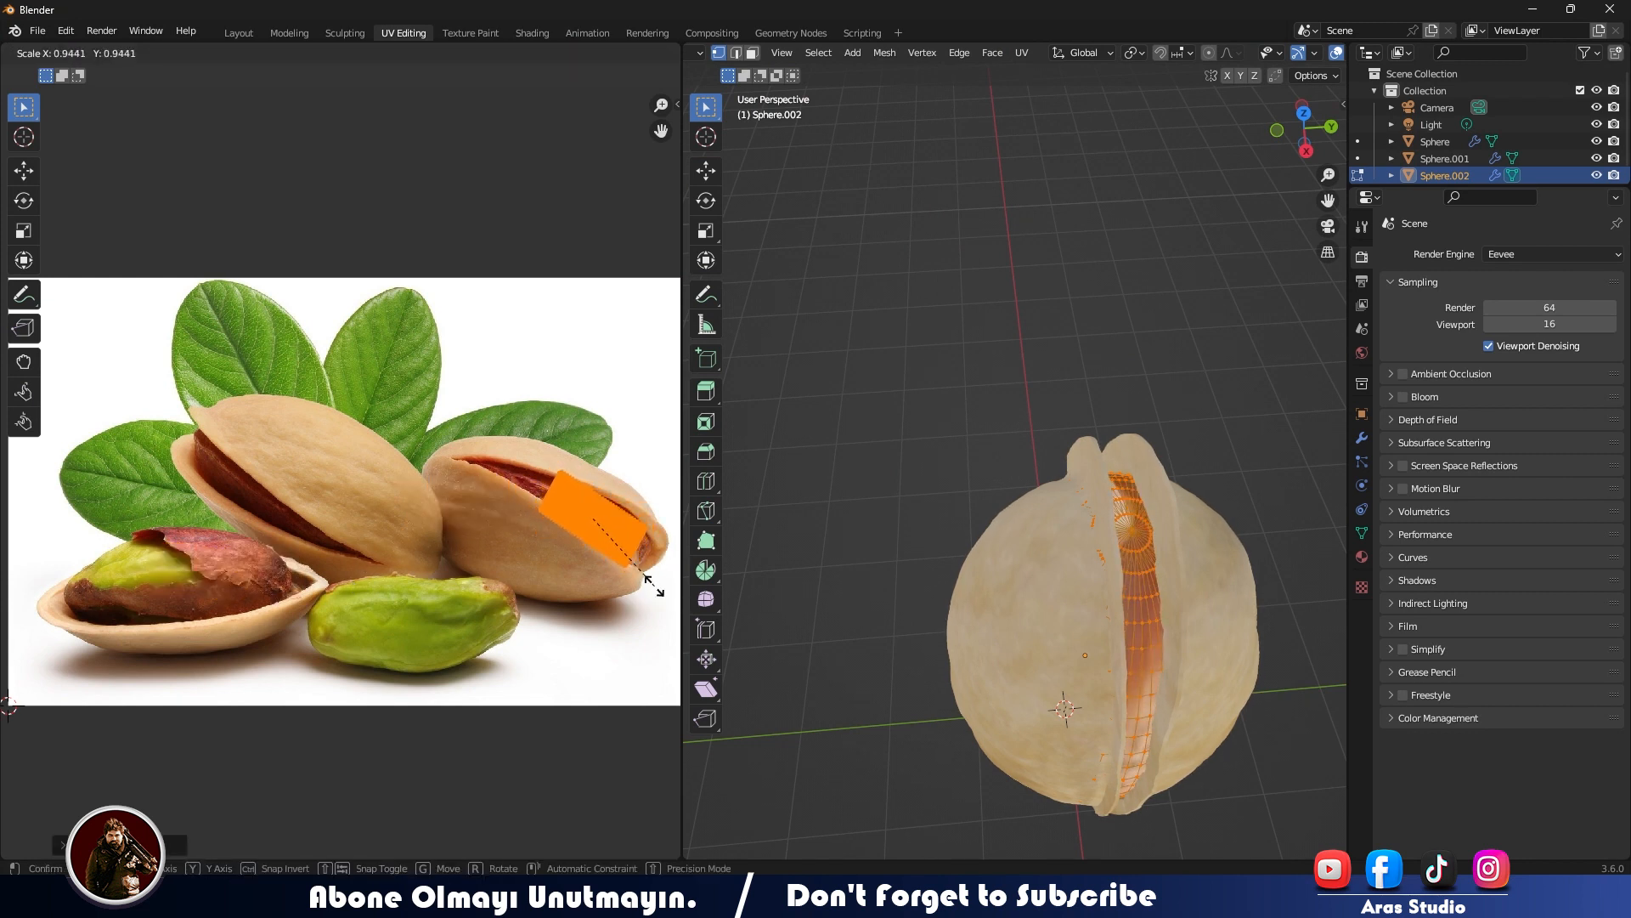
left_click(646, 586)
- Lengthen, rotate and shift the kernel's UVs along the opening of the right-hand pistachio
scroll(646, 583, "up", 3)
middle_click_drag(646, 583, 158, 550)
key("g")
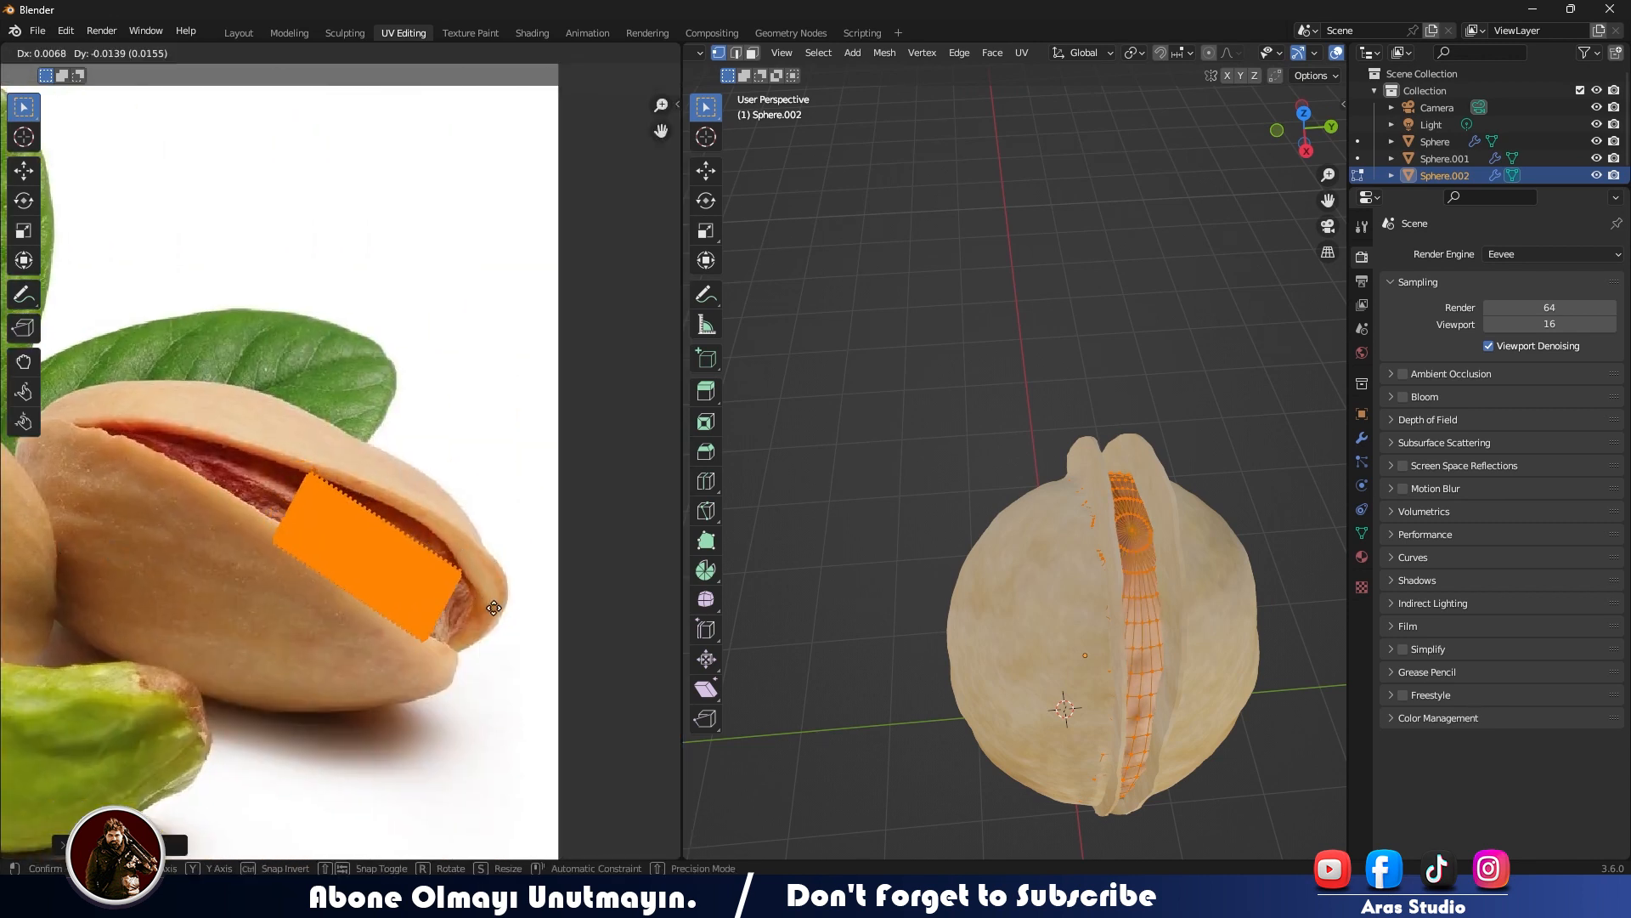
left_click(516, 614)
key("r")
left_click(543, 608)
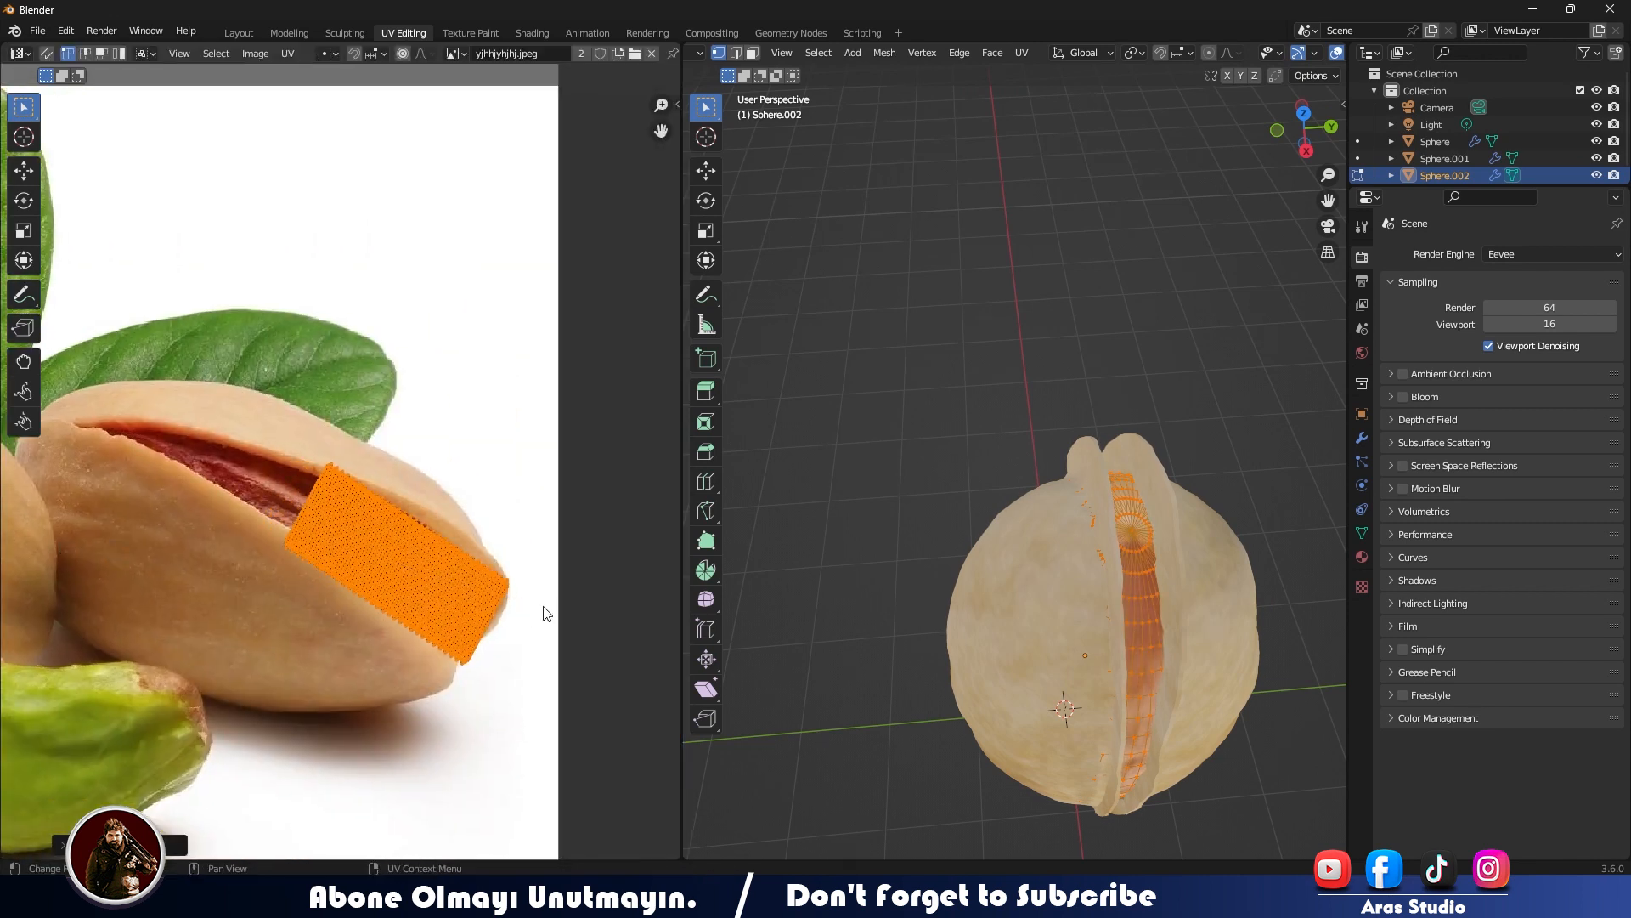
- Inspect the textured pistachio from several angles and open the front half-shell in Edit Mode
key("Tab")
middle_click_drag(977, 549, 971, 464)
scroll(1041, 463, "down", 5)
left_click(940, 516)
middle_click_drag(941, 517, 1053, 441)
scroll(998, 565, "up", 4)
left_click(967, 476)
key("Tab")
scroll(914, 481, "up", 3)
- Switch the viewport to Solid shading, examine the kernel's surface inside the shell and return to the Layout workspace
key("z")
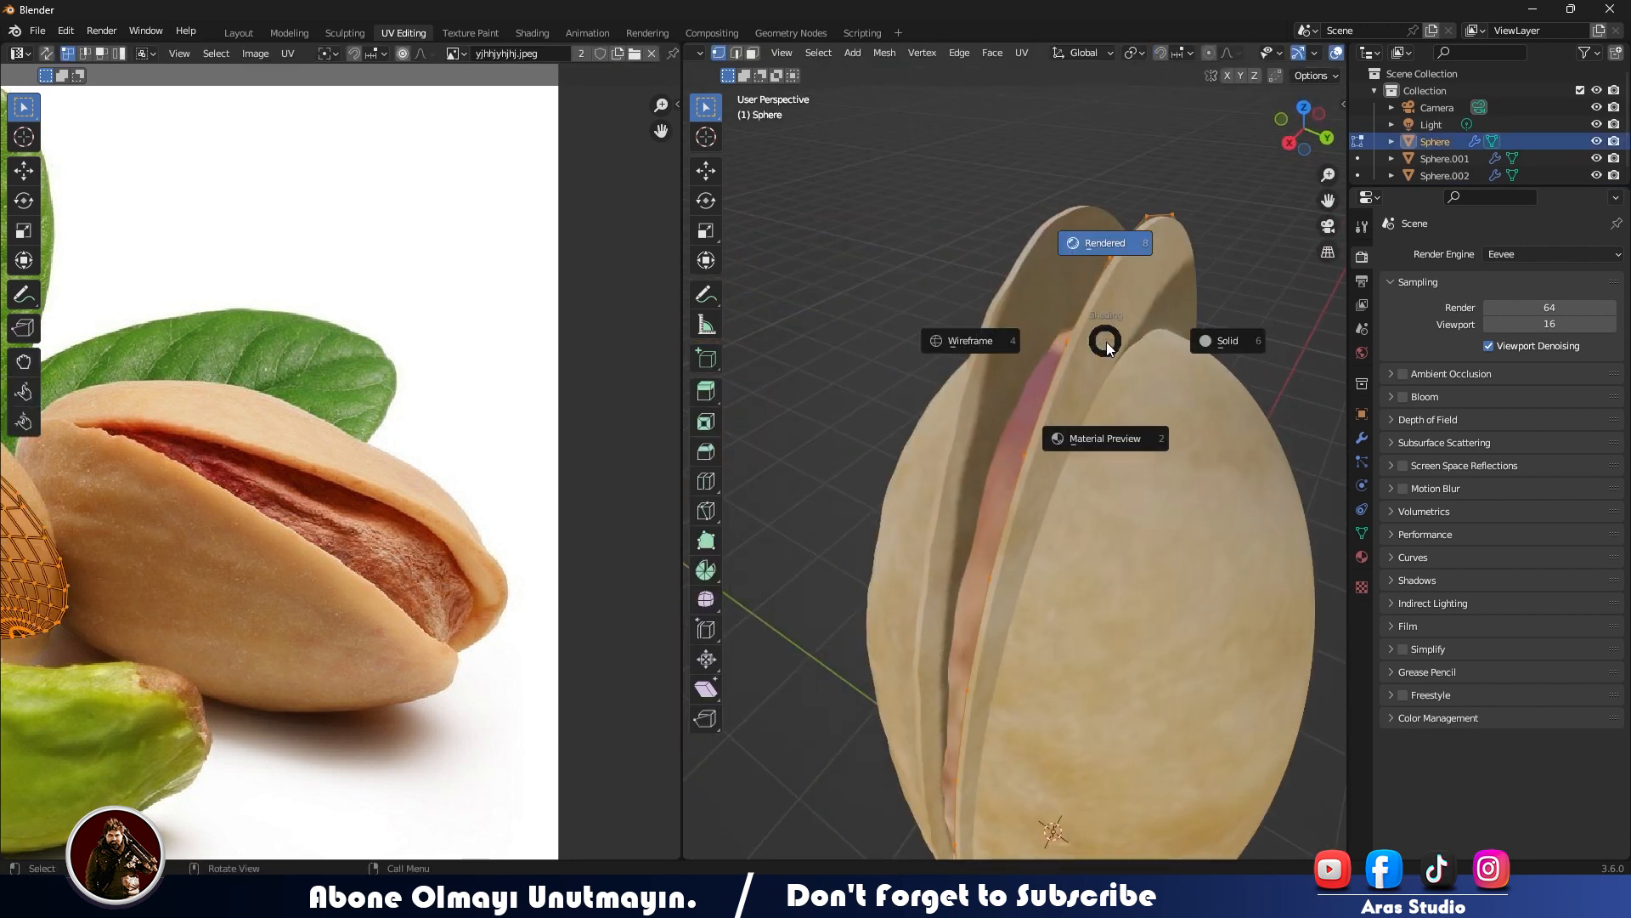
left_click(1222, 343)
mouse_move(977, 361)
middle_mouse_down()
mouse_move(757, 408)
mouse_move(929, 433)
mouse_move(812, 487)
middle_mouse_up()
key("Tab")
key("Tab")
scroll(812, 486, "down", 5)
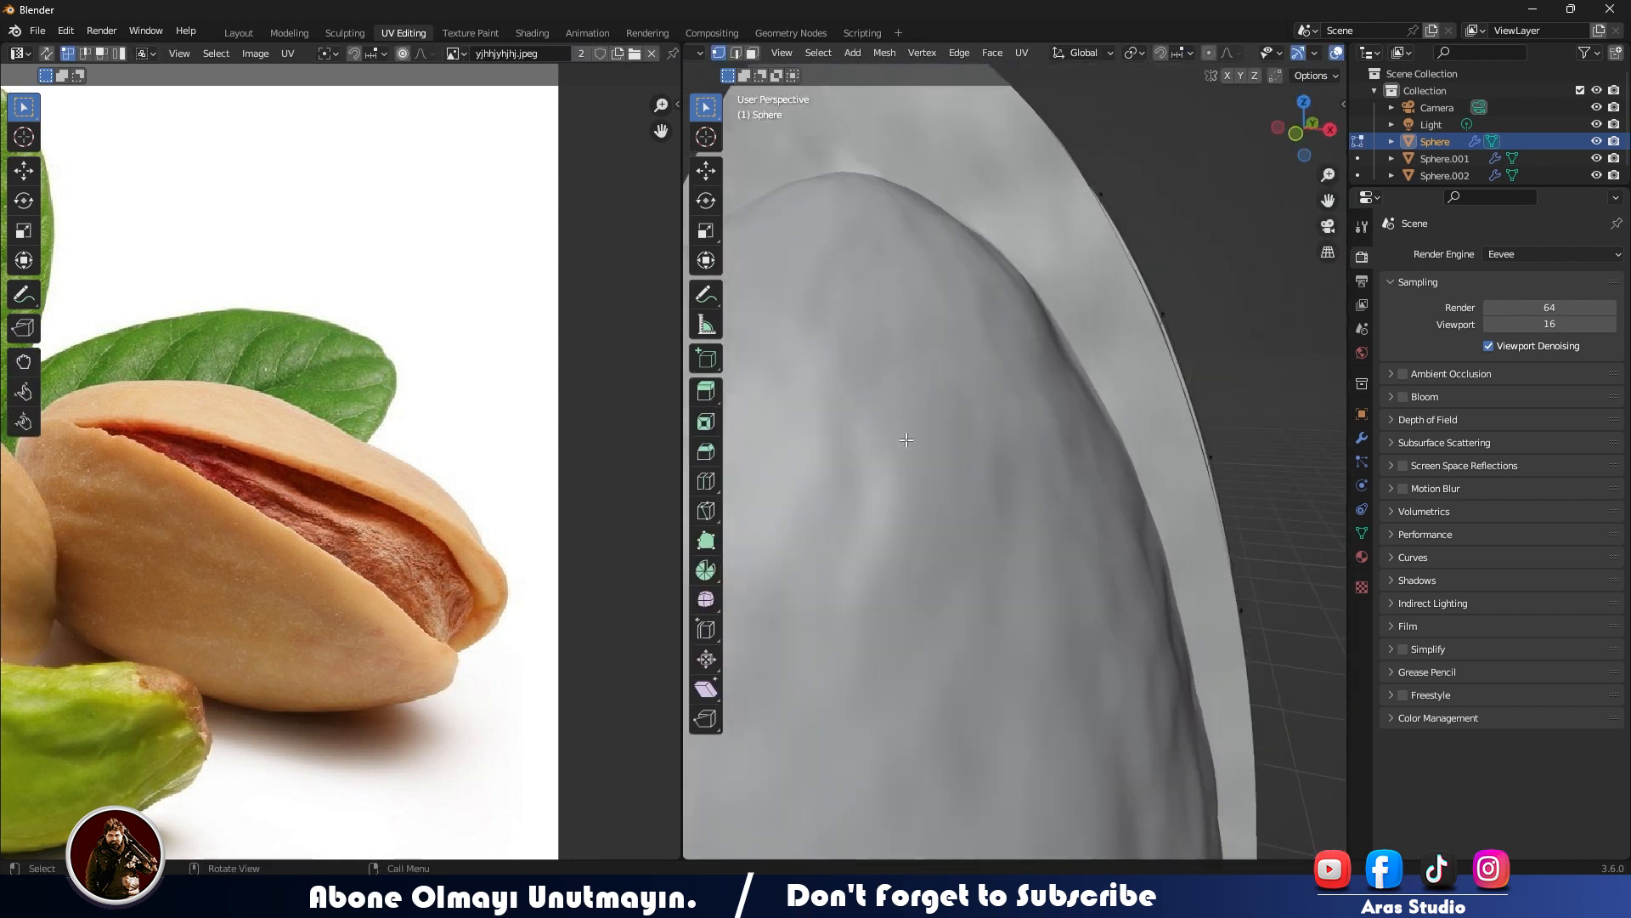
left_click(239, 32)
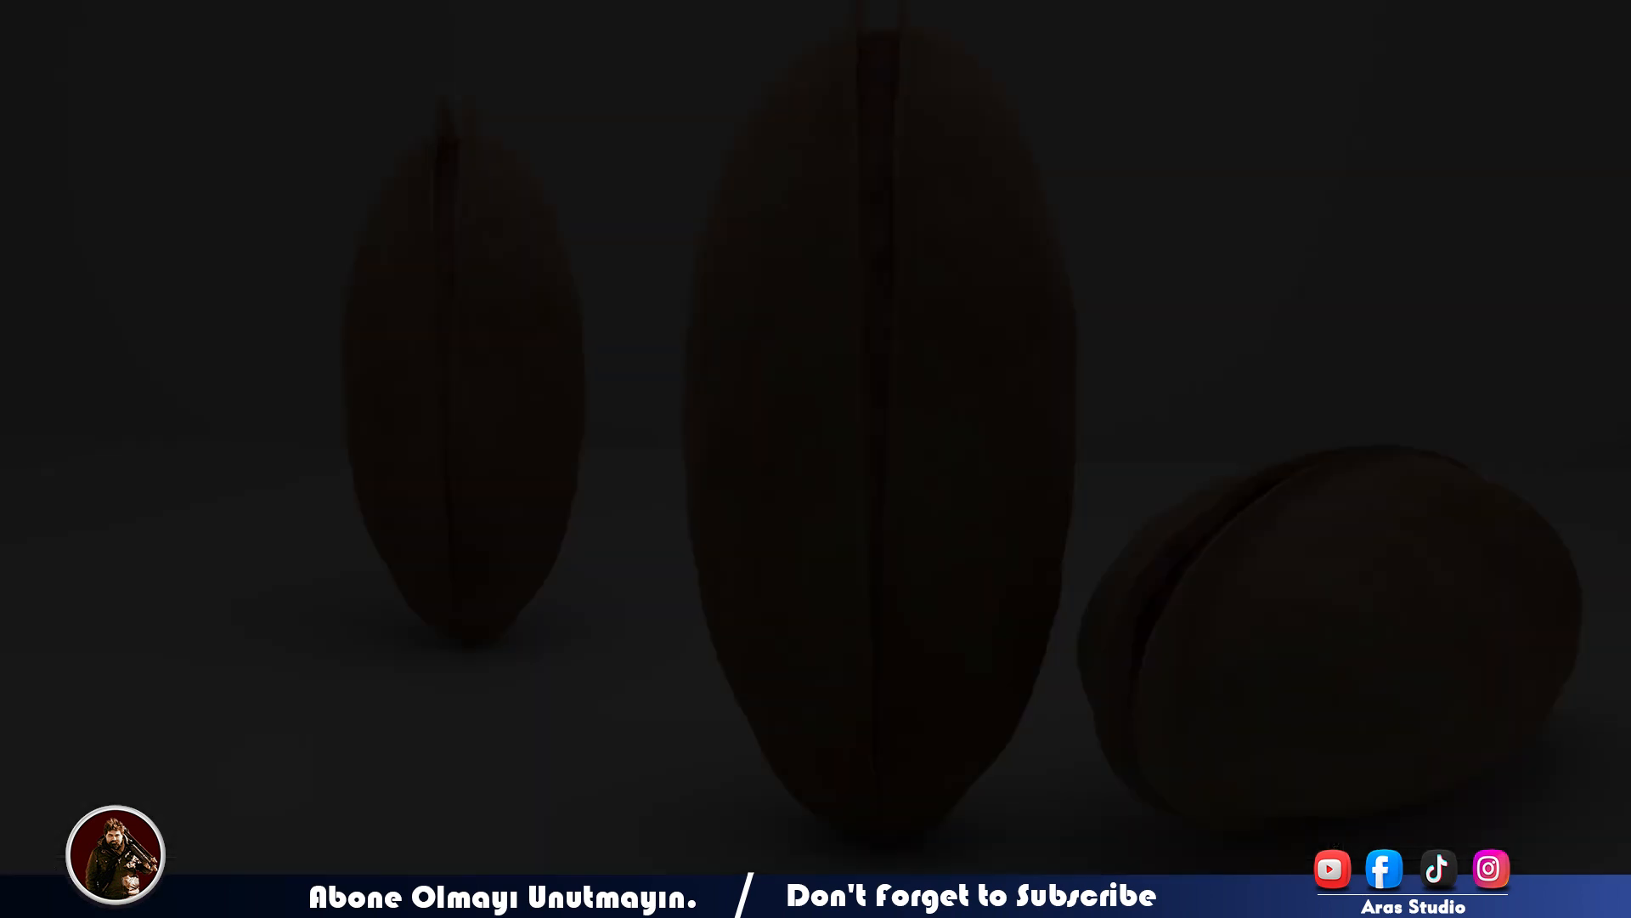